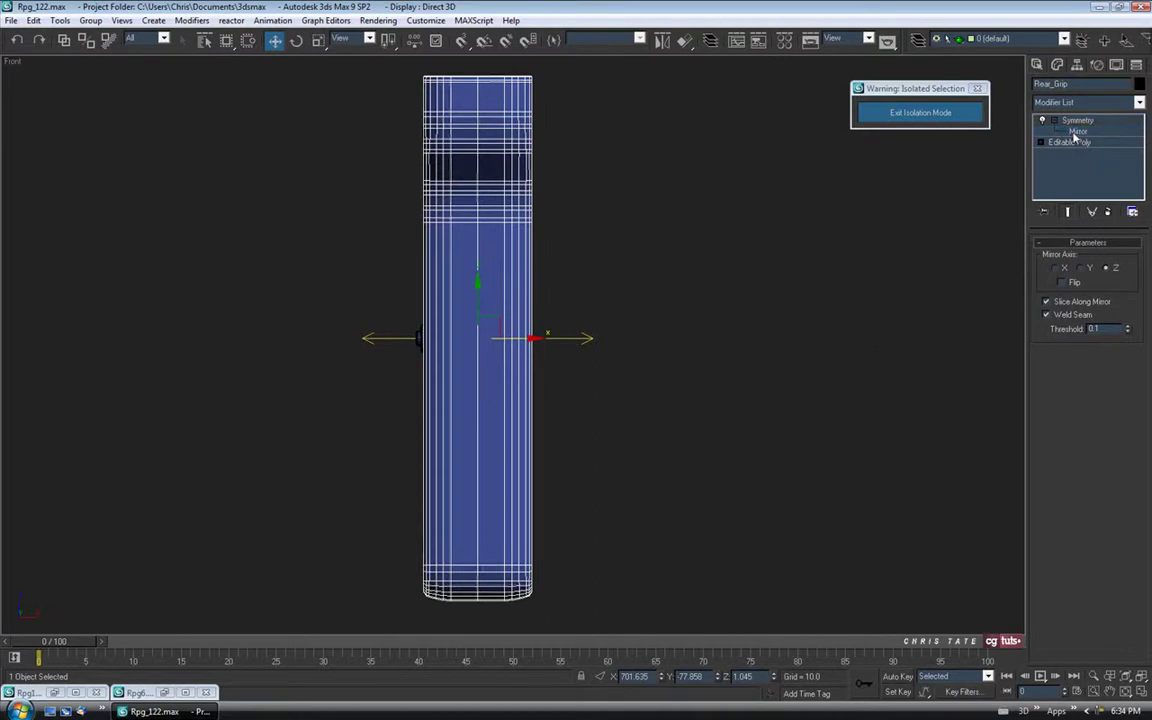
Leave the Symmetry modifier's Mirror level and convert the rear grip to an Editable Poly.
click(1054, 120)
middle_drag(752, 387, 760, 380)
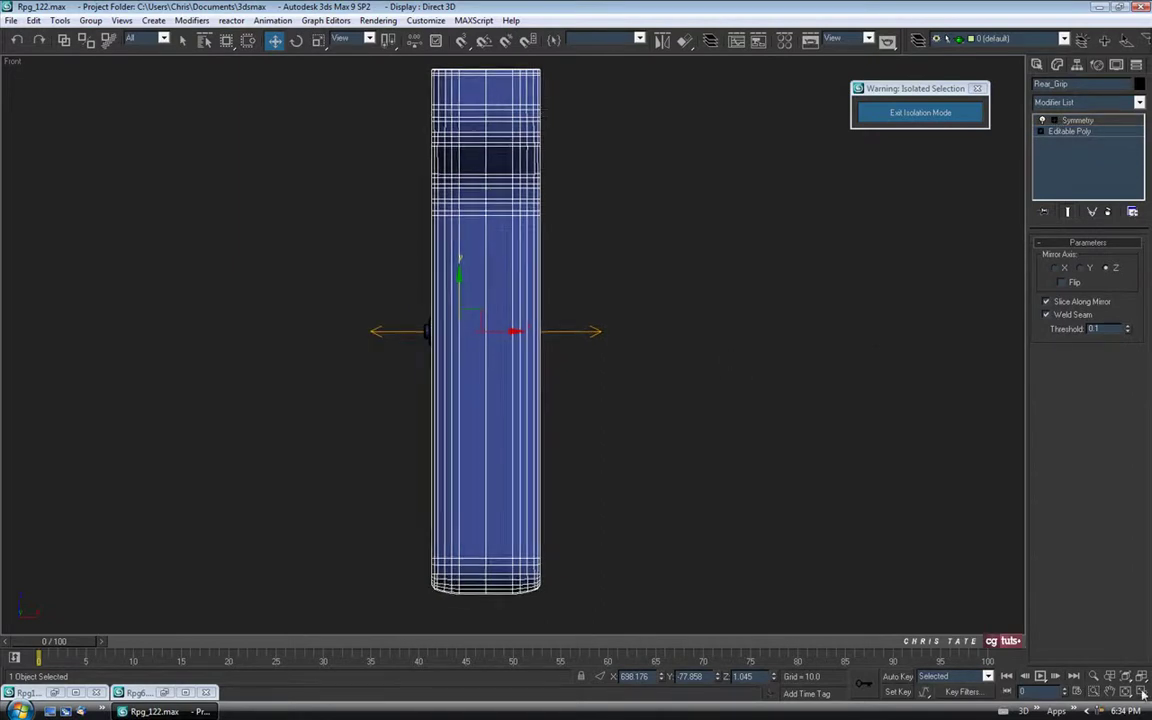
key(alt+w)
key(alt+w)
alt+middle_drag(764, 438, 668, 332)
alt+middle_drag(510, 319, 587, 288)
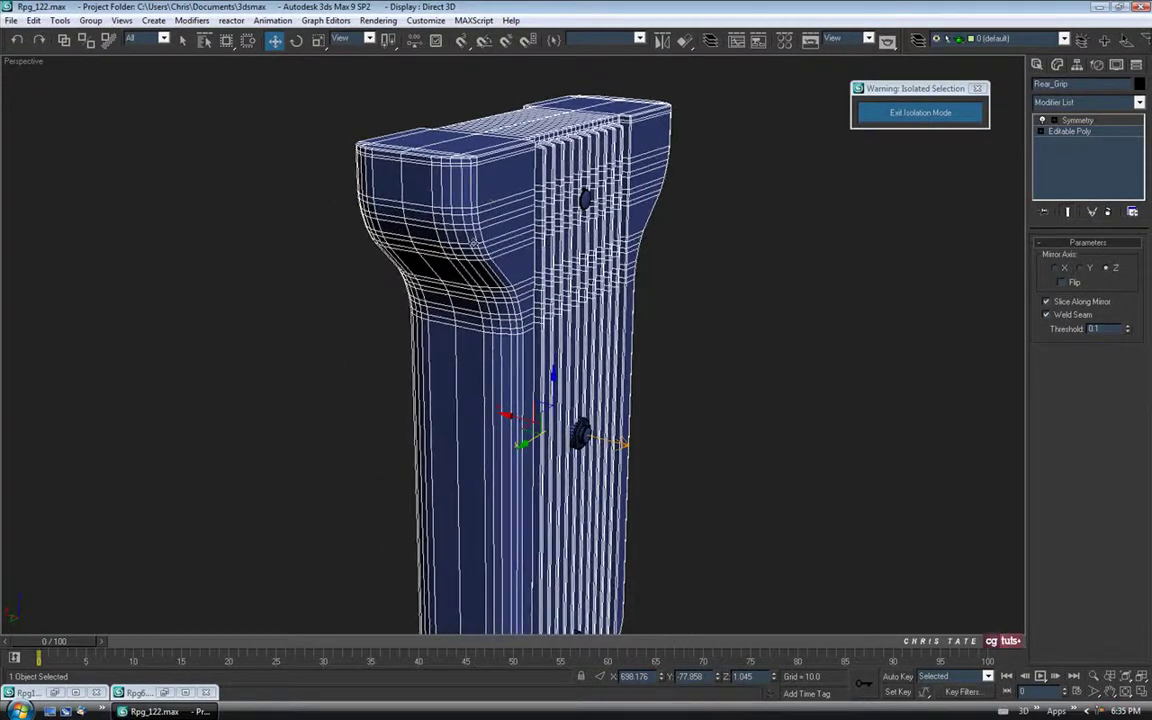
right_click(421, 182)
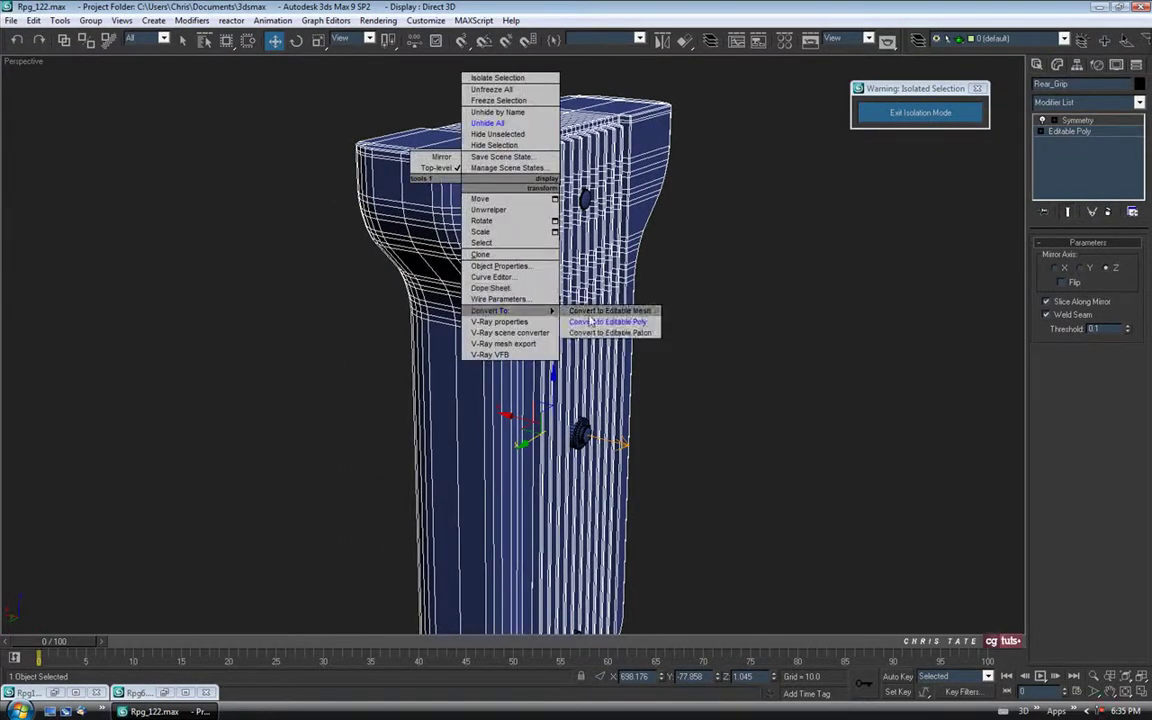
click(600, 326)
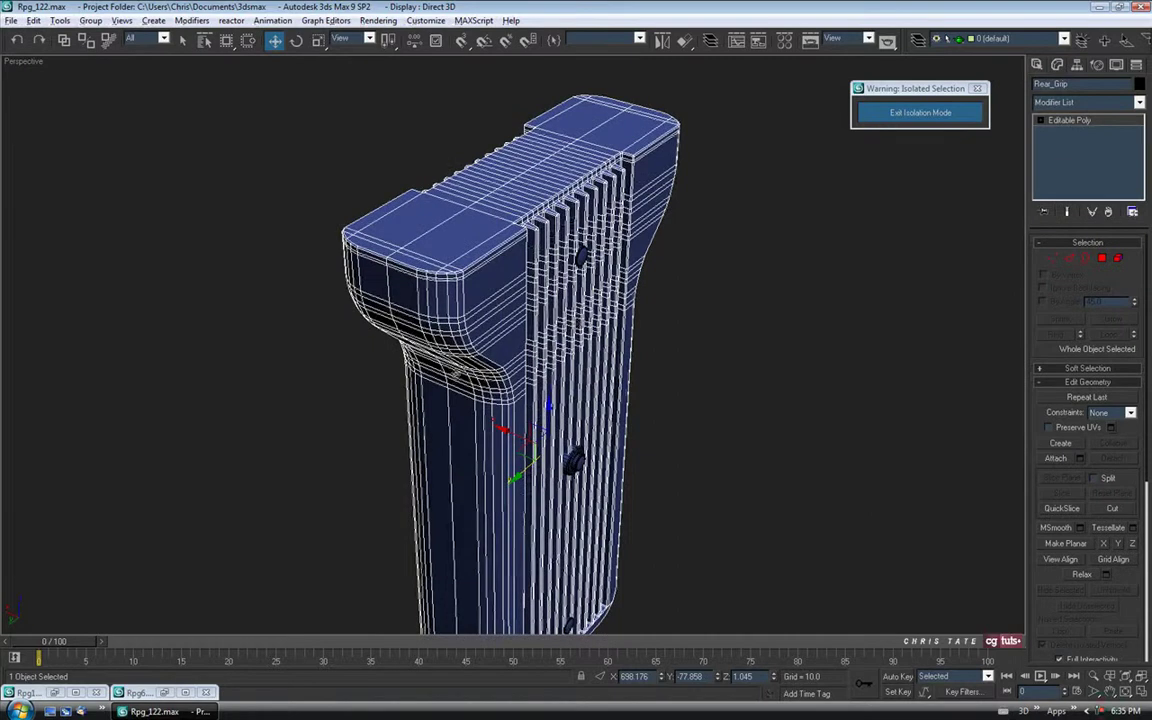
Examine the two reference photos of the grip, then close Rpg12.jpg and minimize the other image.
click(54, 692)
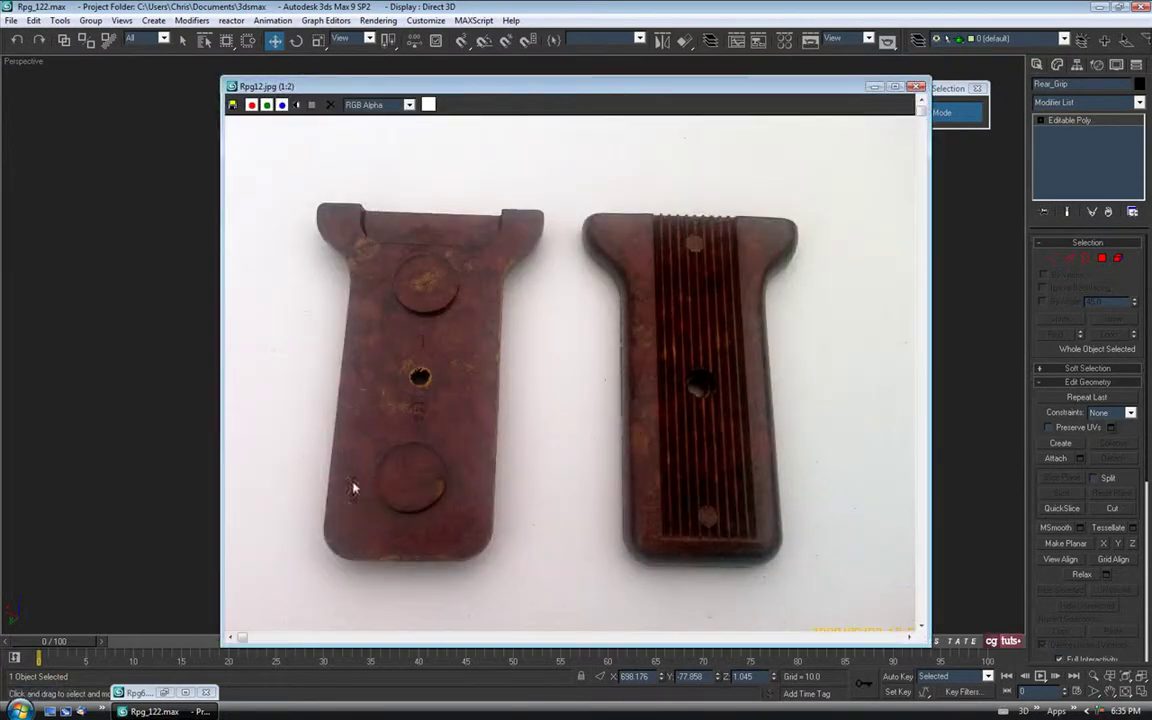
click(916, 87)
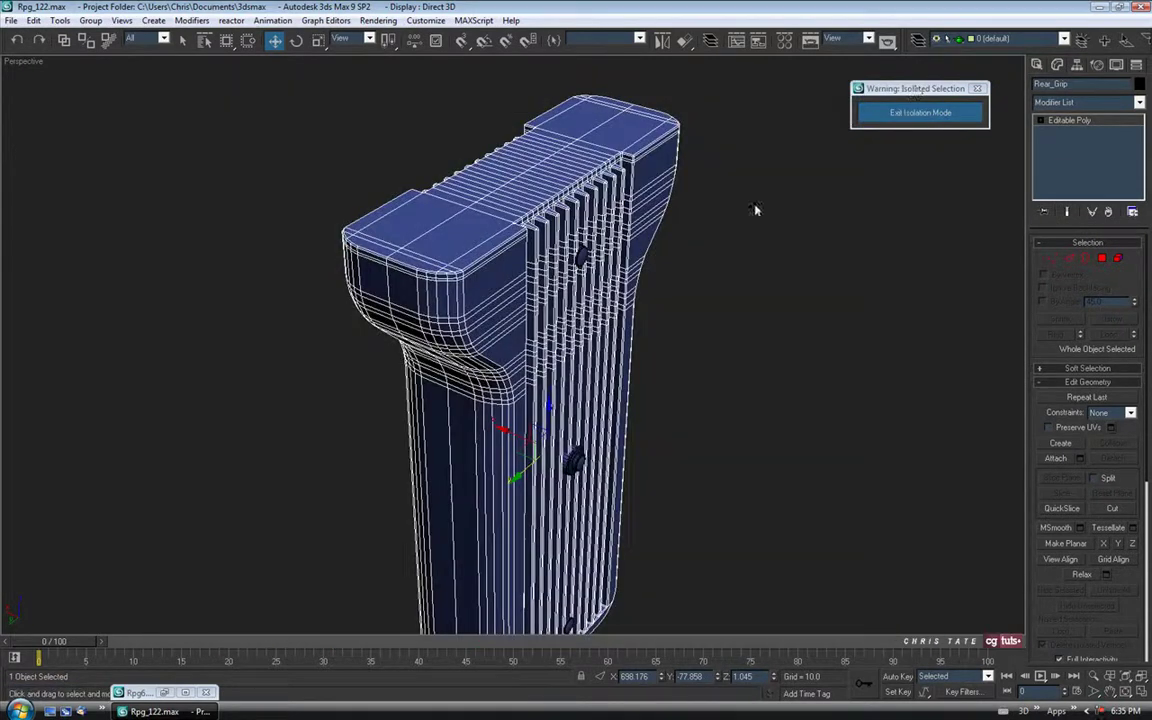
click(150, 692)
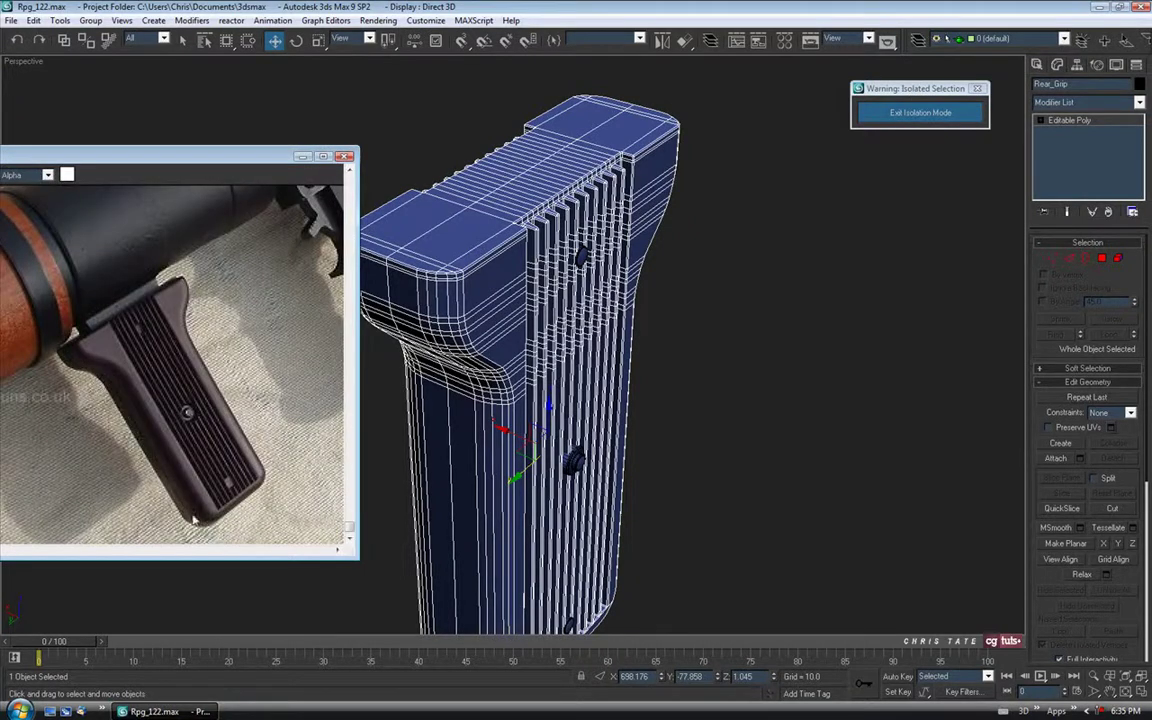
click(302, 156)
Select the full edge loop that runs around the grip's centre line.
middle_drag(511, 216, 511, 192)
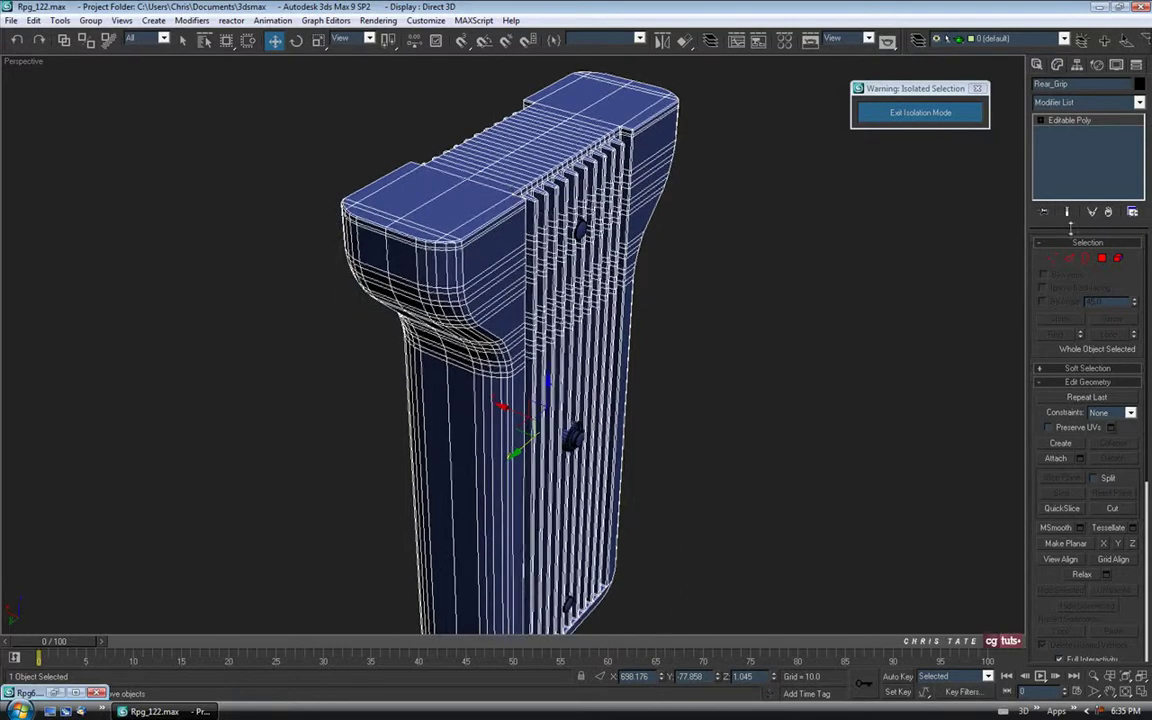
click(1069, 259)
scroll(442, 211, up, 4)
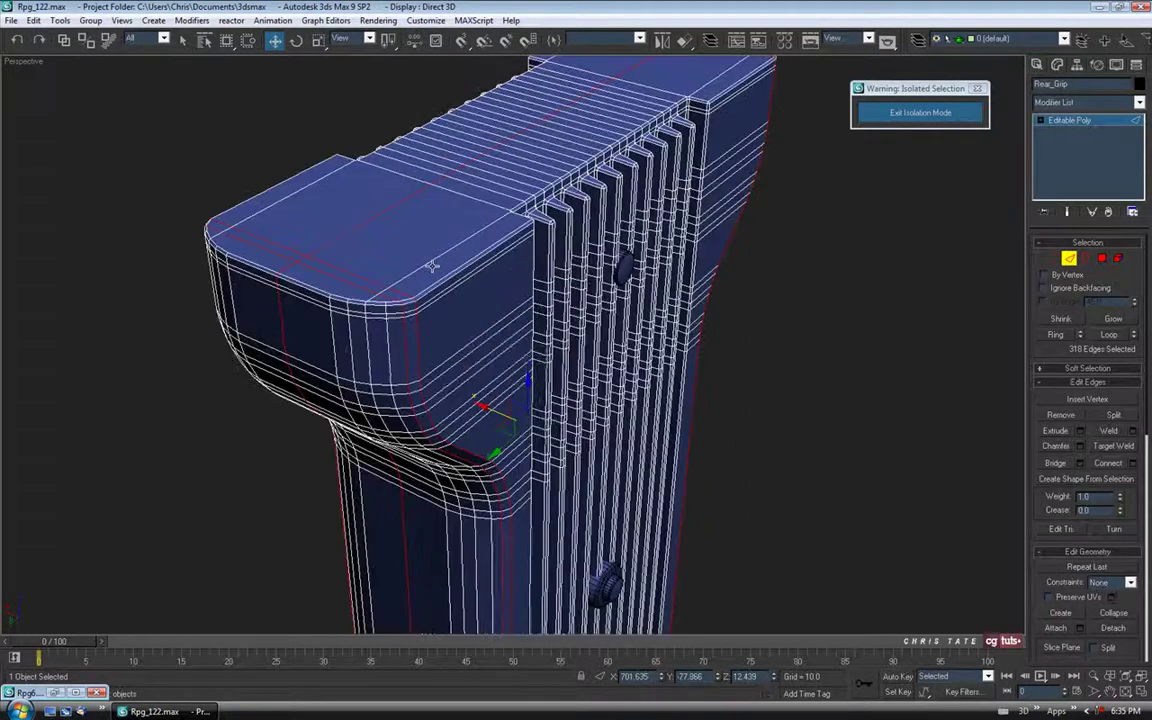
click(380, 219)
alt+middle_drag(380, 219, 420, 276)
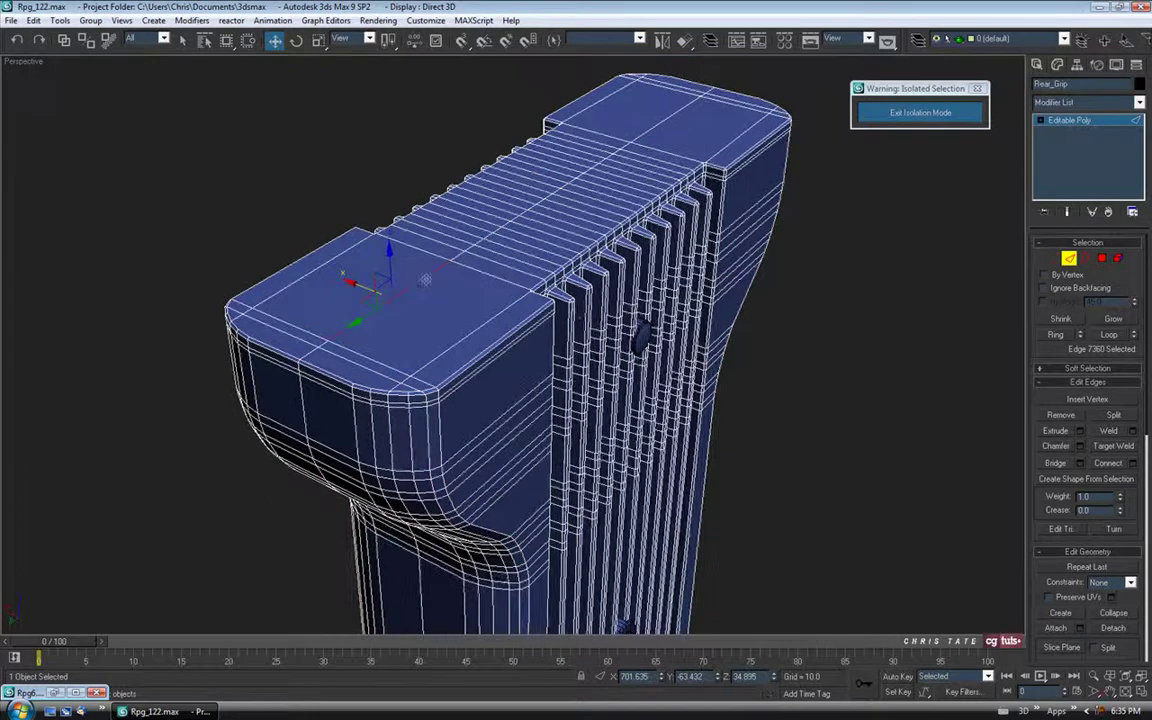
click(1113, 335)
Chamfer the centre edge loop of the grip by an amount of 0.15.
mouse_move(530, 343)
alt+middle_down()
mouse_move(422, 273)
mouse_move(536, 365)
alt+middle_up()
scroll(516, 316, up, 3)
alt+middle_drag(514, 316, 568, 296)
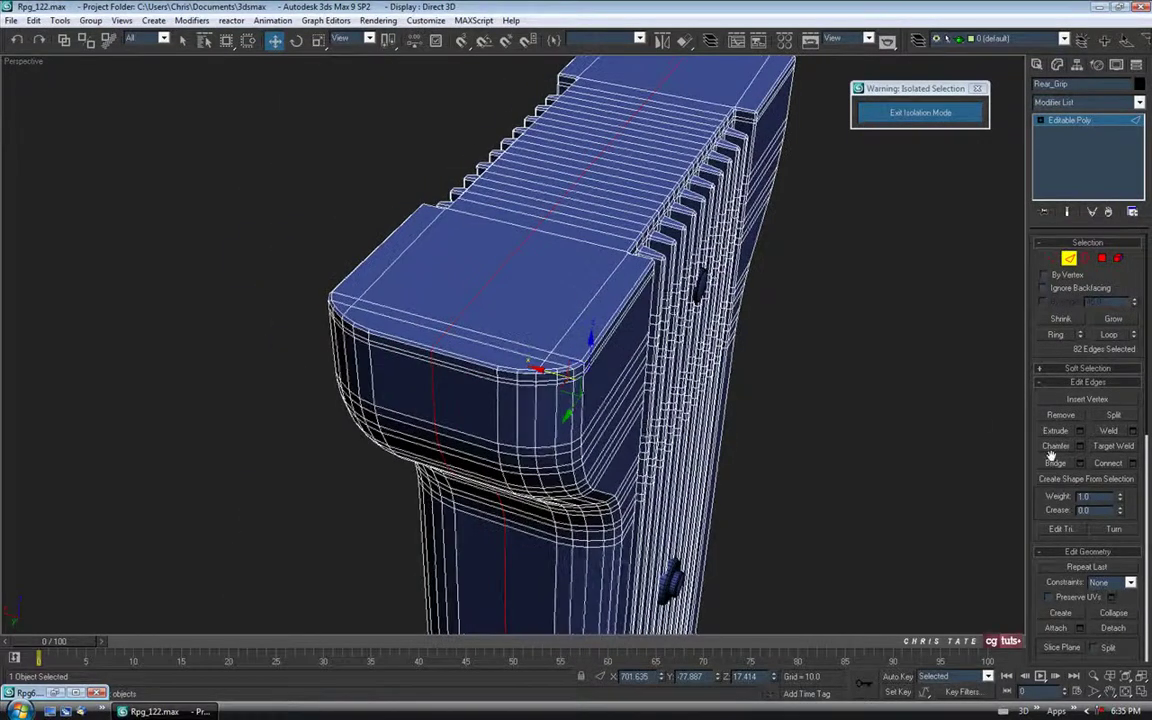
click(1080, 446)
alt+middle_drag(560, 240, 523, 369)
scroll(512, 316, up, 2)
drag(816, 346, 815, 404)
alt+middle_drag(572, 312, 709, 342)
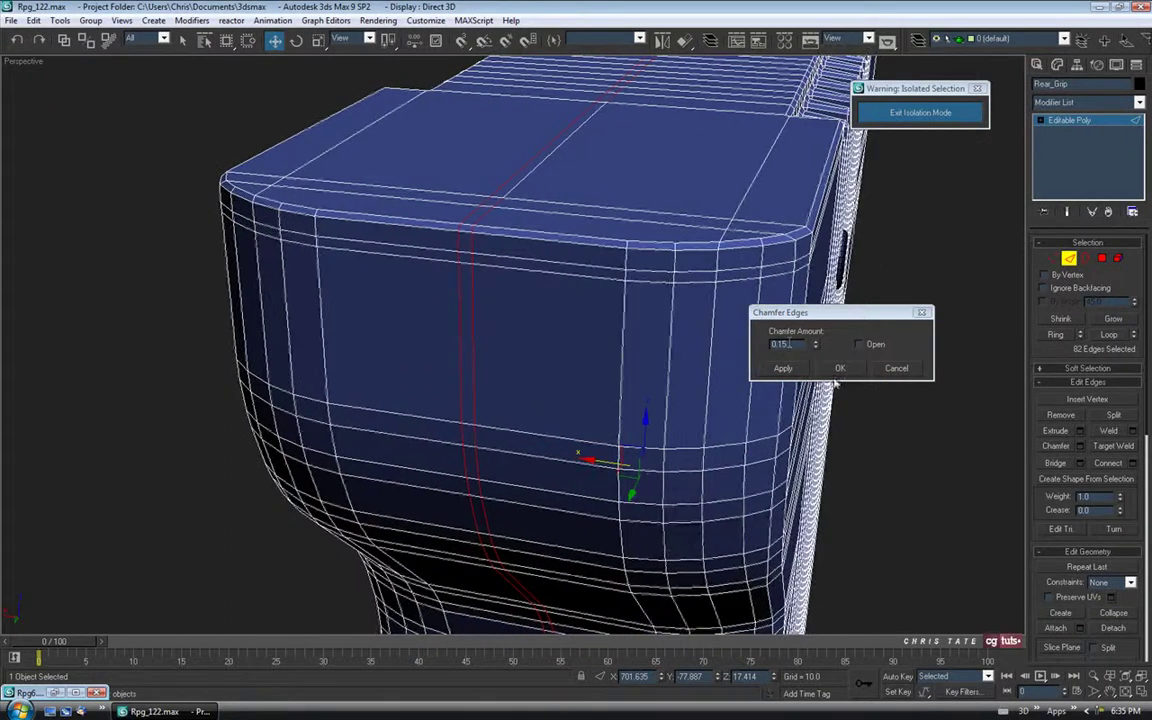
click(840, 368)
Select the ring of edges across the chamfered centre strip and convert it to a polygon selection.
click(184, 44)
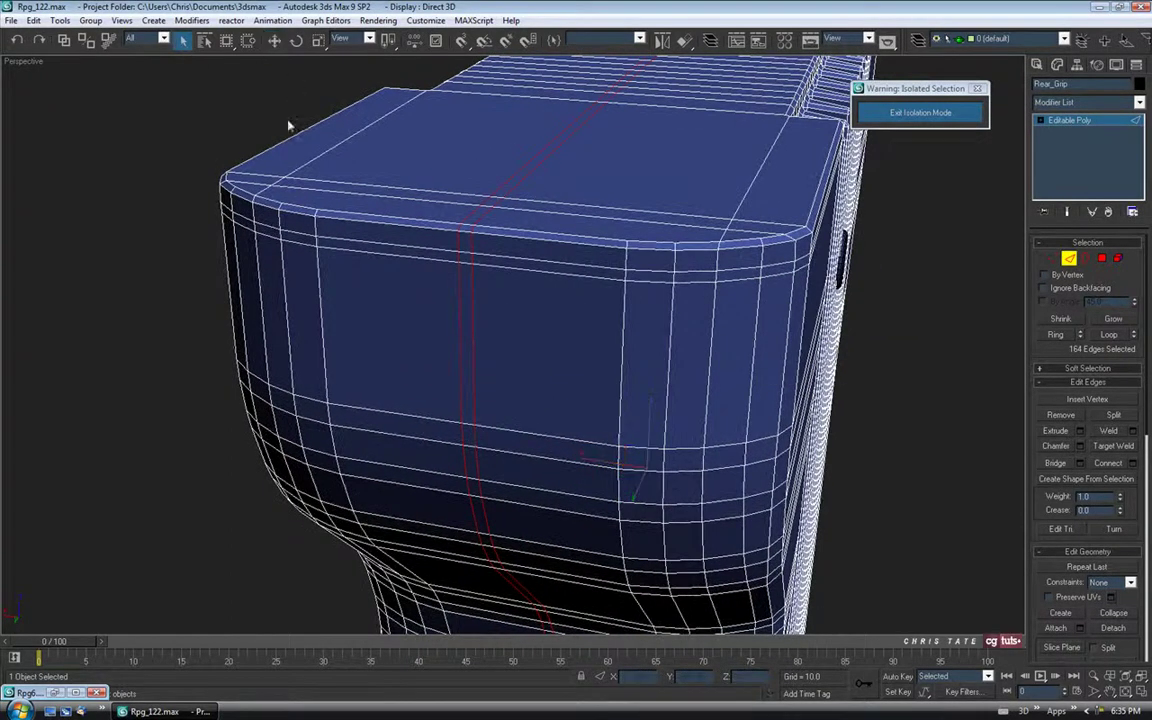
click(472, 246)
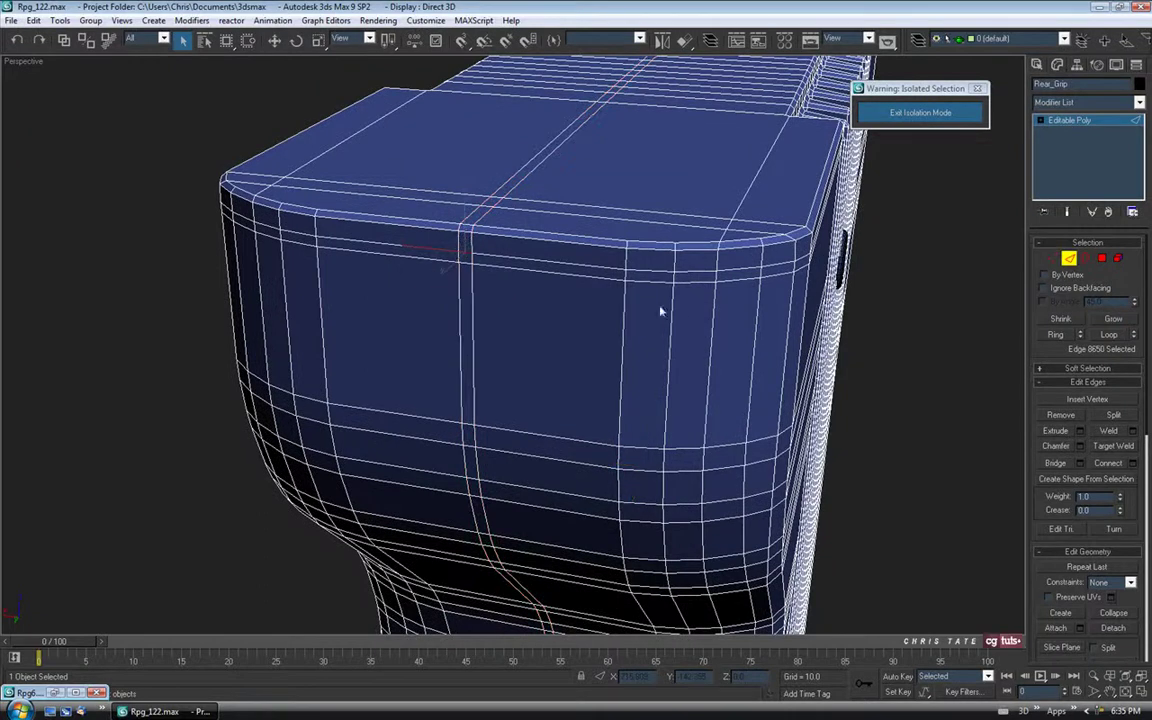
alt+middle_drag(726, 326, 733, 334)
click(1056, 336)
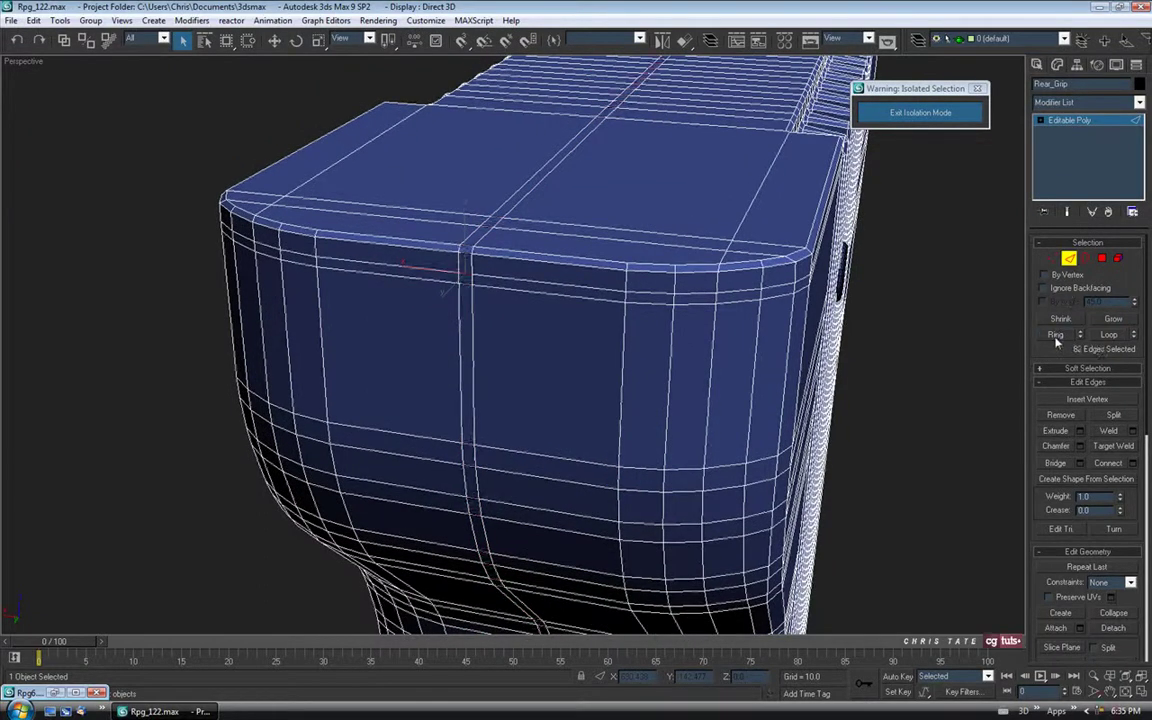
ctrl+click(1101, 258)
Start extruding the centre strip polygons by Local Normal with a height of -0.2.
alt+middle_drag(630, 250, 655, 150)
scroll(644, 240, down, 5)
alt+middle_drag(660, 370, 613, 430)
scroll(506, 316, up, 4)
middle_drag(493, 315, 506, 239)
scroll(507, 238, up, 4)
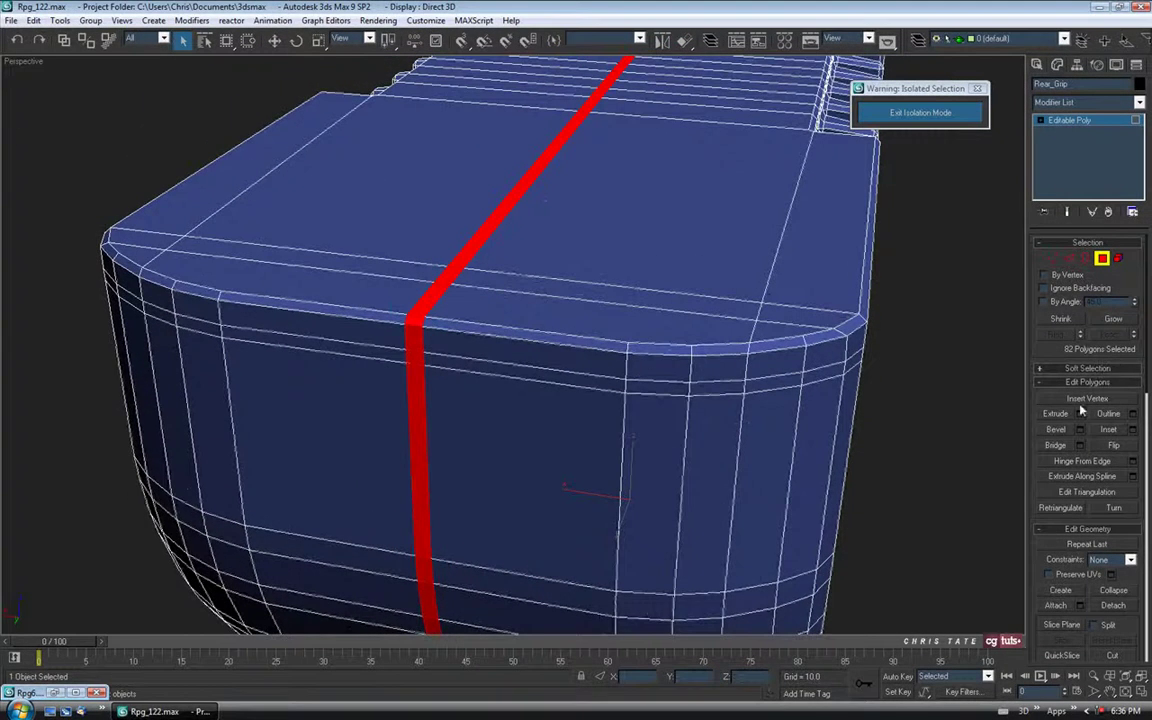
click(1080, 414)
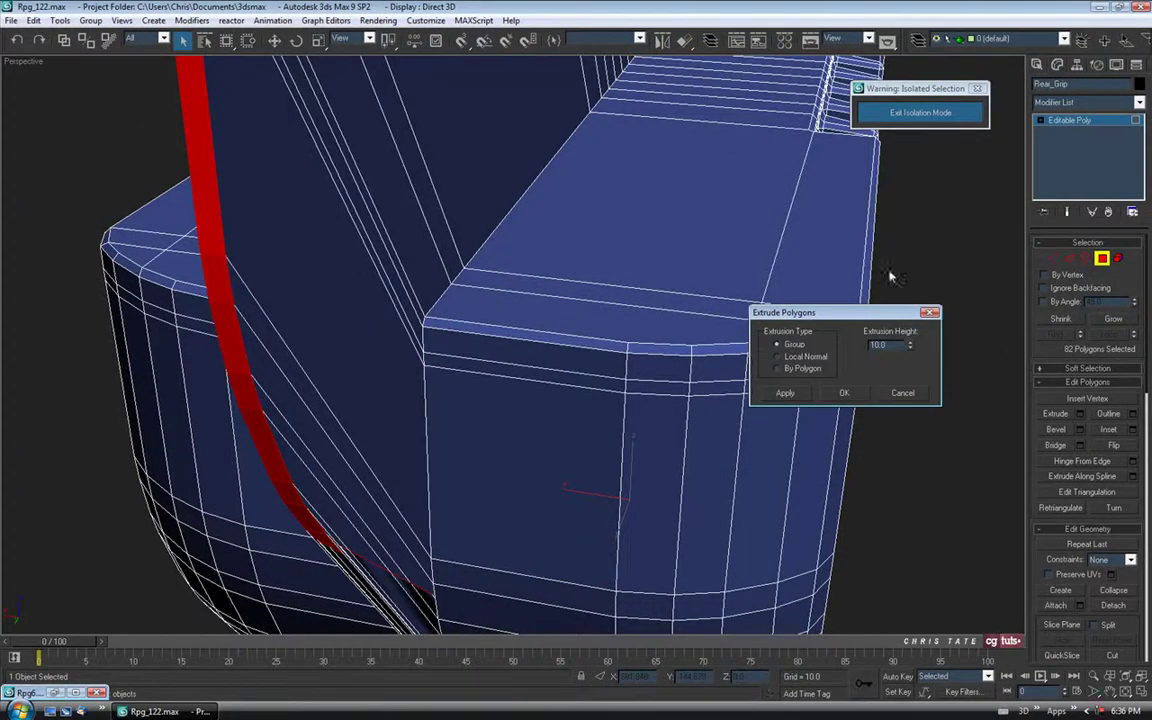
click(778, 357)
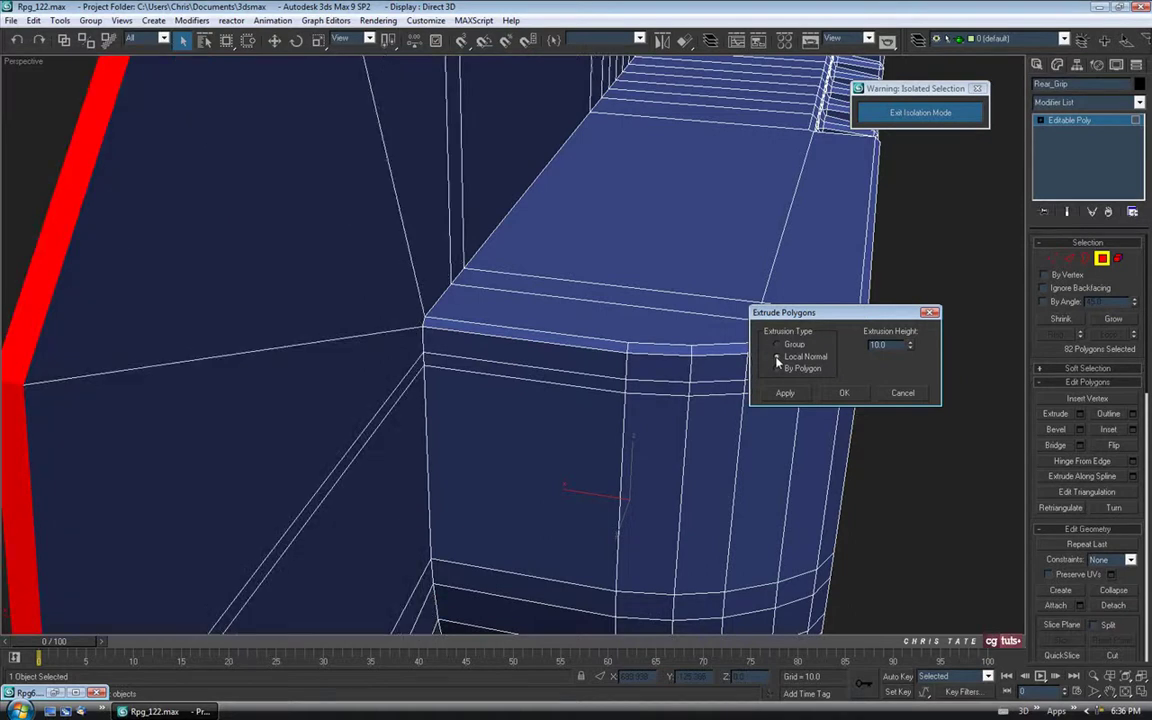
drag(907, 350, 907, 415)
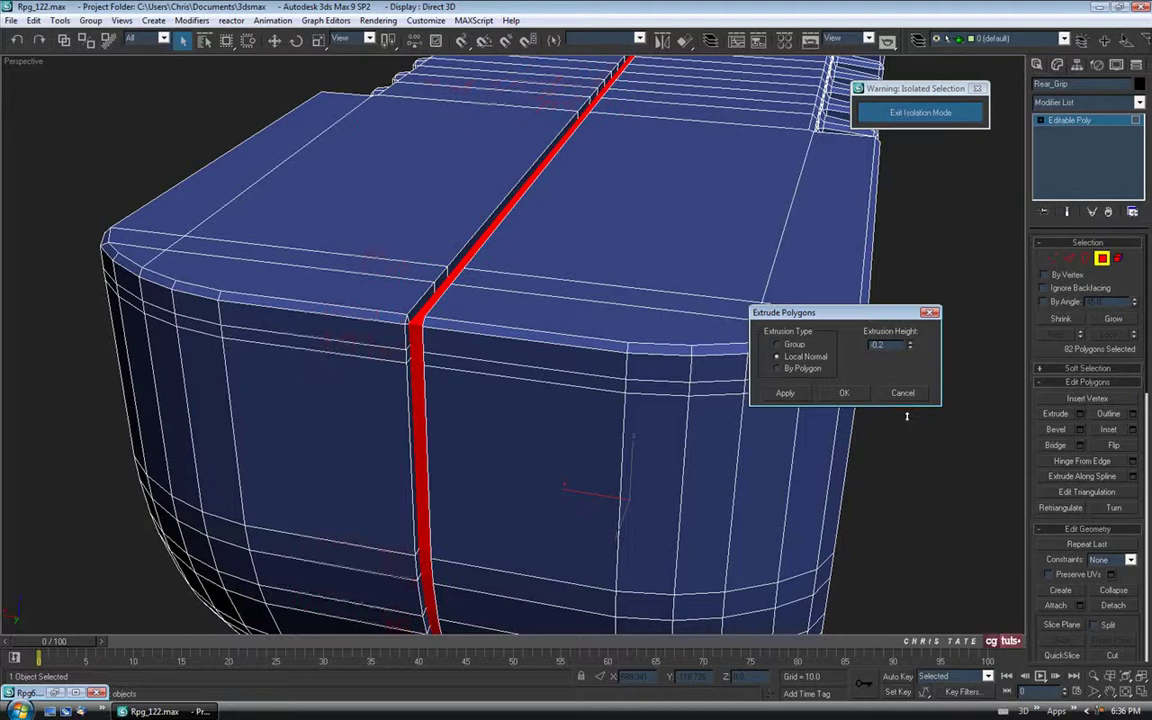
Set the centre strip's extrusion height to -0.1 and apply the extrusion.
scroll(440, 330, up, 5)
scroll(484, 342, down, 6)
click(1093, 677)
drag(420, 390, 442, 322)
middle_drag(354, 314, 386, 321)
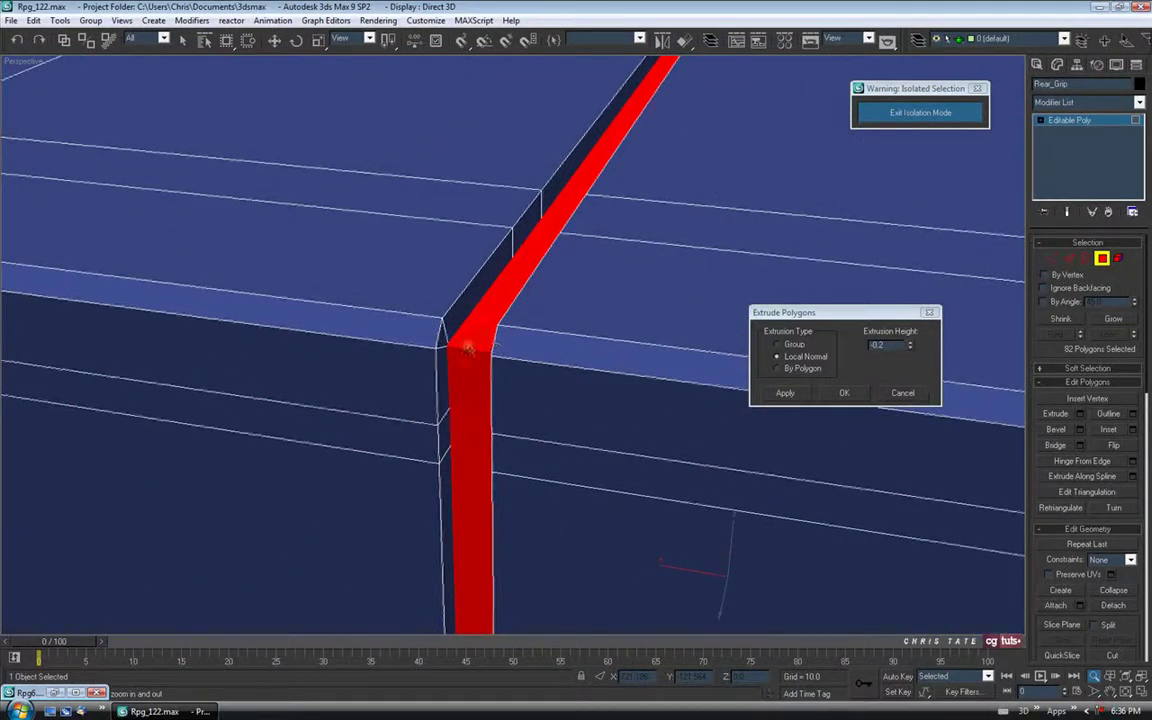
drag(910, 347, 904, 339)
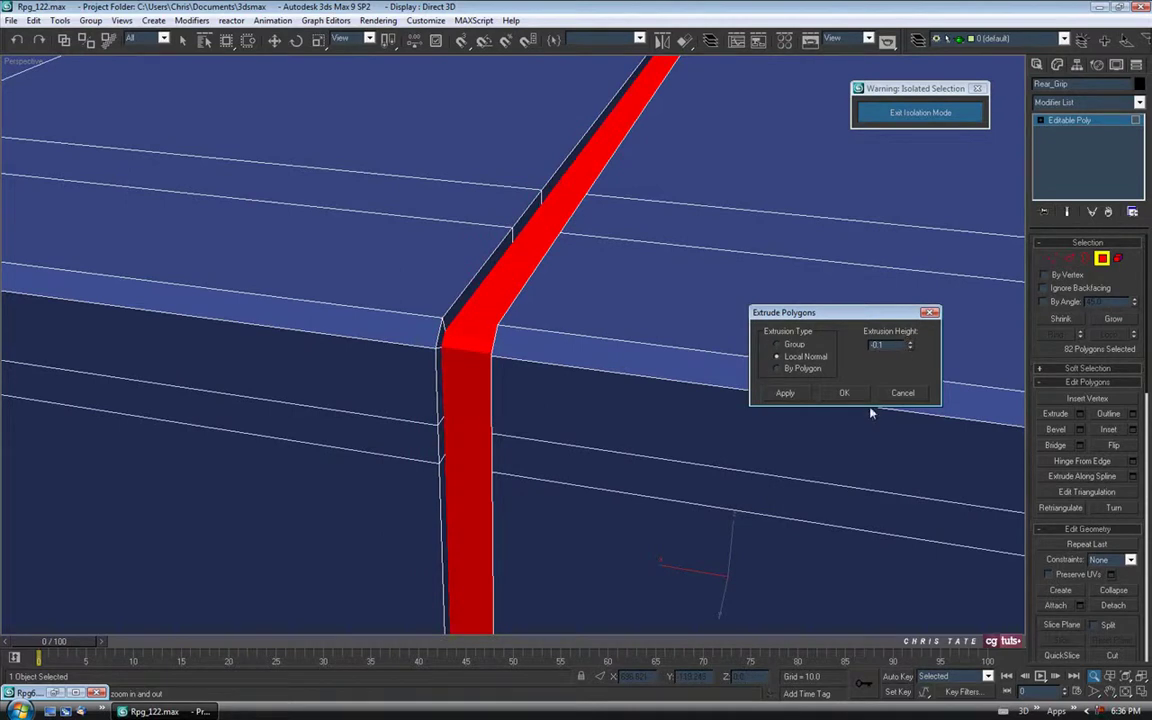
click(844, 393)
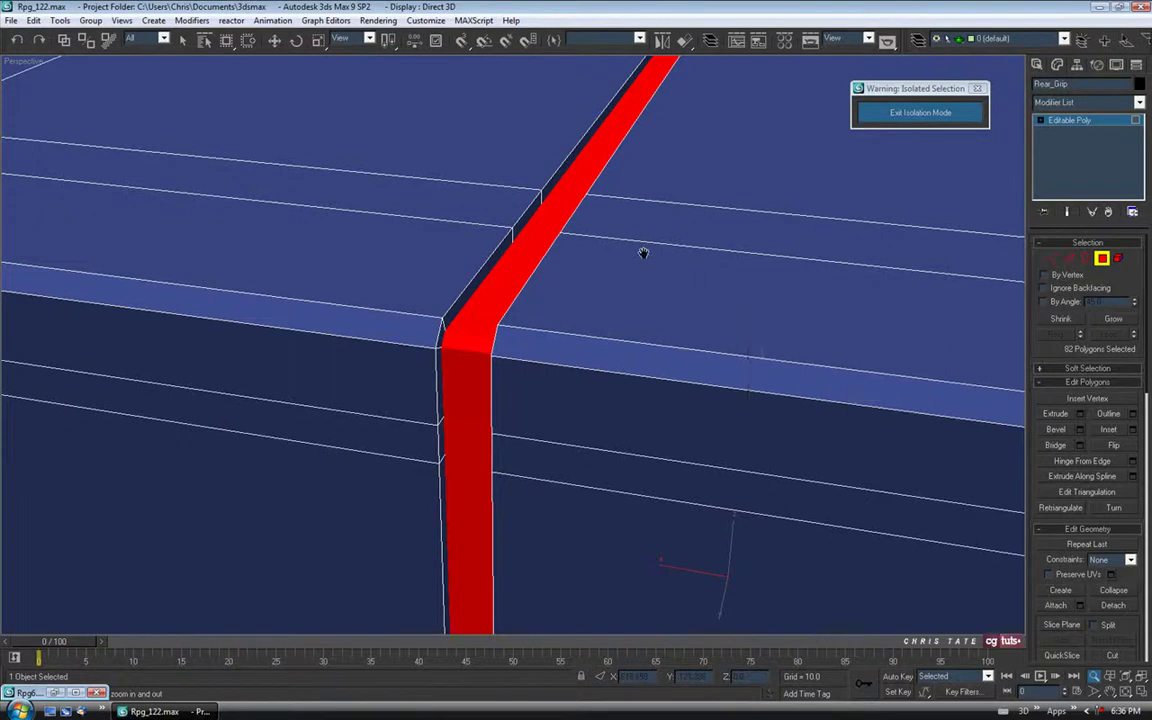
Convert the groove's polygon selection to an edge selection.
scroll(635, 260, up, 2)
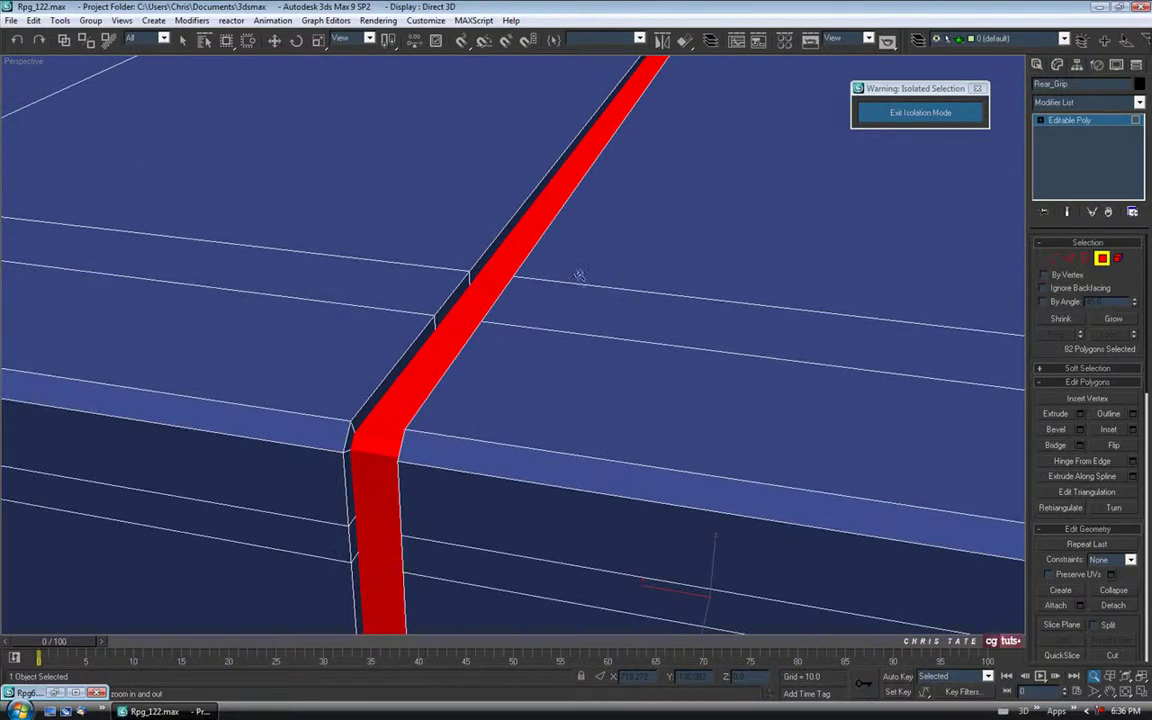
ctrl+click(1069, 258)
middle_drag(753, 293, 759, 276)
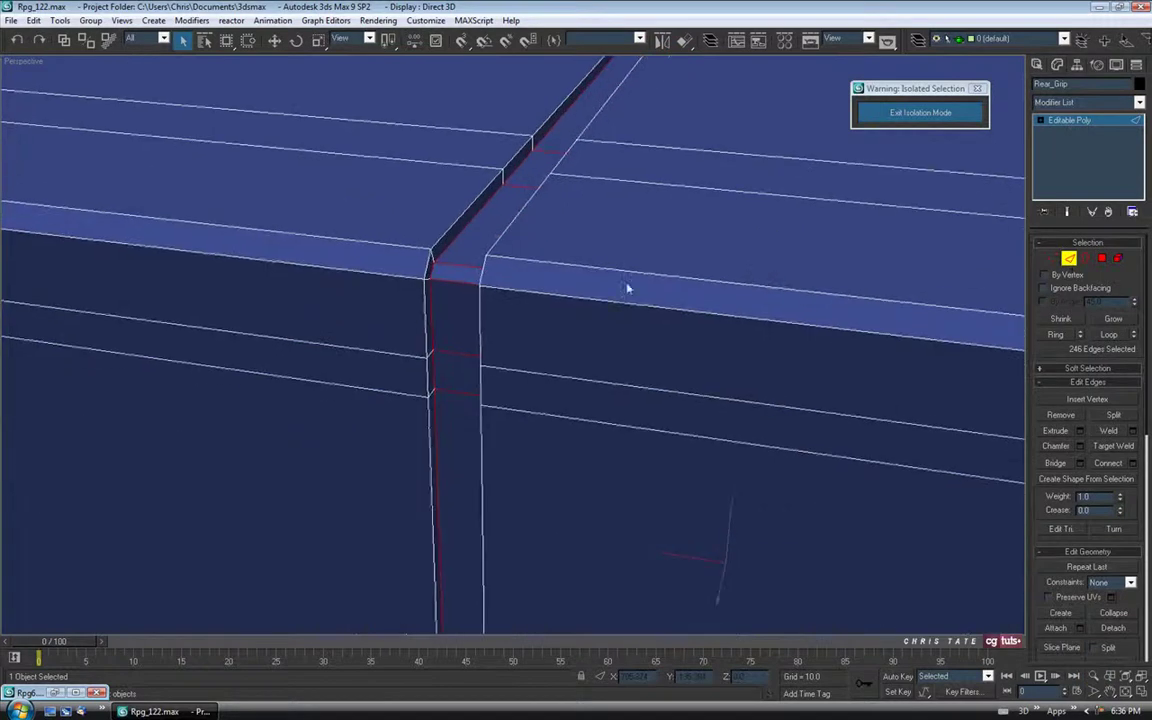
In the Front view, deselect the short crosswise edges along the upper part of the groove.
click(1141, 691)
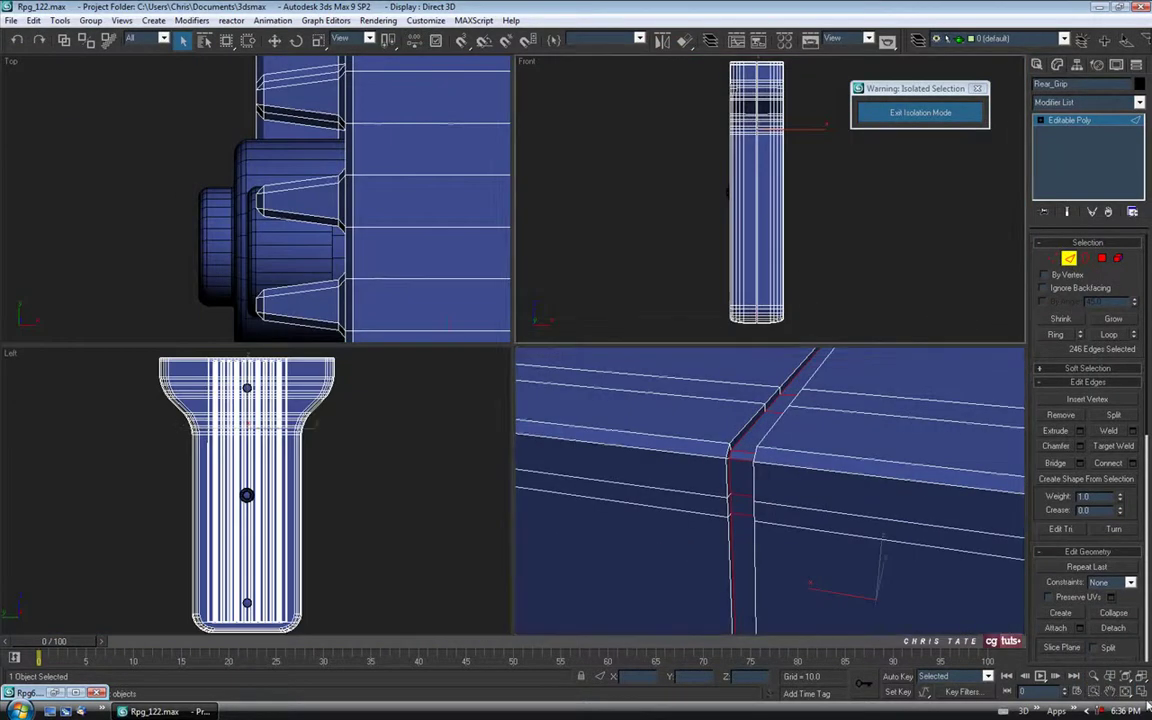
right_click(741, 280)
key(alt+w)
middle_drag(504, 118, 515, 276)
scroll(436, 219, up, 10)
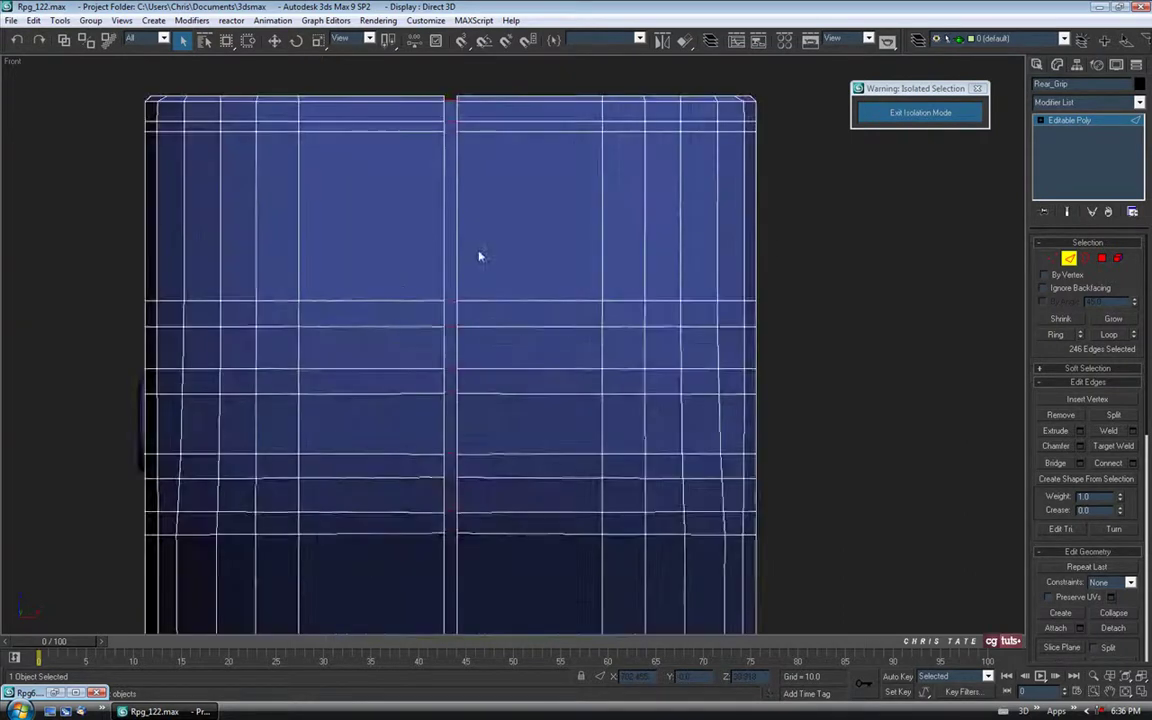
scroll(478, 249, up, 2)
middle_drag(483, 250, 483, 350)
middle_drag(458, 214, 473, 316)
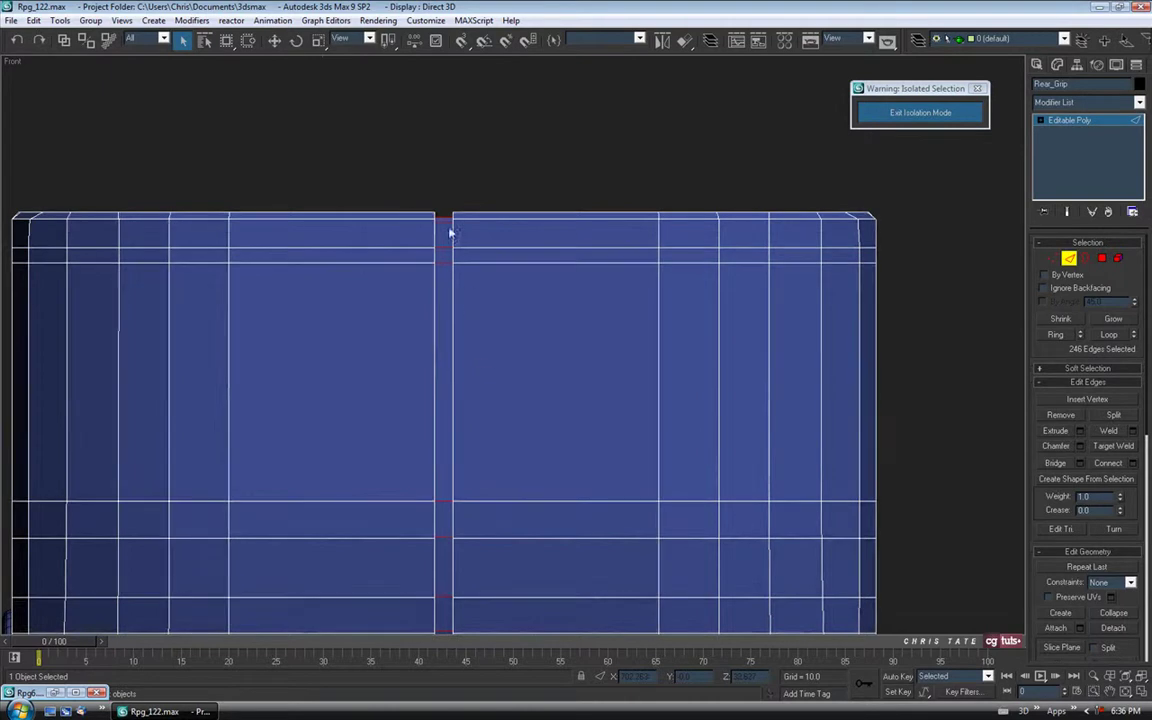
drag(447, 260, 450, 511)
drag(449, 596, 450, 612)
middle_drag(450, 612, 463, 282)
alt+drag(435, 282, 436, 556)
middle_drag(484, 594, 509, 221)
middle_drag(498, 385, 486, 225)
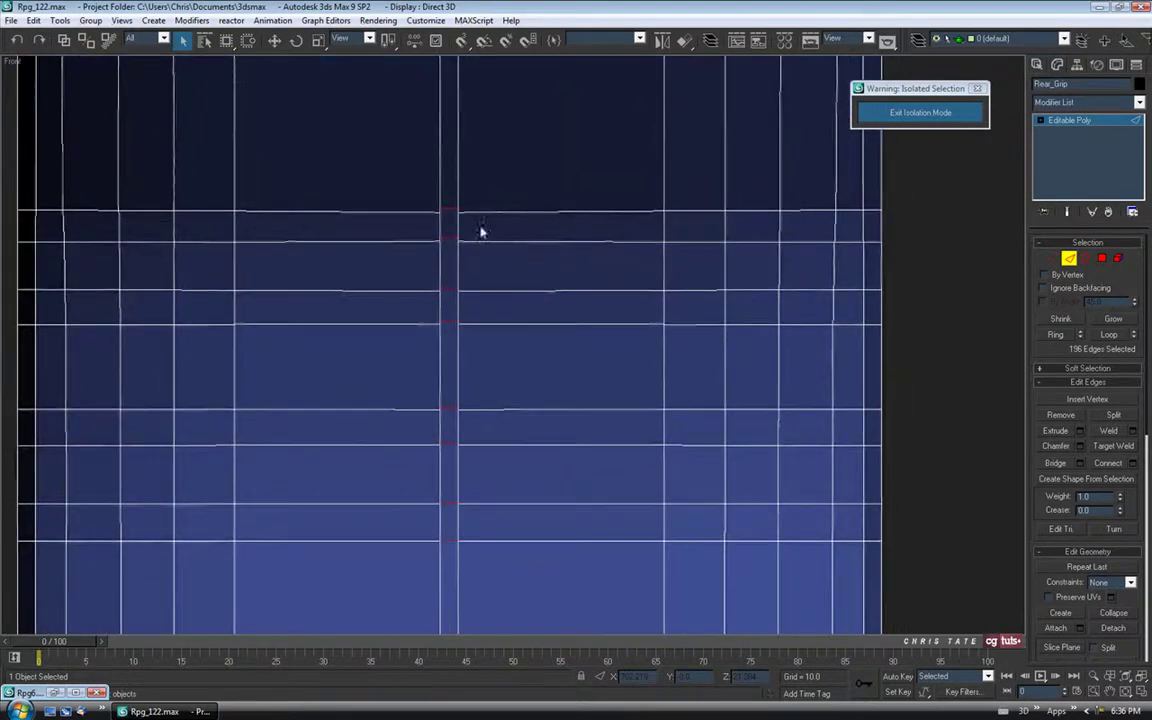
Deselect the remaining crosswise groove edges down to the grip's bottom, keeping only the lengthwise edges selected.
drag(450, 196, 455, 561)
middle_drag(517, 512, 534, 130)
middle_drag(540, 388, 512, 260)
mouse_move(512, 440)
middle_down()
mouse_move(533, 215)
mouse_move(512, 283)
middle_up()
middle_drag(505, 540, 504, 206)
middle_drag(492, 580, 494, 211)
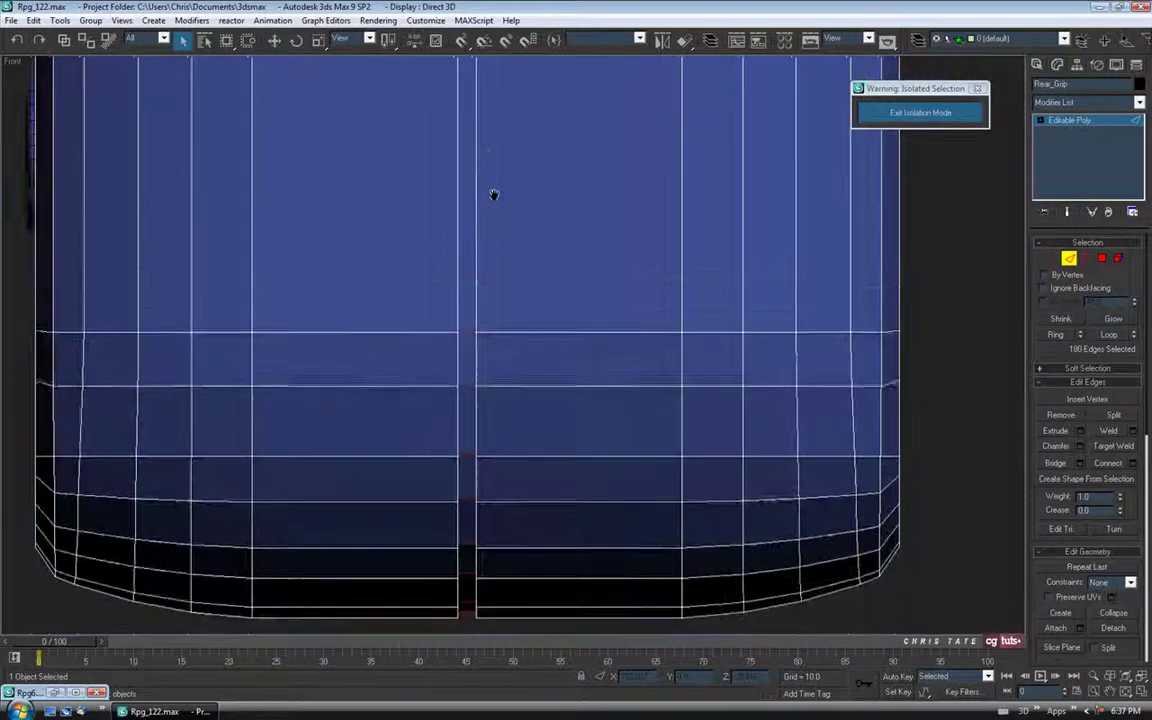
drag(470, 275, 470, 609)
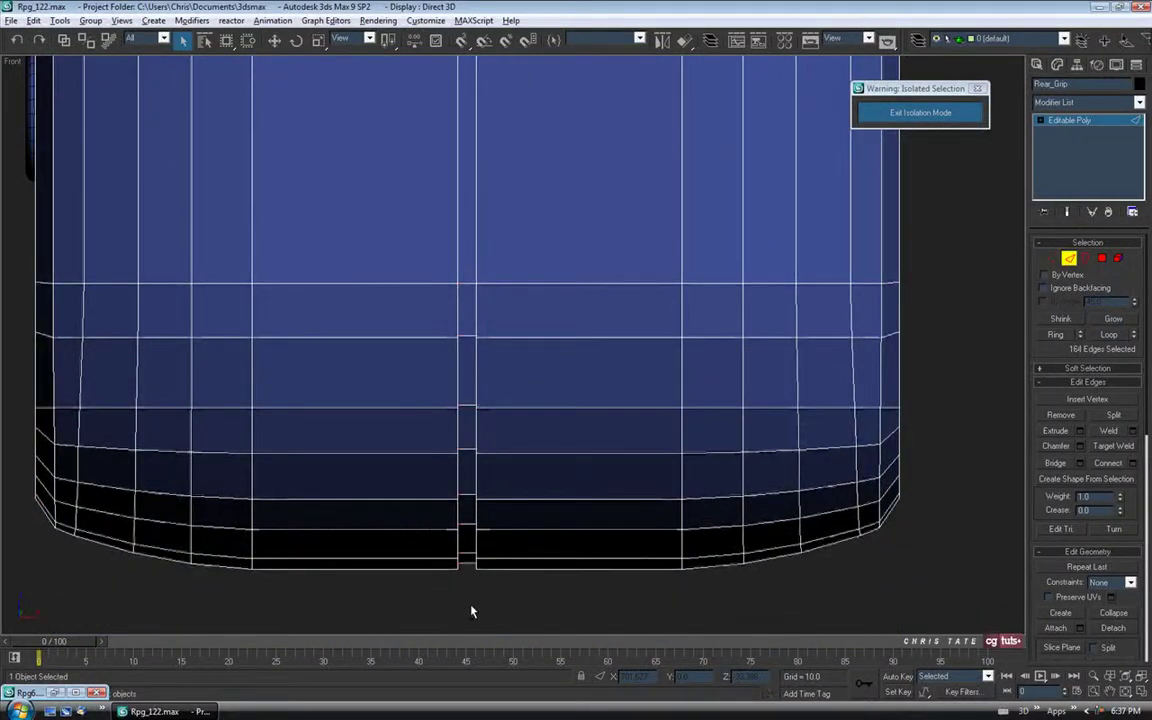
In the Perspective view, add the edge loops along both outer rims of the groove to the selection.
click(1143, 692)
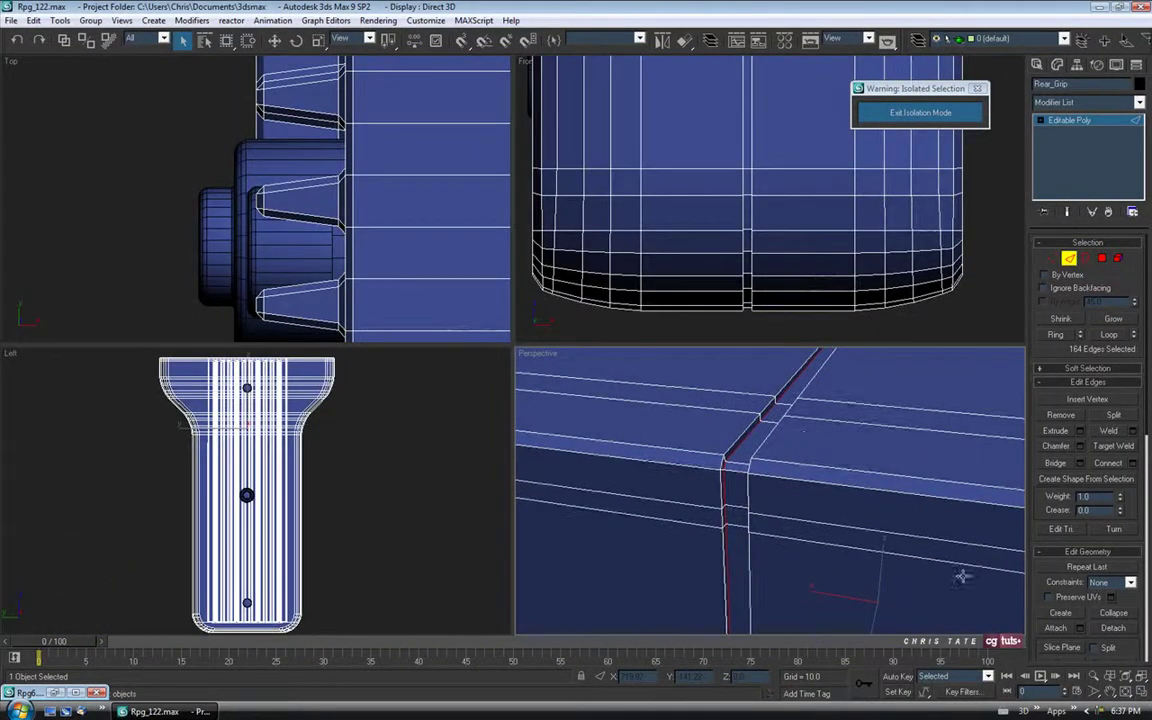
click(1141, 691)
middle_drag(616, 417, 607, 431)
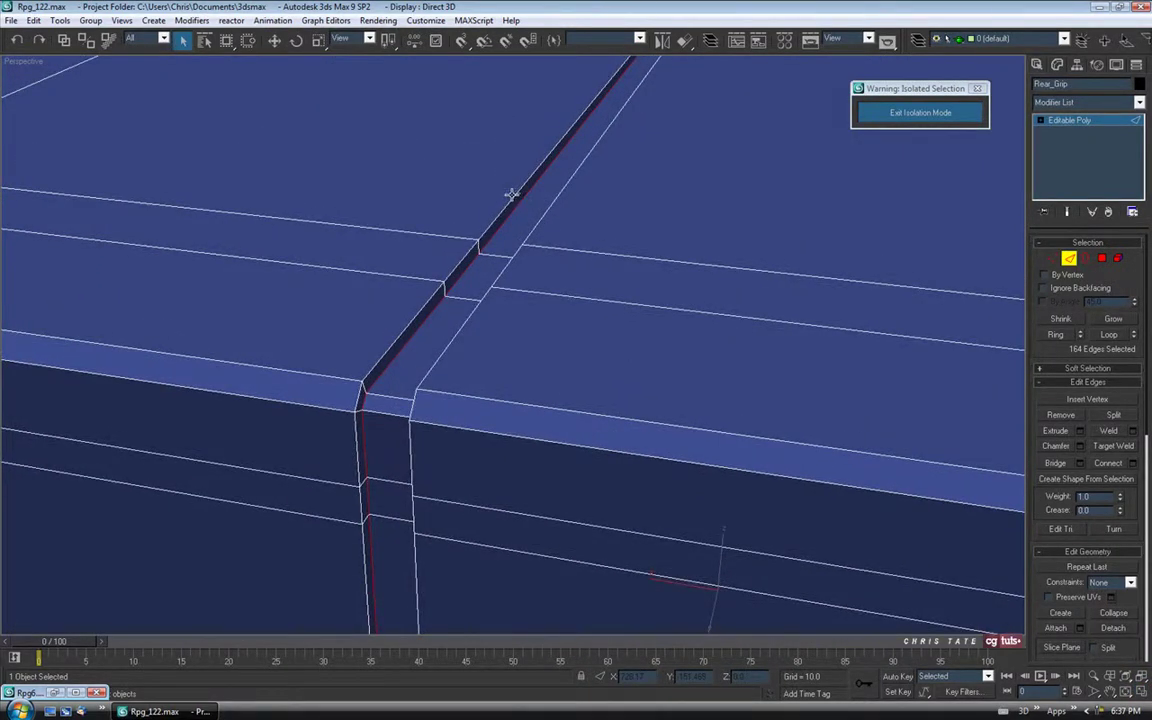
scroll(504, 242, down, 6)
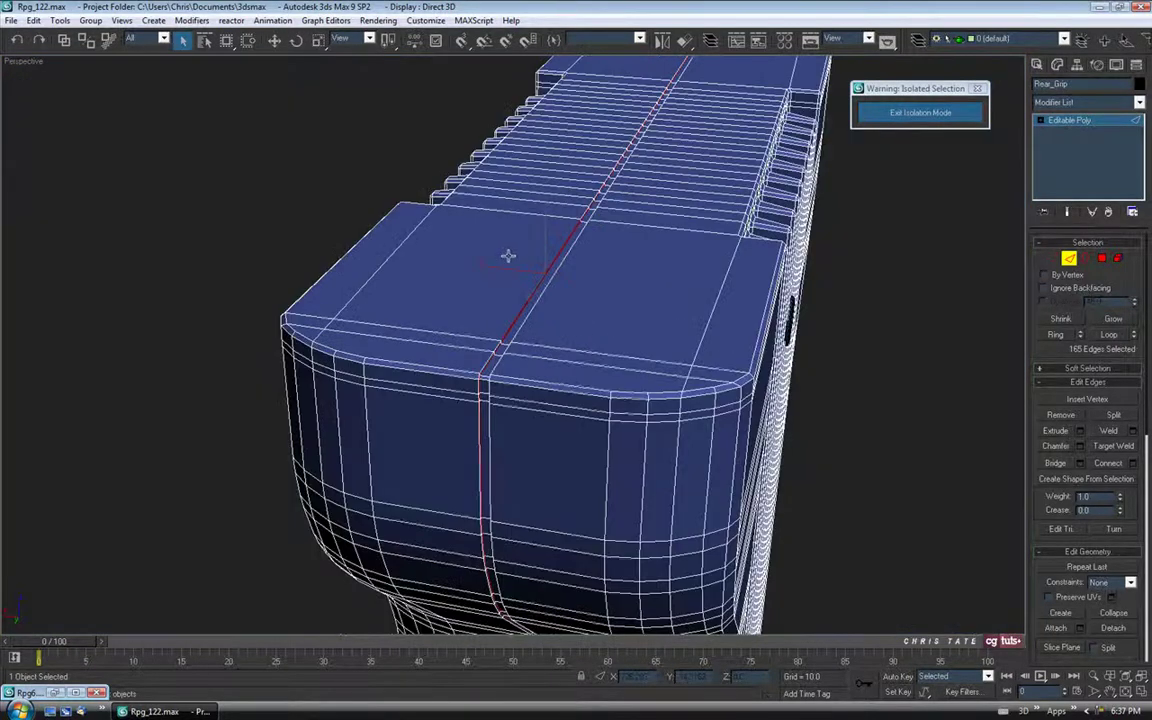
click(1094, 676)
drag(528, 420, 528, 328)
click(183, 39)
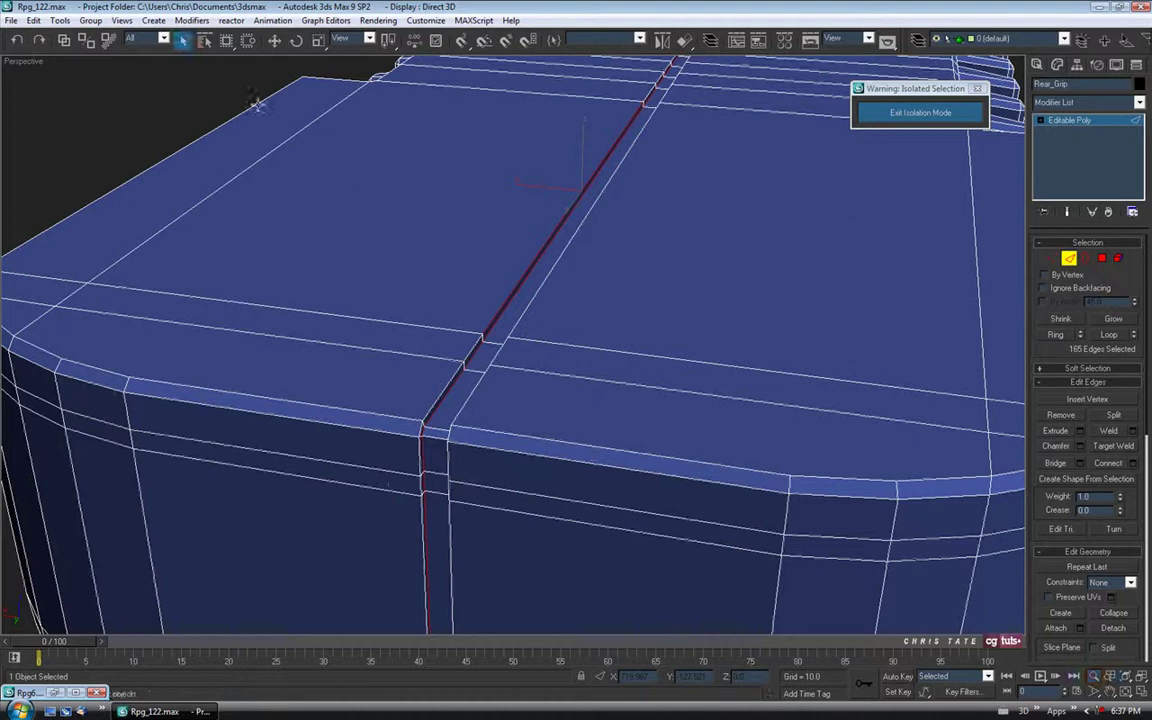
ctrl+click(476, 385)
click(1108, 334)
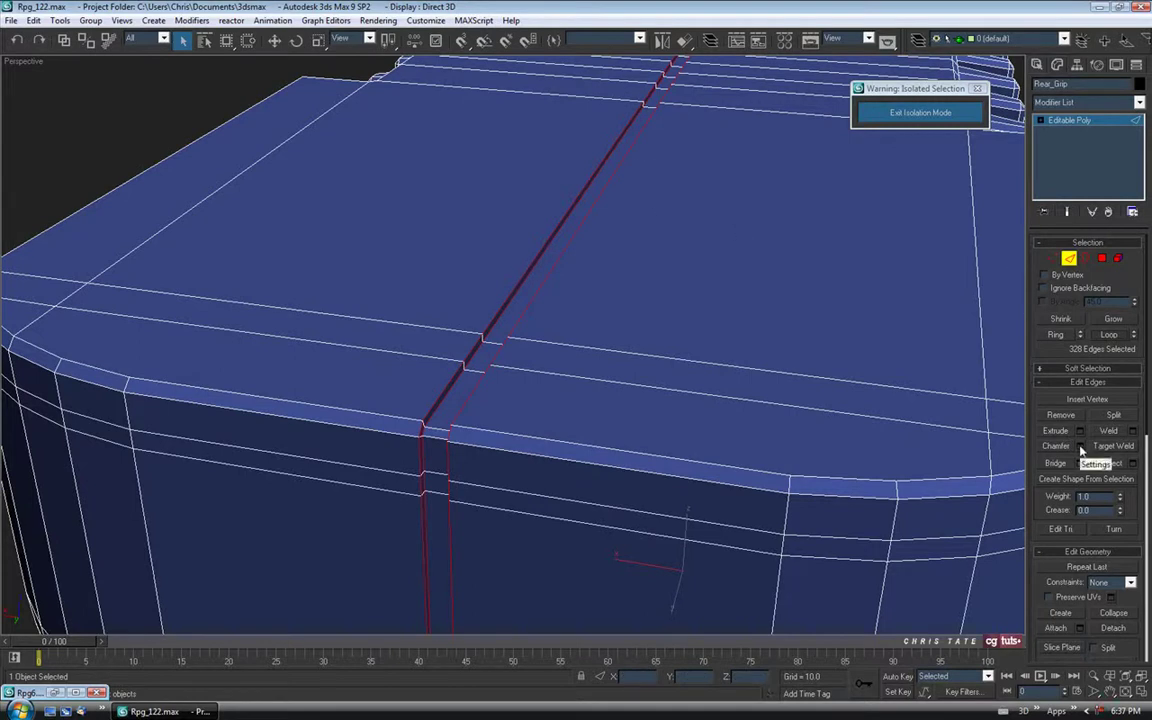
Chamfer the selected groove rim edges by 0.02 and leave edge editing.
click(1080, 447)
drag(816, 348, 816, 356)
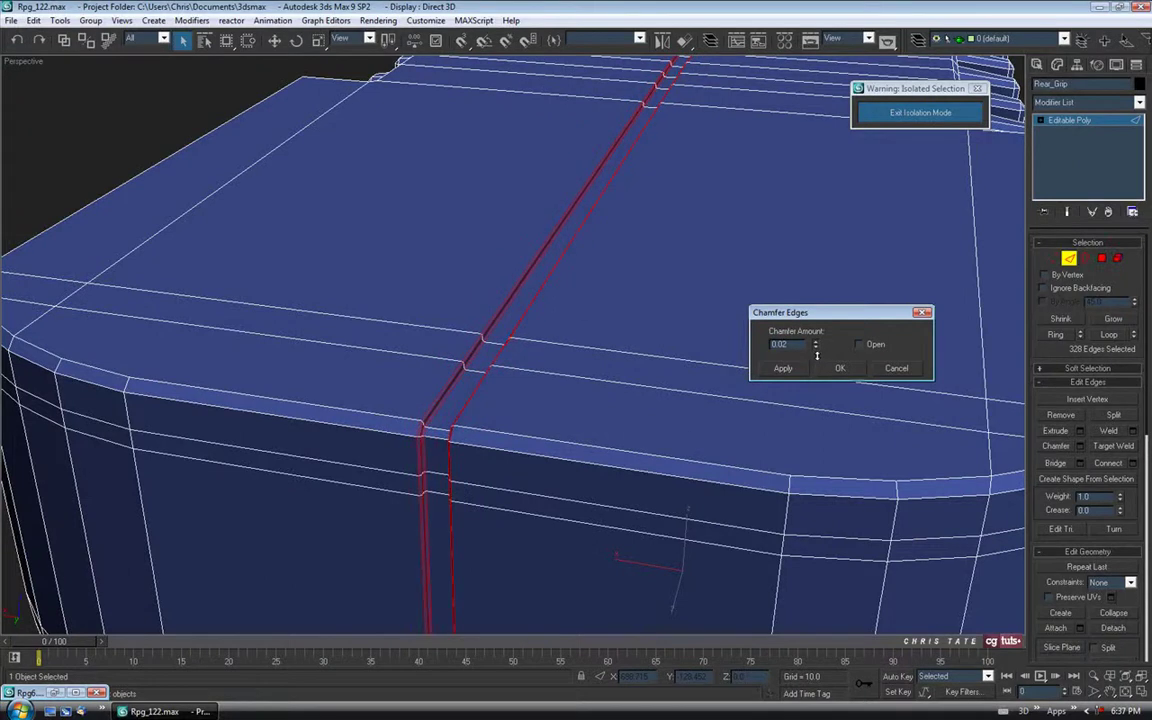
click(1094, 676)
drag(494, 401, 495, 384)
middle_drag(506, 373, 535, 330)
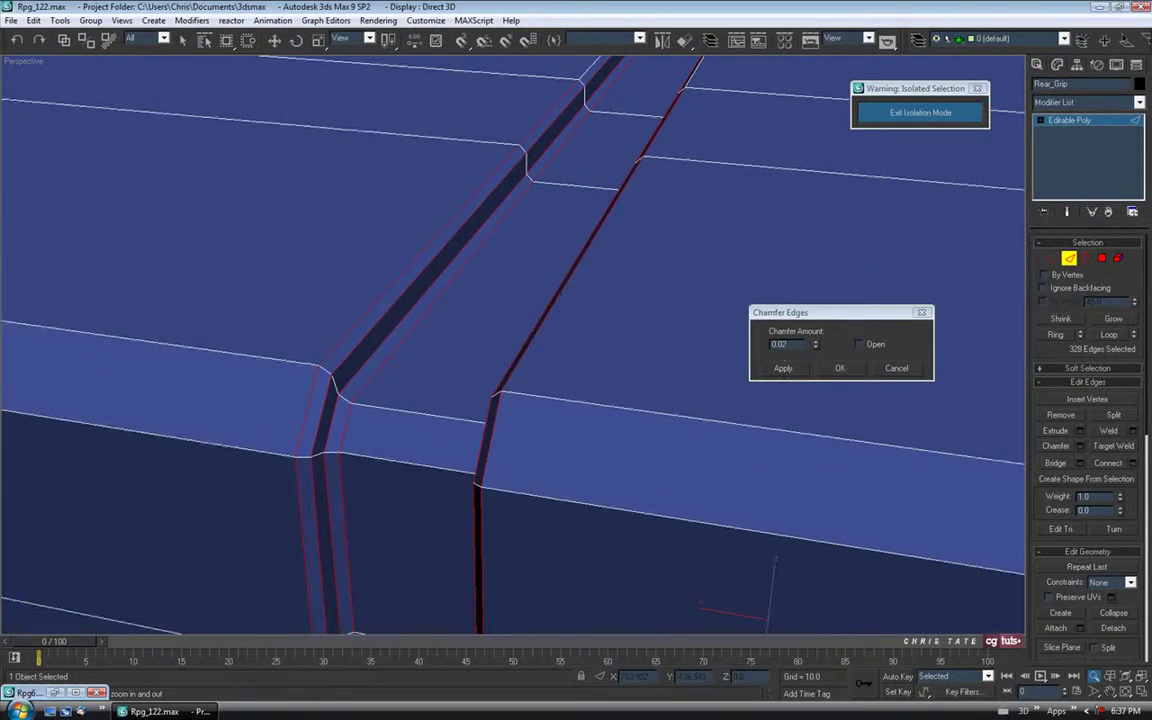
click(841, 368)
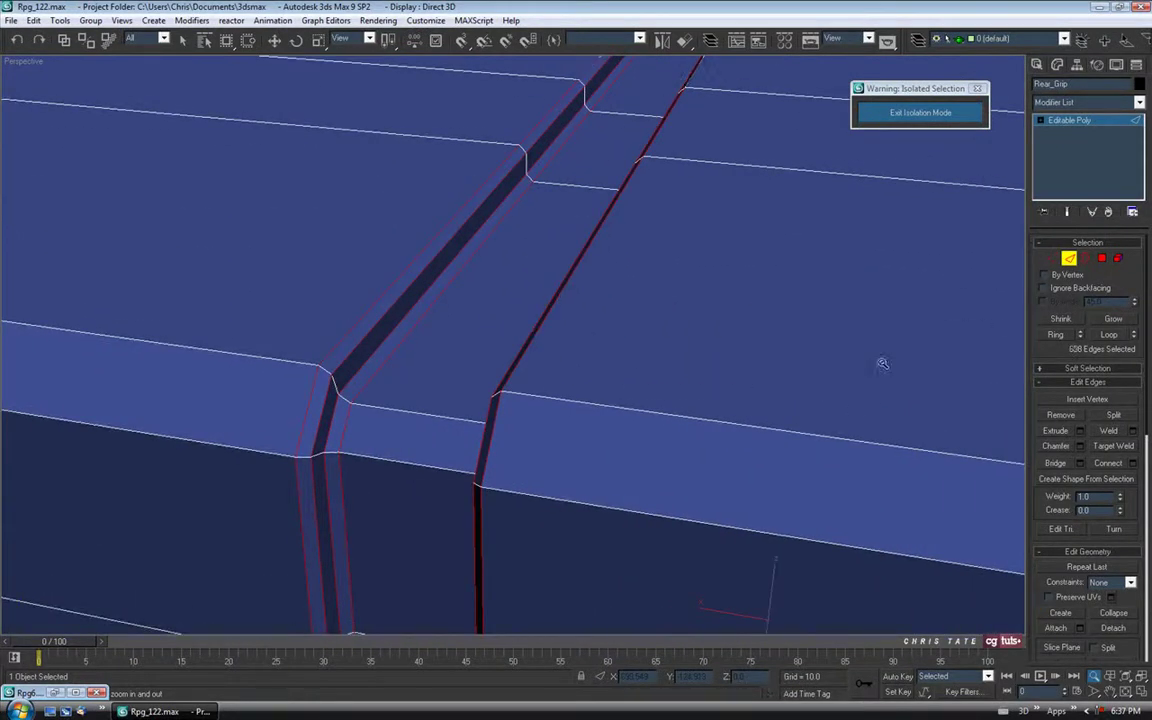
click(1069, 260)
Add a Smooth modifier to the whole rear grip and enable Auto Smooth.
scroll(734, 338, up, 1)
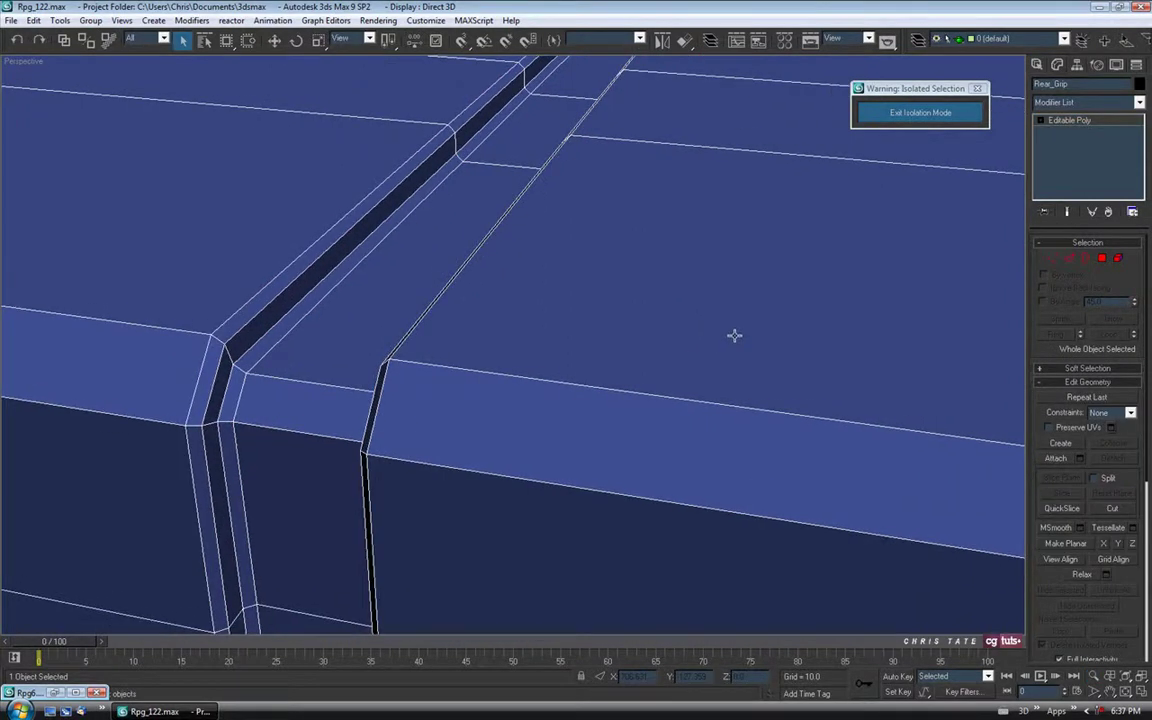
key(z)
alt+middle_drag(652, 254, 716, 201)
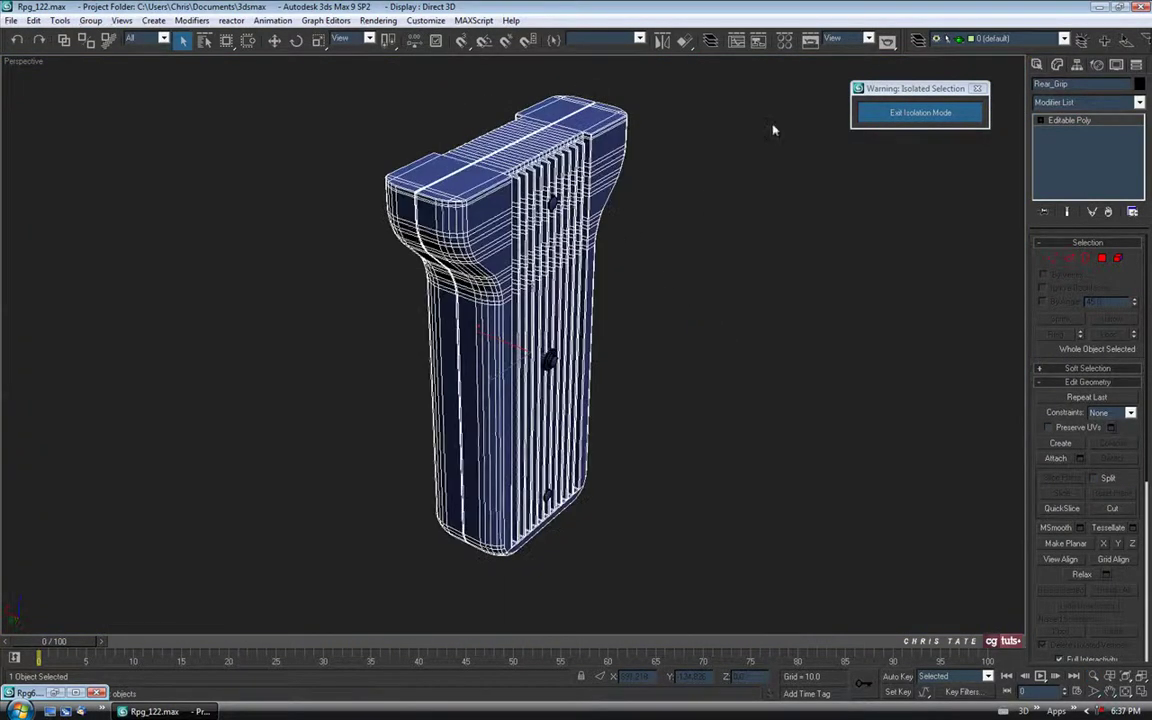
click(1139, 104)
scroll(1090, 472, down, 10)
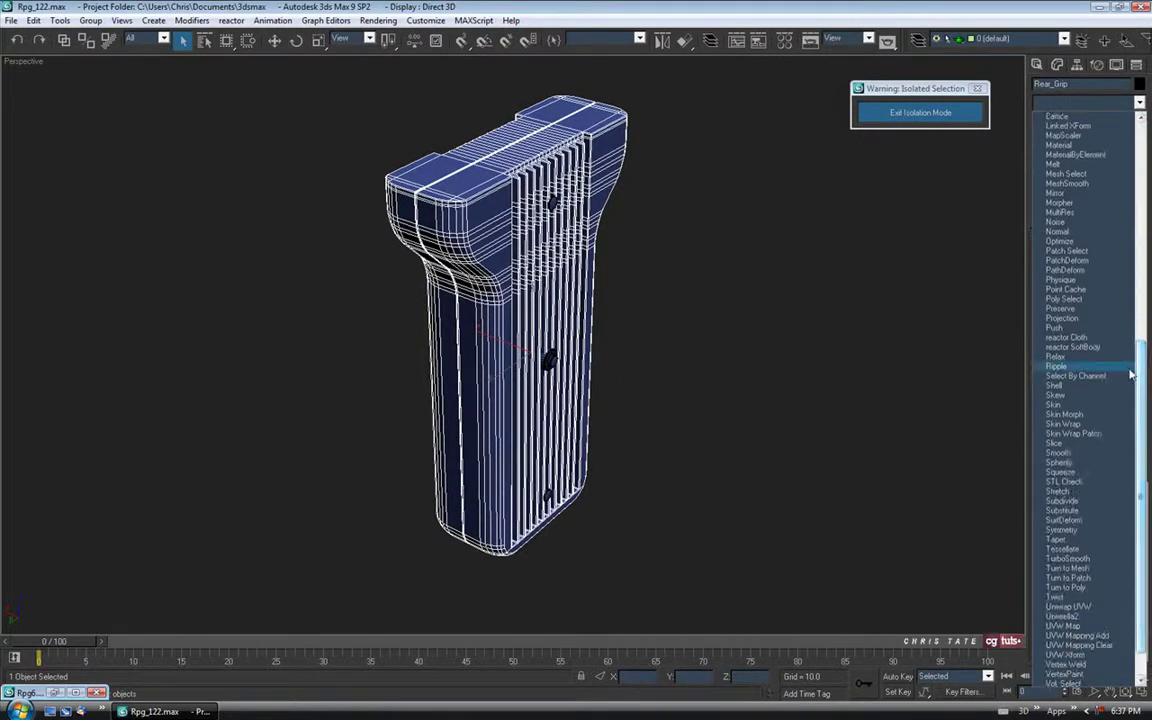
click(1084, 453)
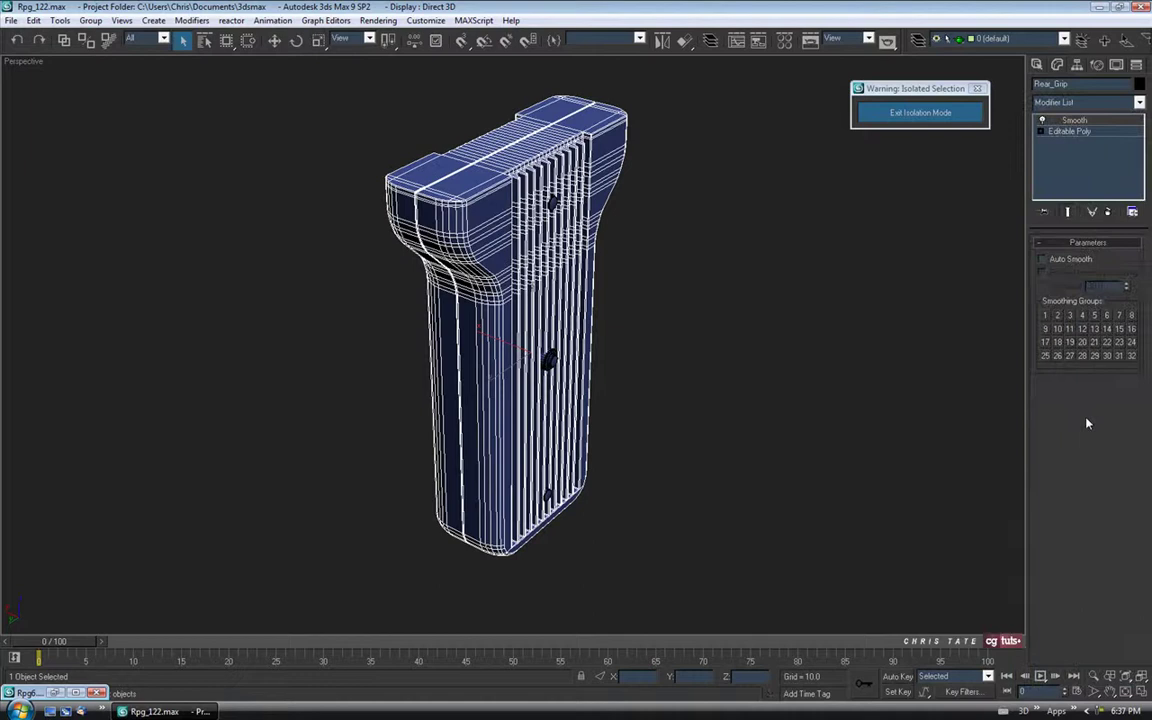
click(1043, 260)
Select all three bolts on the grip's ribbed side, from the upper one down to the lowest one.
alt+middle_drag(805, 409, 650, 368)
scroll(510, 350, up, 3)
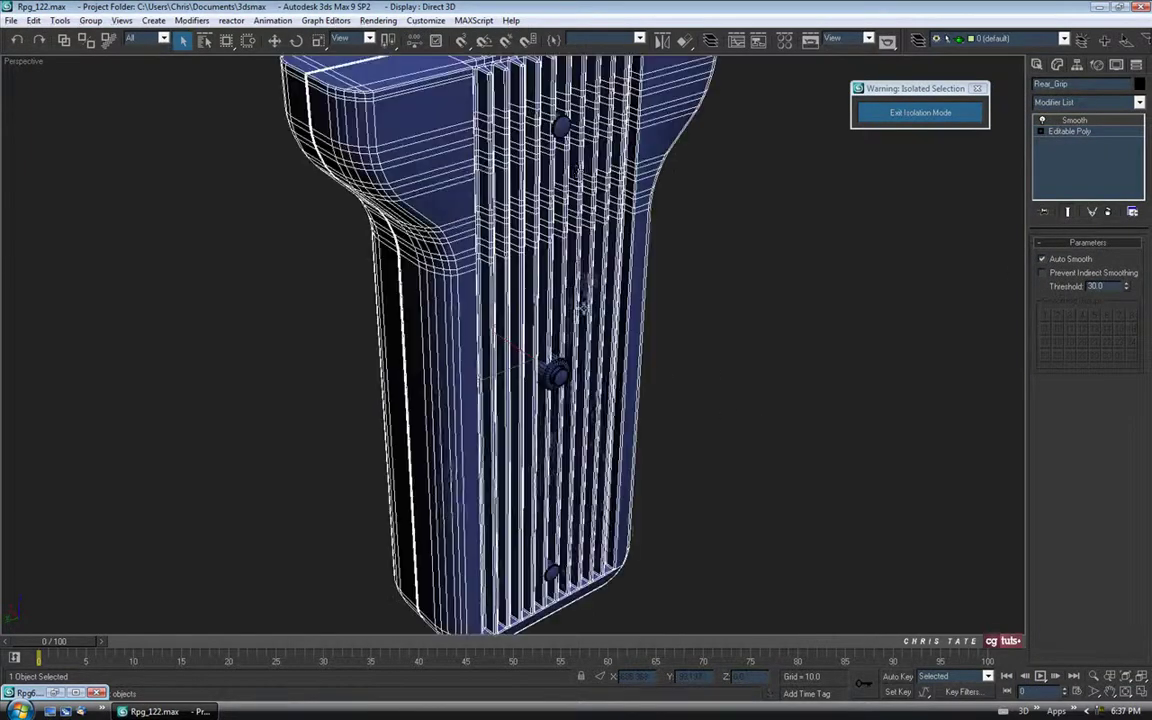
alt+middle_drag(557, 213, 494, 196)
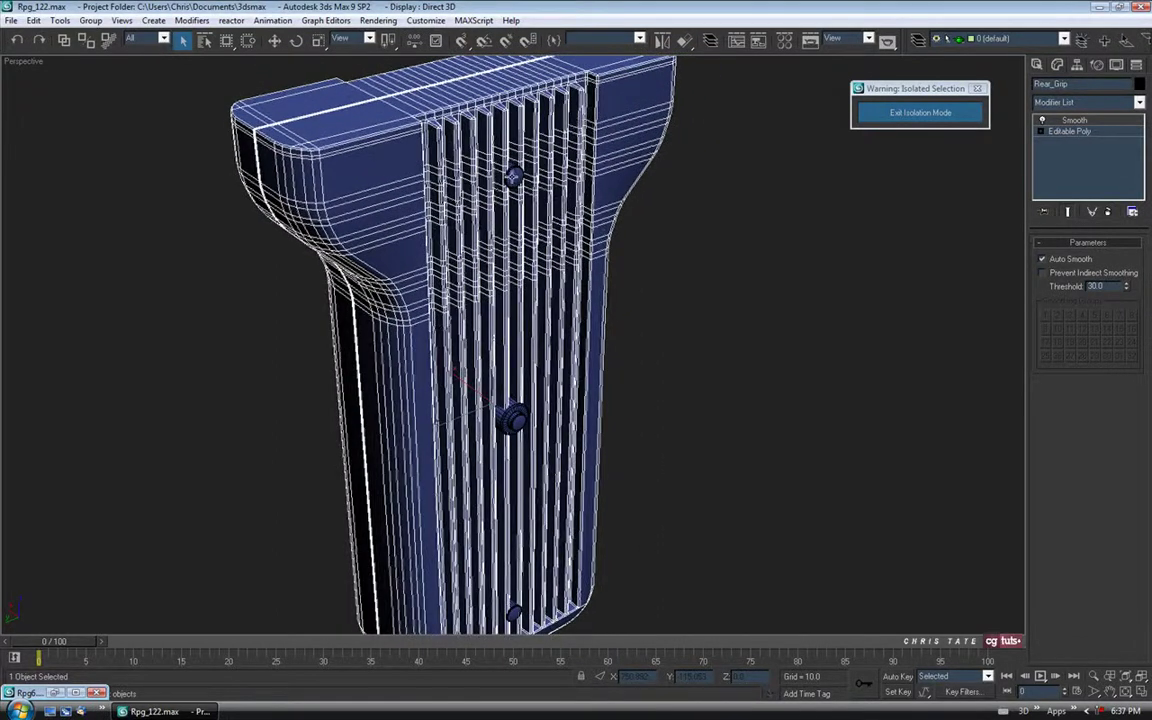
scroll(520, 215, up, 3)
middle_drag(518, 215, 517, 295)
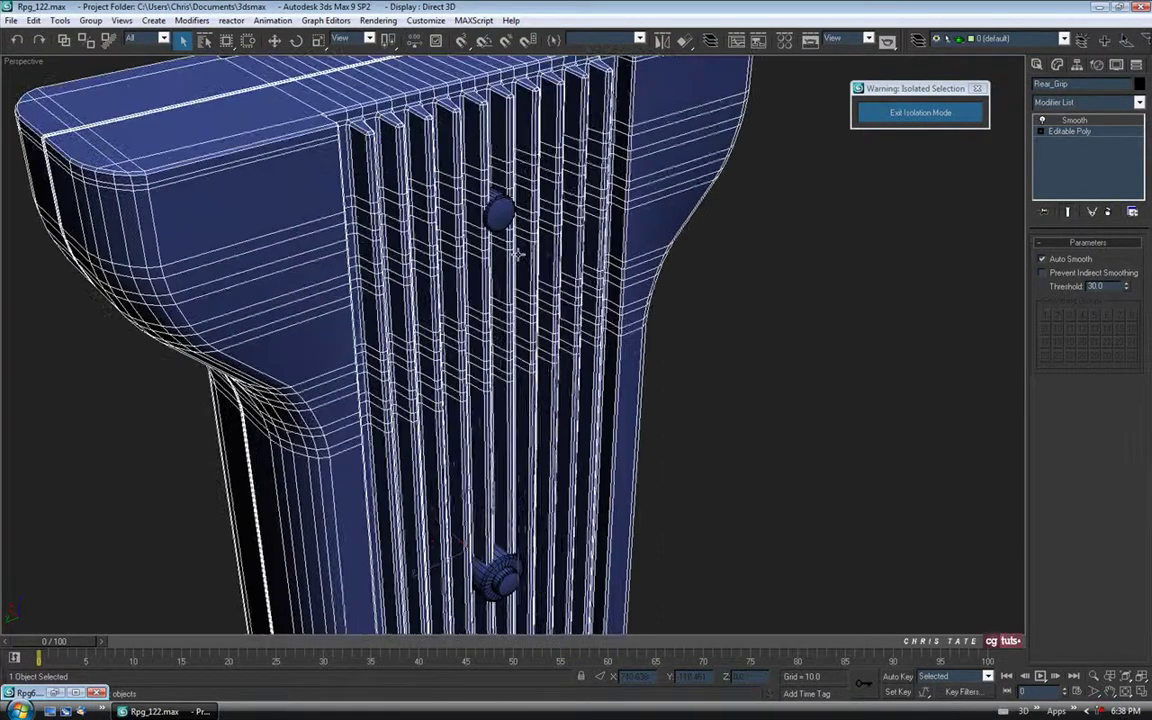
scroll(518, 290, up, 3)
click(814, 281)
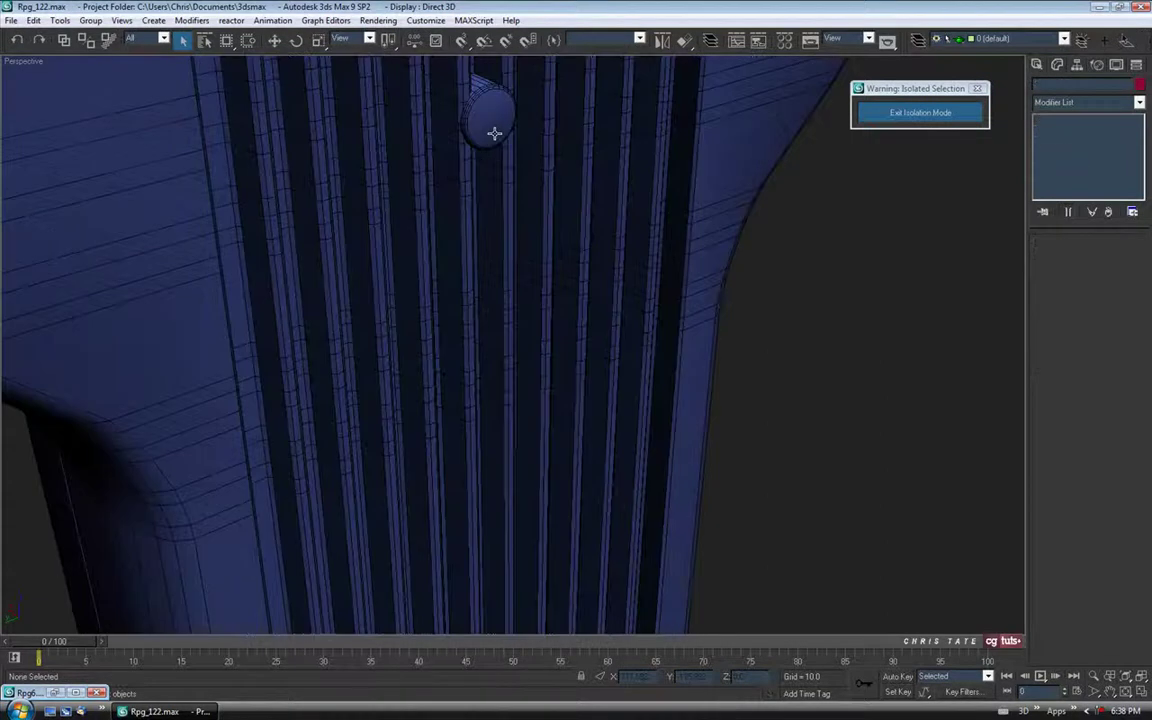
click(479, 90)
middle_drag(556, 340, 530, 215)
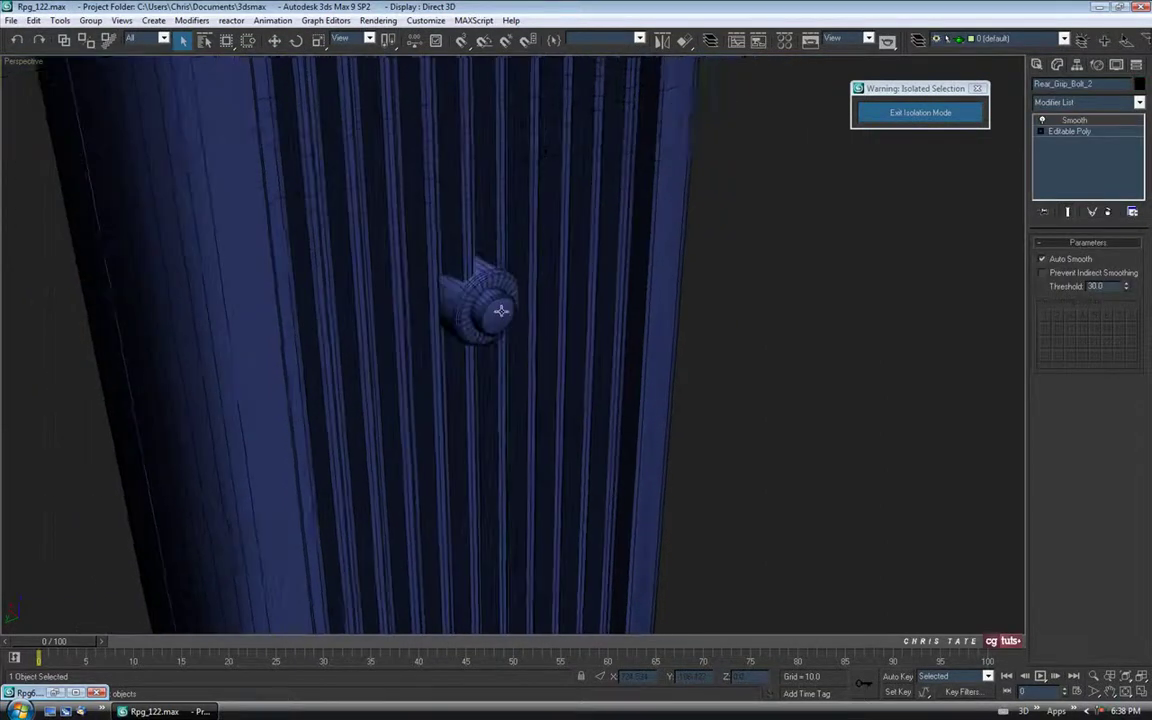
ctrl+click(499, 298)
middle_drag(621, 443, 620, 126)
ctrl+click(499, 439)
In the Top view, rotate the three bolts 180 degrees with angle snap on, creating them as copies.
scroll(620, 307, down, 4)
middle_drag(615, 300, 606, 376)
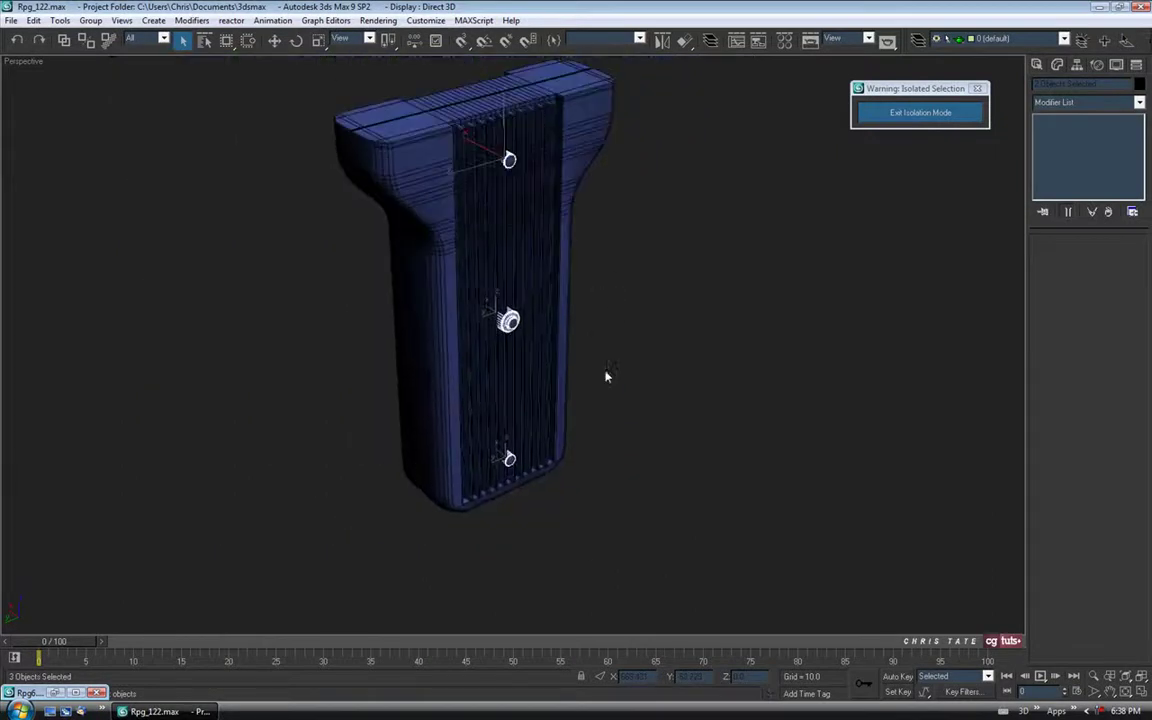
click(1142, 691)
right_click(318, 264)
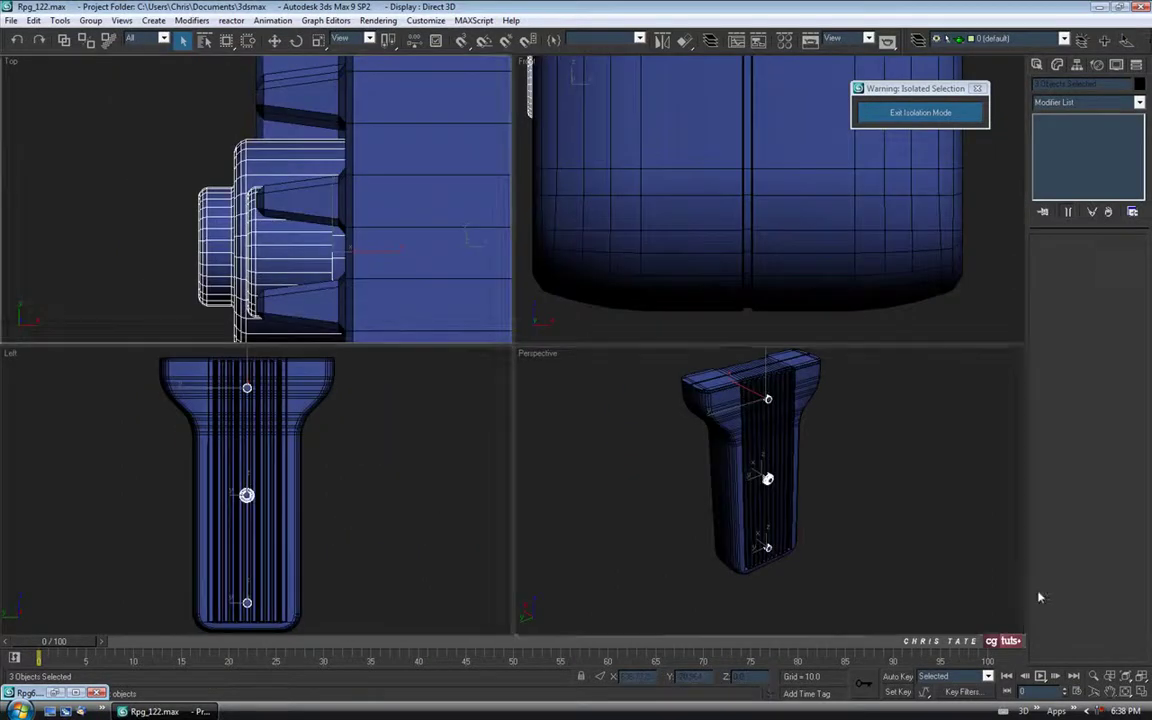
click(1142, 691)
middle_drag(553, 369, 546, 370)
scroll(546, 370, down, 8)
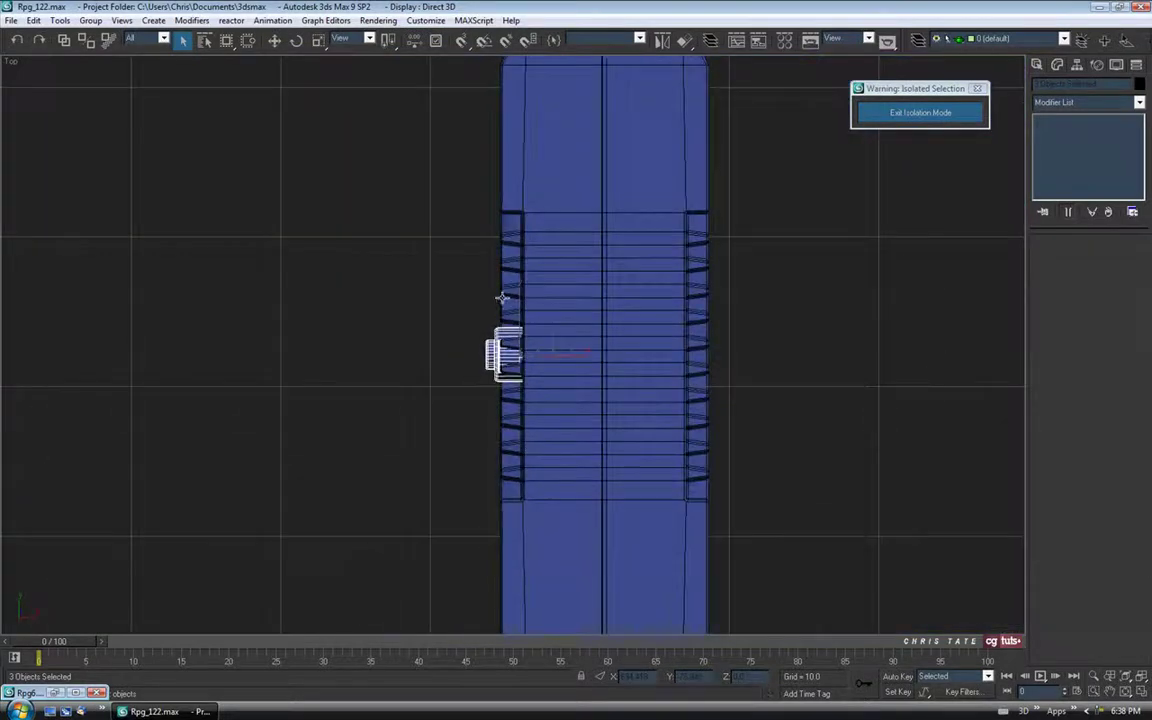
middle_drag(673, 366, 578, 366)
scroll(546, 350, up, 2)
middle_drag(507, 342, 550, 306)
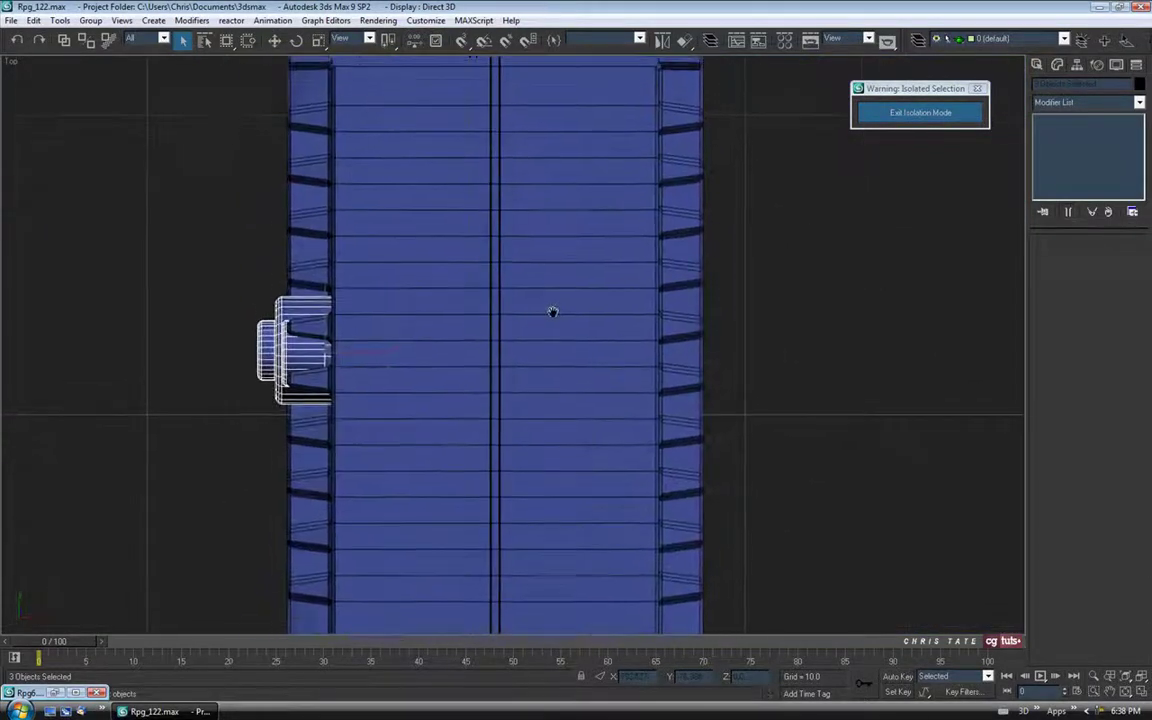
click(297, 41)
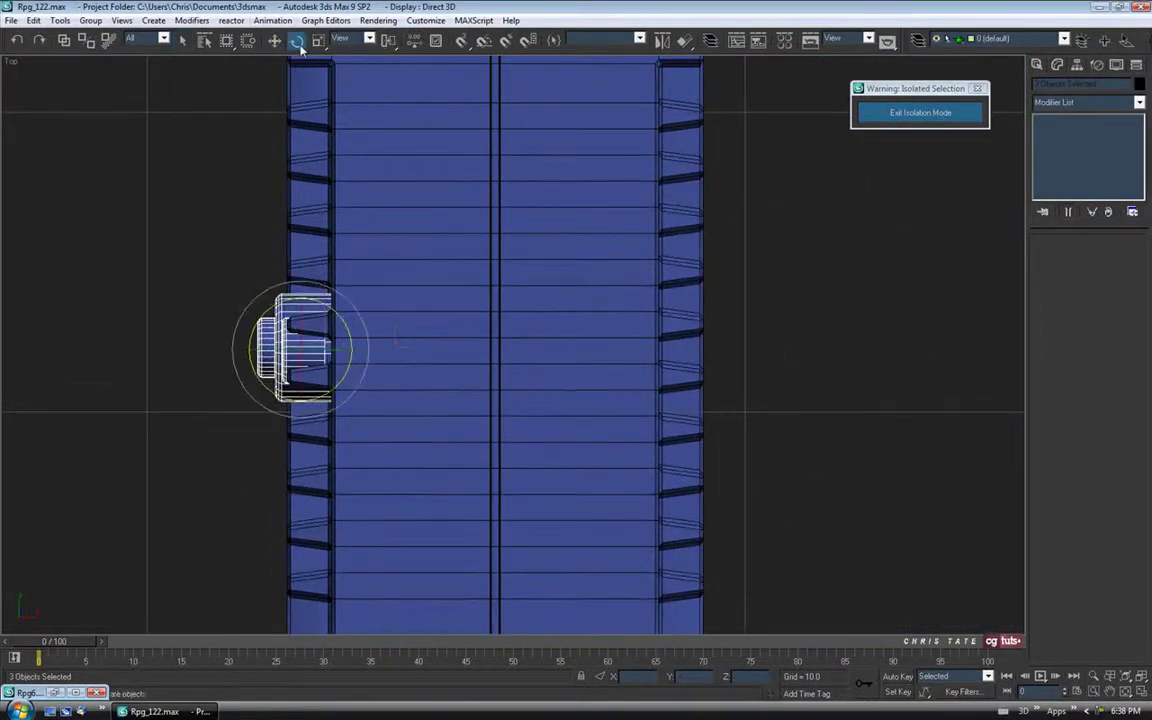
click(484, 41)
drag(294, 283, 437, 343)
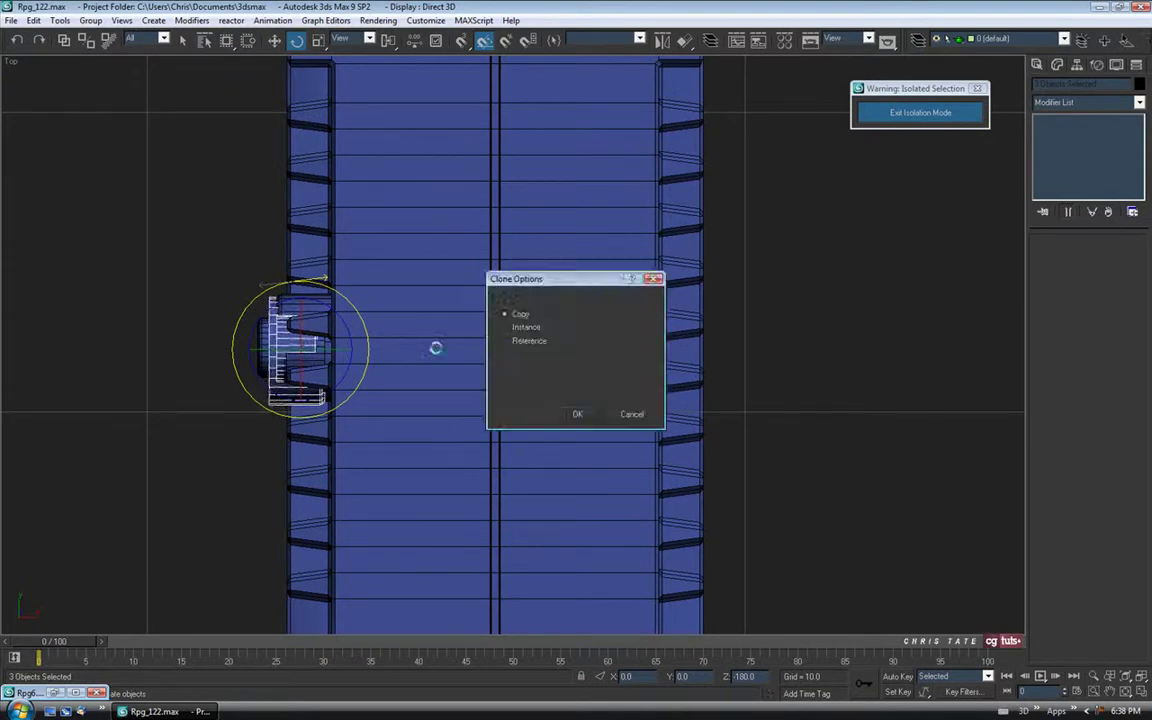
click(578, 416)
Move the copied bolts about 12.88 units along X onto the grip's opposite ribbed side, and deselect them.
click(274, 40)
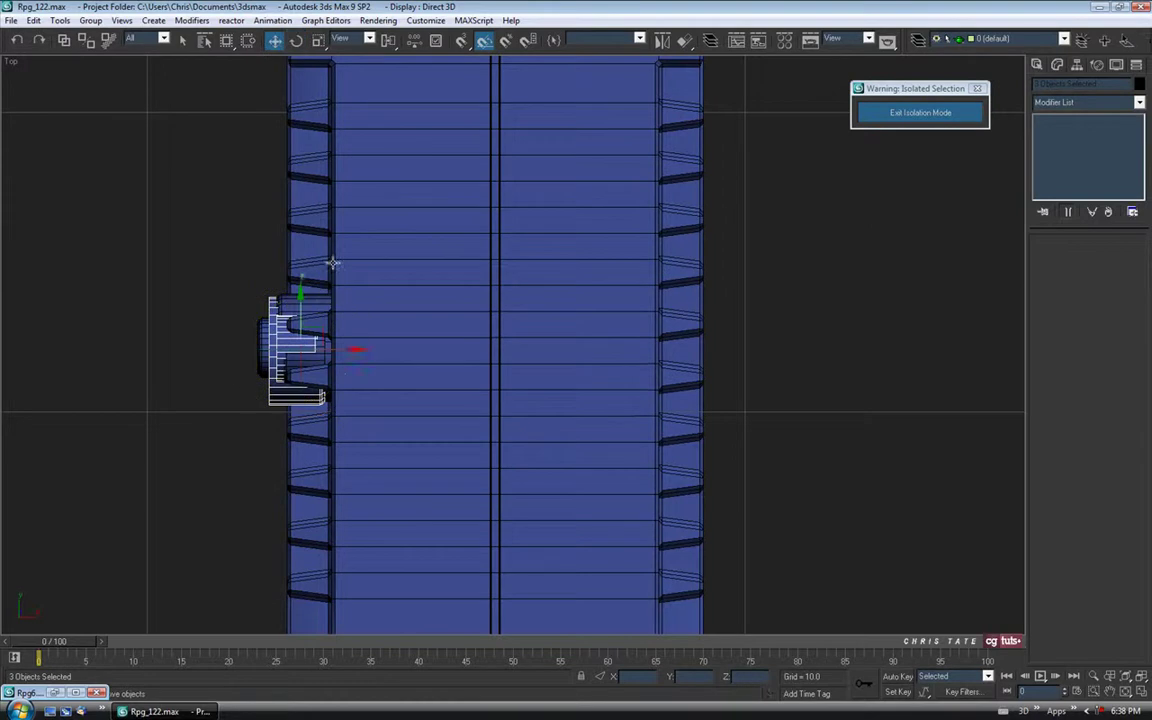
drag(355, 345, 740, 349)
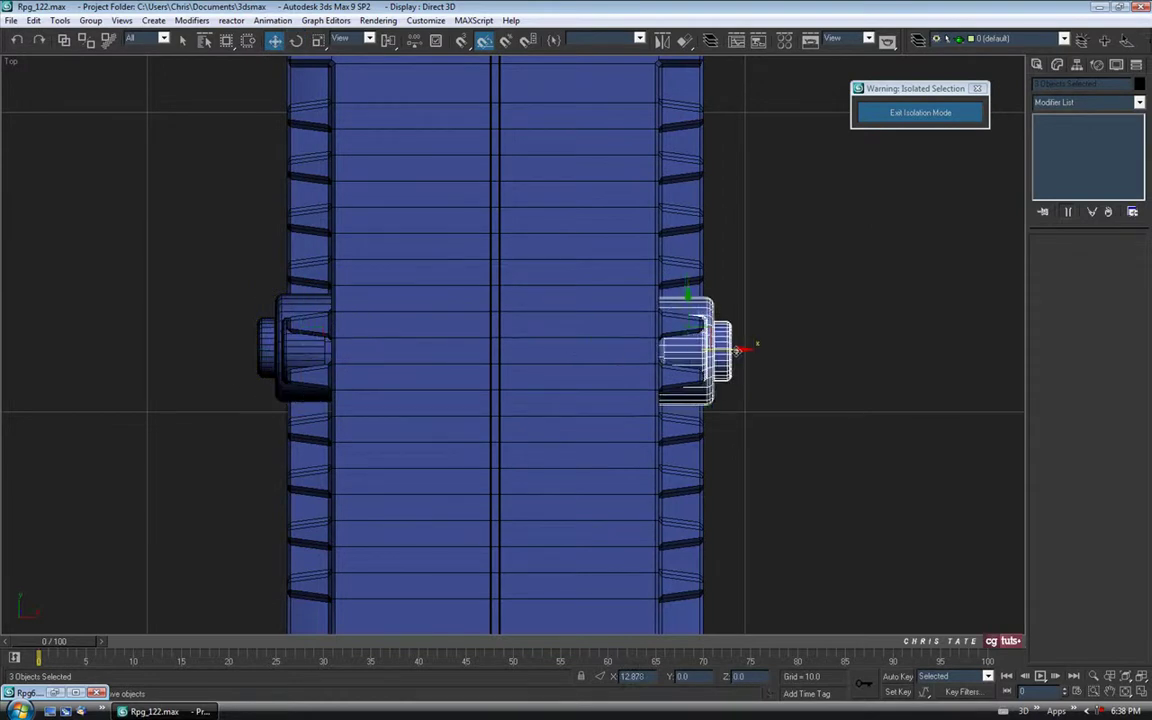
middle_drag(461, 364, 413, 364)
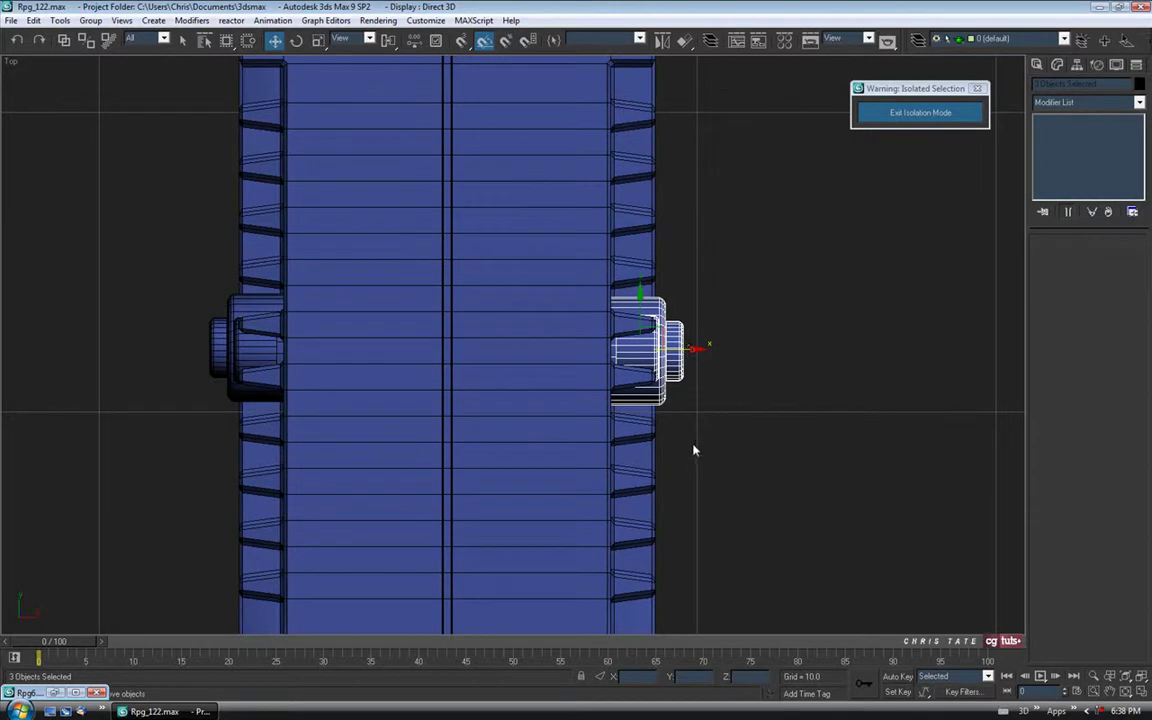
click(687, 410)
middle_drag(643, 448, 644, 432)
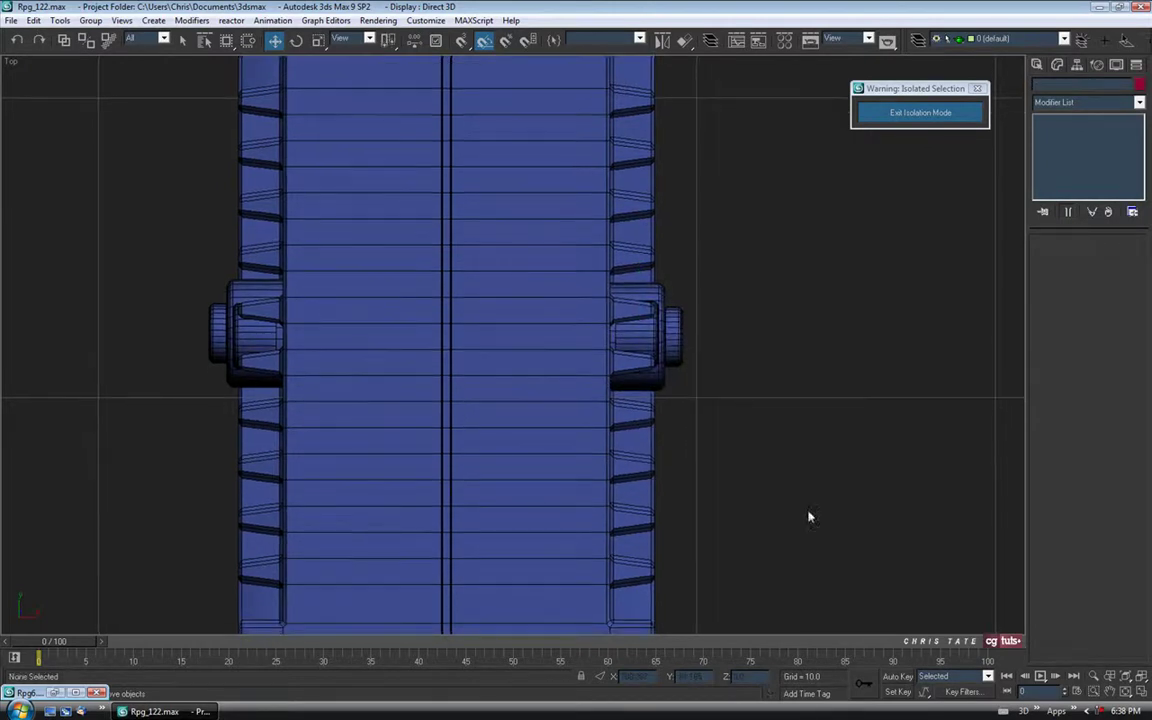
Return to the full-size Perspective view of the grip and save the scene as Rpg_123.max.
click(1143, 692)
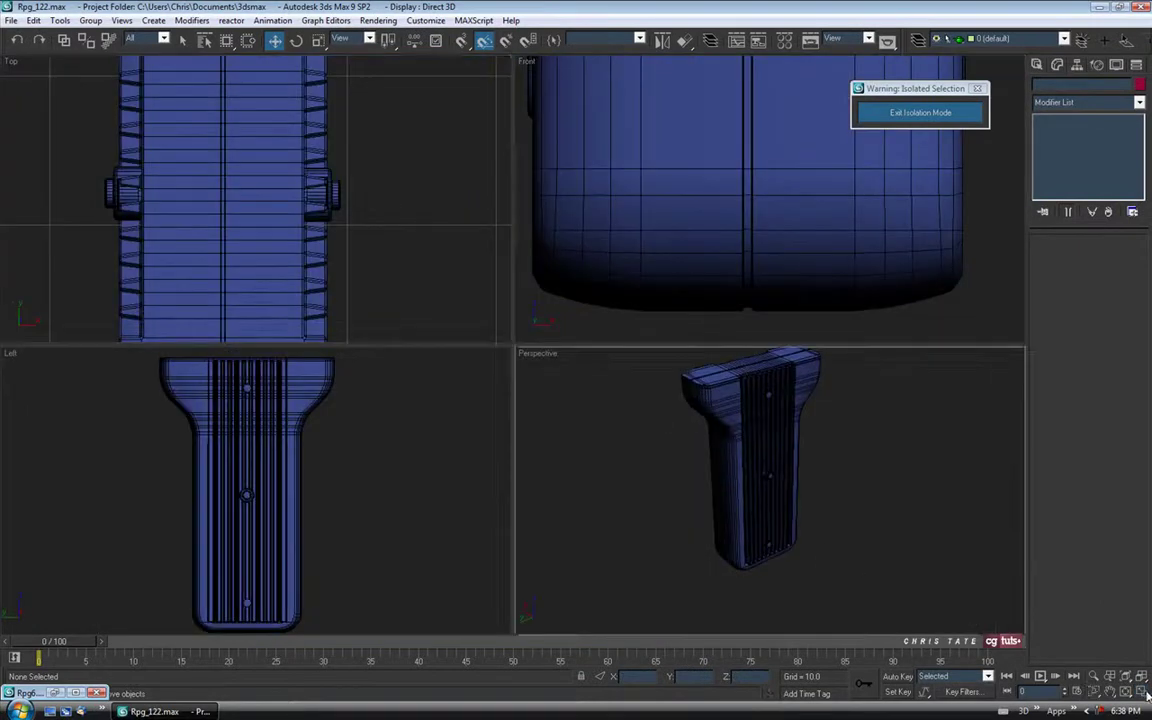
key(alt+w)
alt+middle_drag(625, 435, 599, 332)
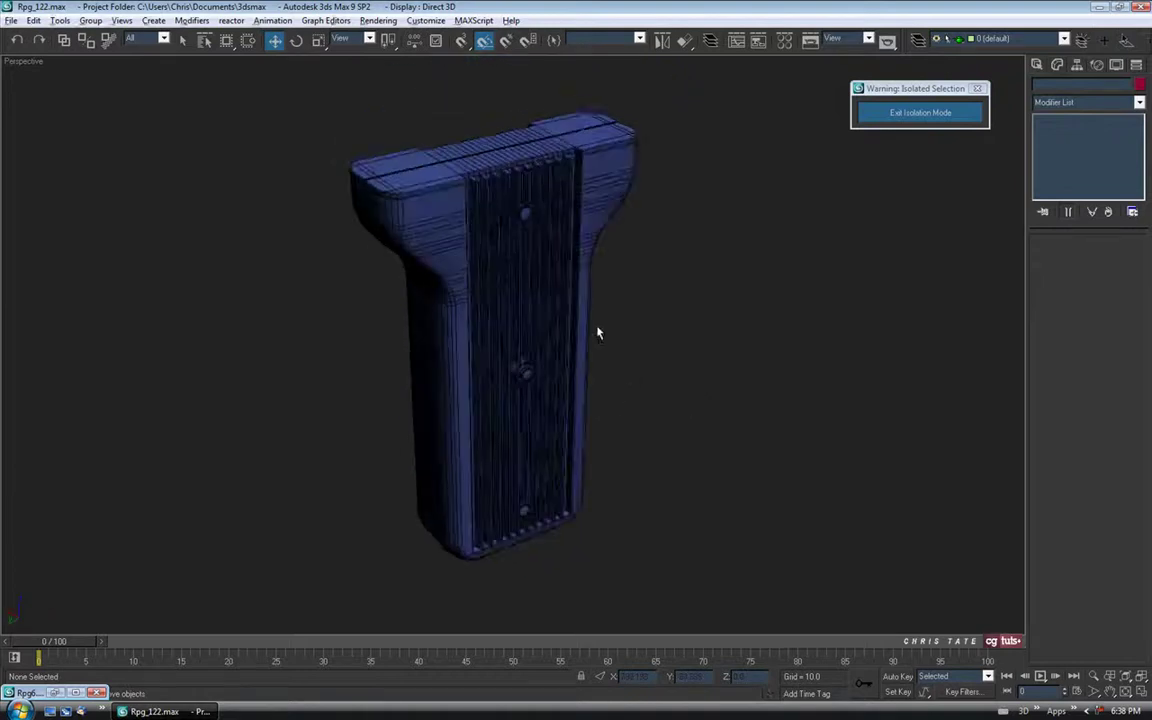
alt+middle_drag(715, 405, 579, 283)
alt+middle_drag(645, 337, 545, 329)
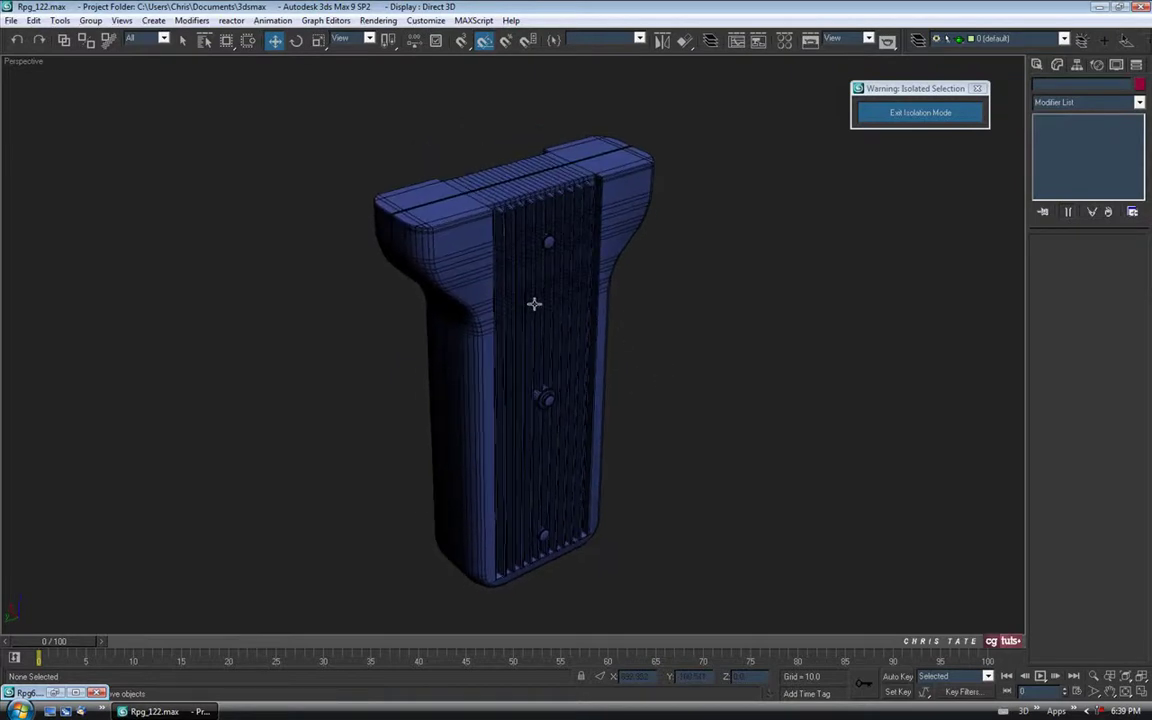
alt+middle_drag(439, 255, 527, 345)
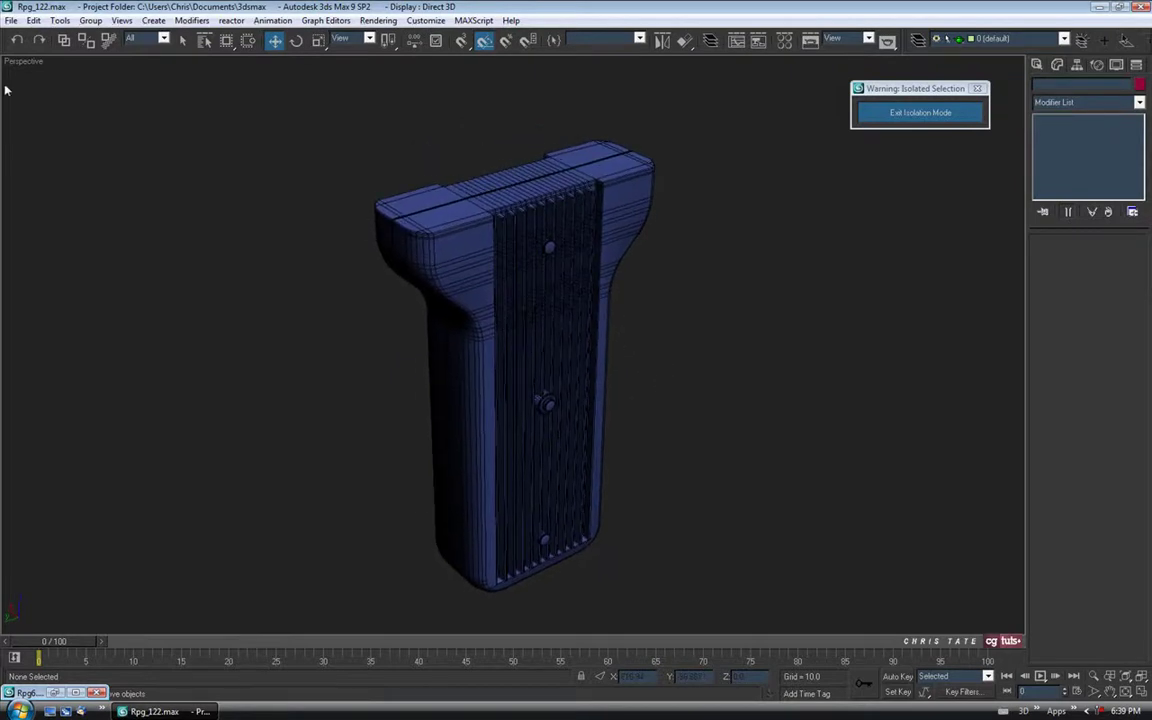
click(12, 20)
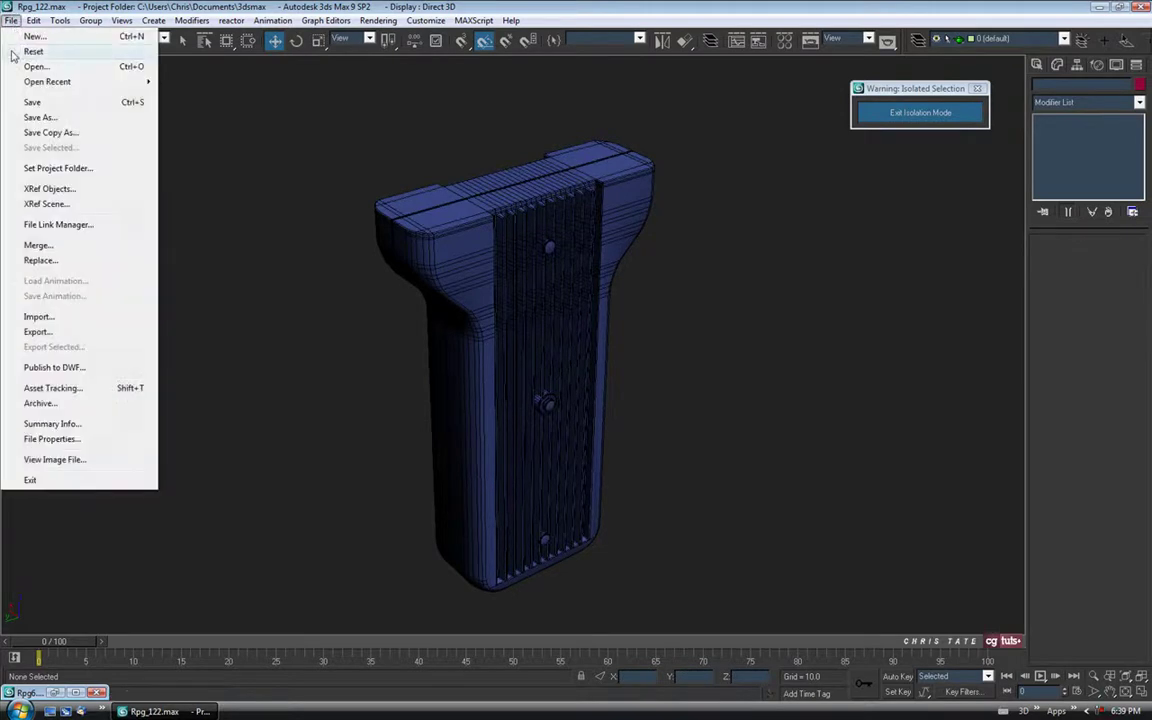
click(40, 116)
click(317, 469)
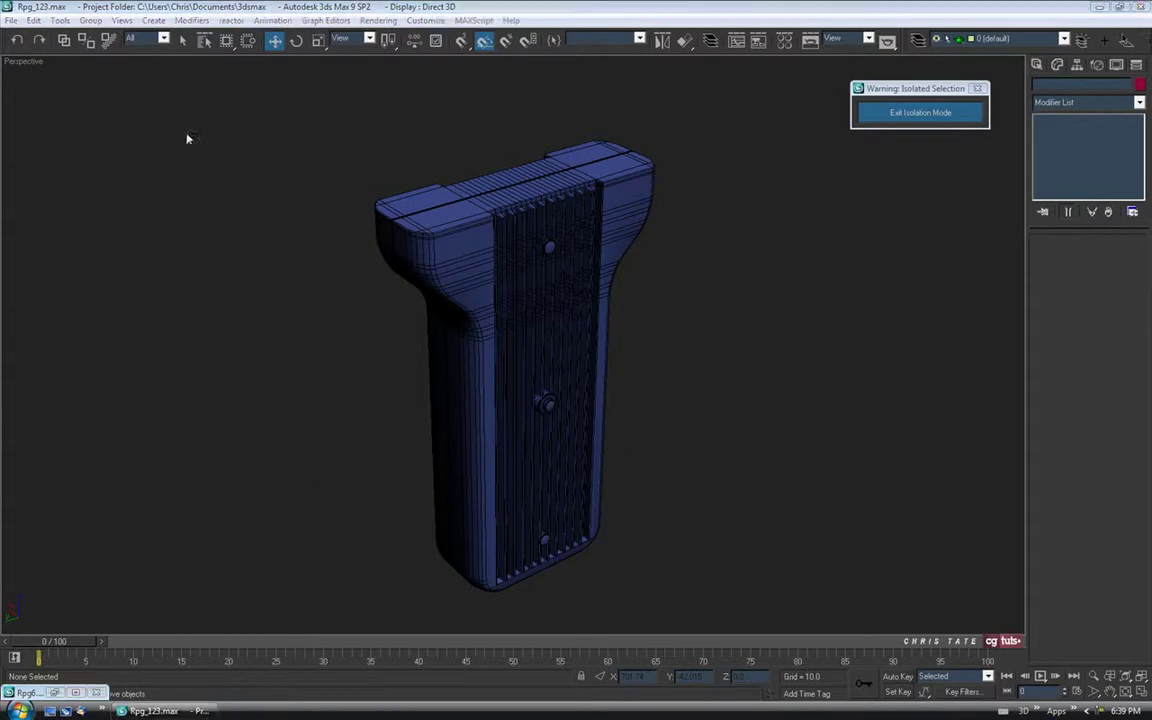
Select the grip with all its bolts and assign a plain grey material to the whole selection.
click(182, 40)
drag(260, 98, 764, 645)
key(m)
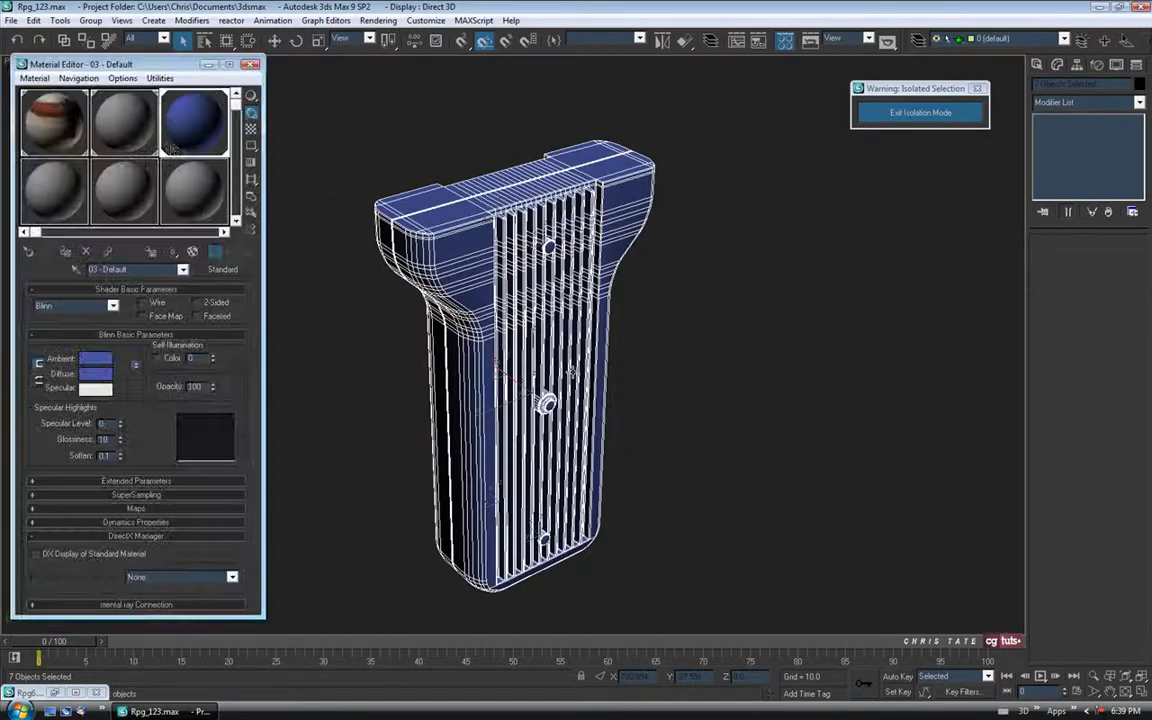
drag(172, 150, 470, 260)
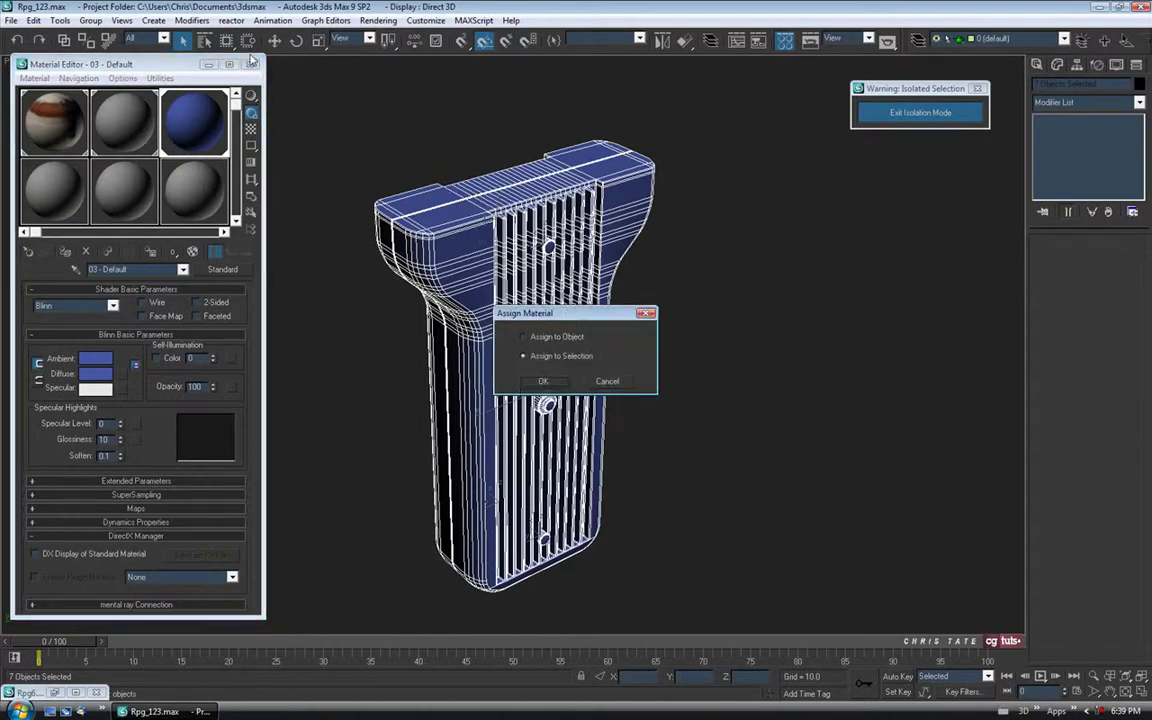
click(542, 381)
click(250, 64)
click(320, 180)
Exit isolation mode and examine the finished rear grip in place under the launcher tube.
mouse_move(564, 424)
alt+middle_down()
mouse_move(298, 383)
mouse_move(296, 356)
mouse_move(460, 360)
mouse_move(527, 378)
mouse_move(566, 411)
alt+middle_up()
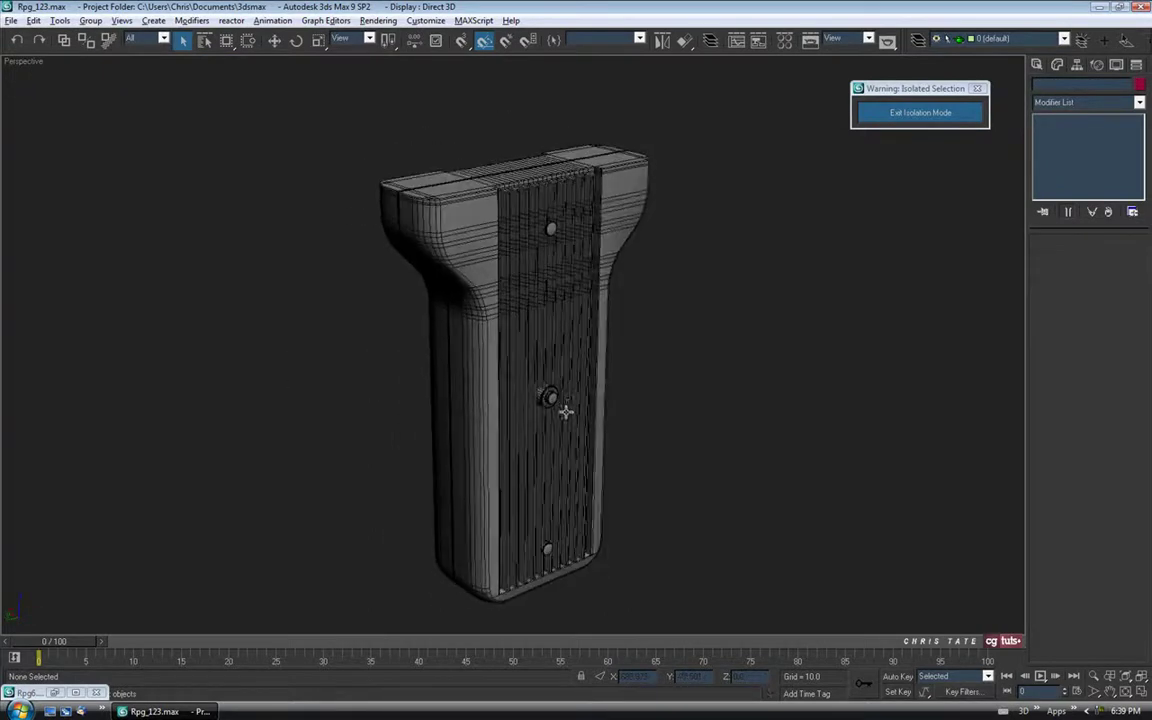
middle_drag(564, 289, 564, 270)
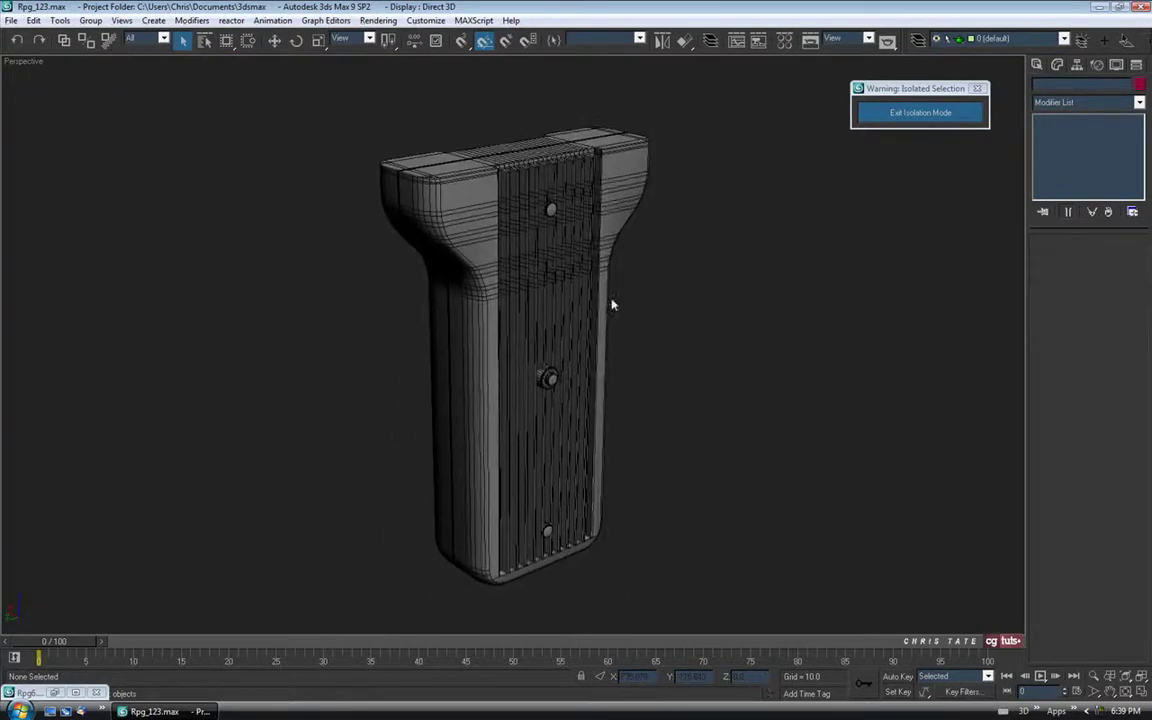
click(920, 113)
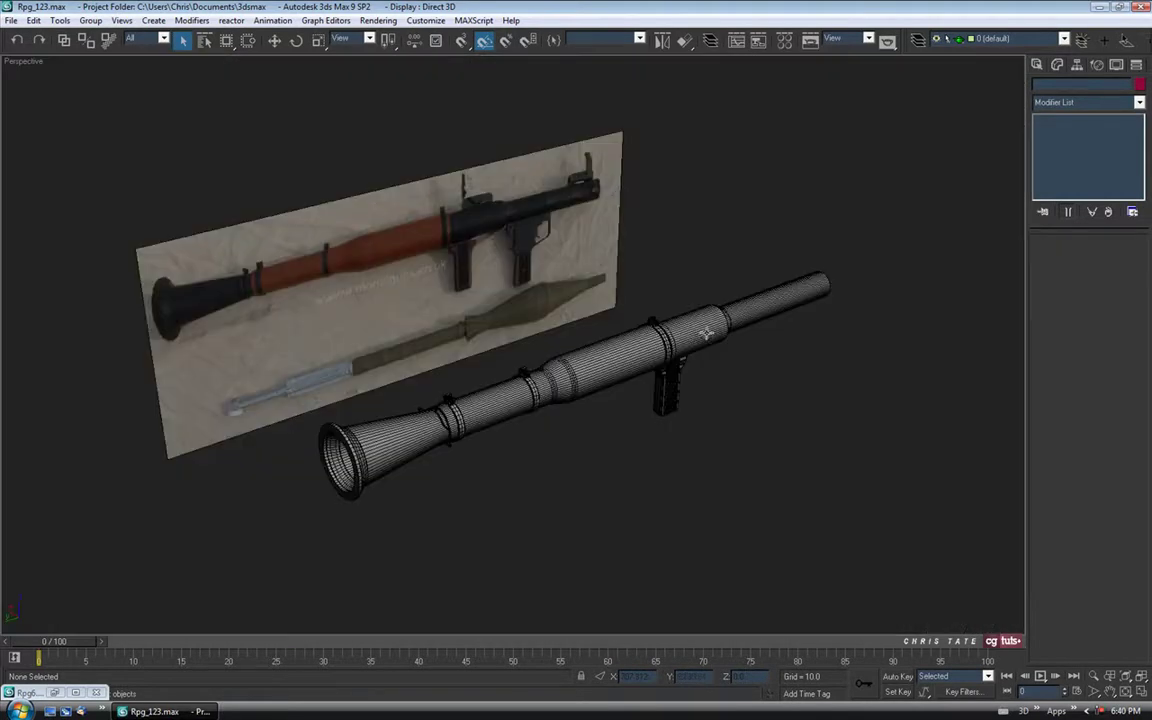
alt+middle_drag(655, 447, 420, 358)
scroll(524, 380, up, 5)
click(314, 352)
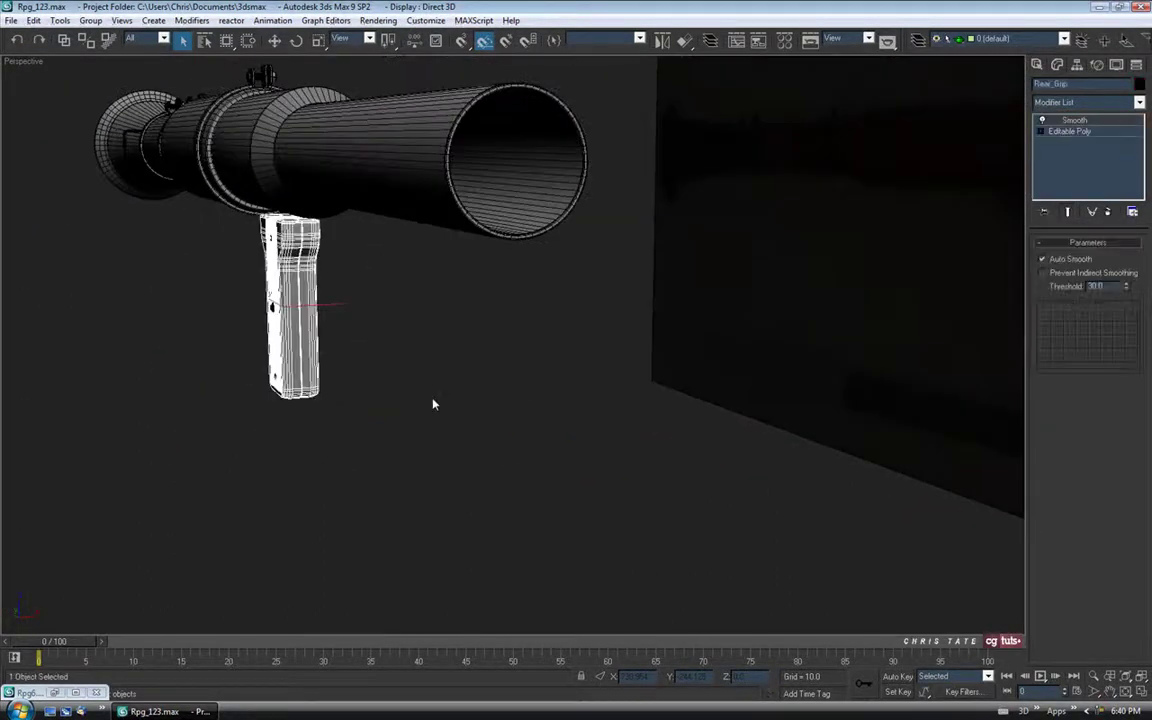
key(z)
scroll(493, 394, down, 5)
click(471, 406)
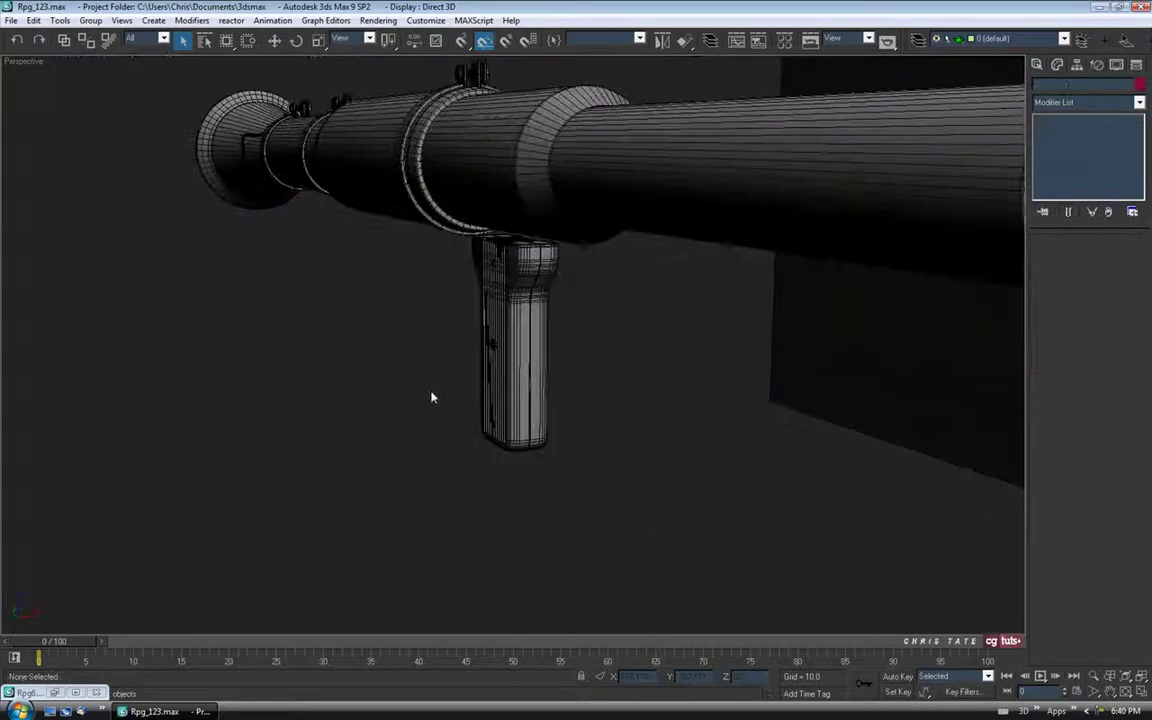
Select the rear grip together with its bolts in the full-size Front view, excluding the launcher body from the selection.
mouse_move(491, 405)
alt+middle_down()
mouse_move(541, 374)
mouse_move(576, 411)
mouse_move(712, 386)
mouse_move(437, 386)
mouse_move(473, 399)
mouse_move(486, 388)
alt+middle_up()
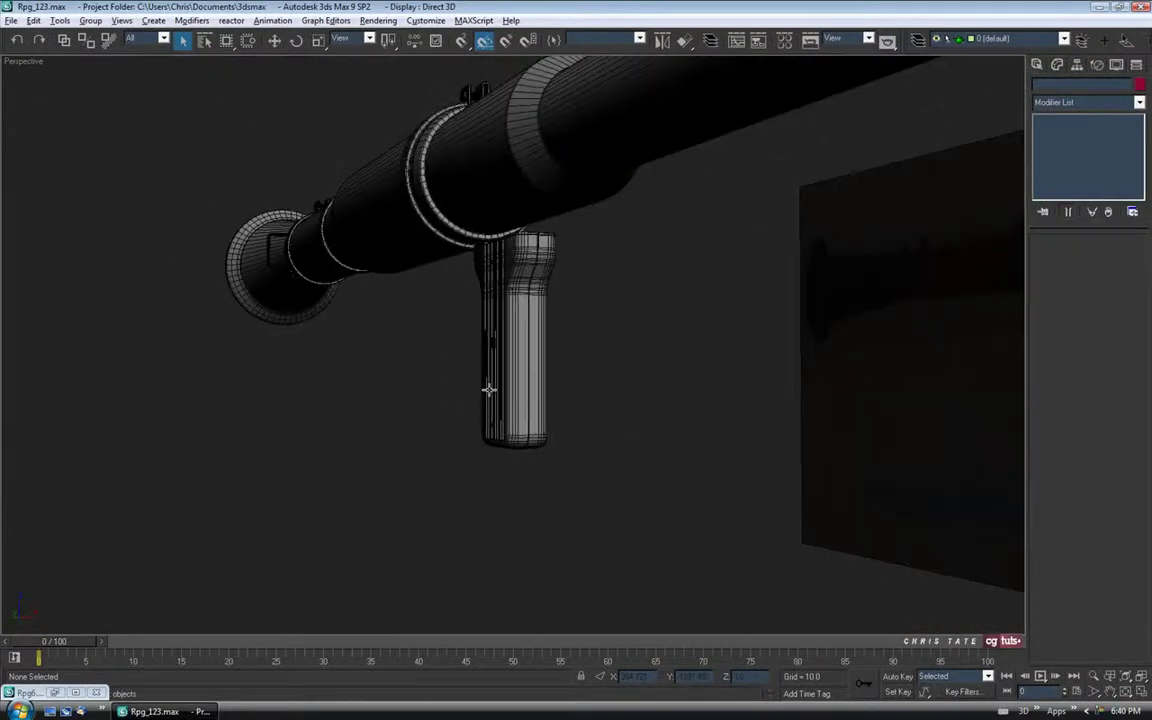
alt+middle_drag(563, 342, 515, 365)
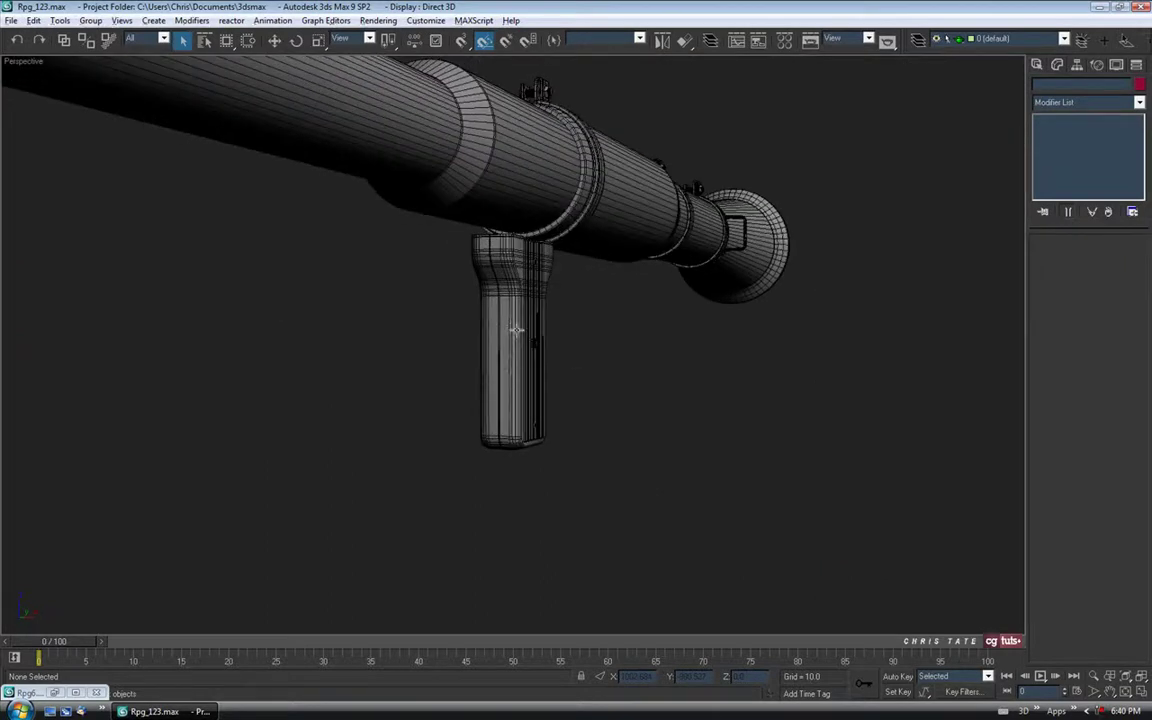
click(514, 327)
alt+middle_drag(640, 481, 610, 470)
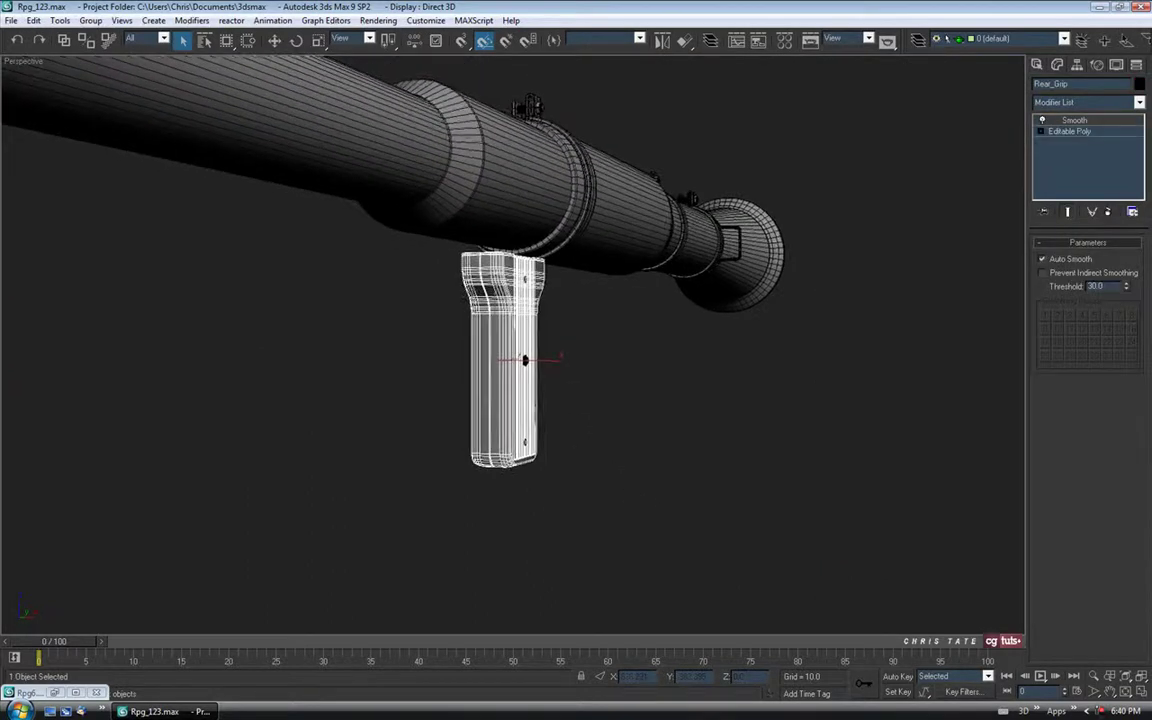
click(1141, 693)
scroll(789, 273, down, 4)
middle_drag(783, 204, 783, 256)
click(1139, 694)
scroll(535, 311, up, 4)
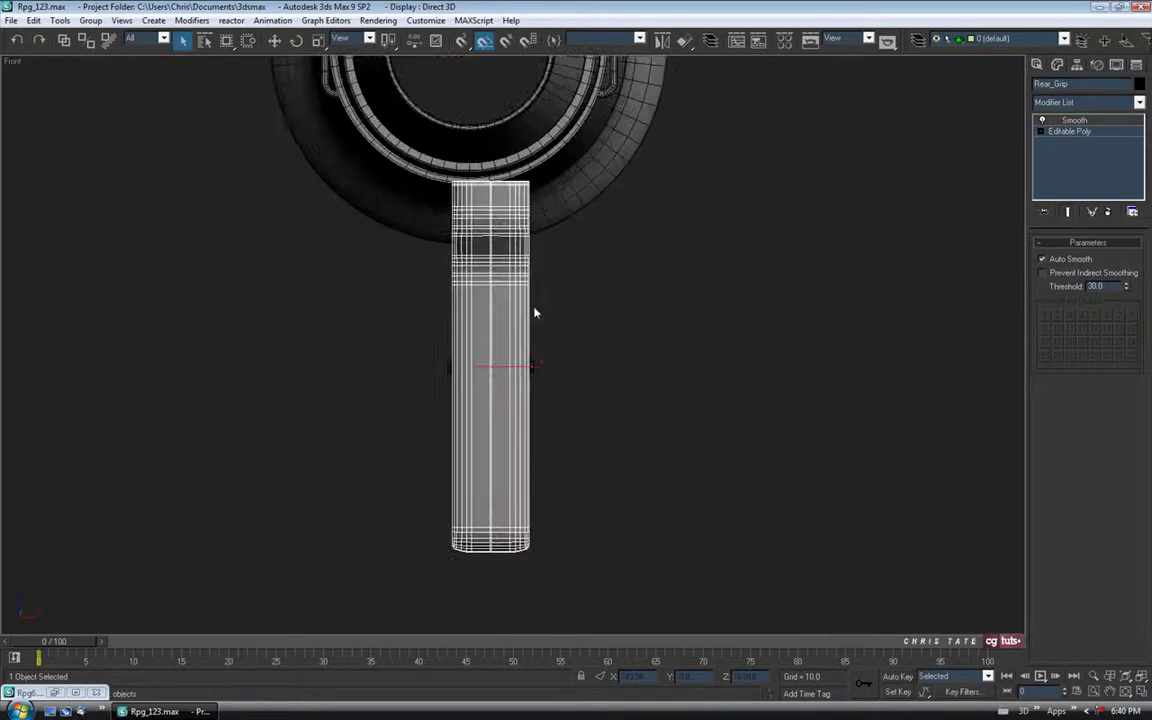
drag(422, 548, 579, 201)
middle_drag(681, 388, 682, 406)
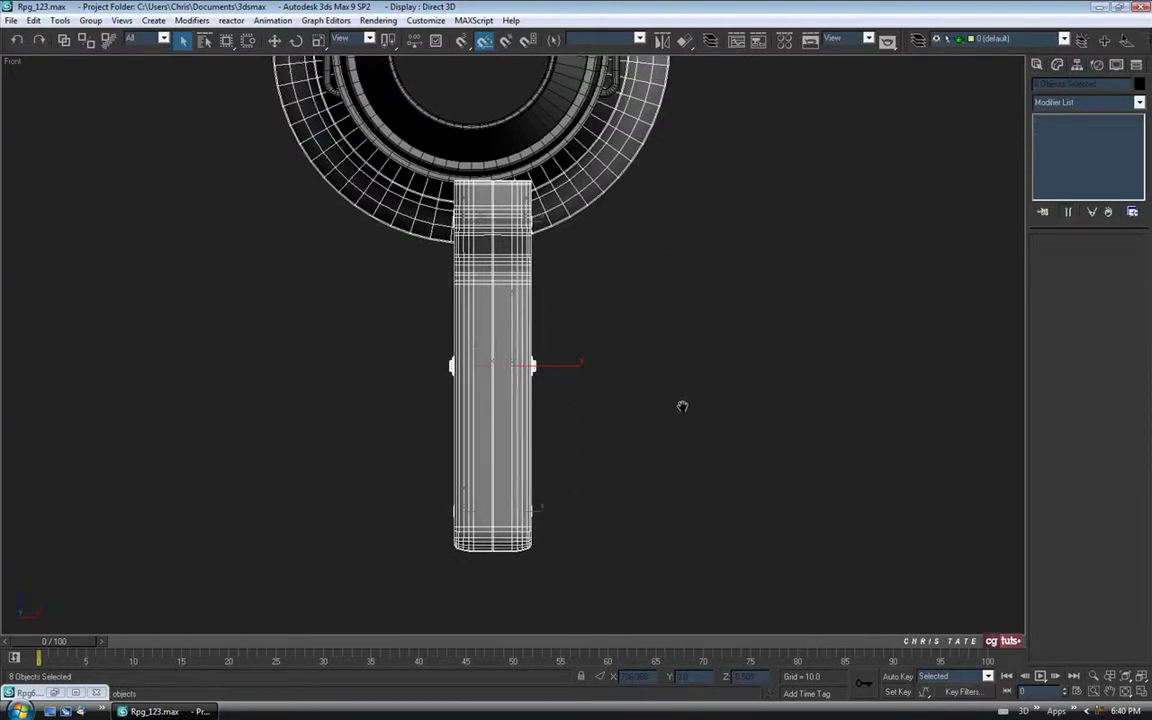
alt+drag(583, 274, 616, 141)
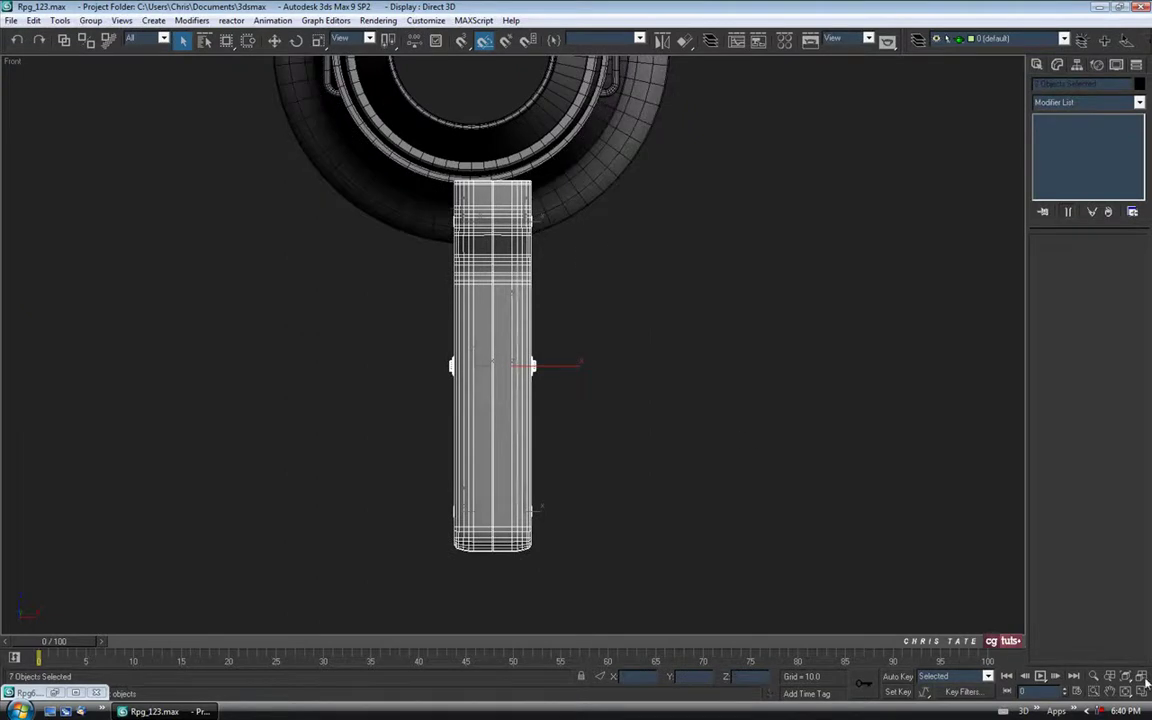
Shift the selected grip and bolts slightly along negative X to centre them under the launcher tube, and deselect them.
click(1145, 682)
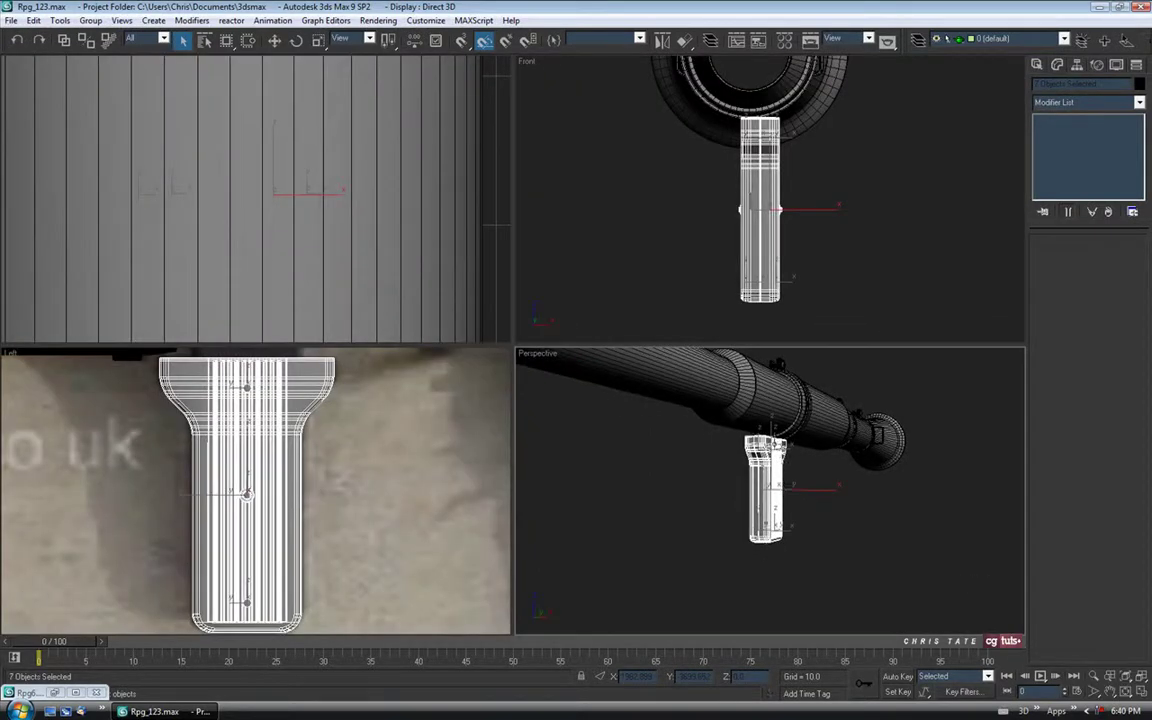
right_click(676, 193)
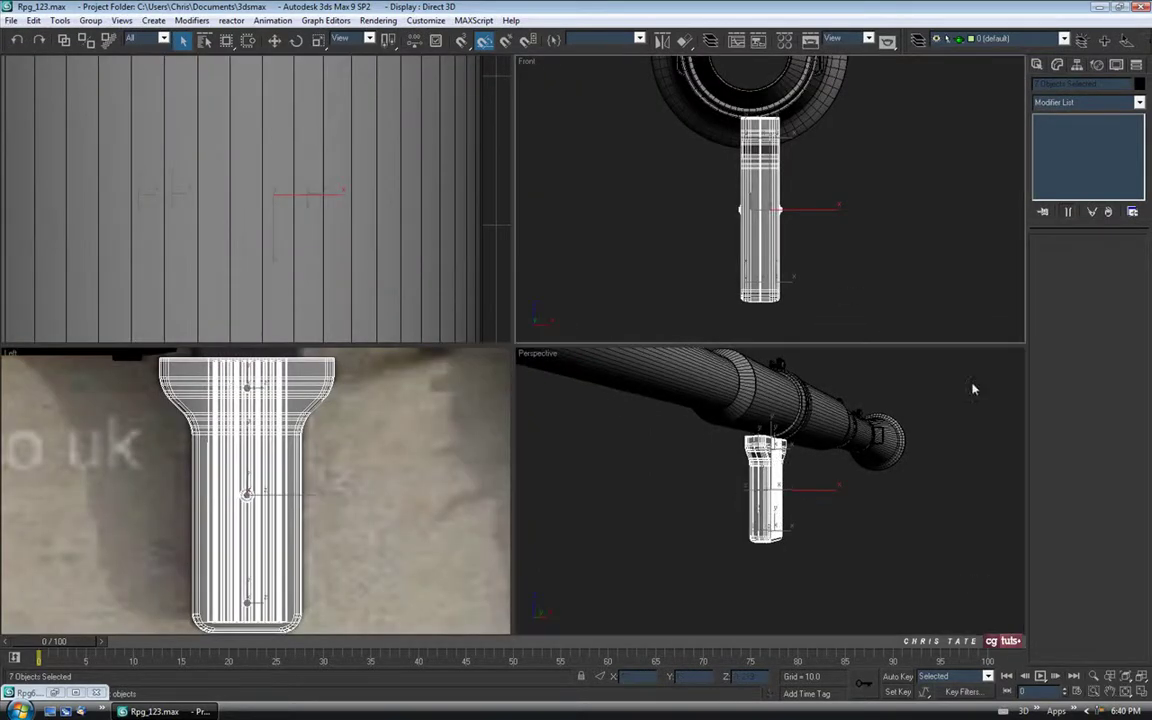
click(1139, 696)
middle_drag(656, 383, 652, 396)
click(276, 43)
middle_drag(406, 188, 416, 234)
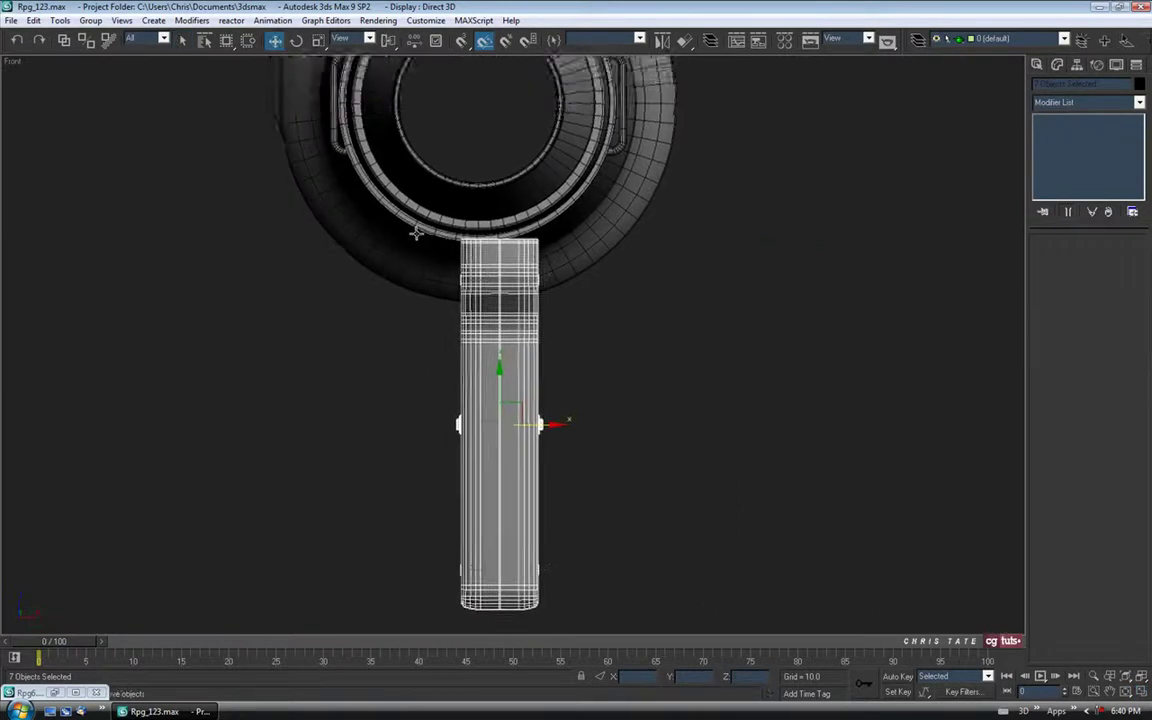
scroll(416, 234, up, 2)
drag(539, 457, 507, 457)
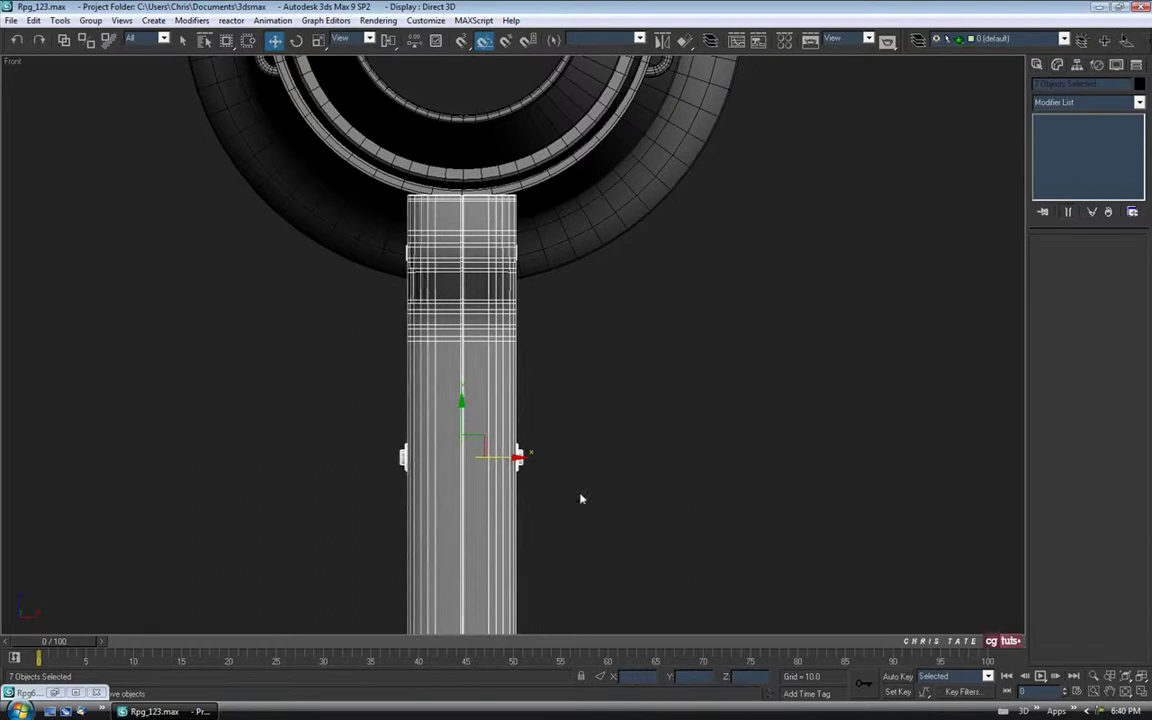
middle_drag(576, 482, 578, 427)
click(600, 442)
scroll(594, 426, down, 2)
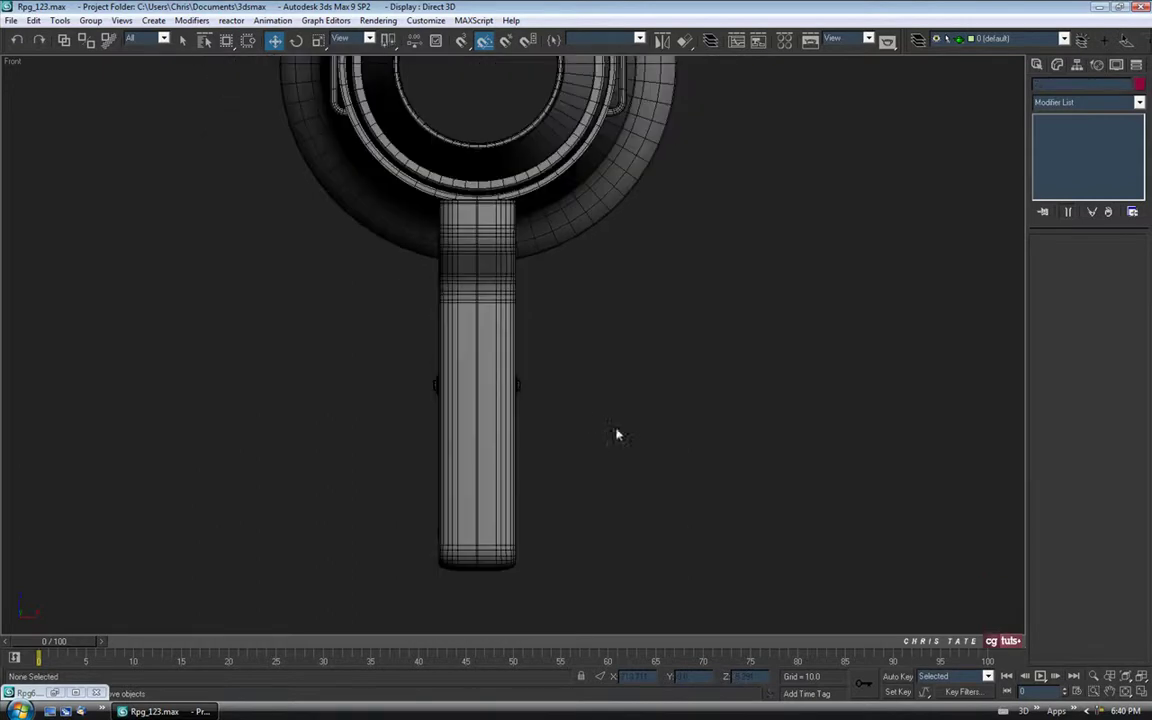
Return to the full-size Perspective view of the launcher and save the scene as Rpg_124.max.
key(alt+w)
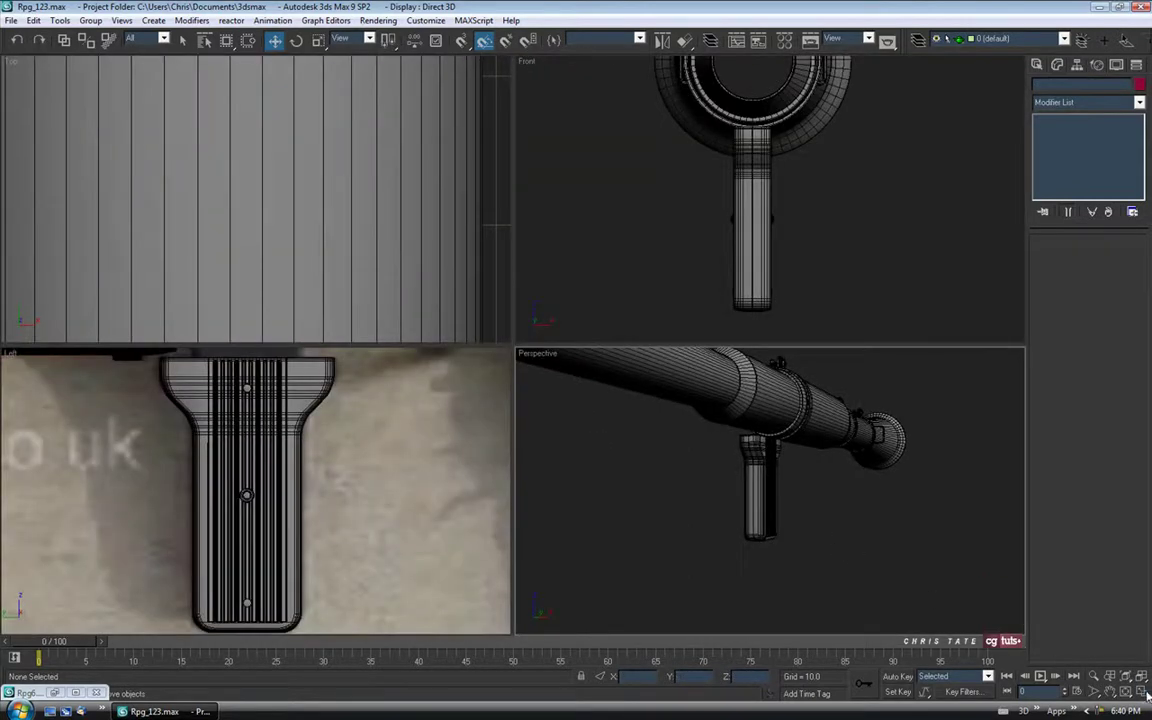
key(alt+w)
alt+middle_drag(605, 440, 555, 427)
scroll(650, 427, down, 4)
click(11, 20)
click(31, 113)
click(317, 468)
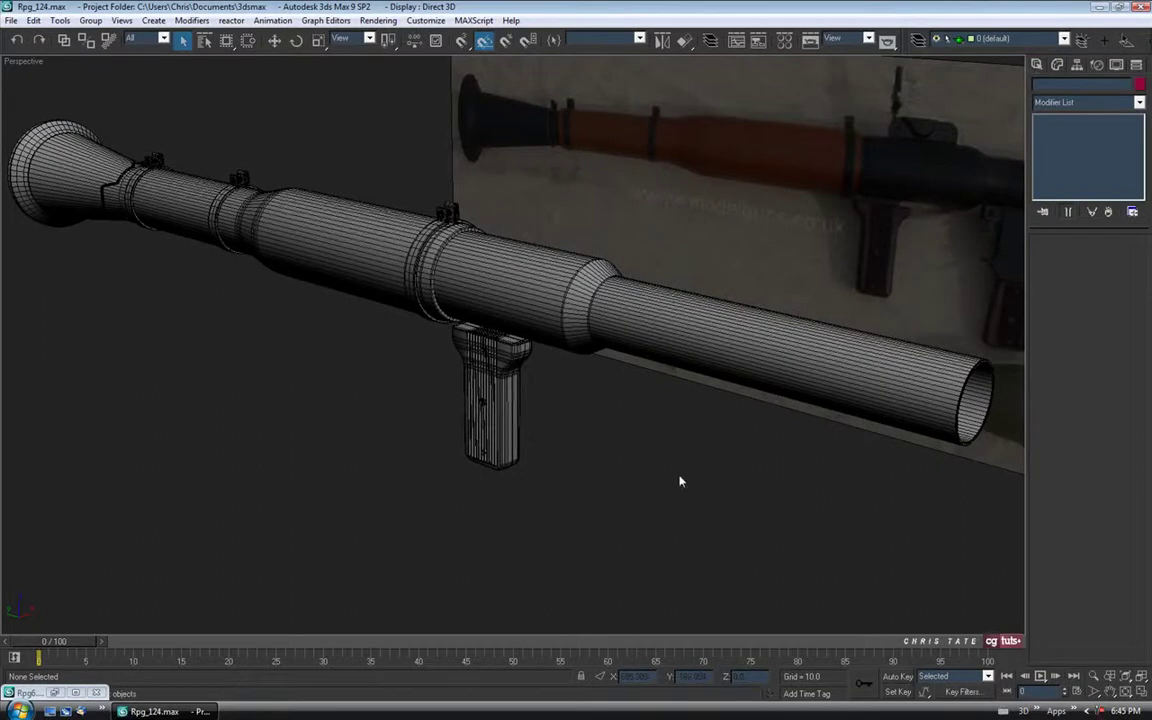
Copy the rear grip without its bolts onto the reference photo's front grip in the Left view, naming the copy Front_Grip.
middle_drag(865, 450, 854, 442)
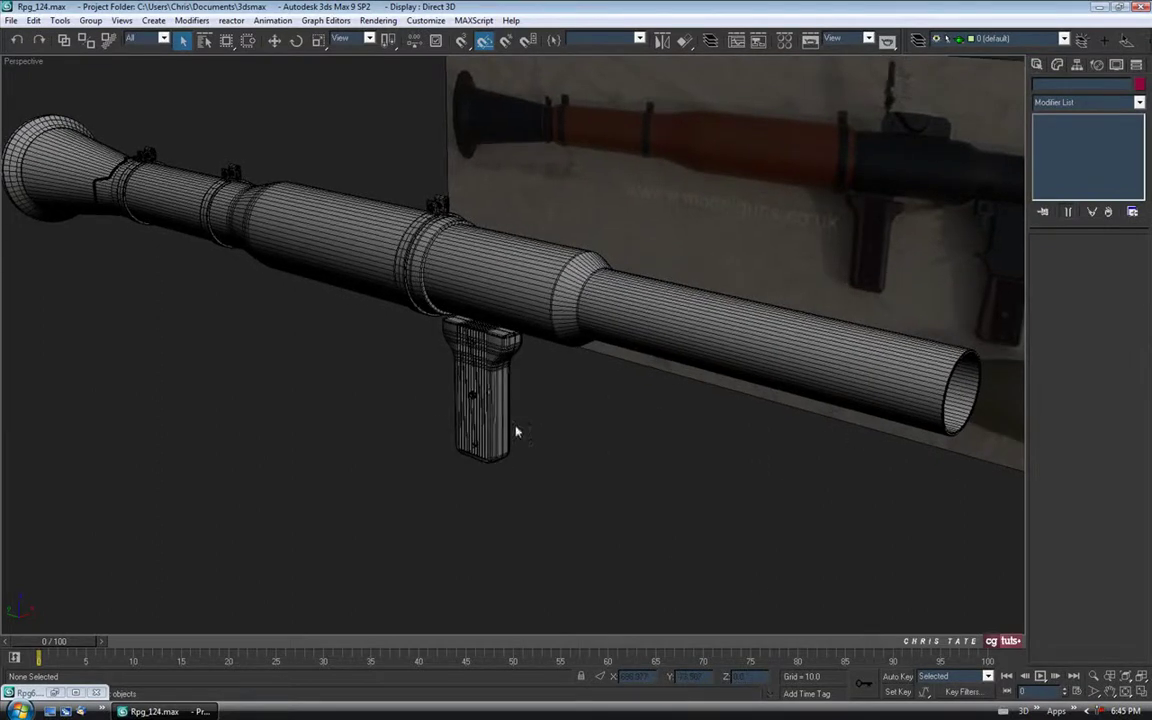
alt+middle_drag(514, 424, 549, 398)
key(alt+w)
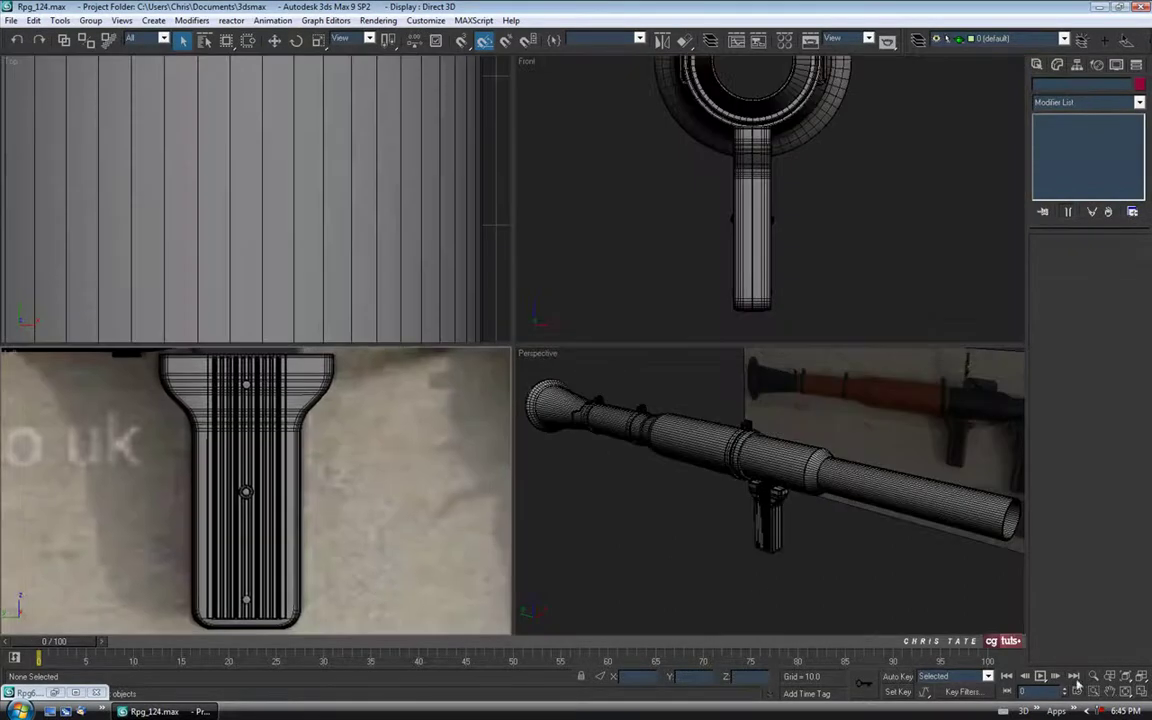
key(alt+w)
scroll(496, 334, down, 3)
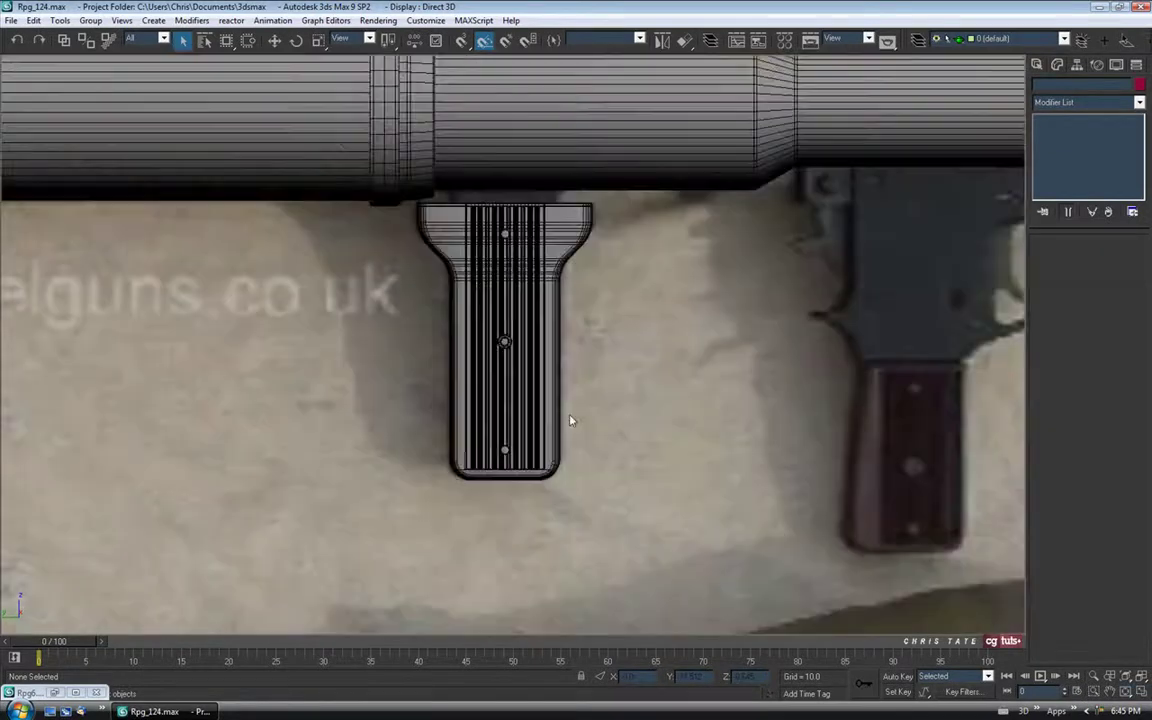
middle_drag(836, 468, 625, 463)
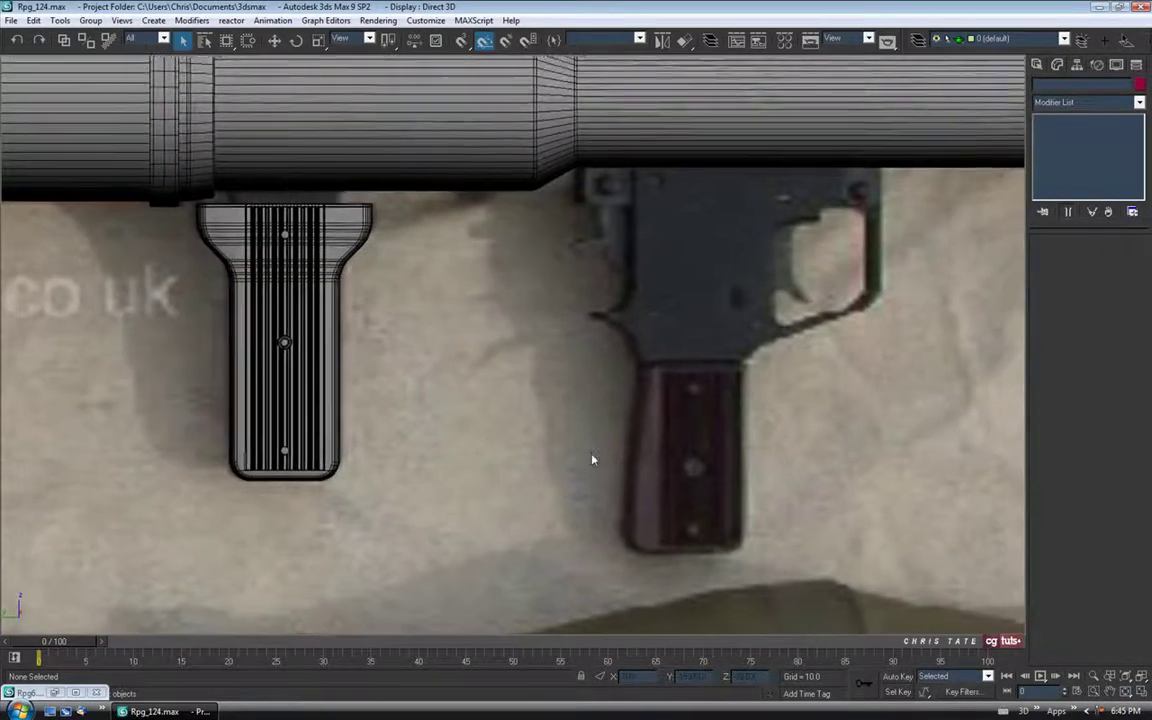
click(336, 240)
middle_drag(465, 401, 422, 397)
click(274, 40)
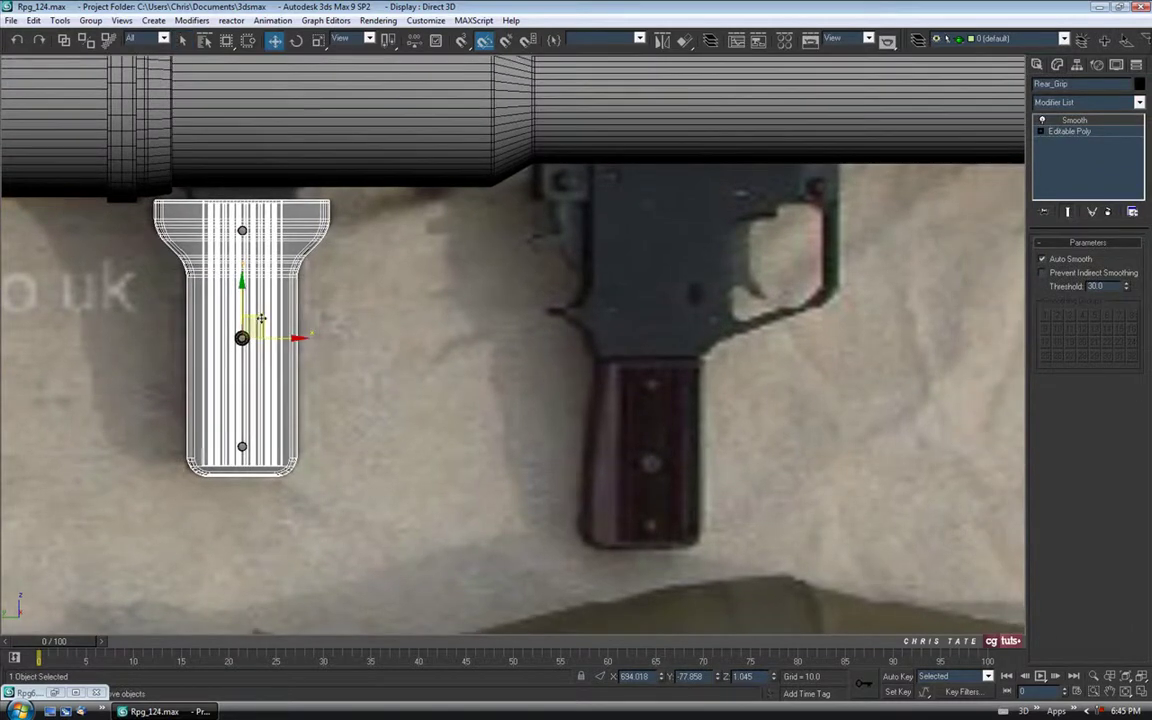
mouse_move(268, 322)
shift+mouse_down()
mouse_move(463, 334)
mouse_move(642, 366)
mouse_move(666, 398)
shift+mouse_up()
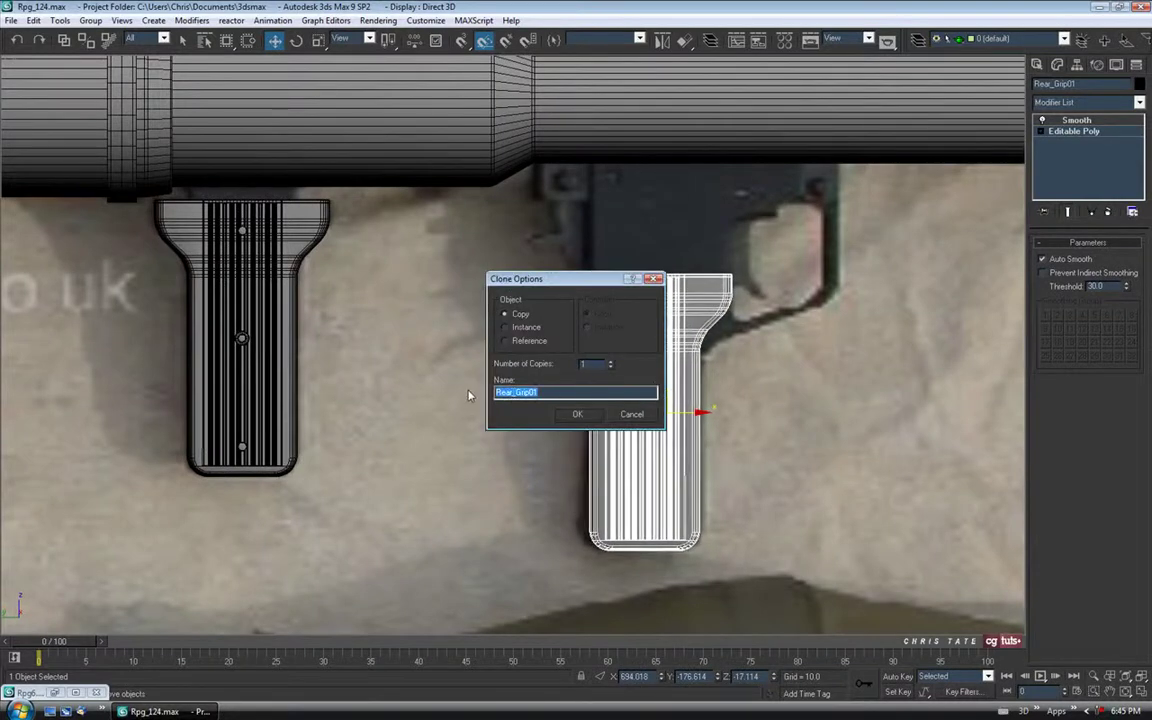
text(Fro)
click(577, 414)
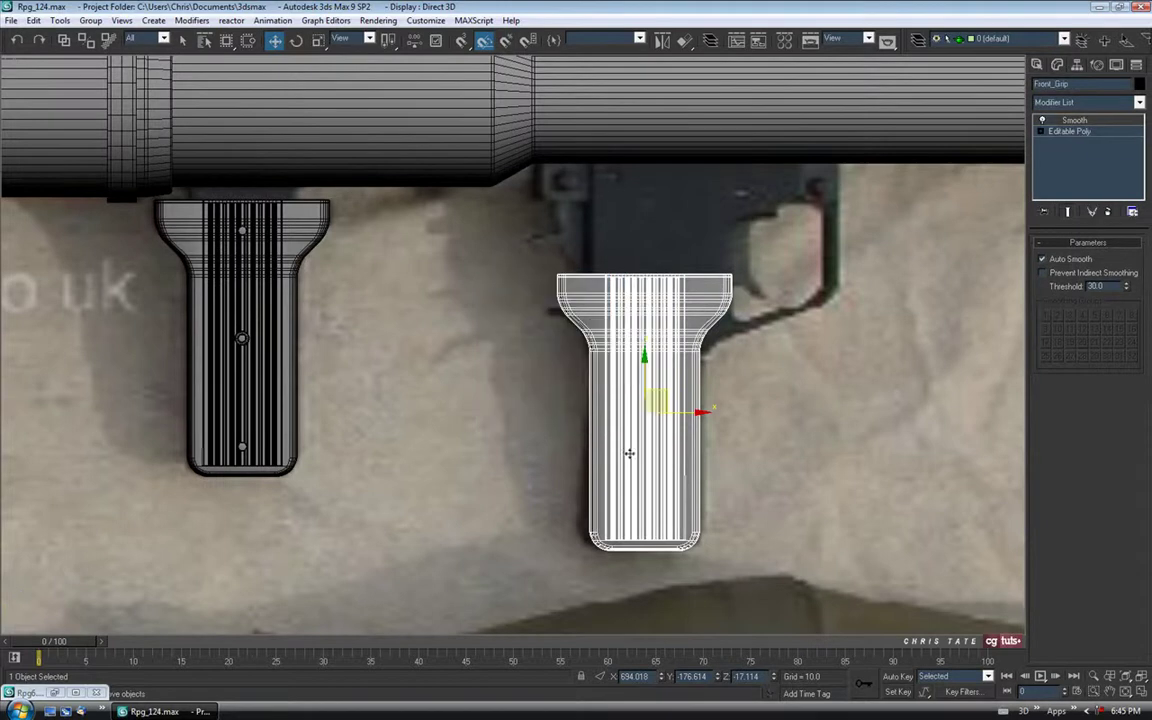
Compare the copied front grip's shape with the front grip in the Rpg6.jpg reference photo.
scroll(945, 392, up, 3)
middle_drag(584, 362, 586, 356)
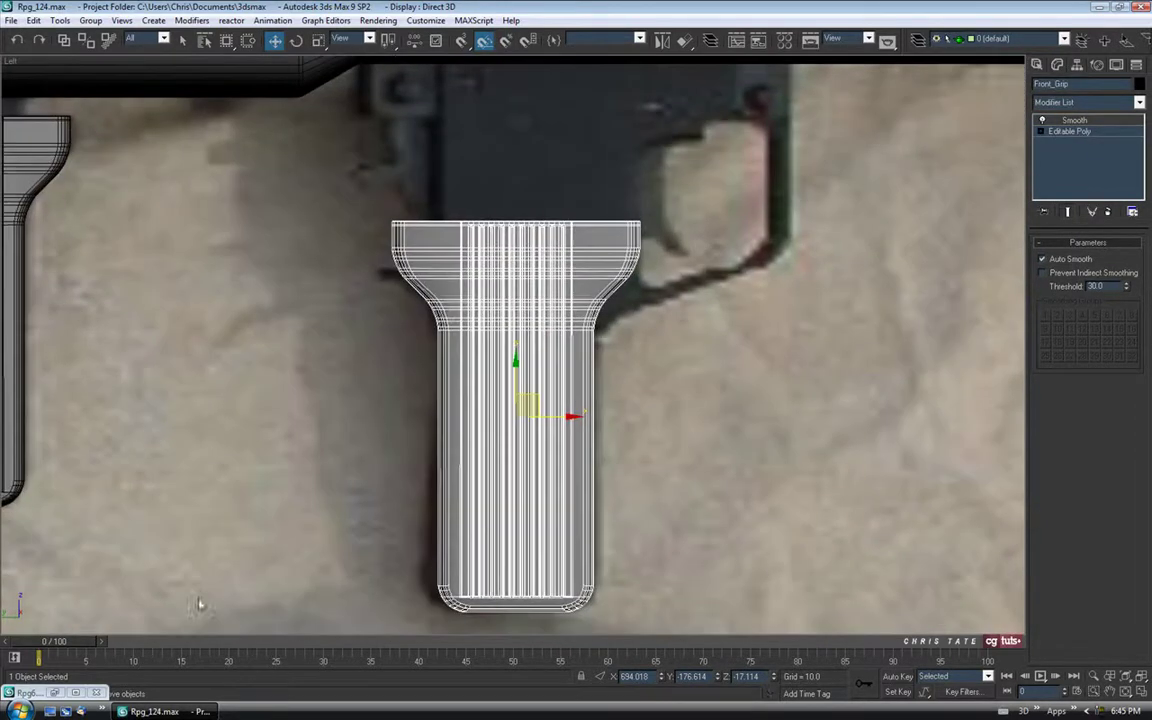
click(91, 688)
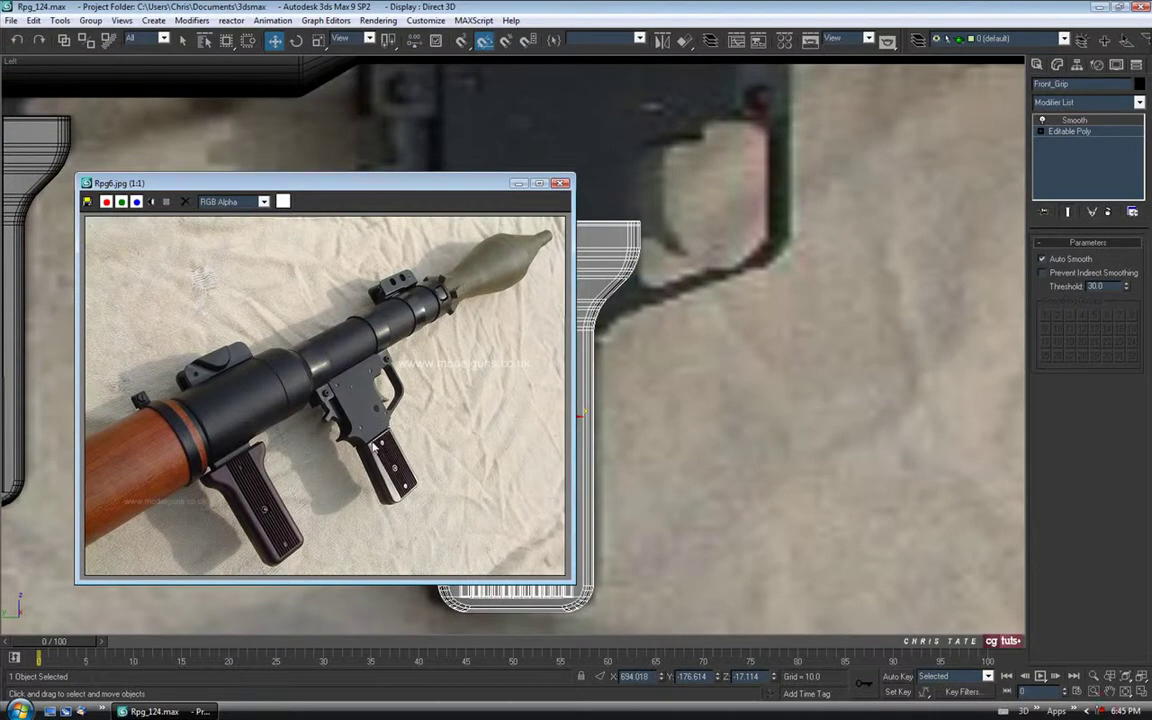
click(519, 183)
middle_drag(642, 346, 644, 360)
middle_drag(590, 278, 583, 244)
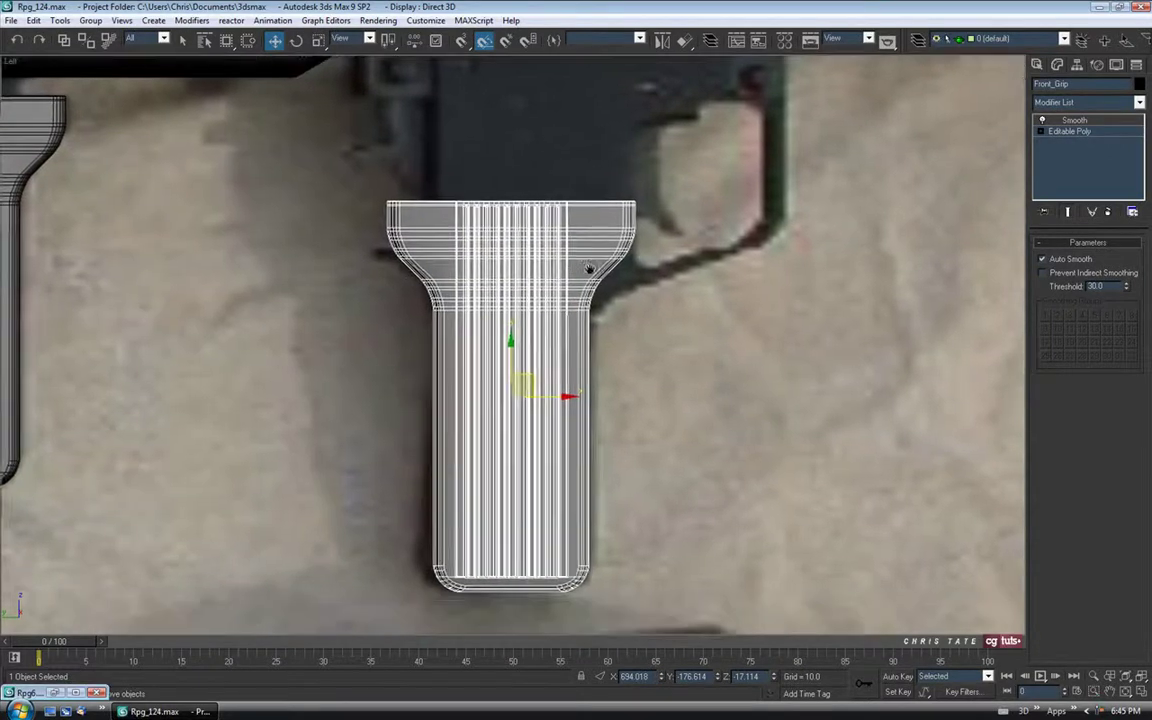
Remove the Smooth modifier from Front_Grip and delete all polygons of its flared upper section.
click(1109, 212)
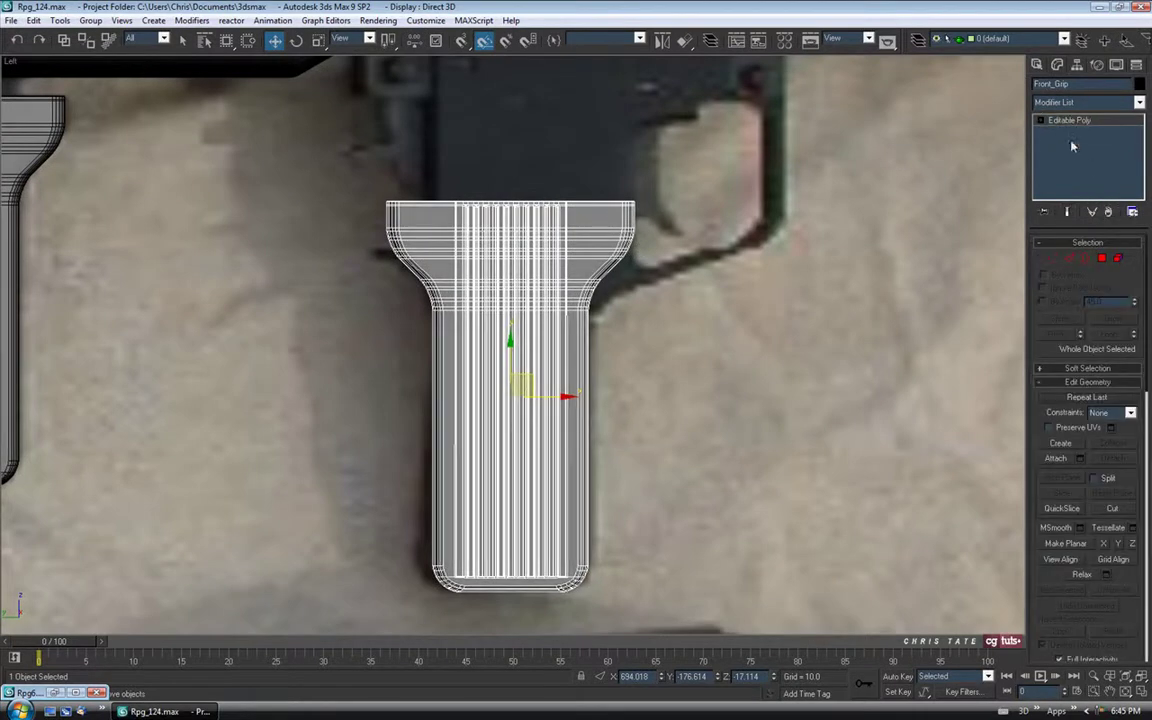
click(1101, 258)
scroll(524, 231, up, 4)
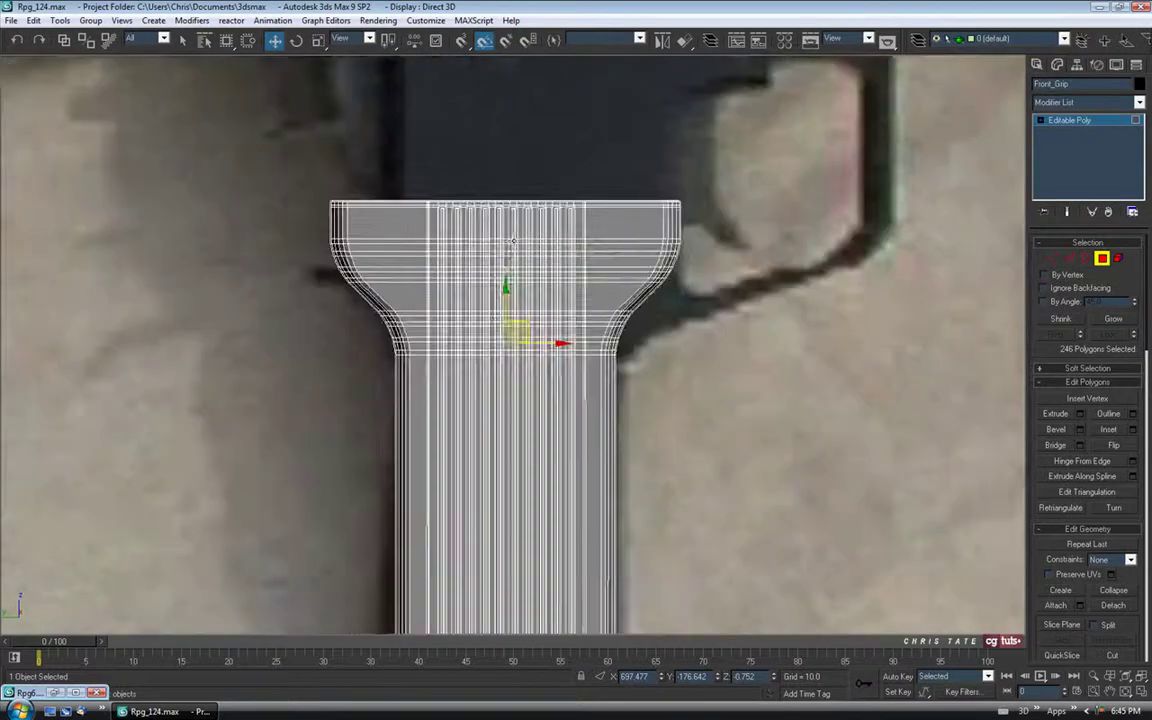
drag(215, 105, 820, 393)
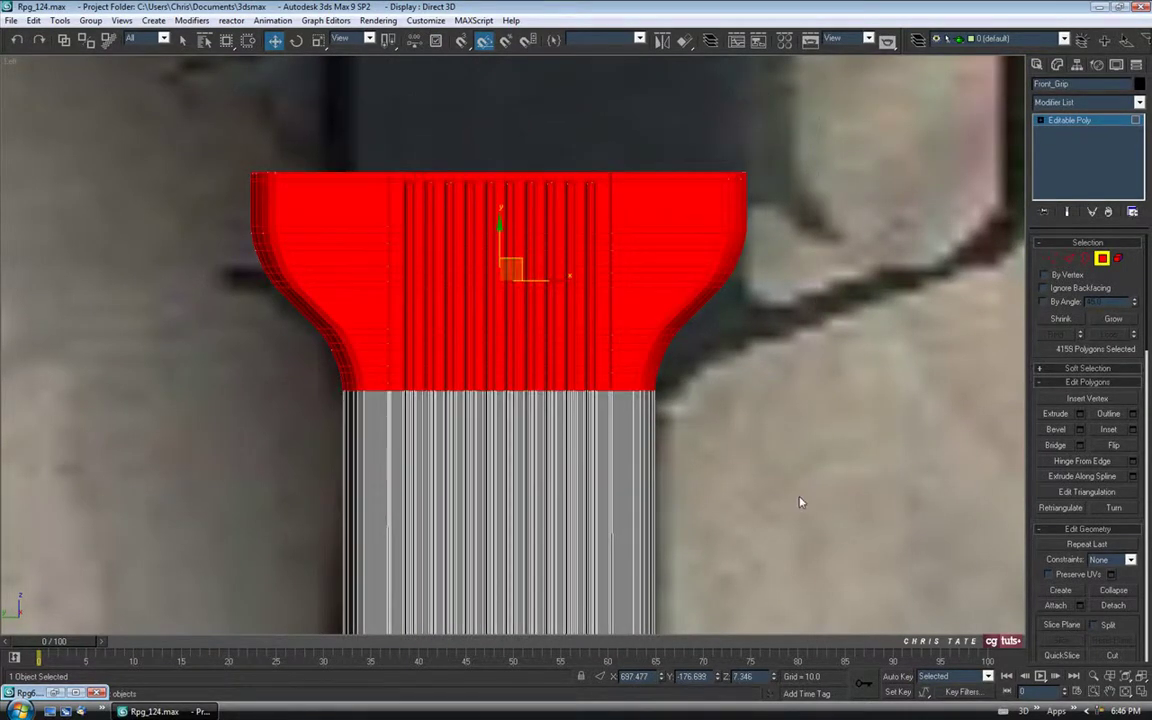
middle_drag(700, 322, 708, 340)
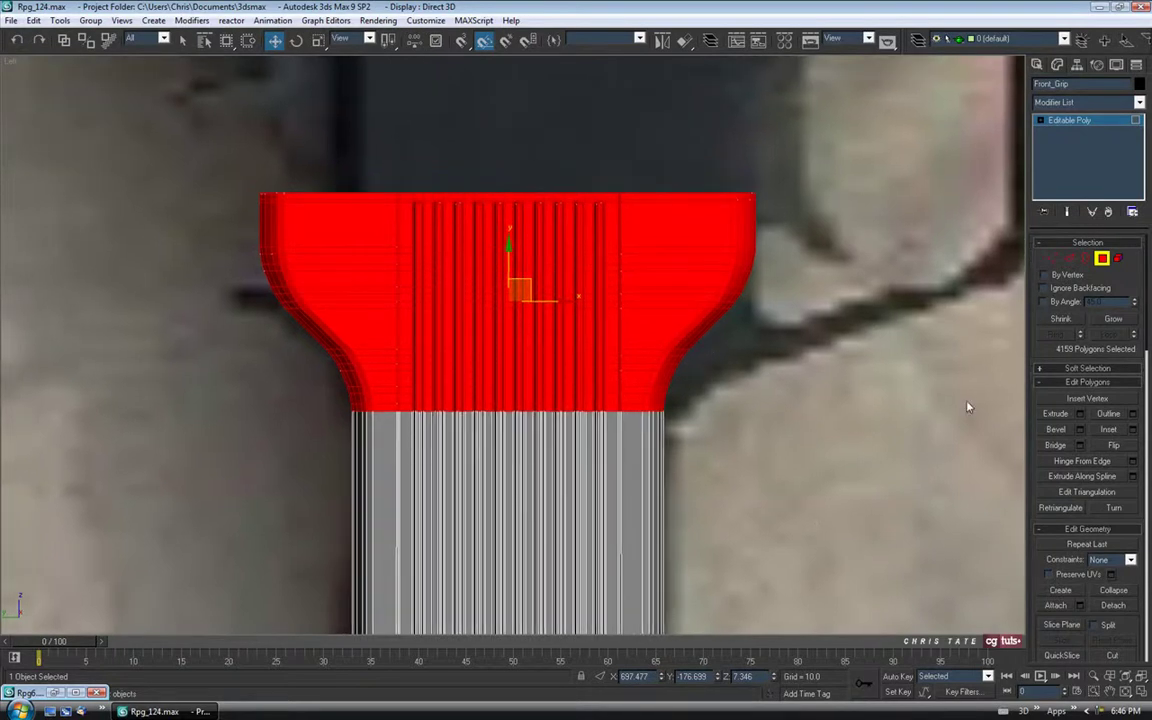
key(Delete)
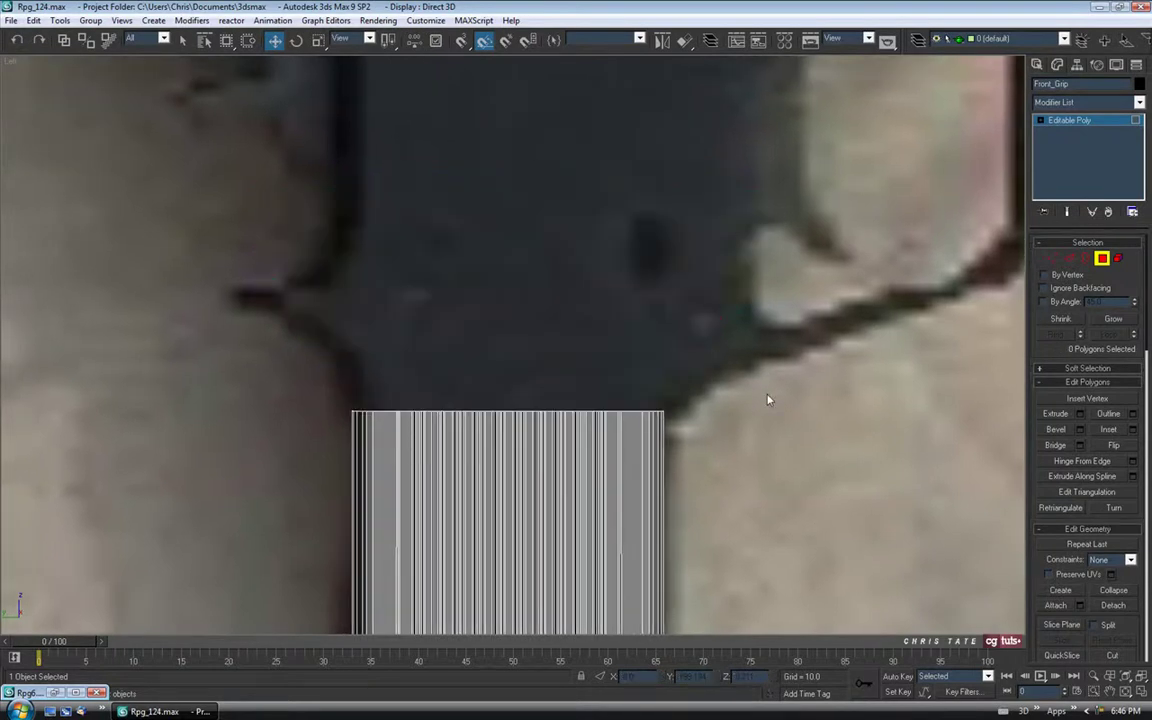
click(1102, 260)
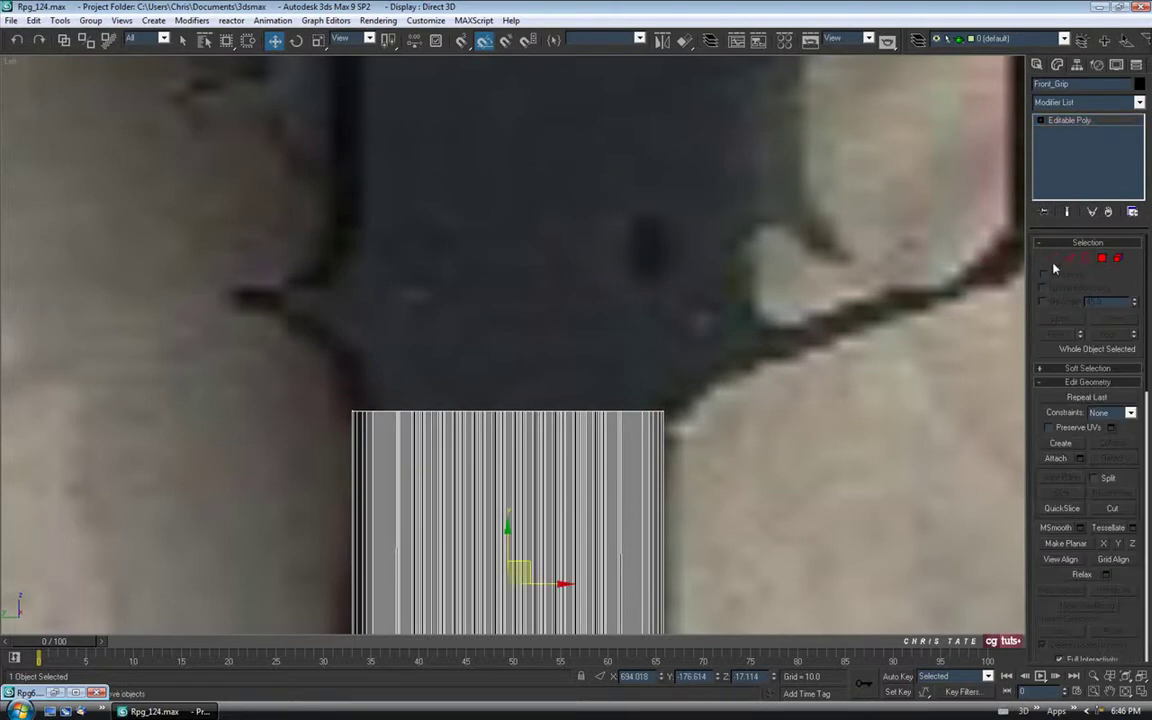
Select the vertices along the front grip's open top edge and lower them slightly to match the reference photo.
click(1053, 260)
middle_drag(669, 438, 651, 380)
drag(258, 287, 856, 420)
mouse_move(490, 302)
mouse_down()
mouse_move(490, 340)
mouse_move(493, 319)
mouse_up()
middle_drag(664, 498, 732, 270)
scroll(718, 330, down, 2)
middle_drag(714, 408, 710, 363)
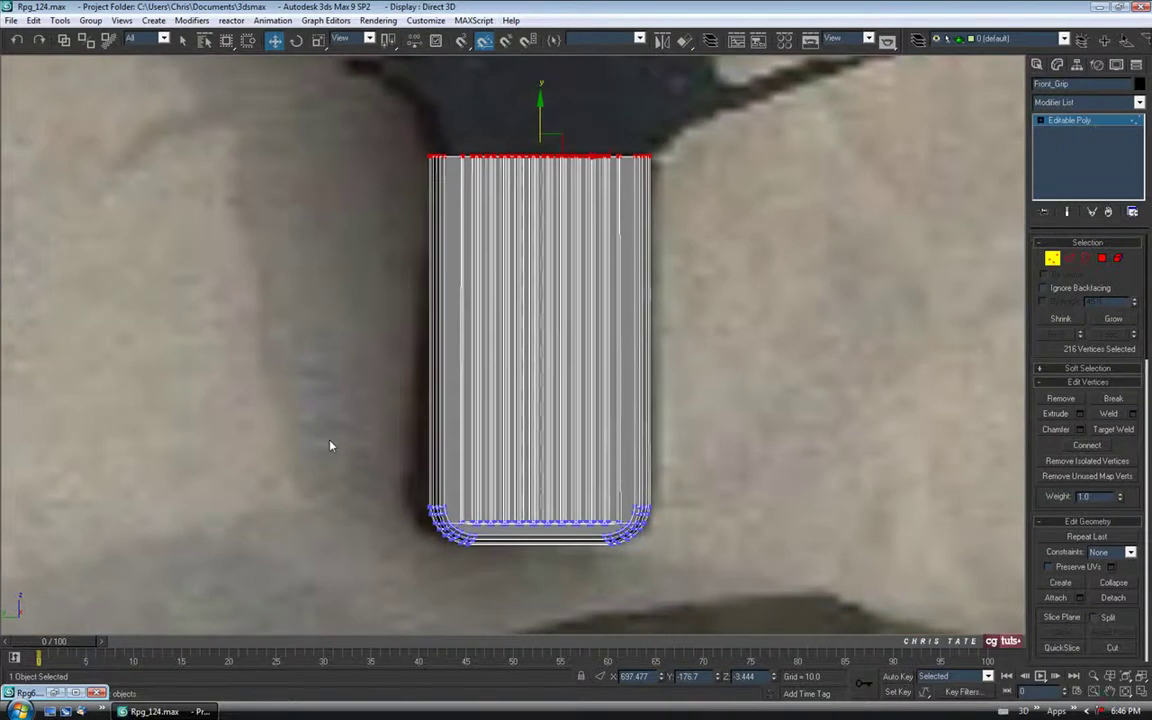
Move the vertices of Front_Grip's lower rear corner backward in the Left view, flaring the rear edge to match Rpg6.jpg.
click(55, 692)
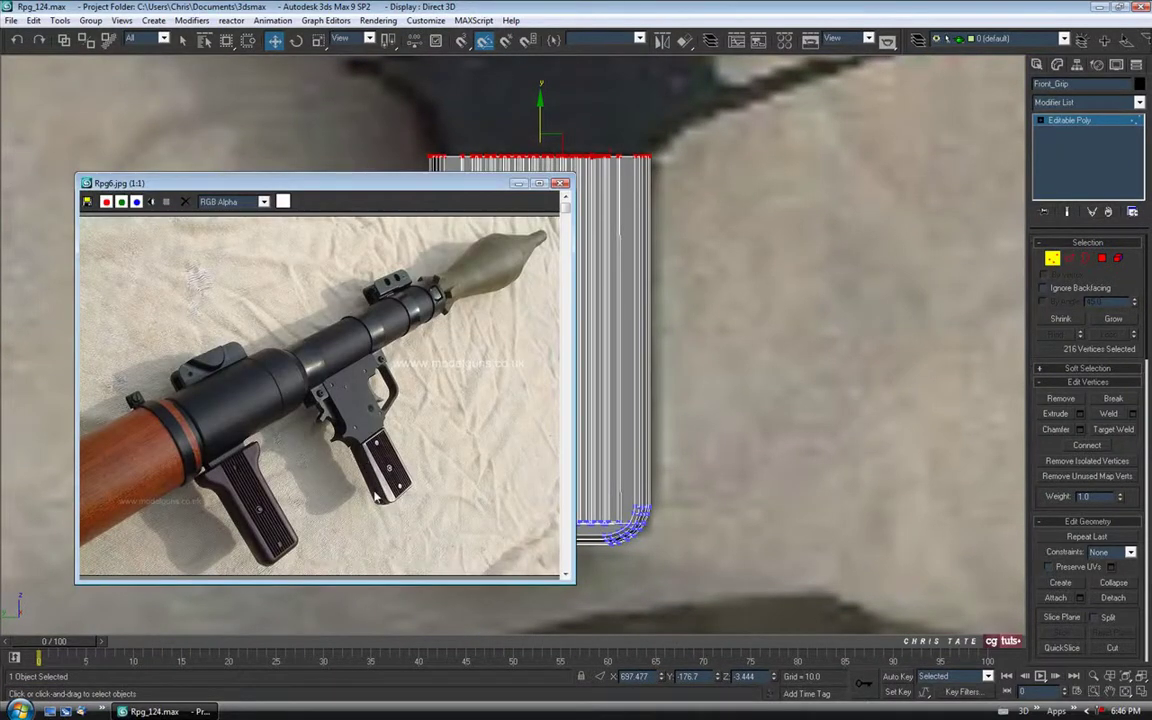
drag(432, 187, 164, 185)
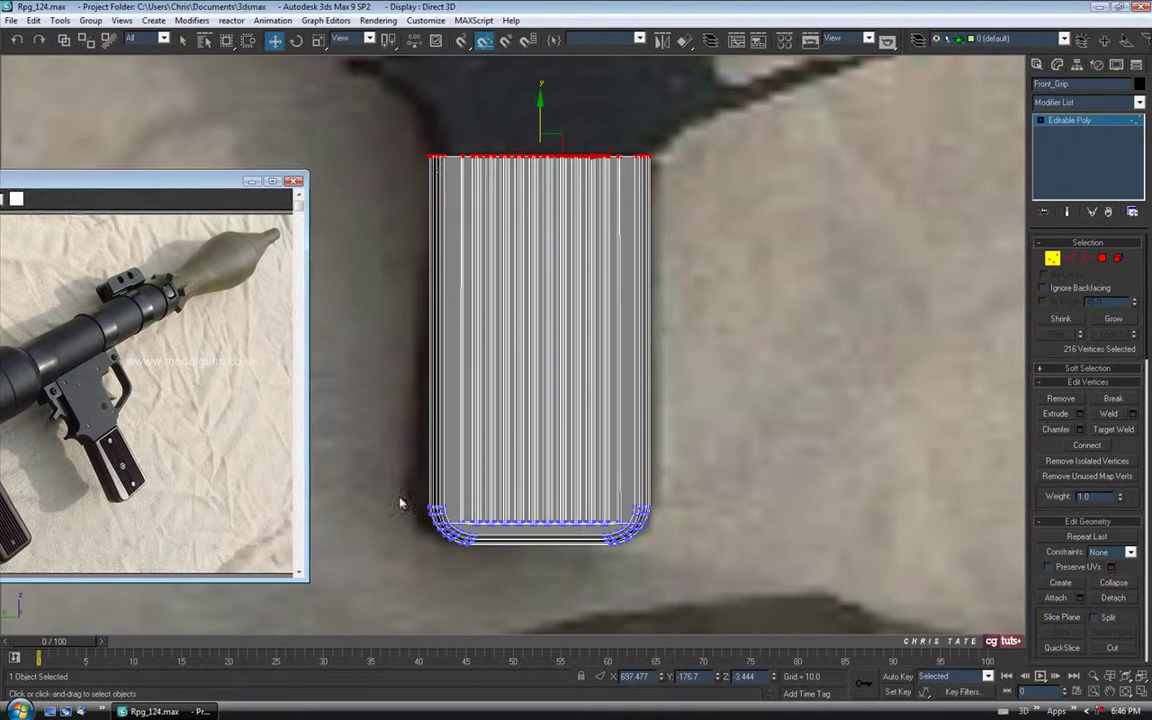
click(251, 180)
scroll(518, 429, up, 5)
middle_drag(484, 336, 533, 355)
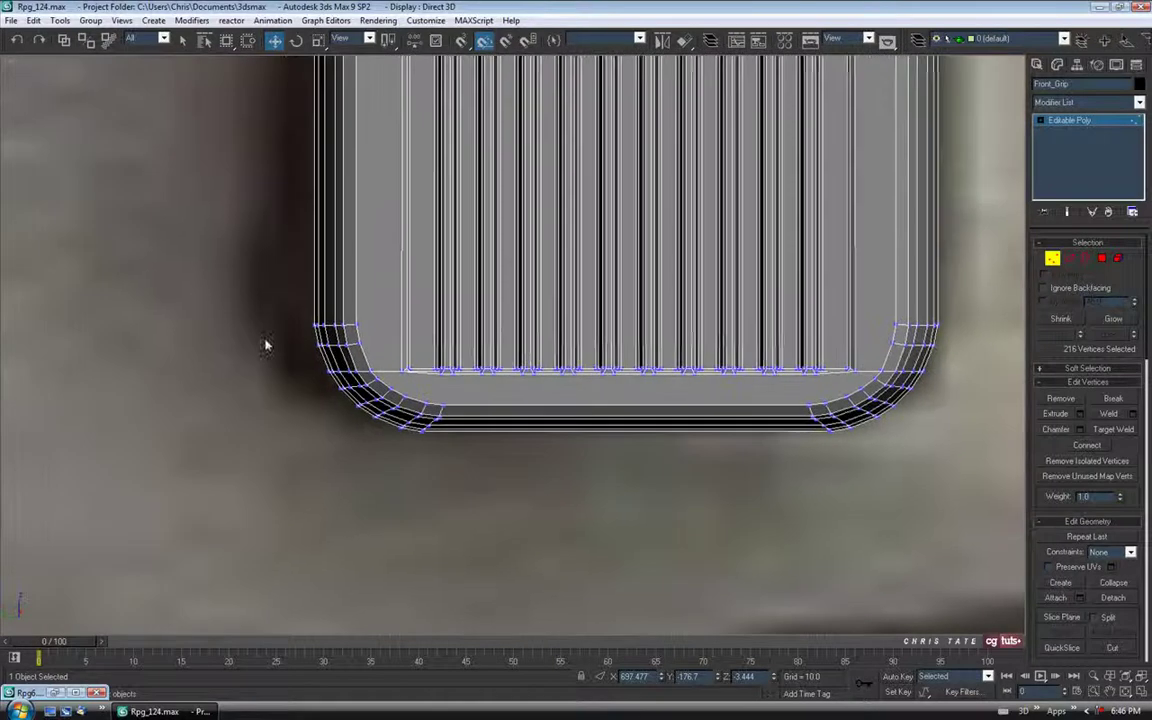
drag(272, 278, 388, 481)
drag(323, 460, 481, 391)
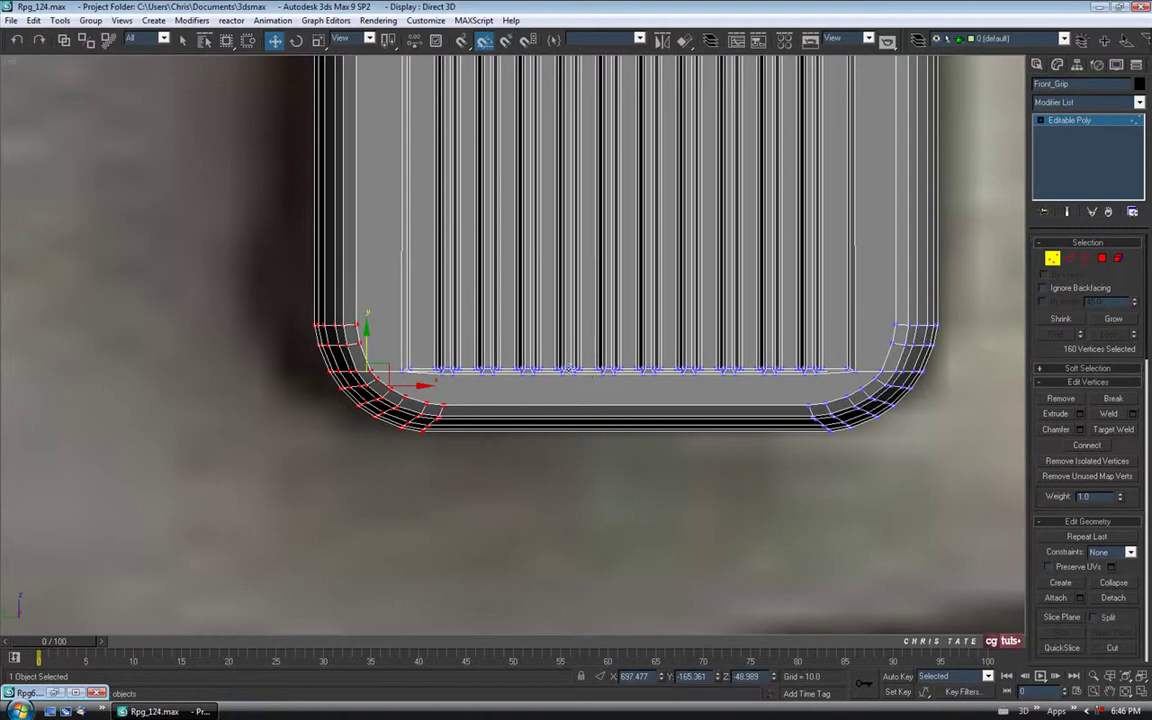
click(76, 692)
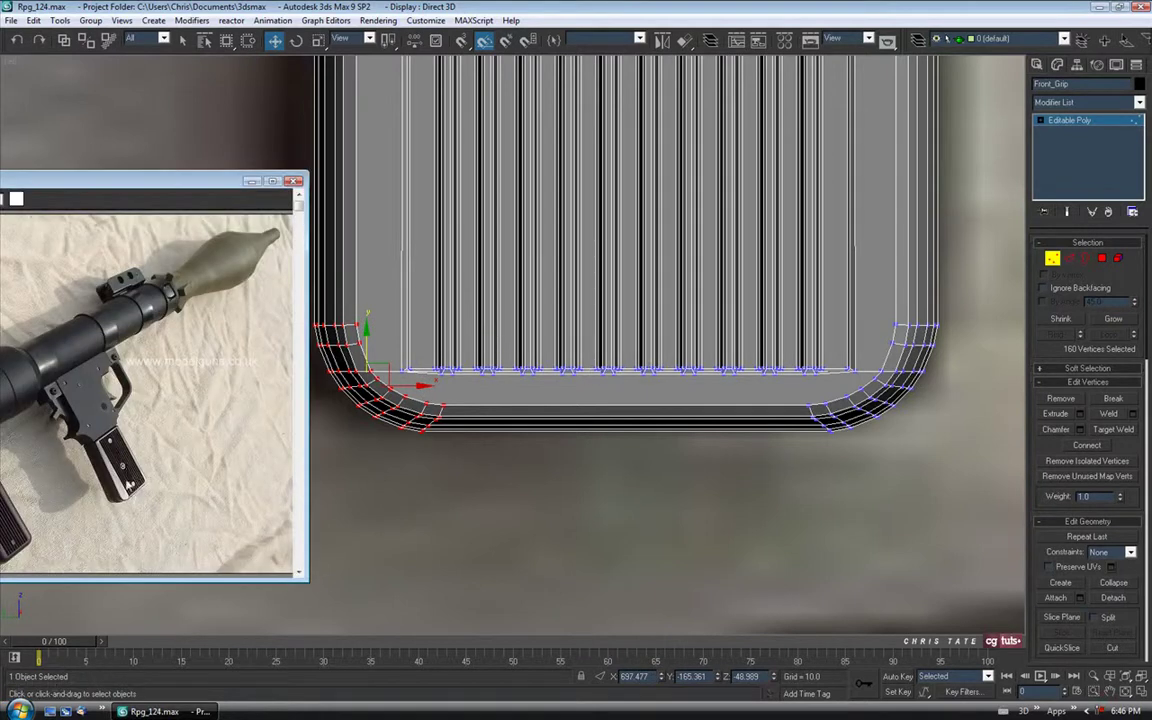
click(251, 181)
middle_drag(376, 385, 388, 385)
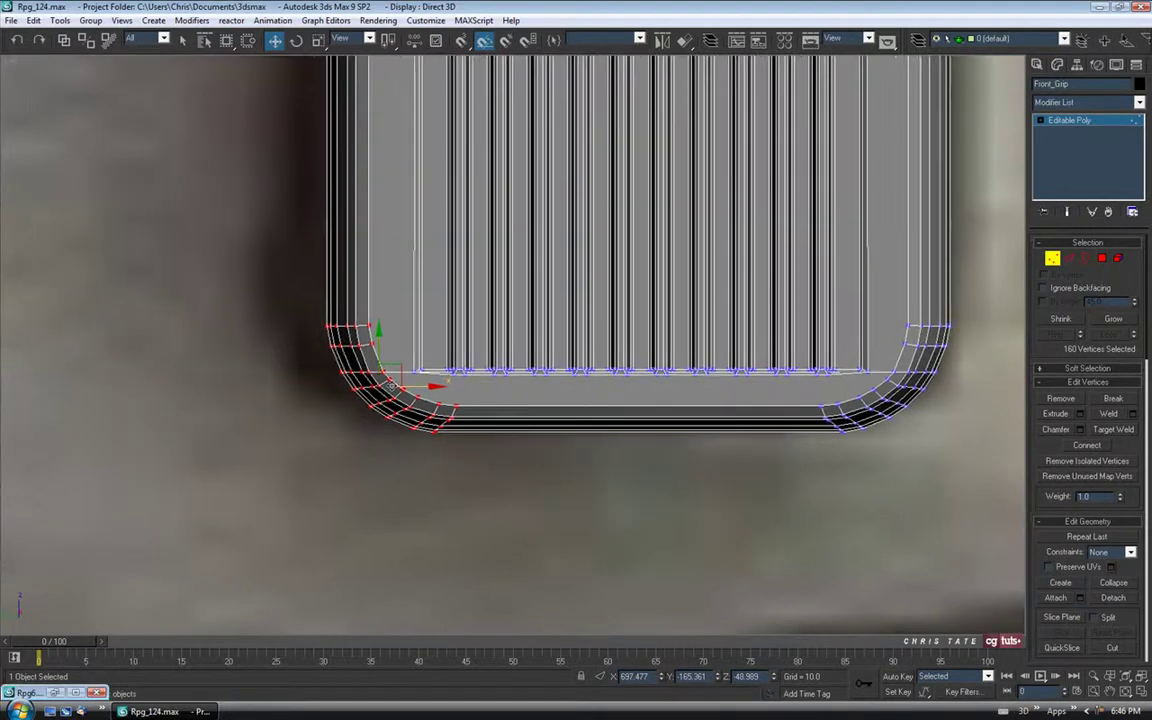
middle_drag(512, 322, 528, 373)
scroll(520, 352, down, 3)
middle_drag(482, 334, 512, 439)
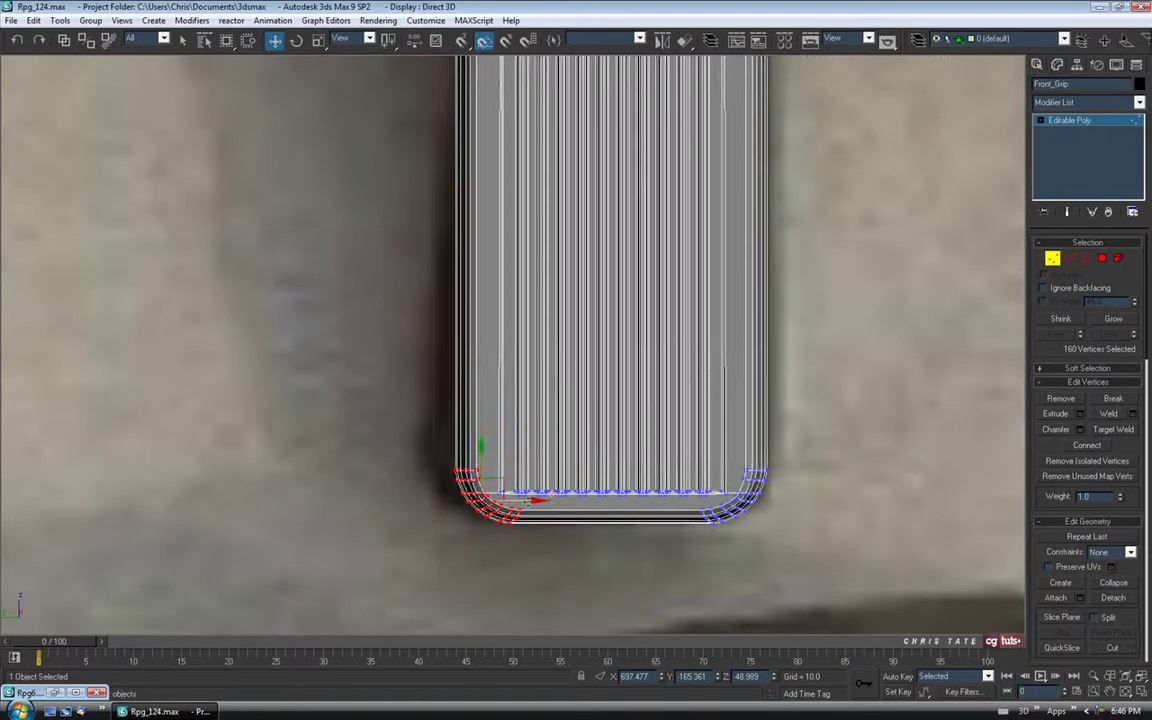
drag(527, 500, 496, 499)
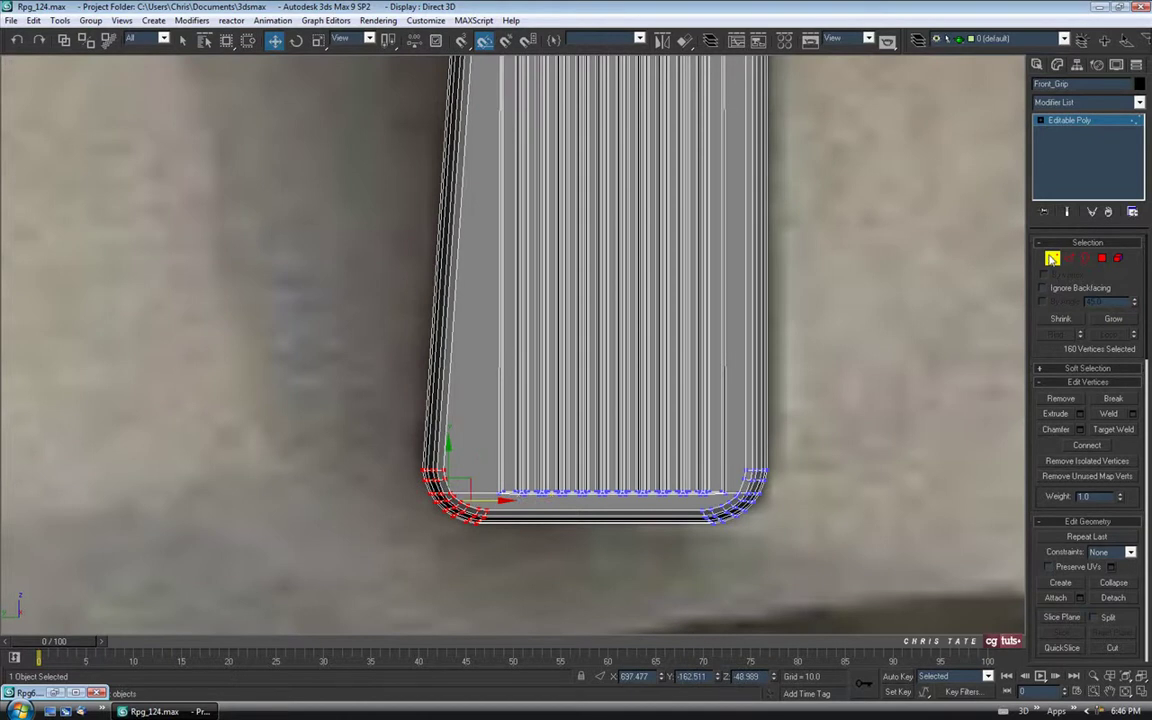
click(1052, 259)
Examine the flared front grip in the Perspective view and compare it with the front grip in the Rpg6.jpg photo.
scroll(590, 470, down, 4)
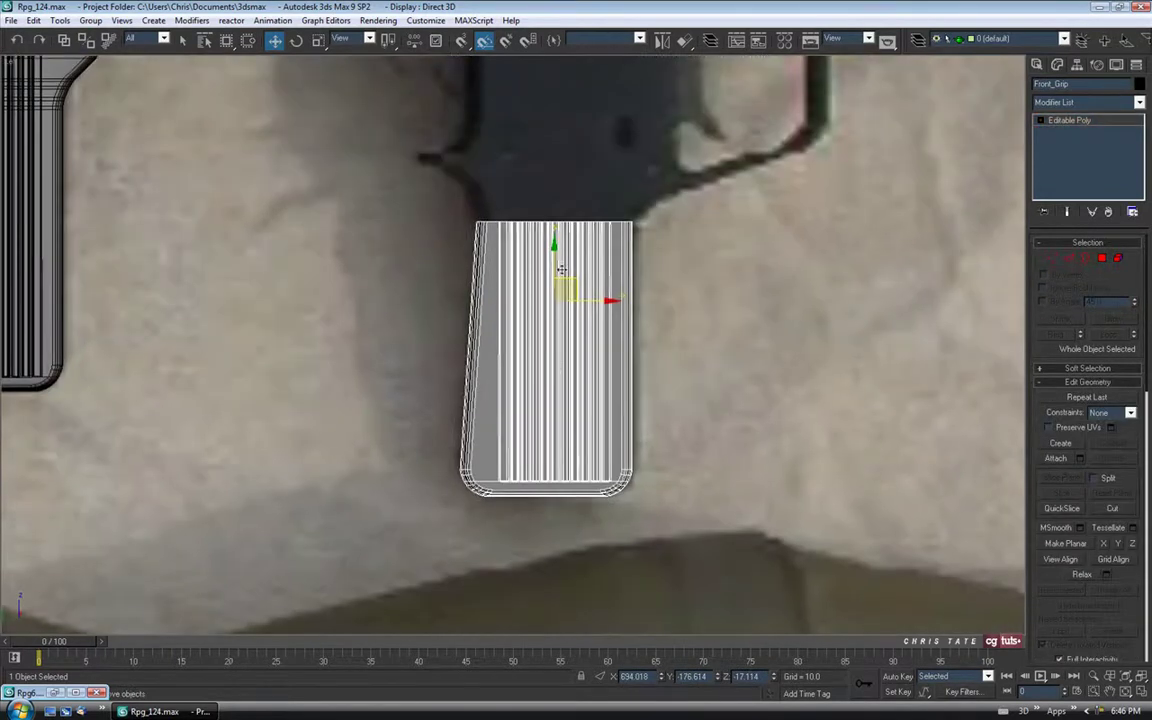
click(1139, 691)
right_click(850, 558)
click(1139, 691)
alt+middle_drag(612, 473, 594, 352)
click(692, 499)
scroll(770, 493, up, 3)
scroll(594, 352, up, 2)
alt+middle_drag(704, 453, 800, 449)
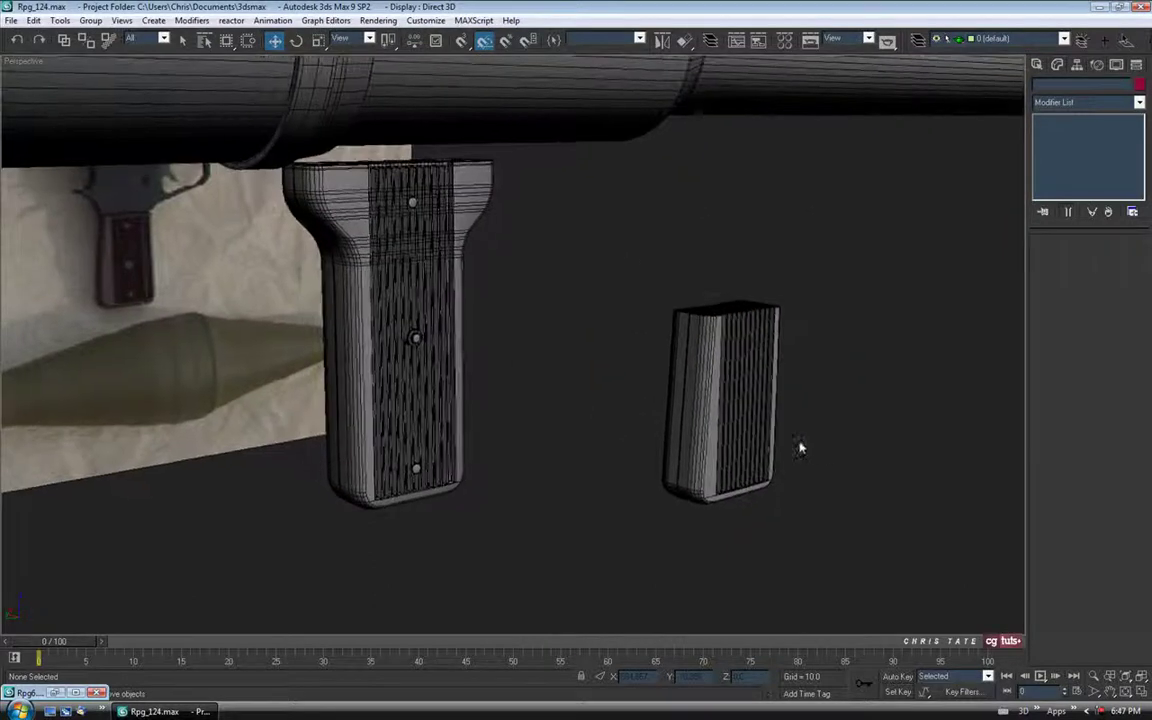
click(65, 698)
scroll(133, 448, up, 1)
middle_drag(106, 441, 188, 335)
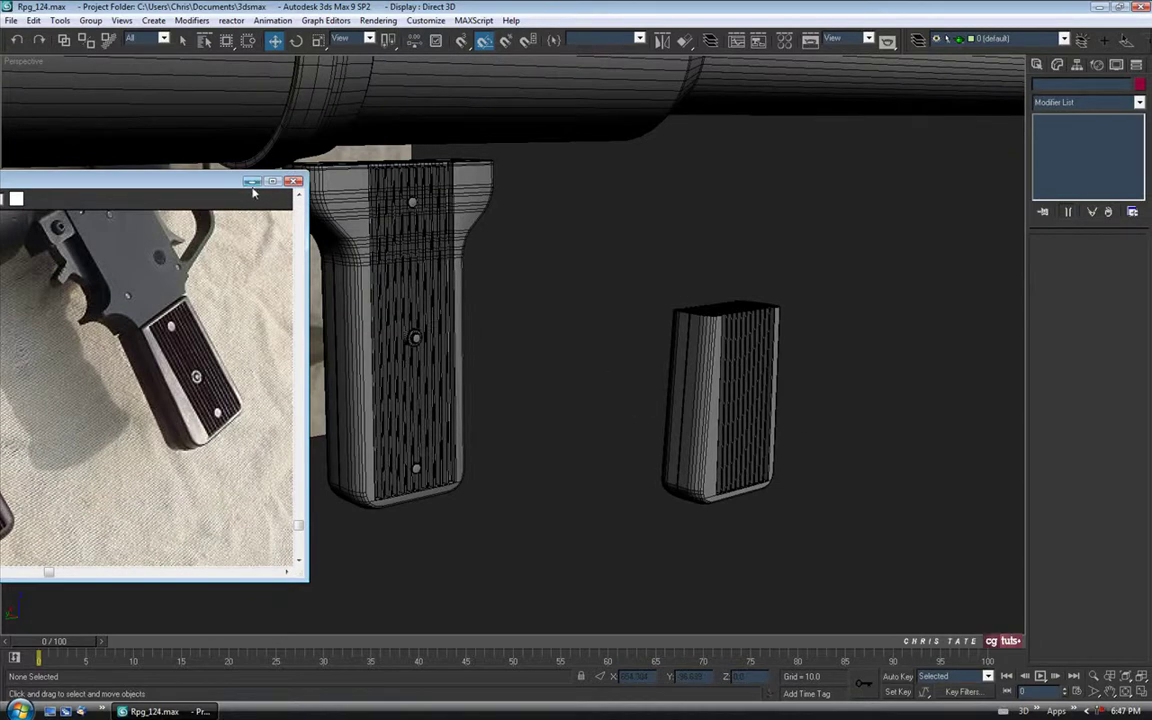
click(252, 181)
Select all six bolts on both sides of the rear grip and copy them forward along the Y axis onto the front grip.
middle_drag(590, 361, 592, 383)
scroll(560, 304, up, 2)
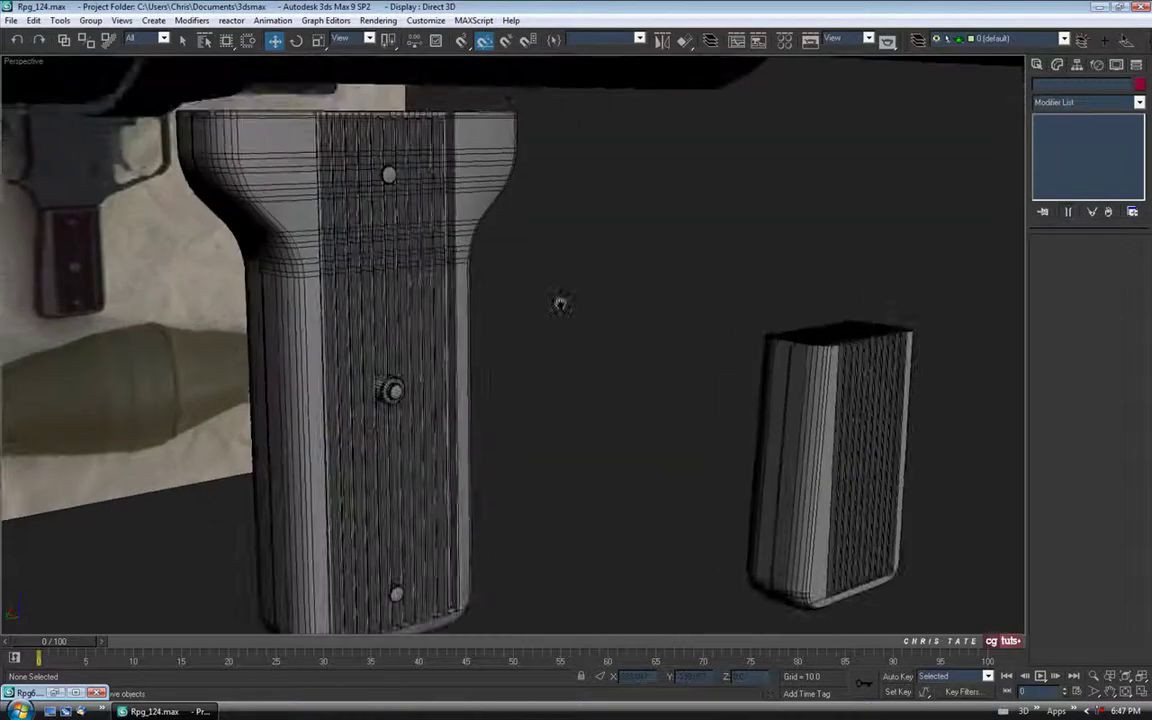
middle_drag(440, 209, 545, 240)
click(512, 210)
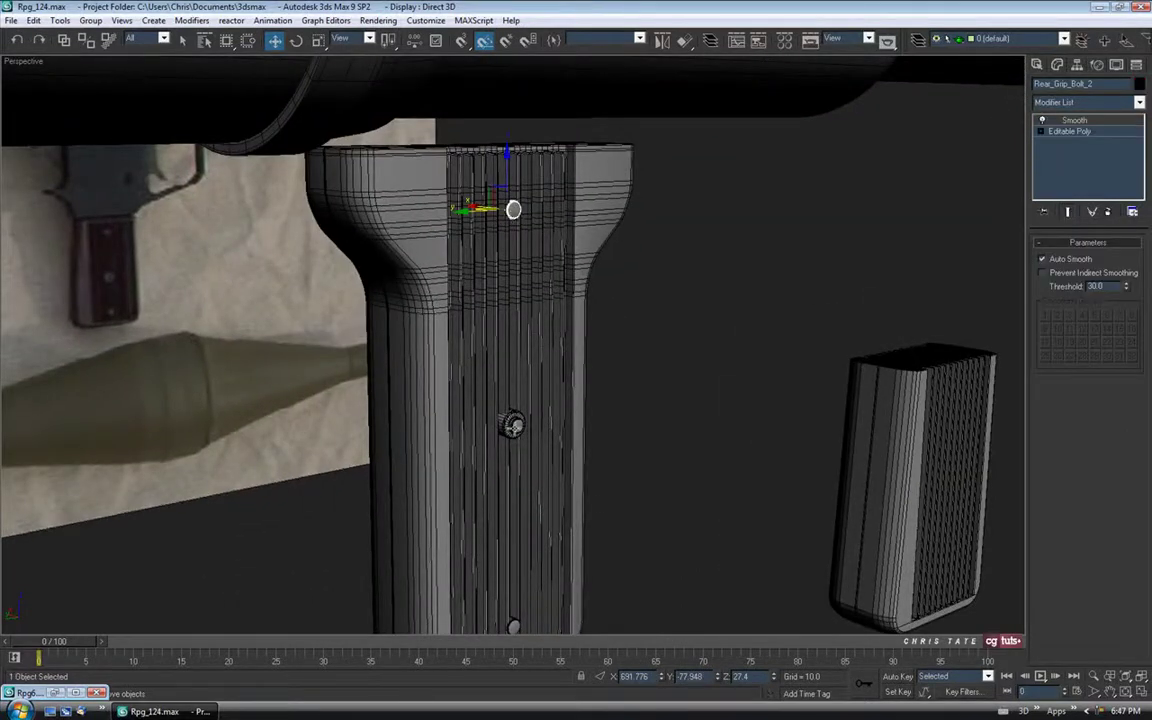
ctrl+click(512, 425)
ctrl+click(513, 624)
alt+middle_drag(482, 403, 612, 440)
ctrl+click(611, 440)
ctrl+click(619, 283)
ctrl+click(621, 110)
alt+middle_drag(653, 241, 416, 290)
alt+middle_drag(370, 357, 237, 312)
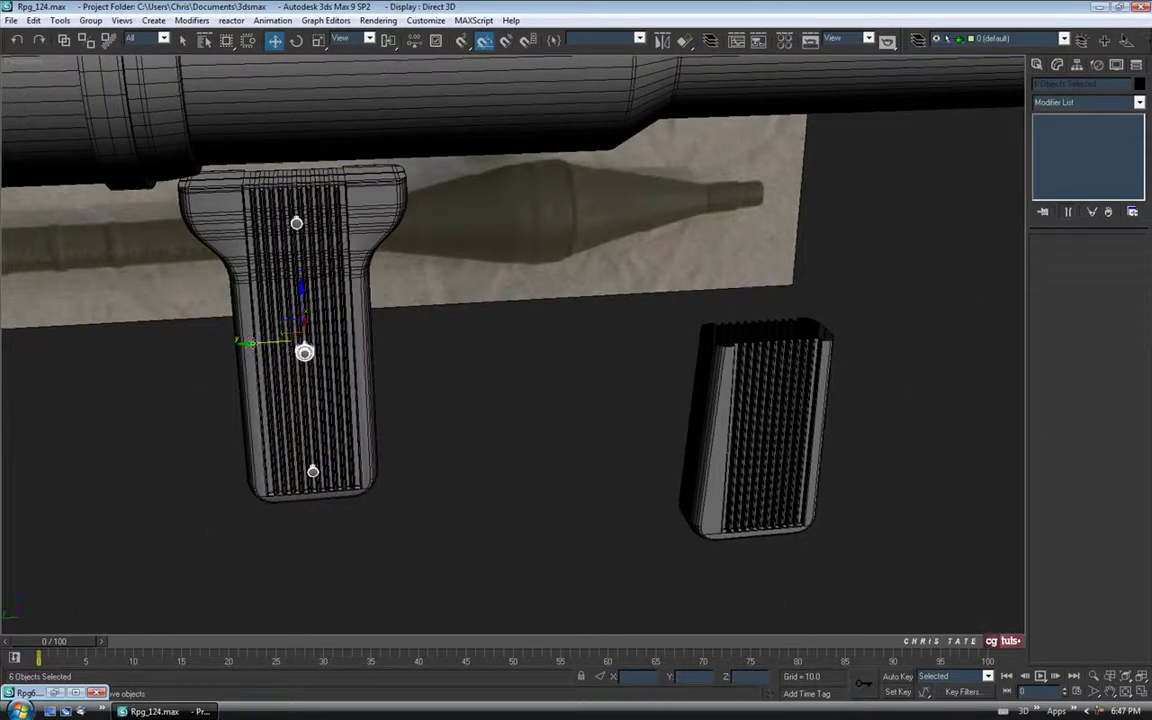
mouse_move(250, 335)
mouse_down()
mouse_move(326, 313)
mouse_move(540, 290)
mouse_move(705, 350)
mouse_up()
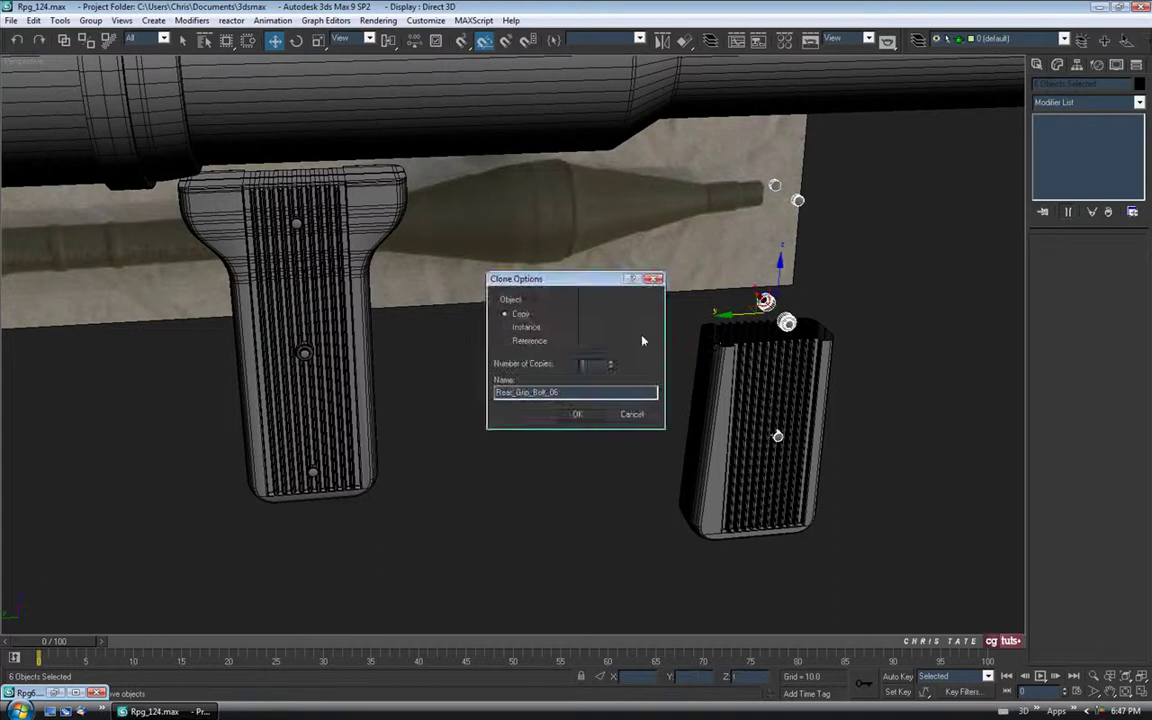
click(577, 415)
Shift the copied bolts slightly backward in the Left view to line them up with the front grip's grooved panel.
click(1140, 688)
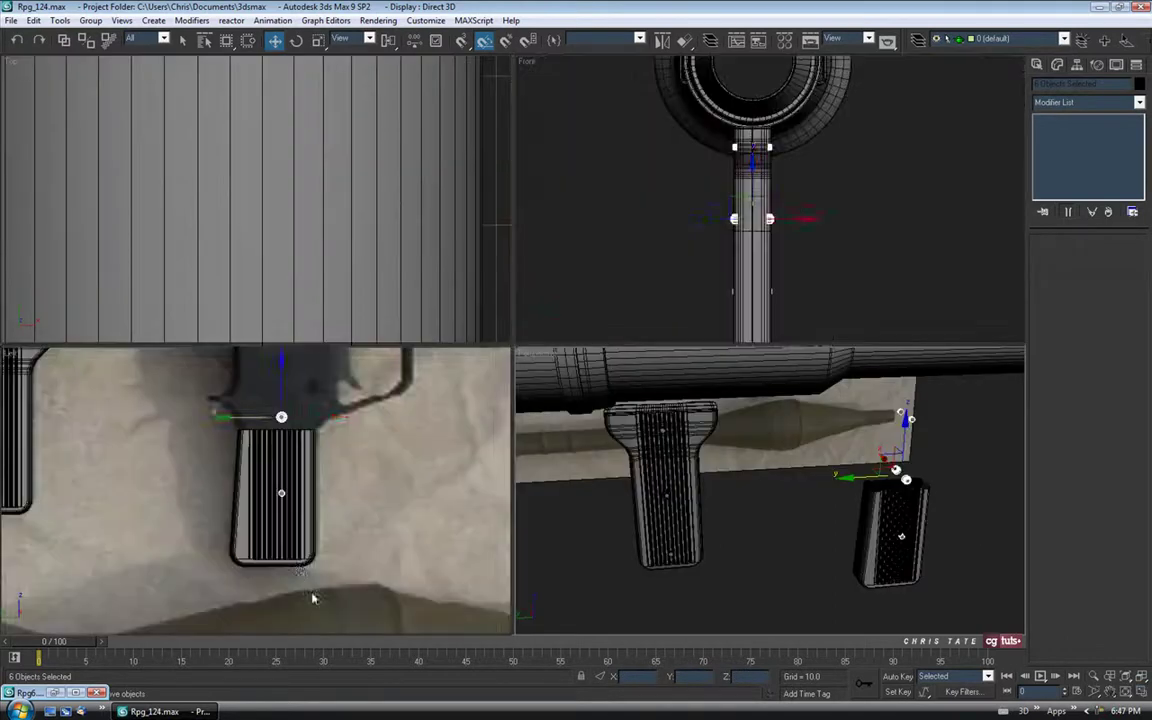
key(alt+w)
middle_drag(585, 376, 511, 400)
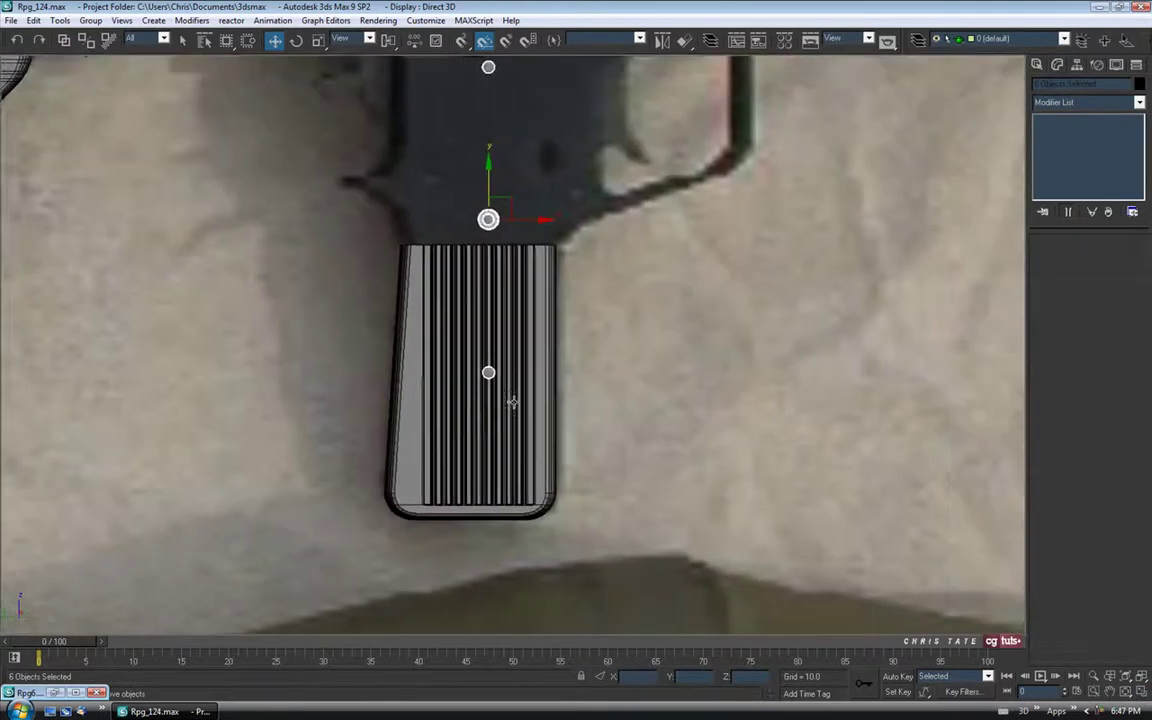
middle_drag(496, 279, 468, 314)
scroll(468, 314, up, 2)
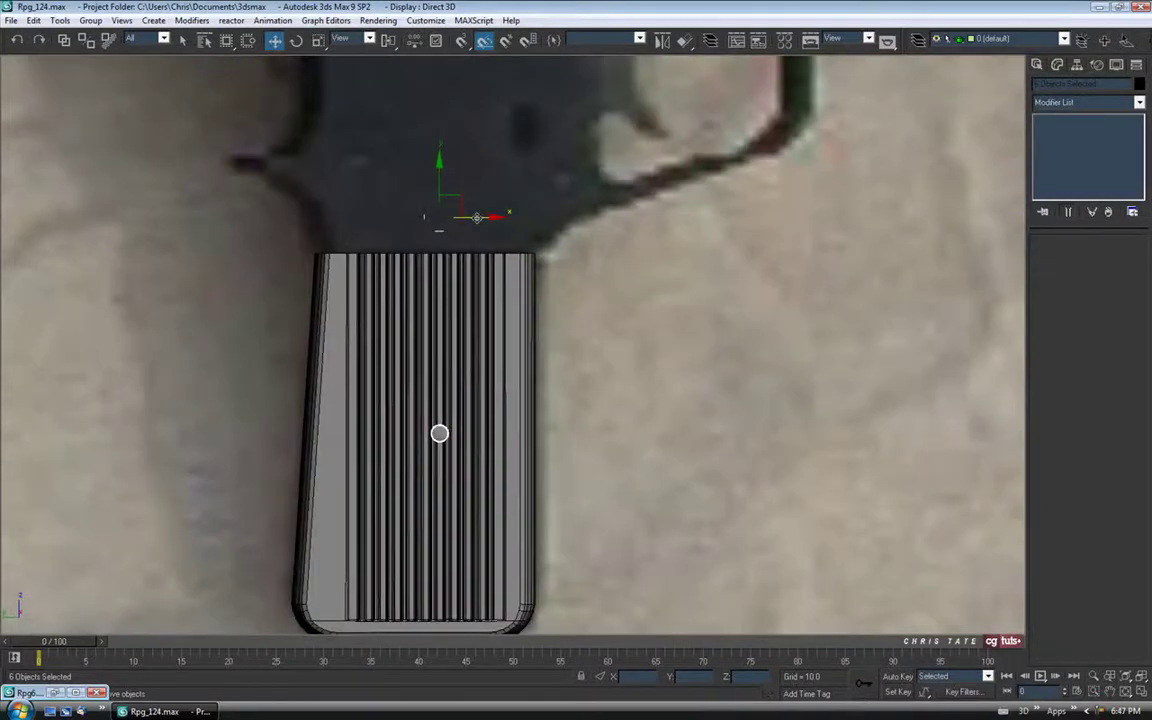
drag(462, 217, 455, 218)
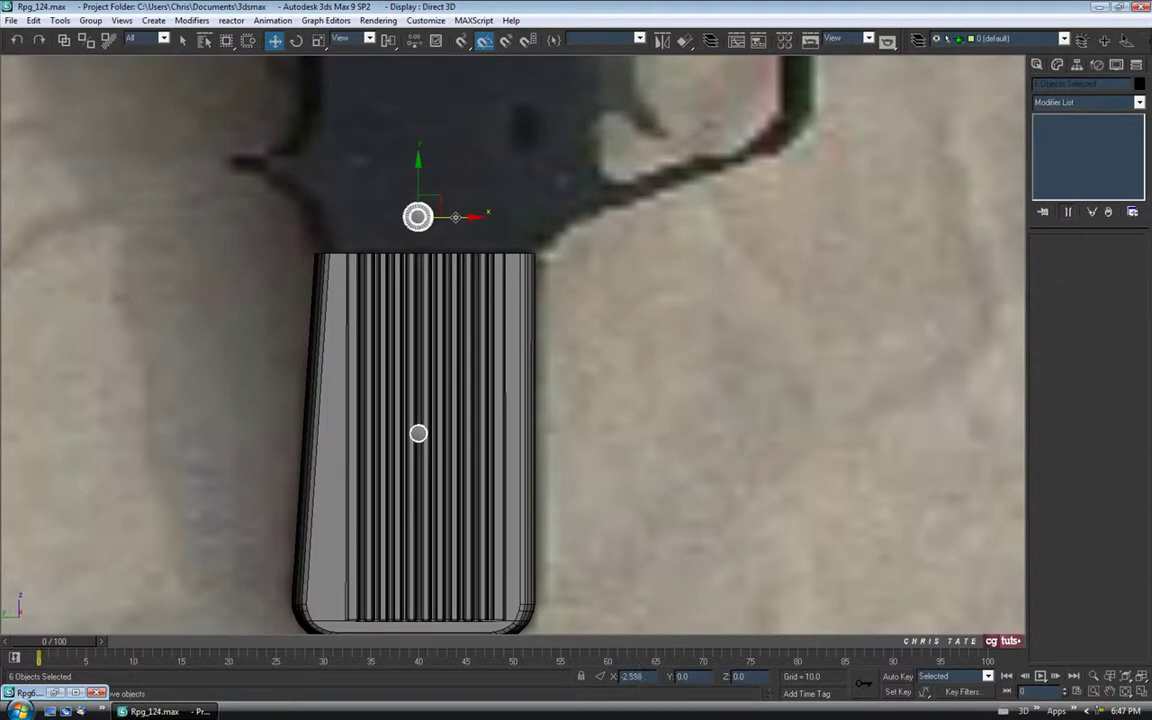
scroll(386, 380, up, 5)
middle_drag(380, 386, 482, 385)
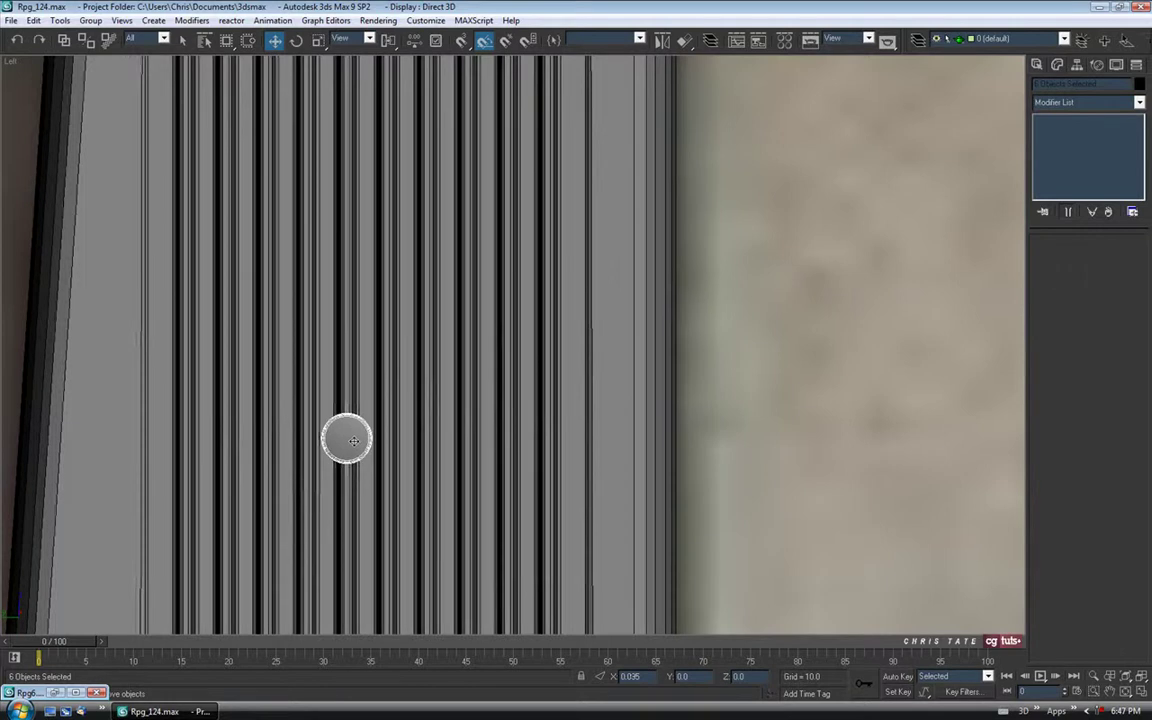
scroll(414, 334, down, 4)
scroll(432, 306, down, 3)
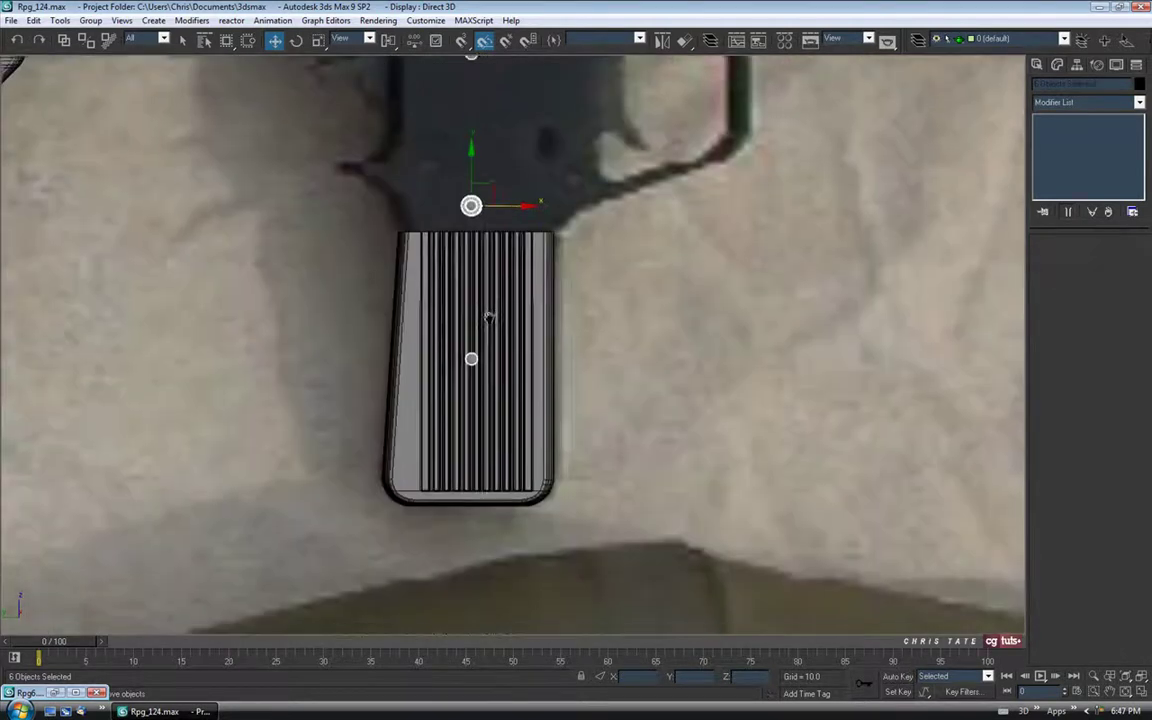
Lower the copied bolts until the bottom pair sits near the grip's lower end, checking their placement against Rpg6.jpg.
drag(423, 212, 423, 311)
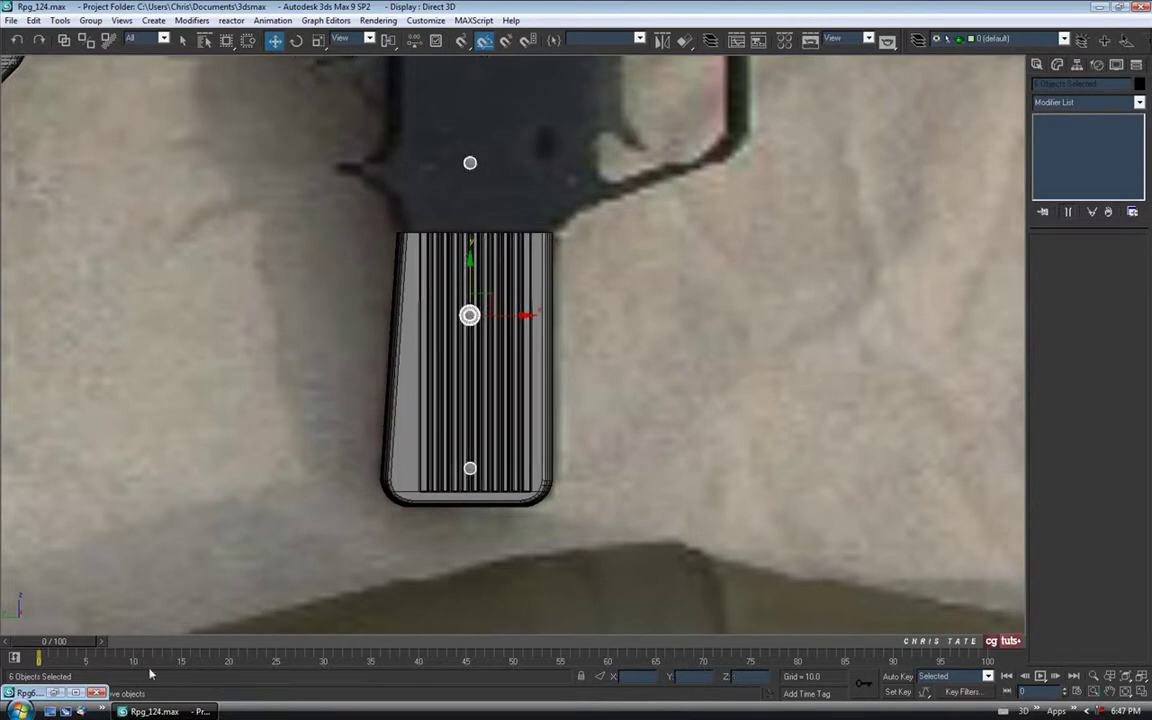
click(55, 692)
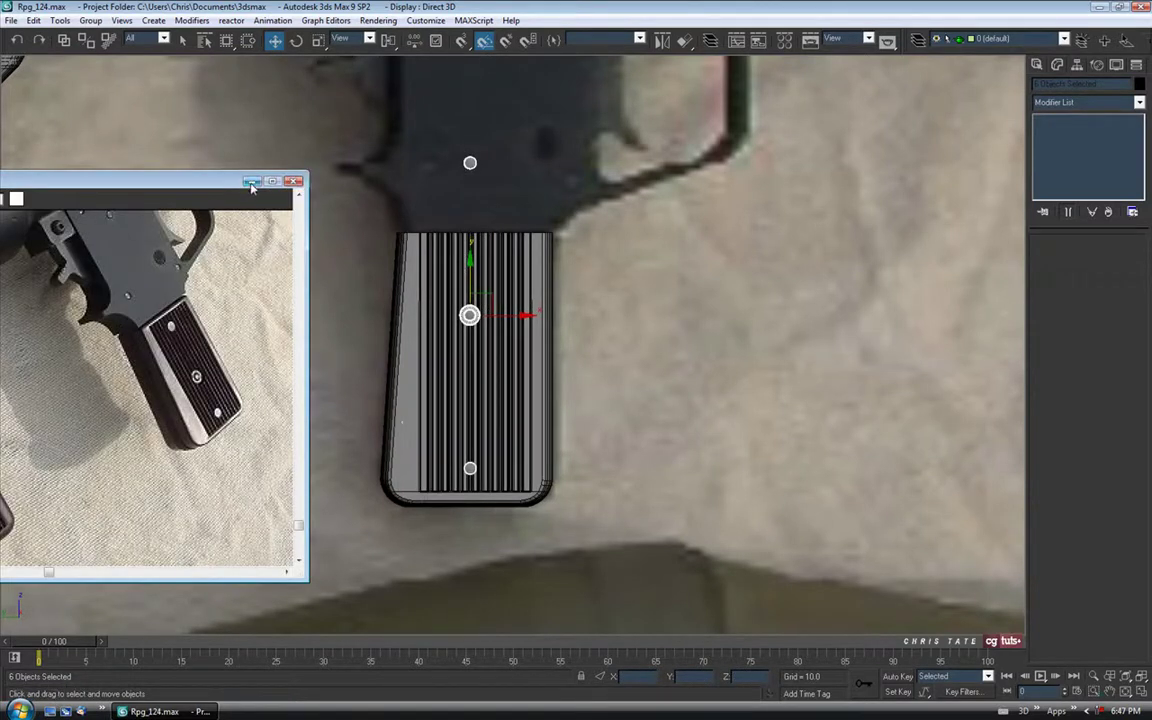
click(251, 182)
middle_drag(512, 510, 575, 478)
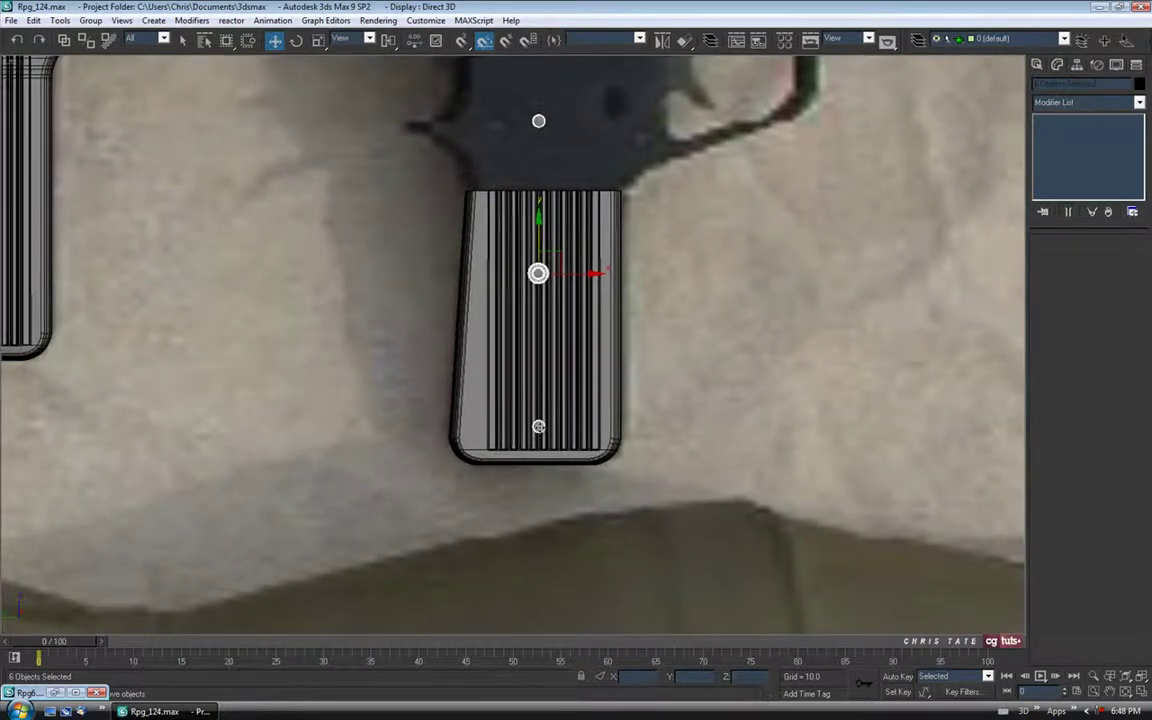
middle_drag(605, 387, 589, 426)
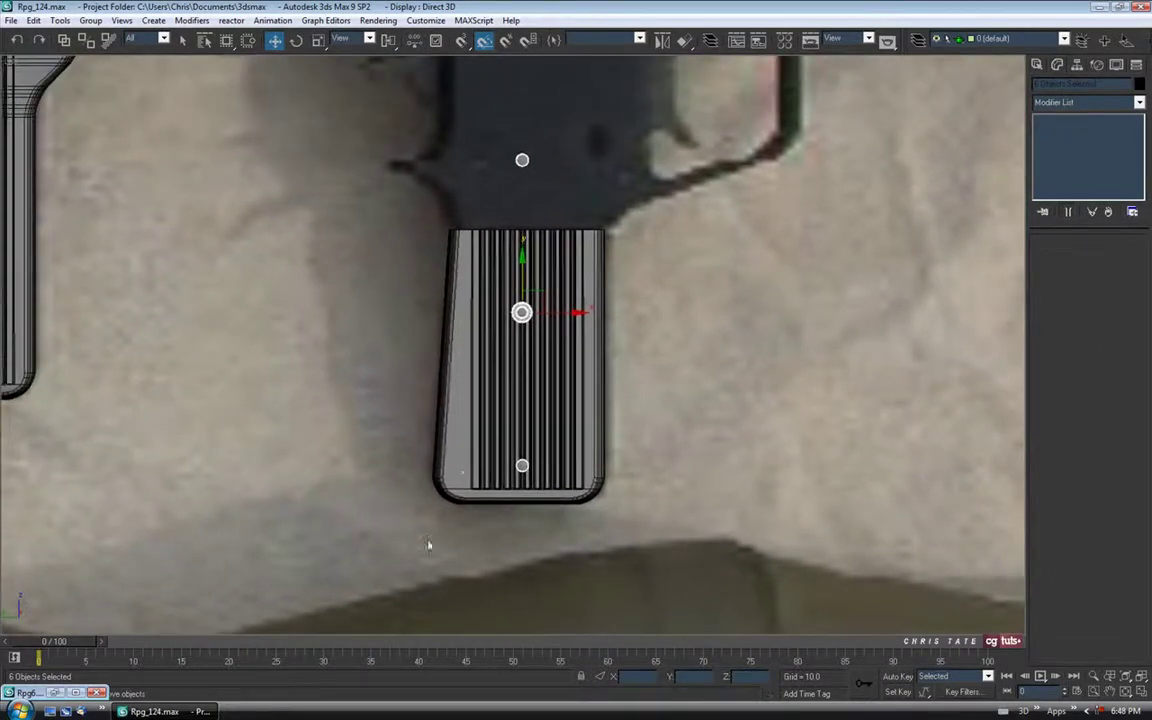
Lower the front grip's centre bolts to mid-height and its top bolts to just below the upper edge, keeping the bottom bolts in place.
alt+drag(687, 383, 687, 384)
drag(530, 204, 522, 236)
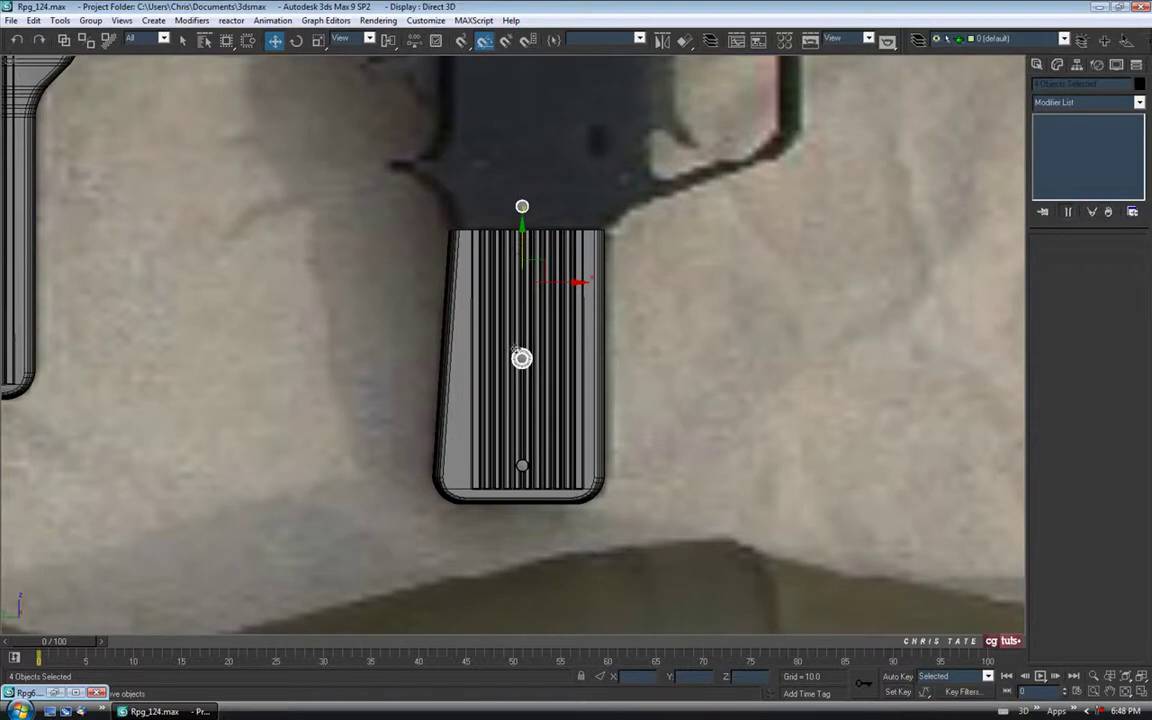
alt+drag(433, 421, 628, 325)
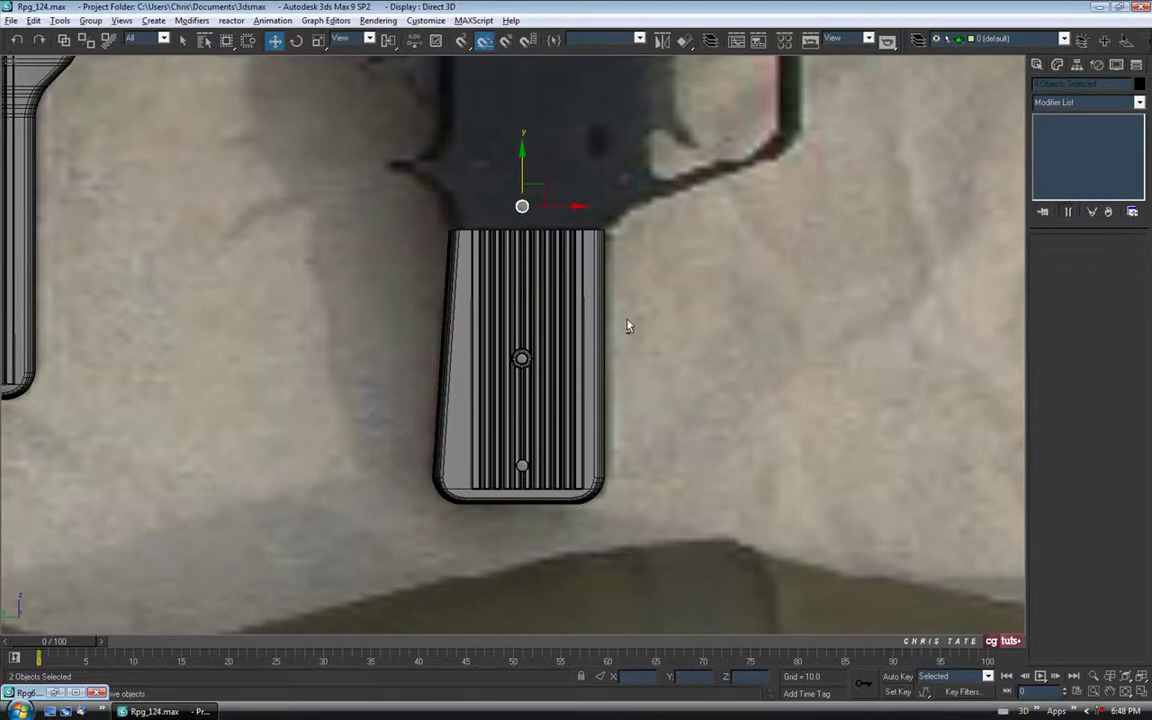
drag(520, 158, 519, 206)
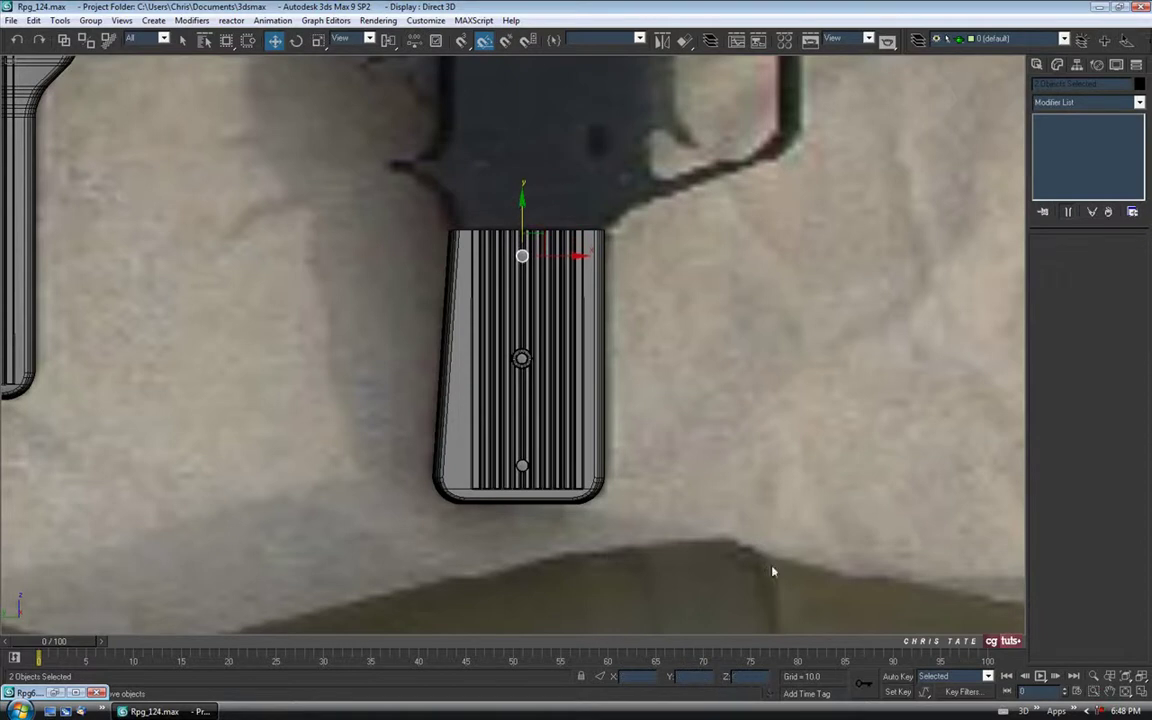
Examine the front grip with its bolts up close and alongside the whole launcher in the Perspective view.
click(1139, 694)
right_click(891, 534)
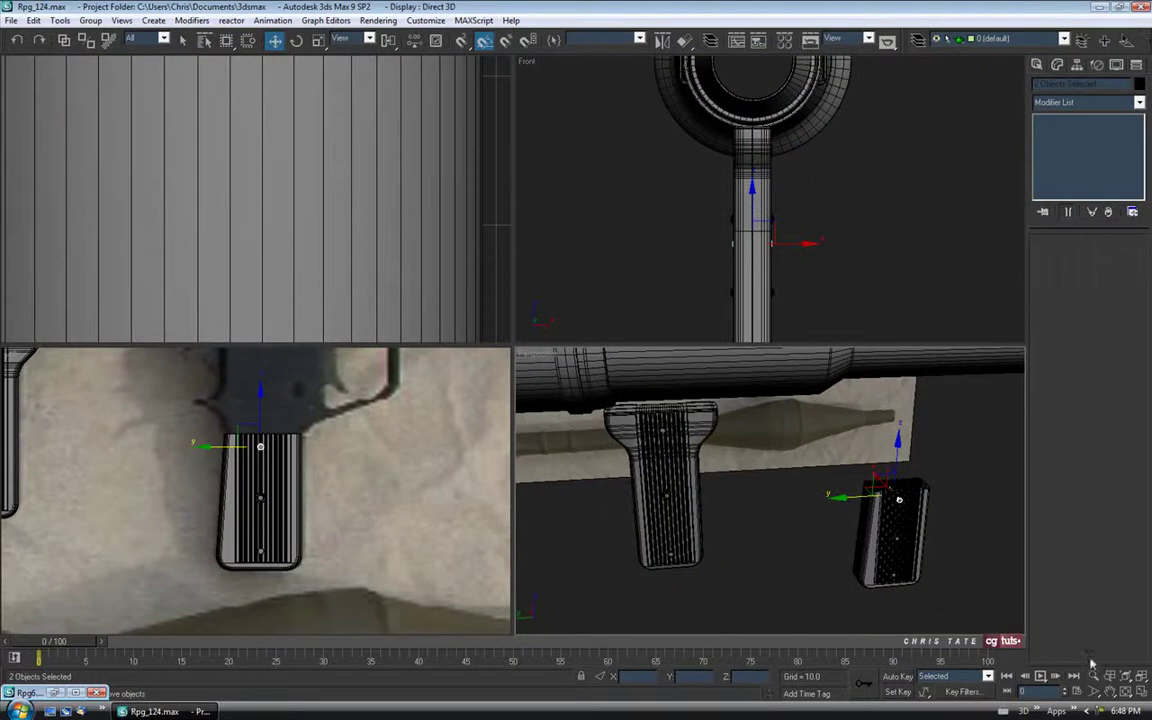
click(1139, 692)
middle_drag(851, 507, 788, 482)
middle_drag(777, 525, 561, 404)
click(523, 355)
key(z)
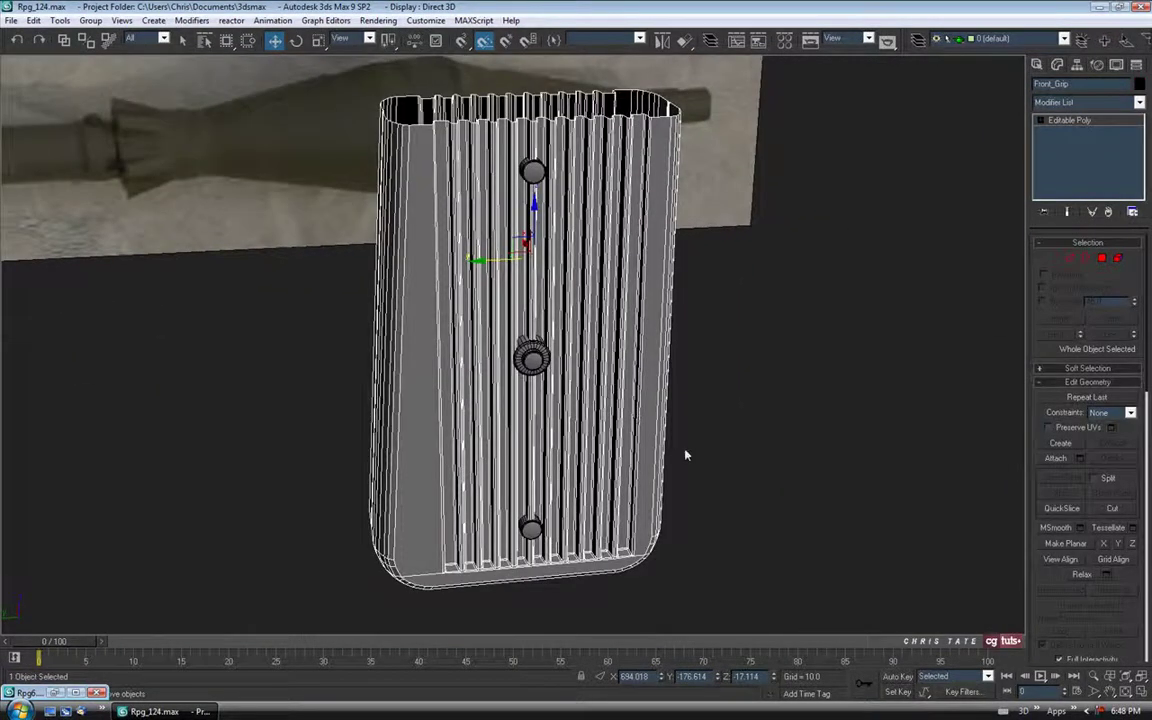
click(800, 476)
alt+middle_drag(800, 476, 730, 504)
scroll(779, 397, down, 5)
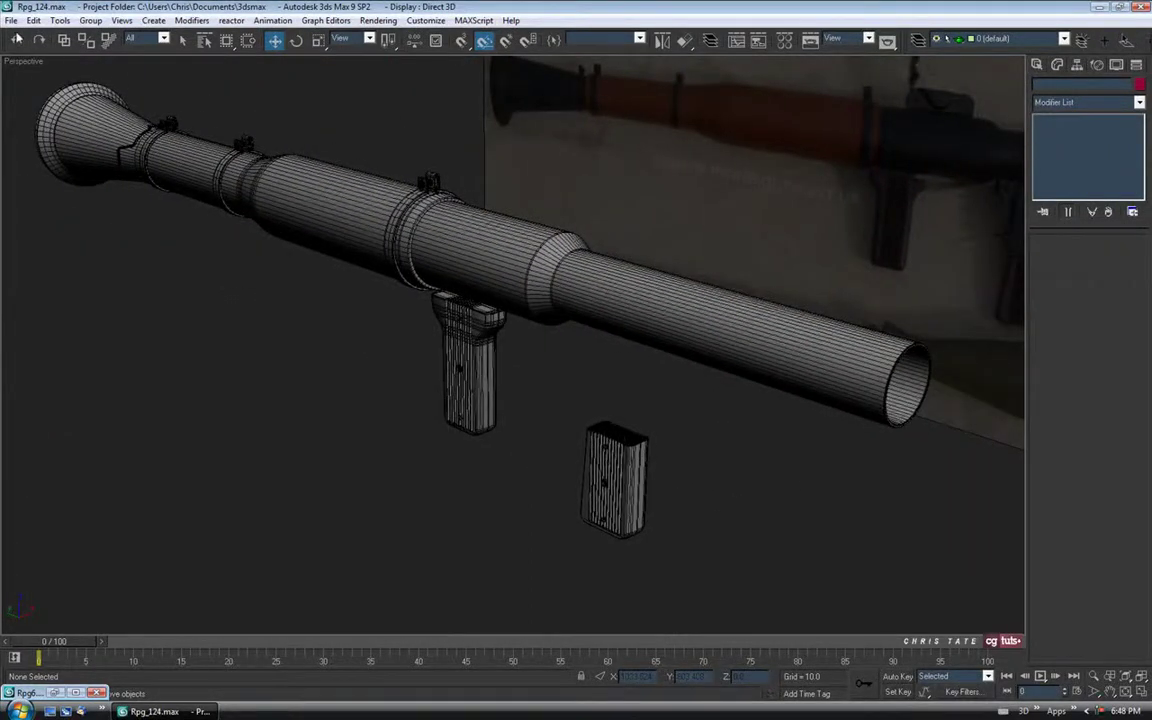
Save the scene as the next incremental version, Rpg_125.
click(10, 20)
click(38, 116)
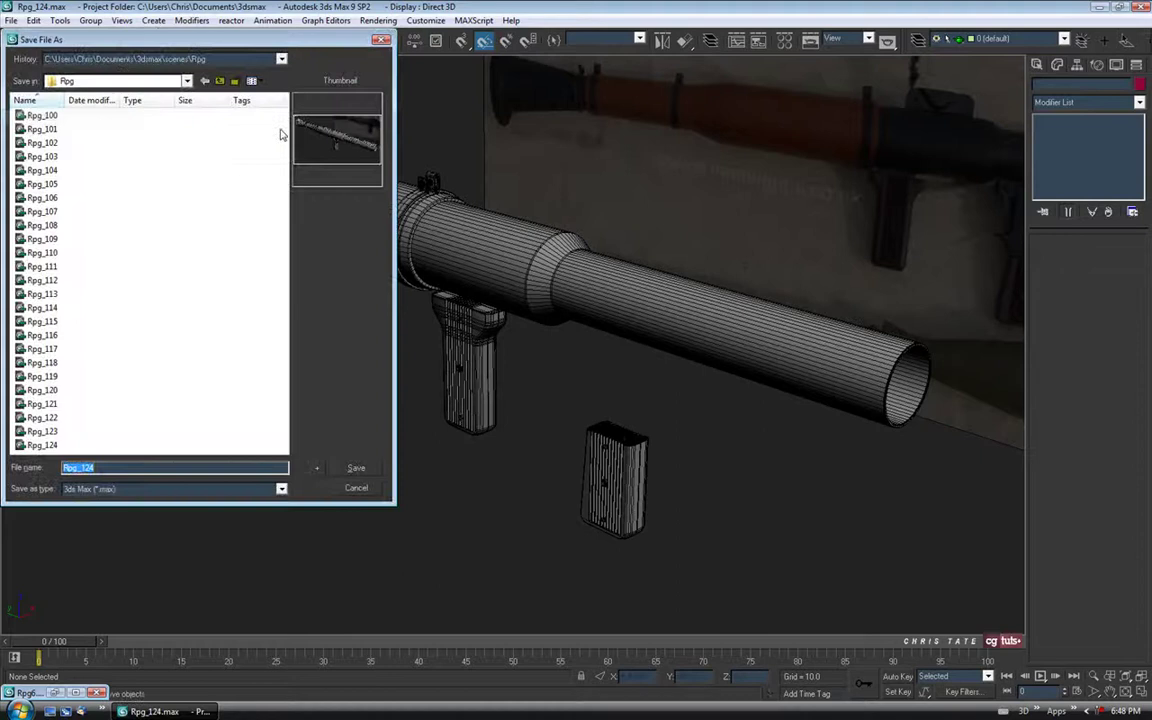
click(316, 467)
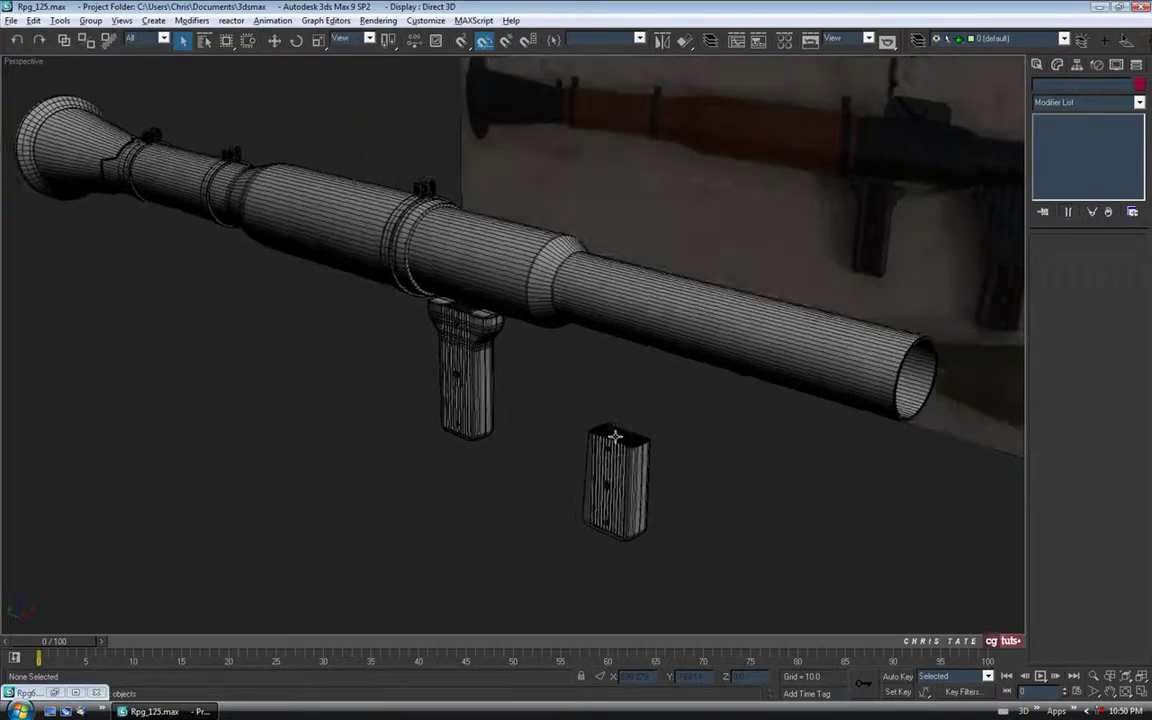
Select the open border at the top of Front_Grip and cap it.
mouse_move(615, 436)
alt+middle_down()
mouse_move(707, 432)
mouse_move(597, 441)
alt+middle_up()
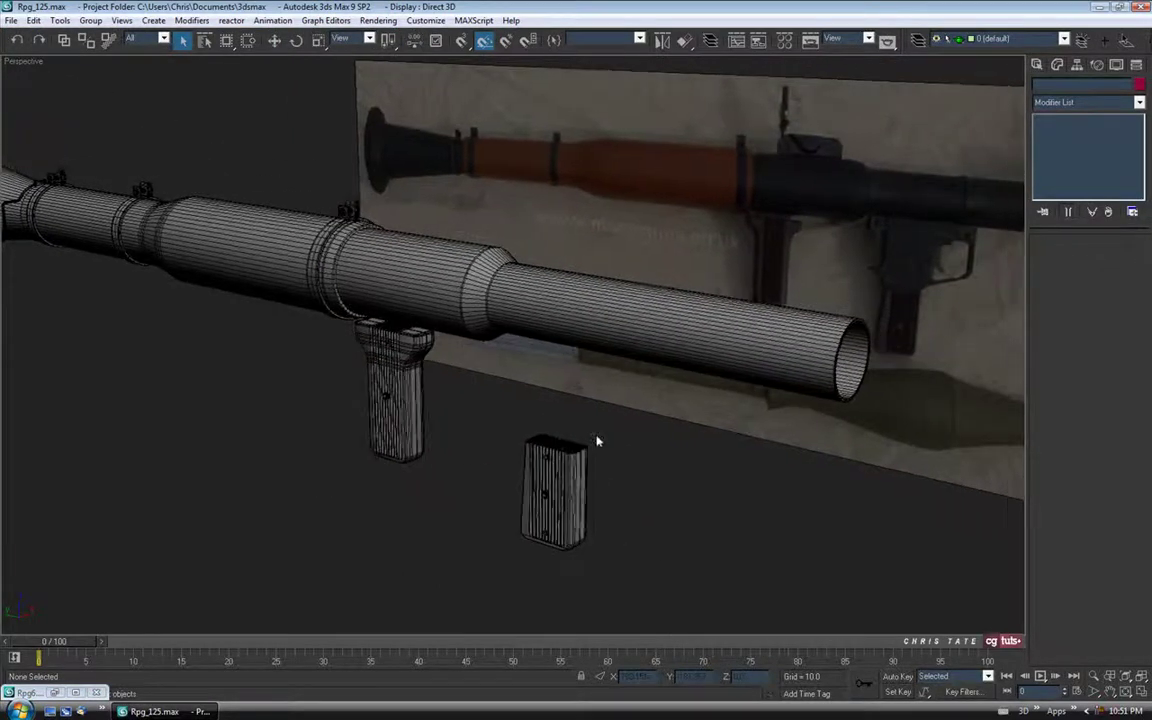
alt+middle_drag(884, 330, 566, 360)
scroll(607, 314, up, 5)
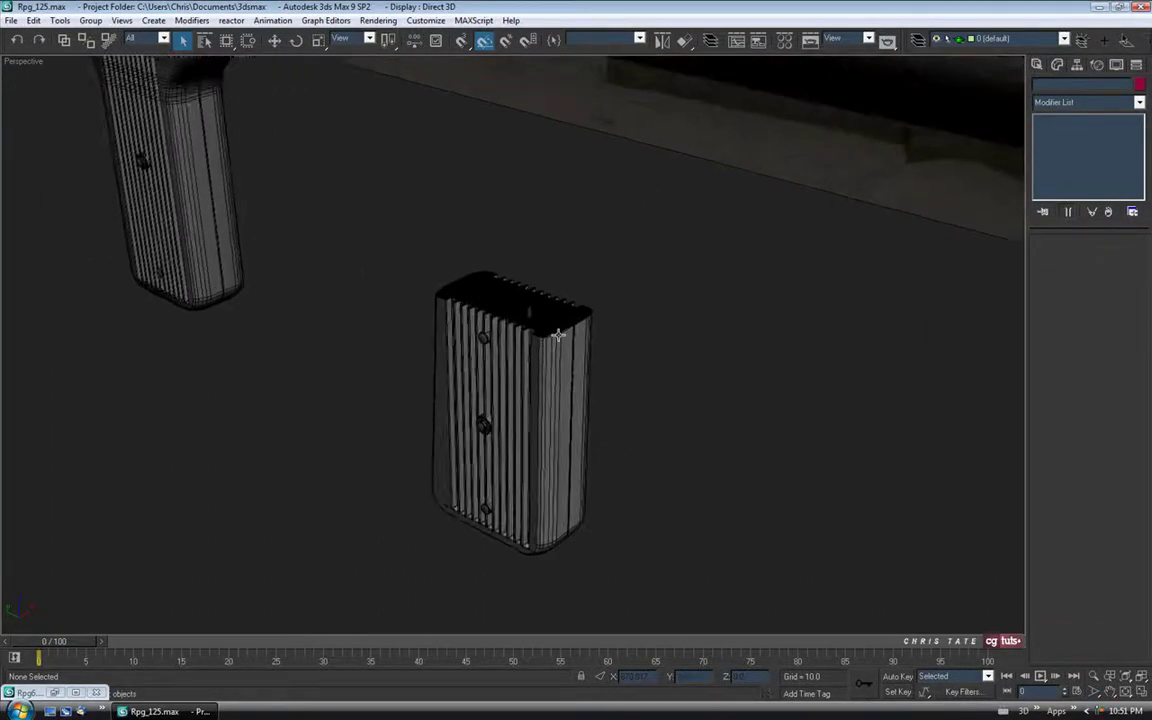
scroll(558, 336, up, 3)
click(553, 340)
middle_drag(572, 344, 591, 362)
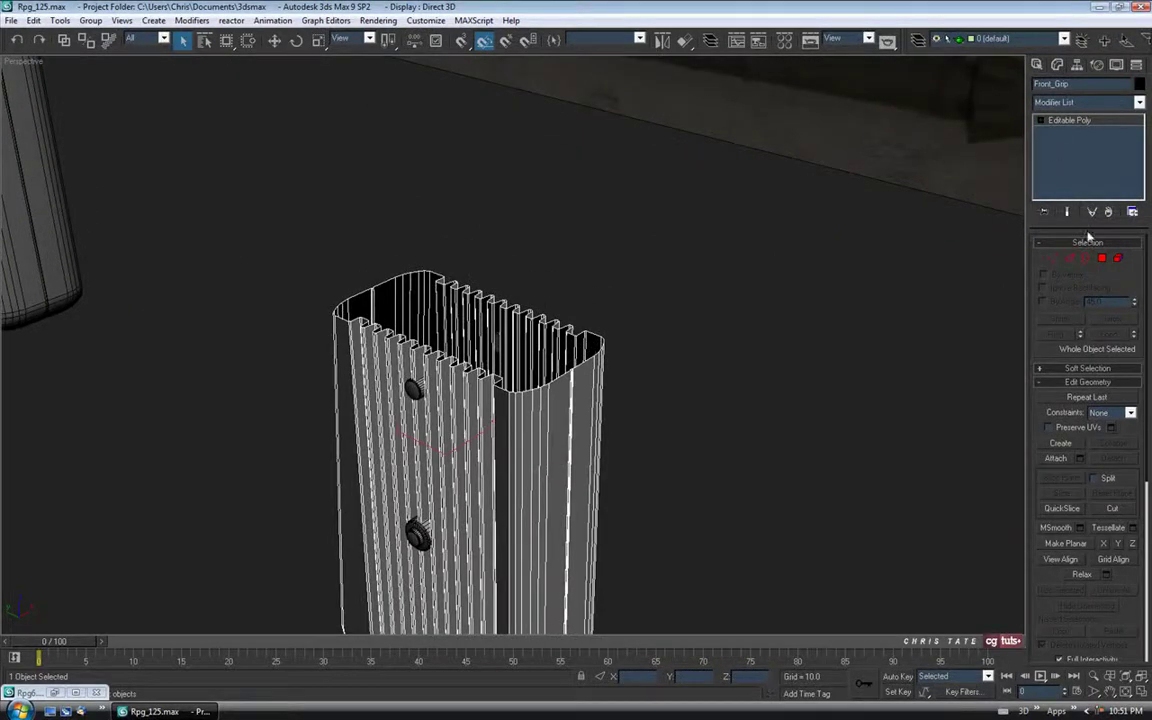
click(1085, 260)
click(553, 382)
scroll(548, 350, up, 4)
middle_drag(548, 350, 576, 330)
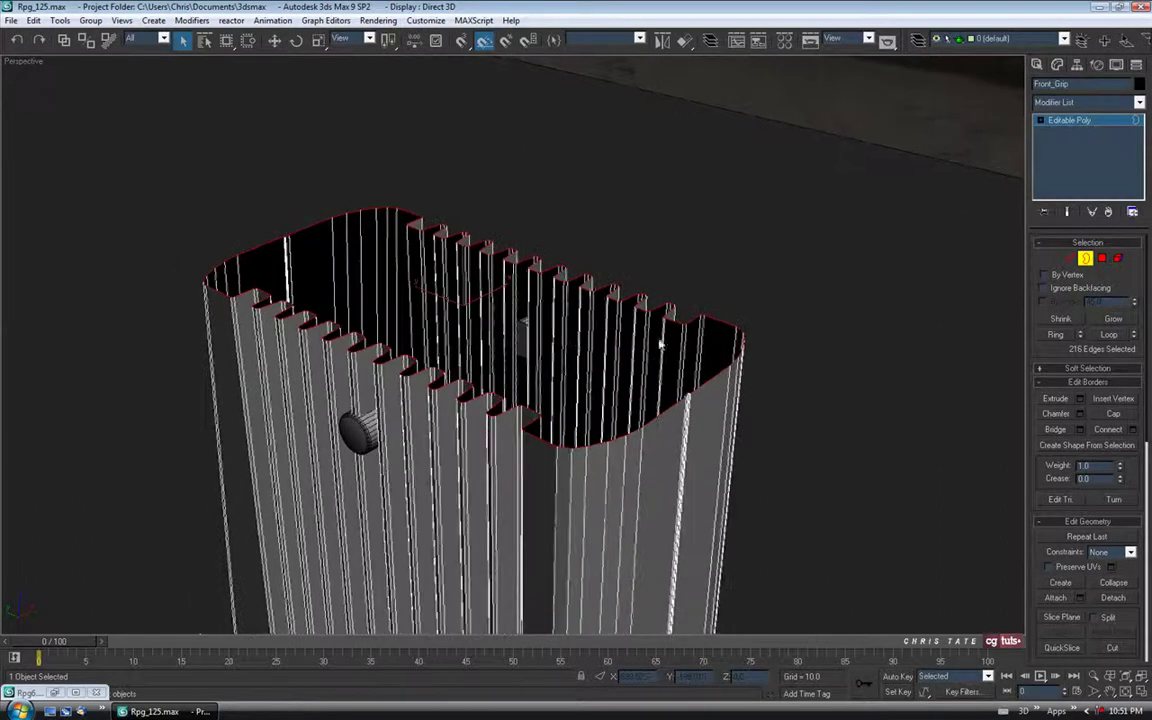
click(1114, 416)
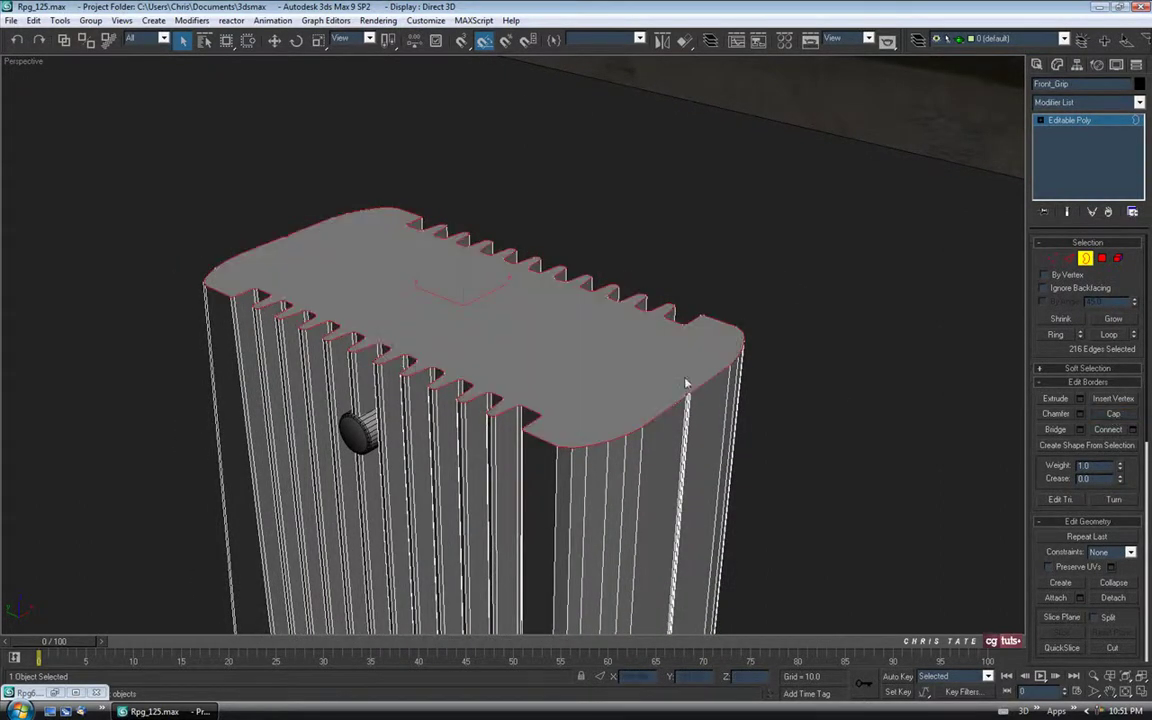
Chamfer the edges around the front grip's new top cap by 0.15.
alt+middle_drag(839, 397, 660, 370)
alt+middle_drag(643, 258, 590, 318)
click(1069, 259)
alt+middle_drag(656, 368, 800, 379)
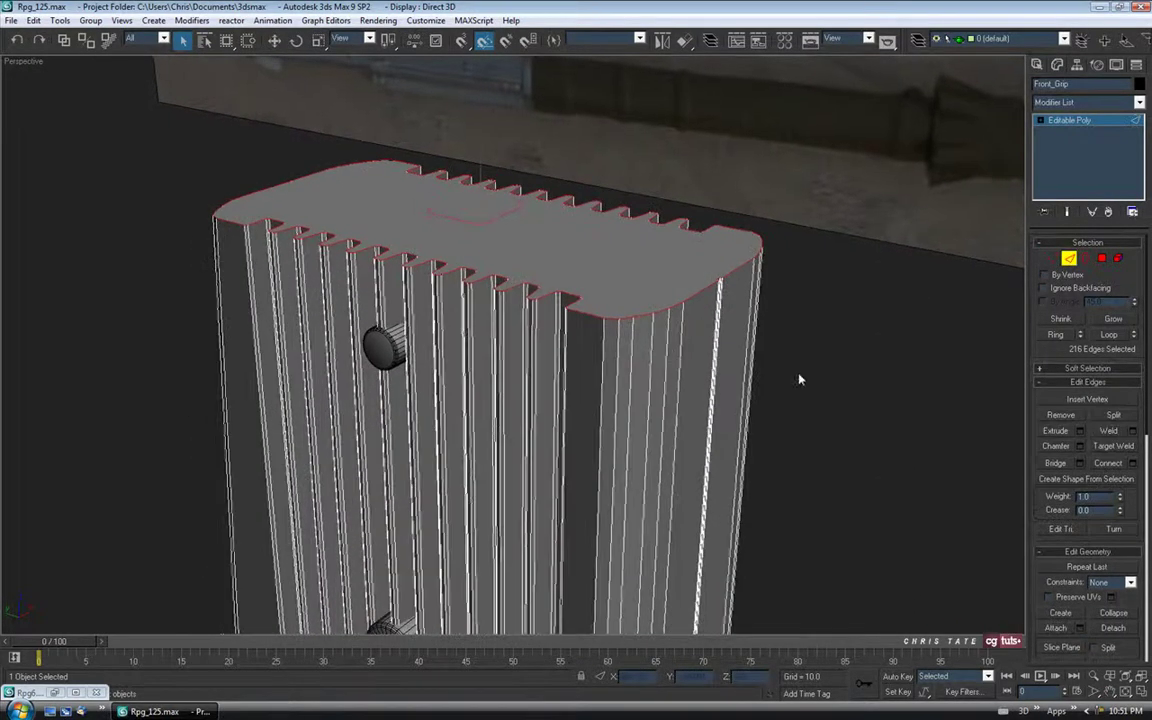
click(1080, 447)
drag(697, 232, 698, 217)
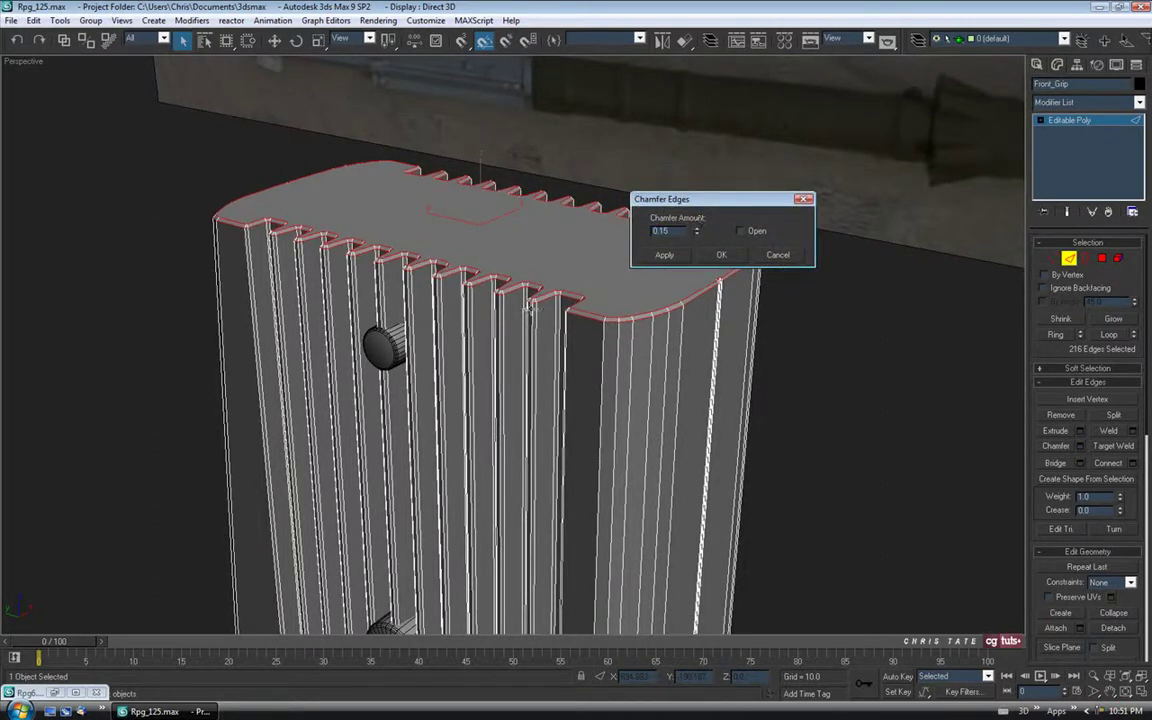
click(718, 262)
middle_drag(704, 298, 652, 318)
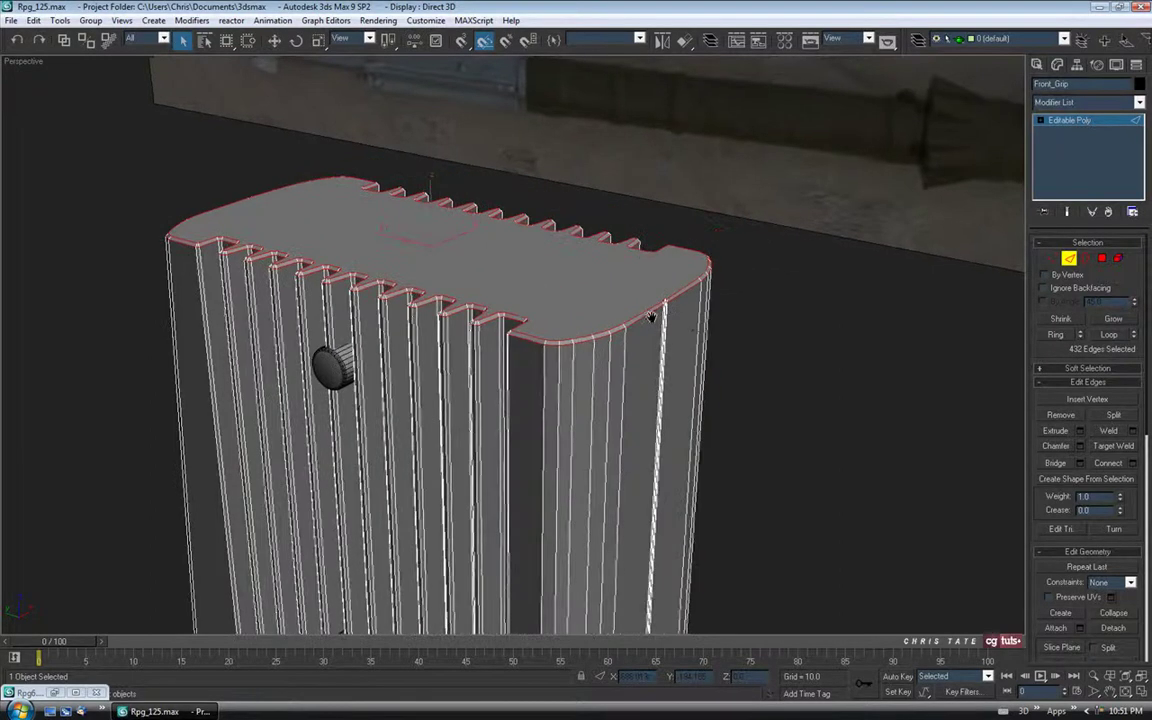
click(1068, 258)
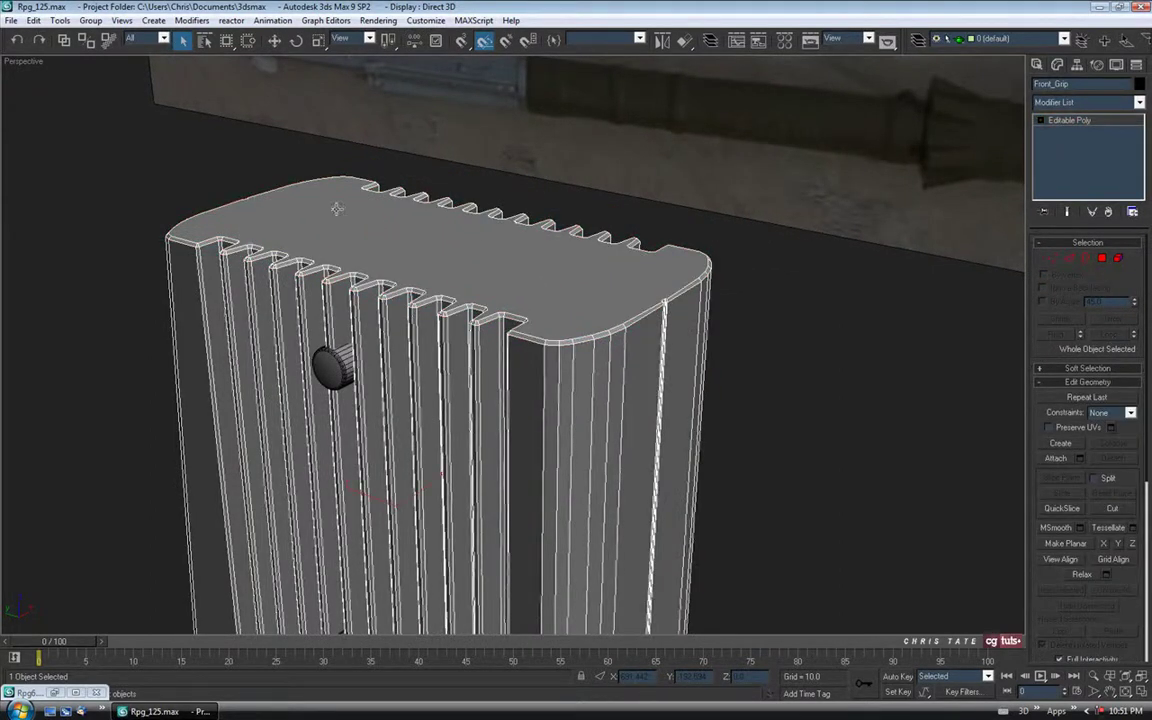
middle_drag(536, 240, 651, 342)
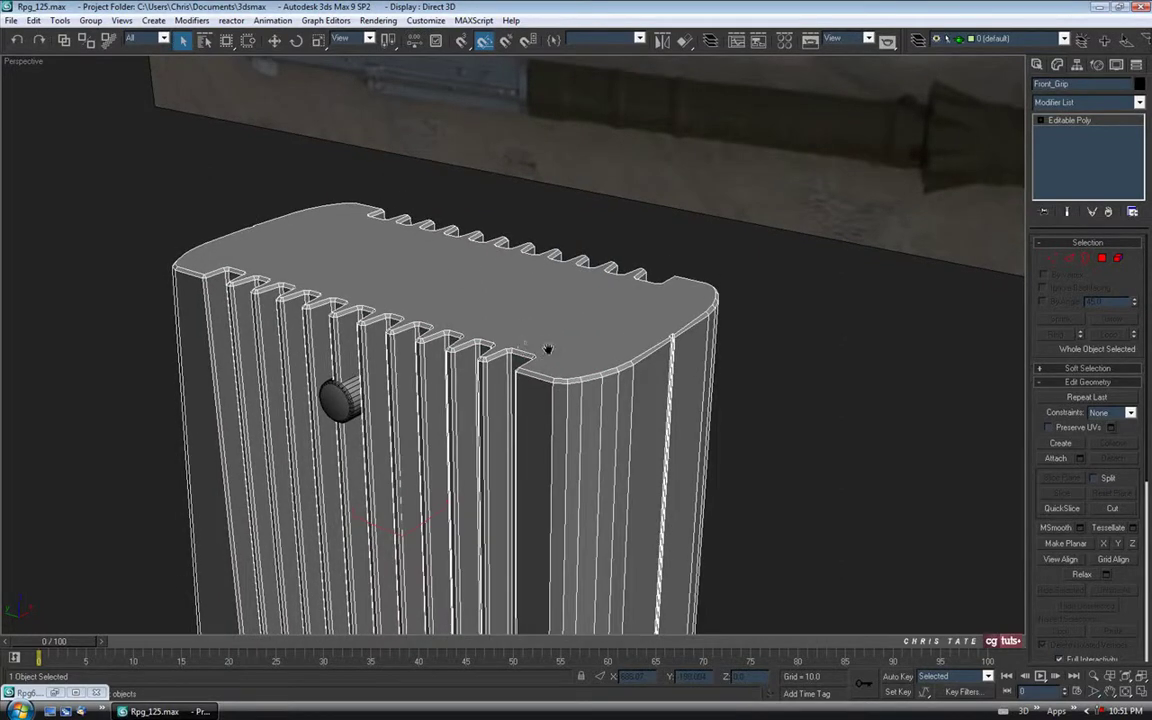
Add a Smooth modifier to the front grip.
scroll(545, 350, down, 10)
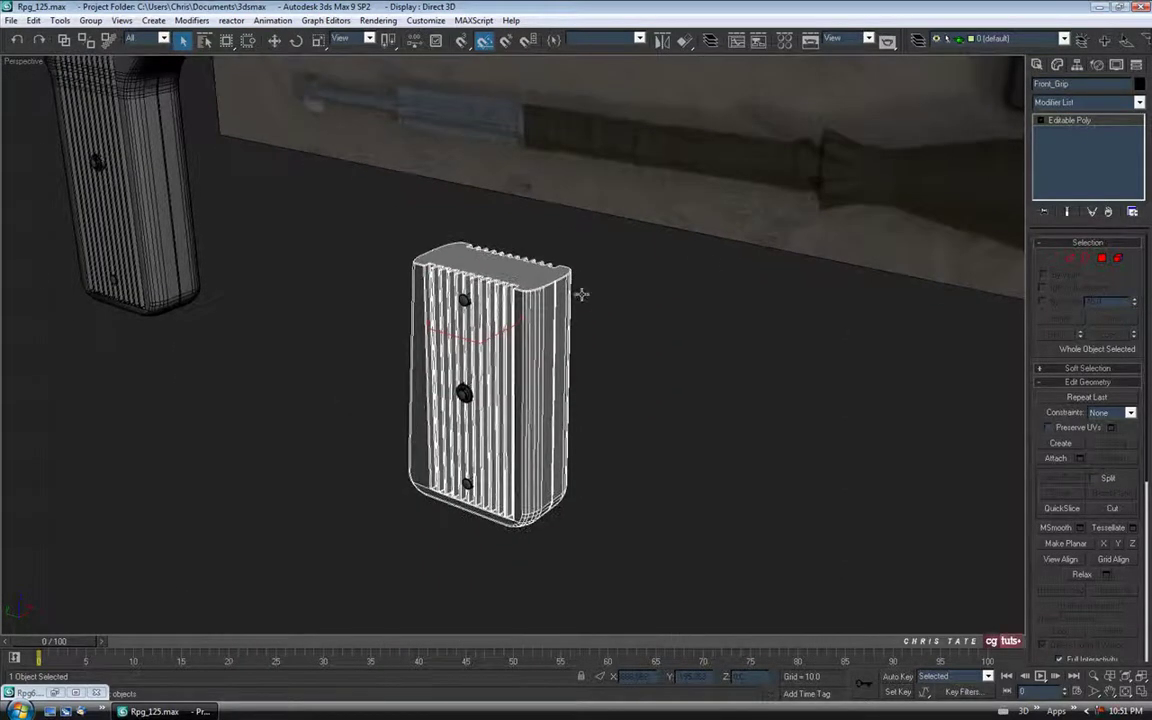
click(1090, 102)
drag(1143, 140, 1145, 370)
scroll(1060, 400, down, 1)
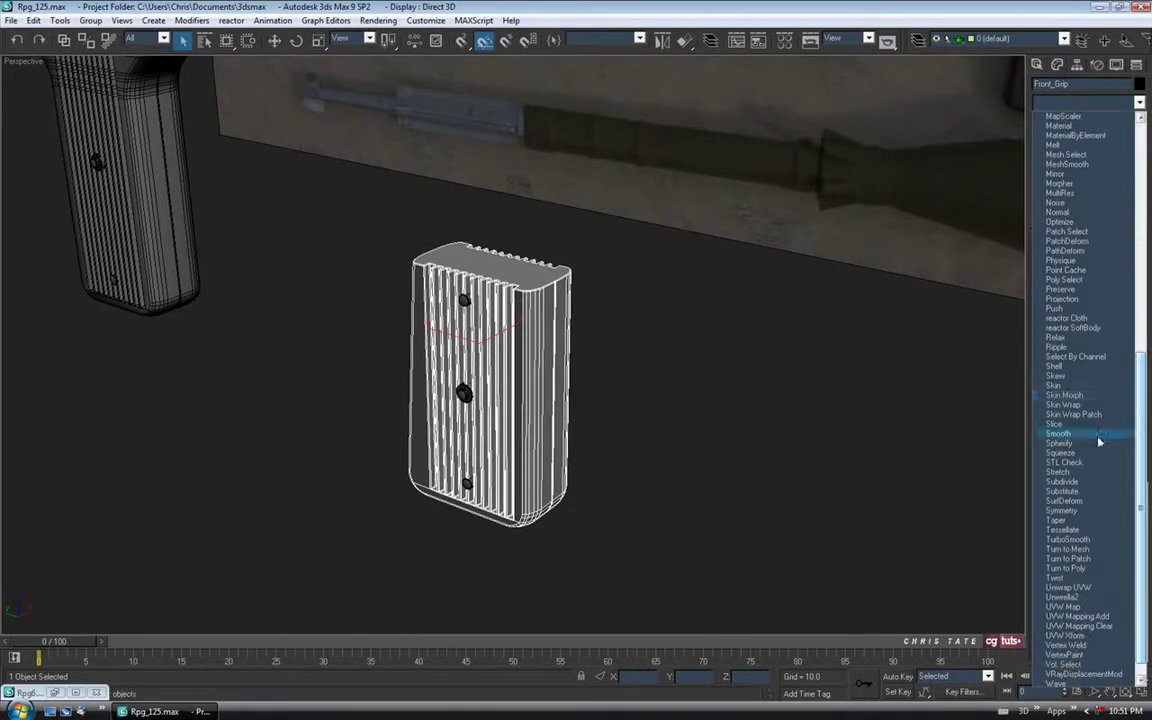
click(1060, 438)
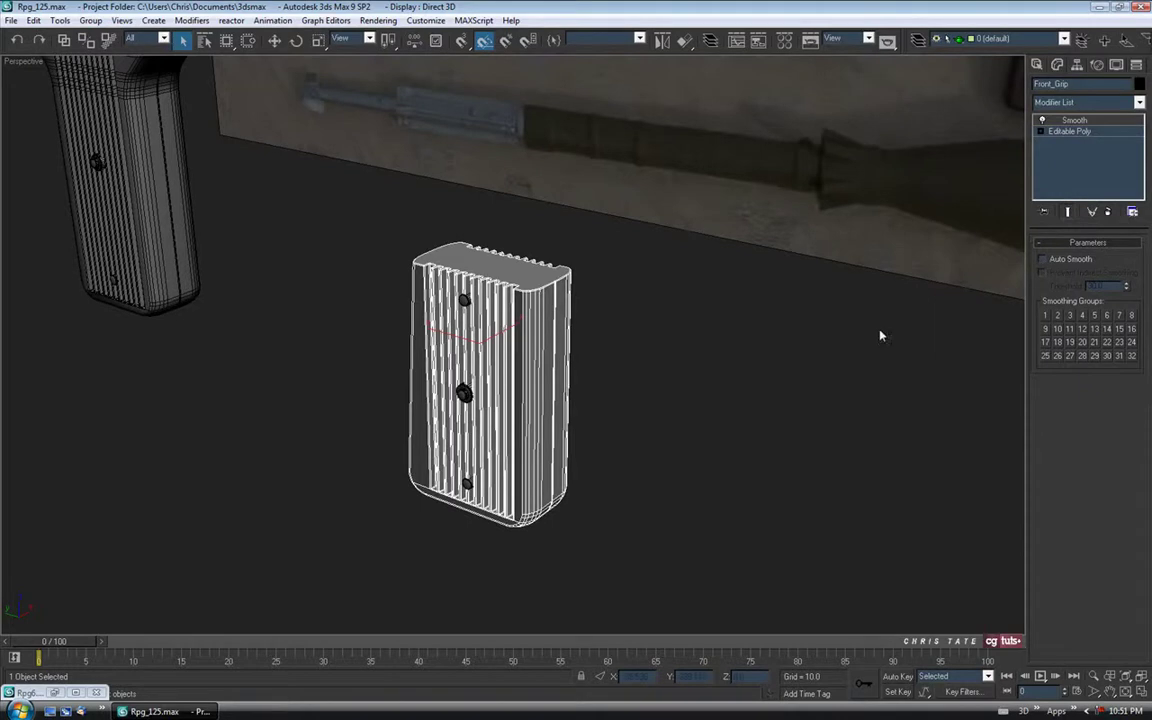
Enable Auto Smooth on the front grip's Smooth modifier and deselect the grip.
scroll(812, 327, up, 5)
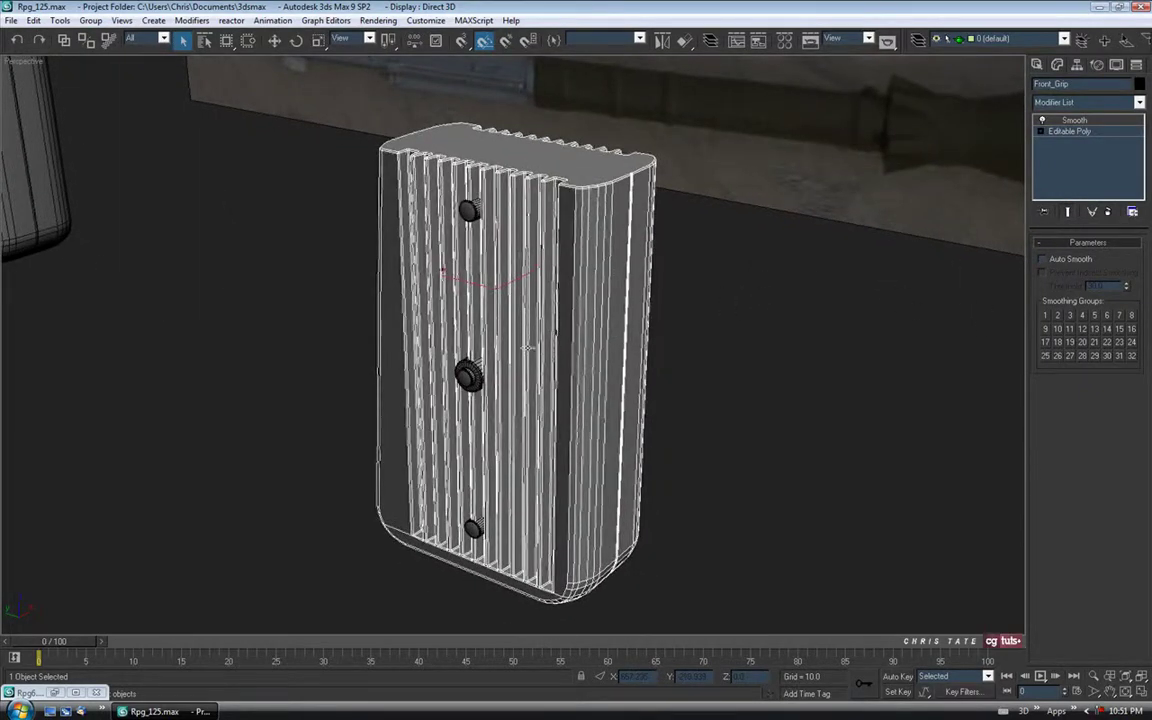
middle_drag(533, 271, 555, 283)
alt+middle_drag(481, 343, 489, 291)
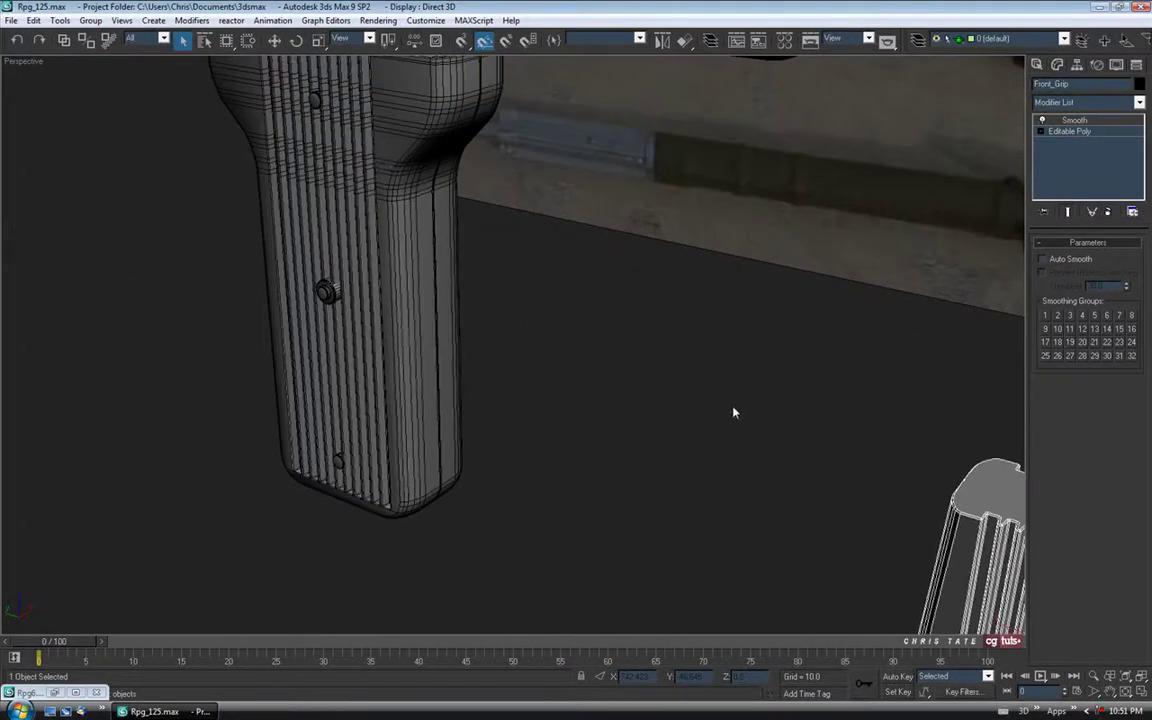
alt+middle_drag(708, 363, 555, 253)
alt+middle_drag(620, 238, 629, 253)
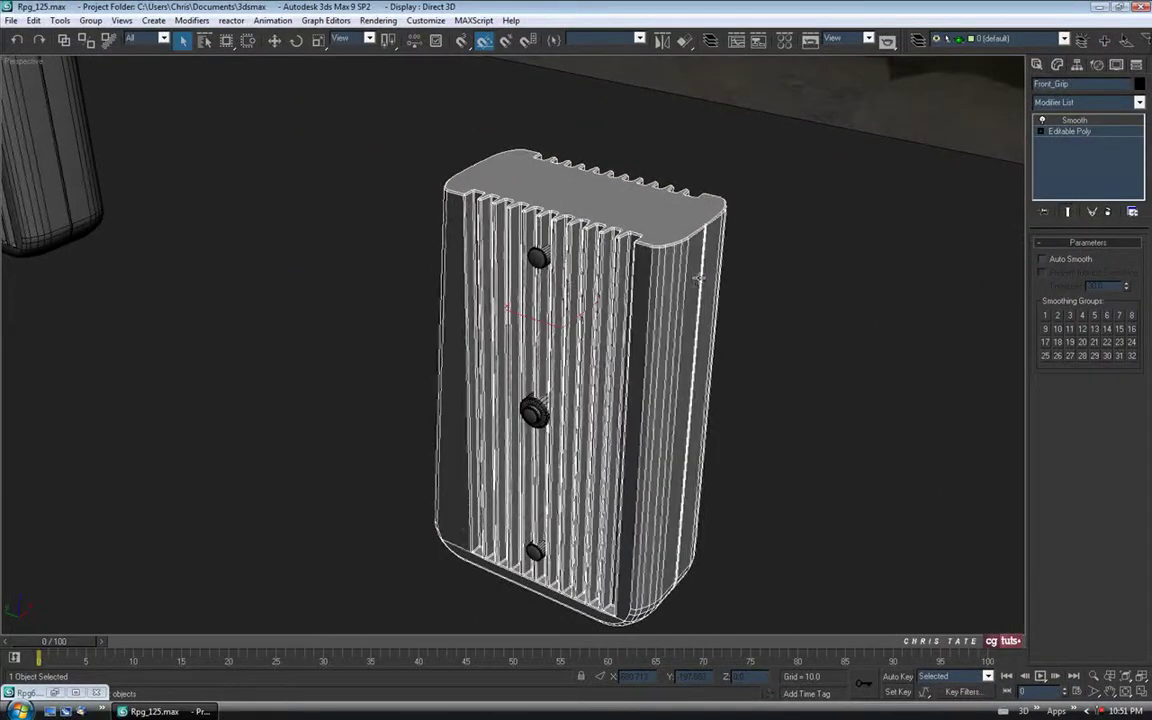
click(1041, 261)
middle_drag(593, 258, 627, 237)
scroll(624, 232, down, 3)
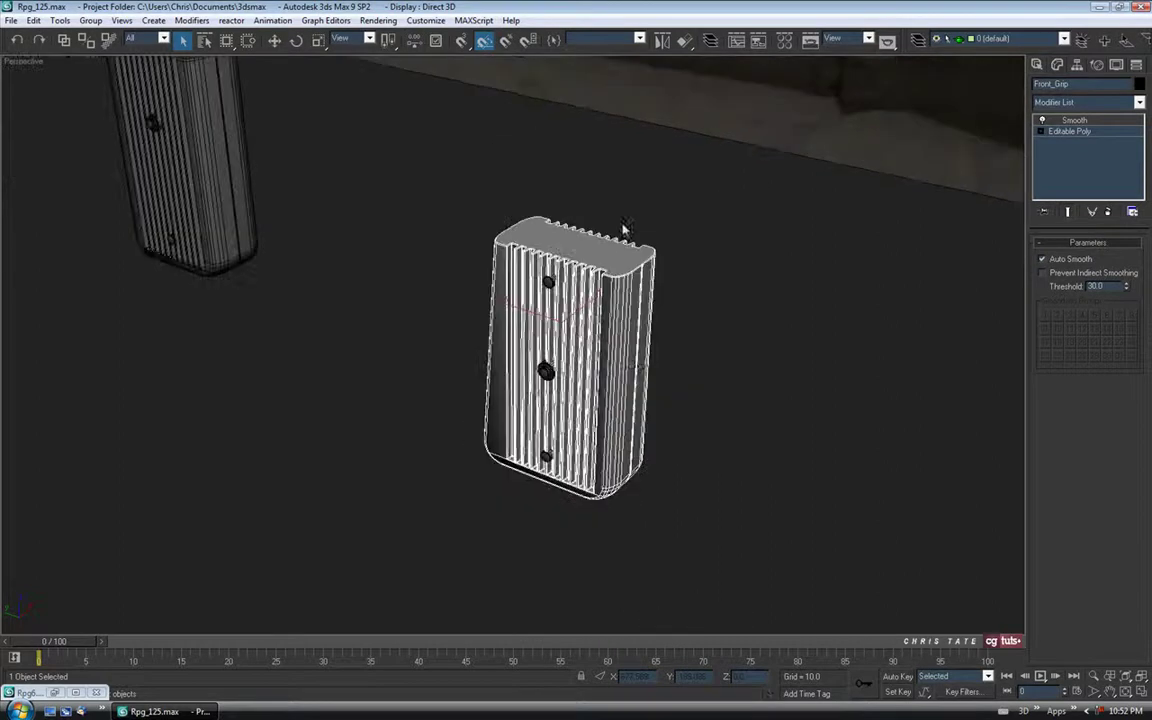
alt+middle_drag(380, 235, 585, 362)
scroll(585, 362, down, 4)
scroll(603, 330, up, 1)
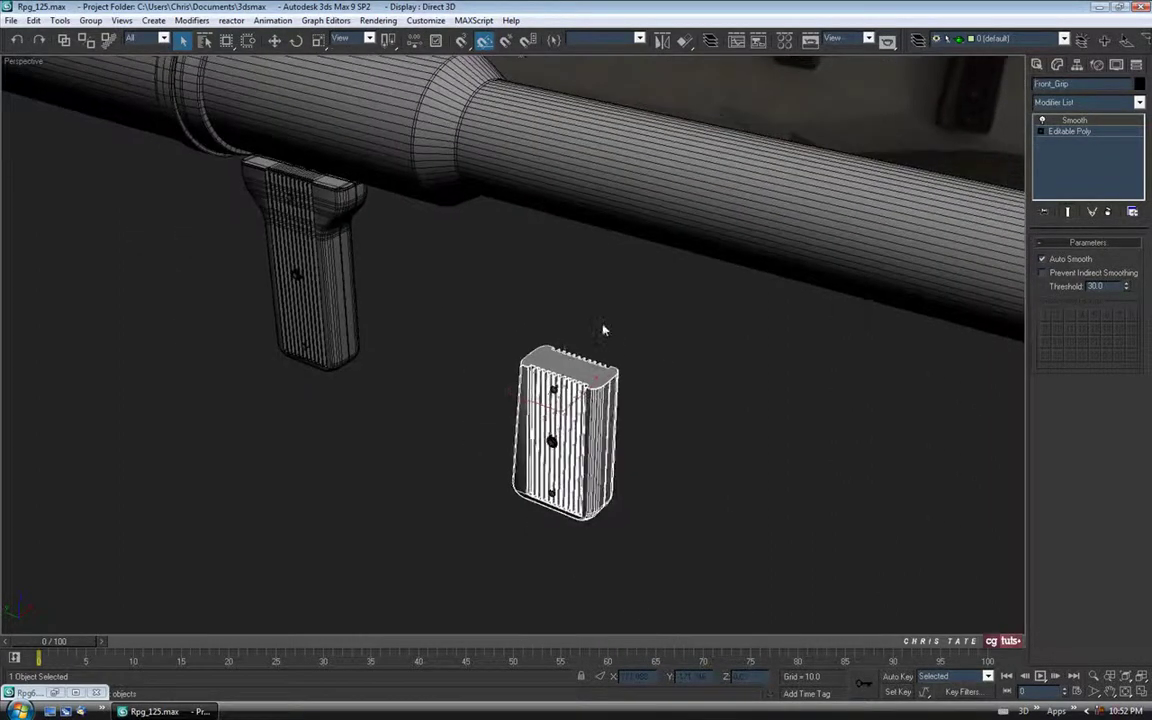
click(608, 350)
Examine the trigger housing area above the front grip on the reference in the maximized Left view.
alt+middle_drag(609, 354, 744, 190)
middle_drag(744, 190, 668, 277)
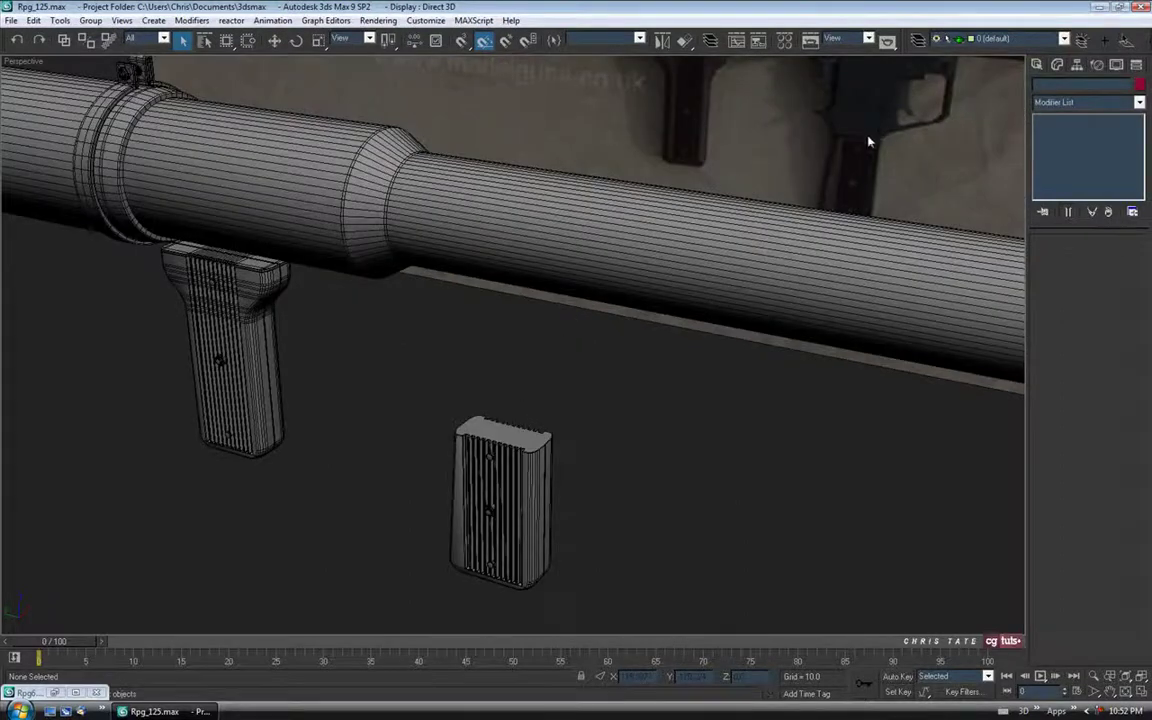
middle_drag(727, 427, 741, 429)
key(alt+w)
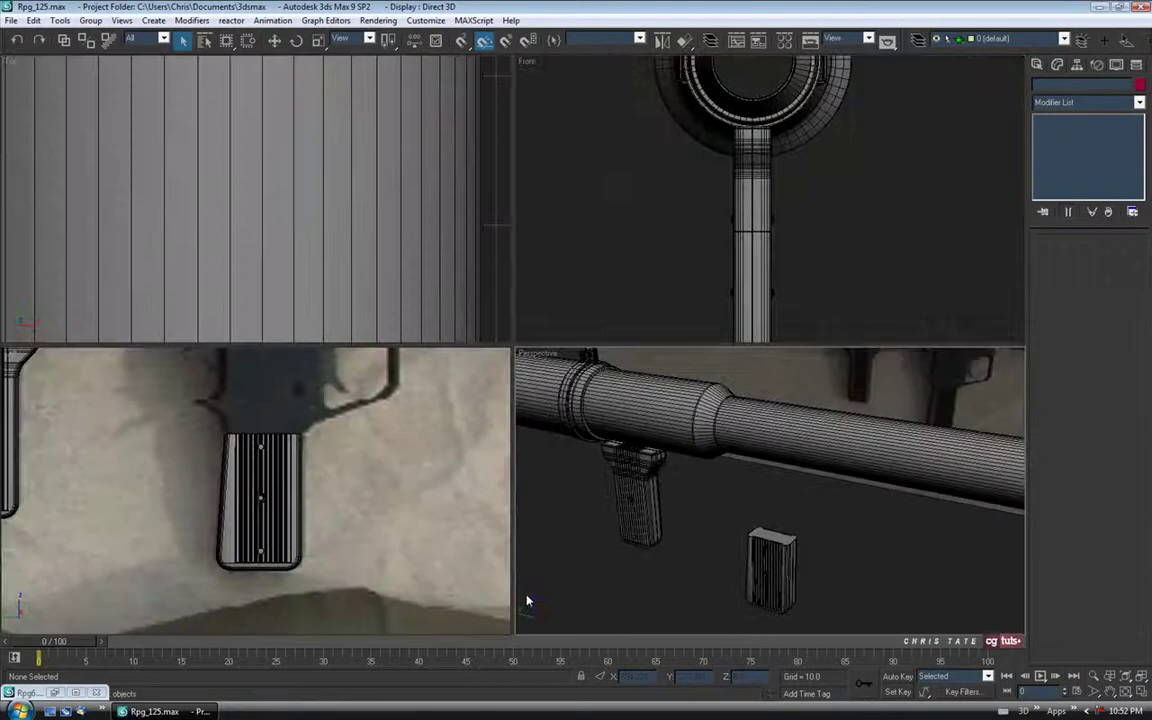
right_click(417, 437)
key(alt+w)
middle_drag(587, 280, 548, 483)
middle_drag(567, 312, 536, 334)
scroll(536, 335, up, 2)
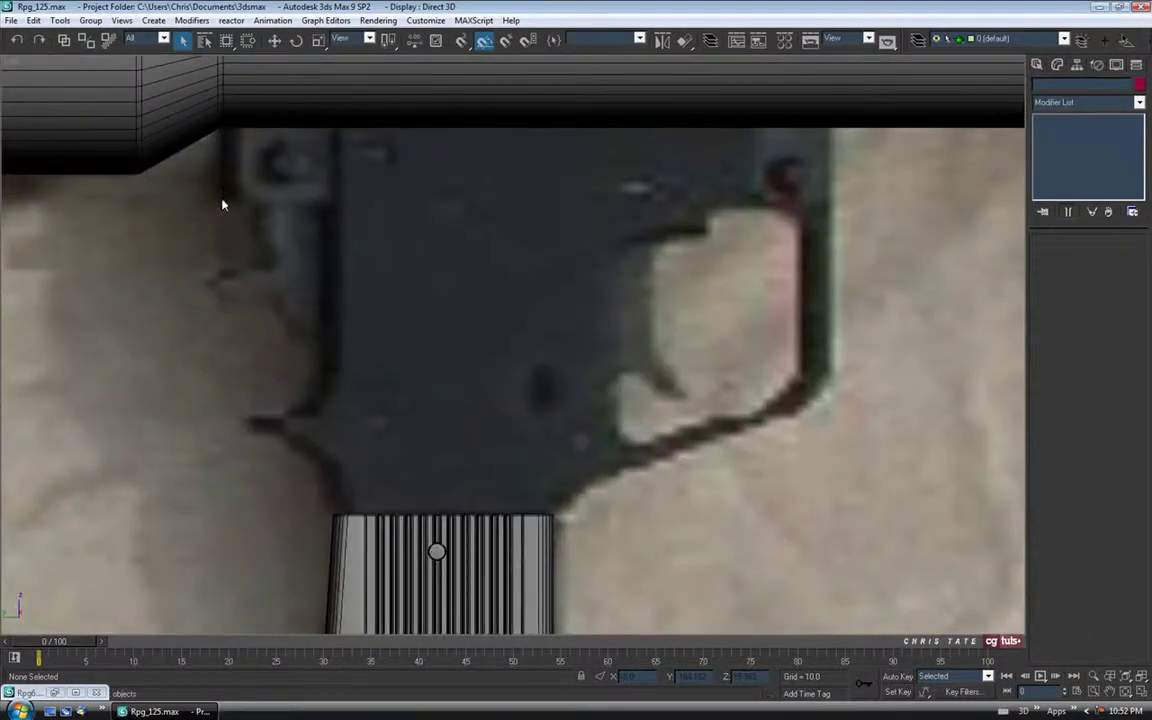
middle_drag(408, 396, 428, 391)
Study the shape of the trigger housing and trigger guard in the Rpg6.jpg reference image.
click(55, 693)
middle_drag(257, 400, 238, 385)
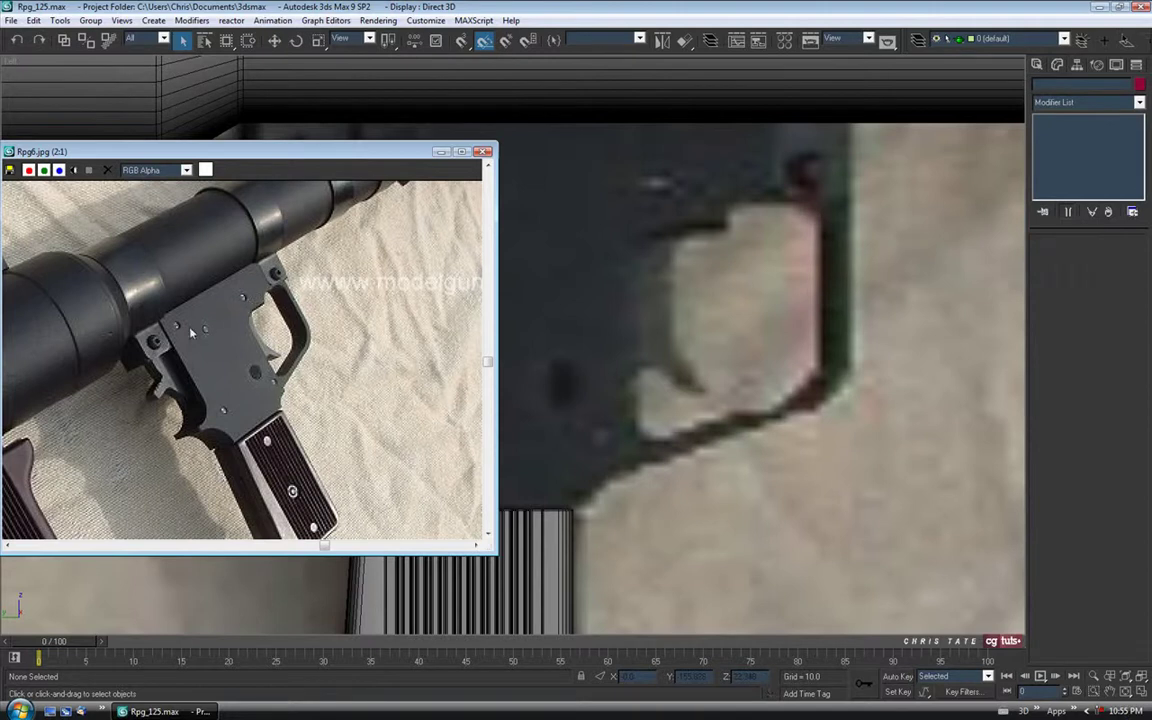
middle_drag(235, 385, 243, 333)
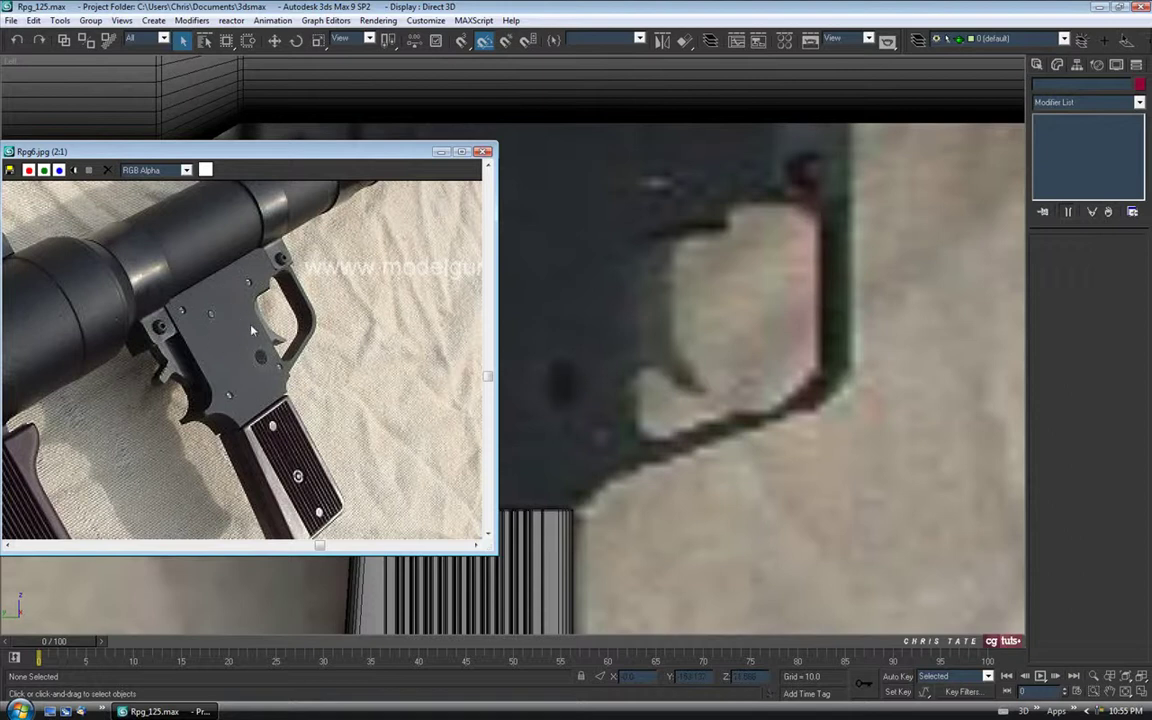
middle_drag(246, 292, 242, 303)
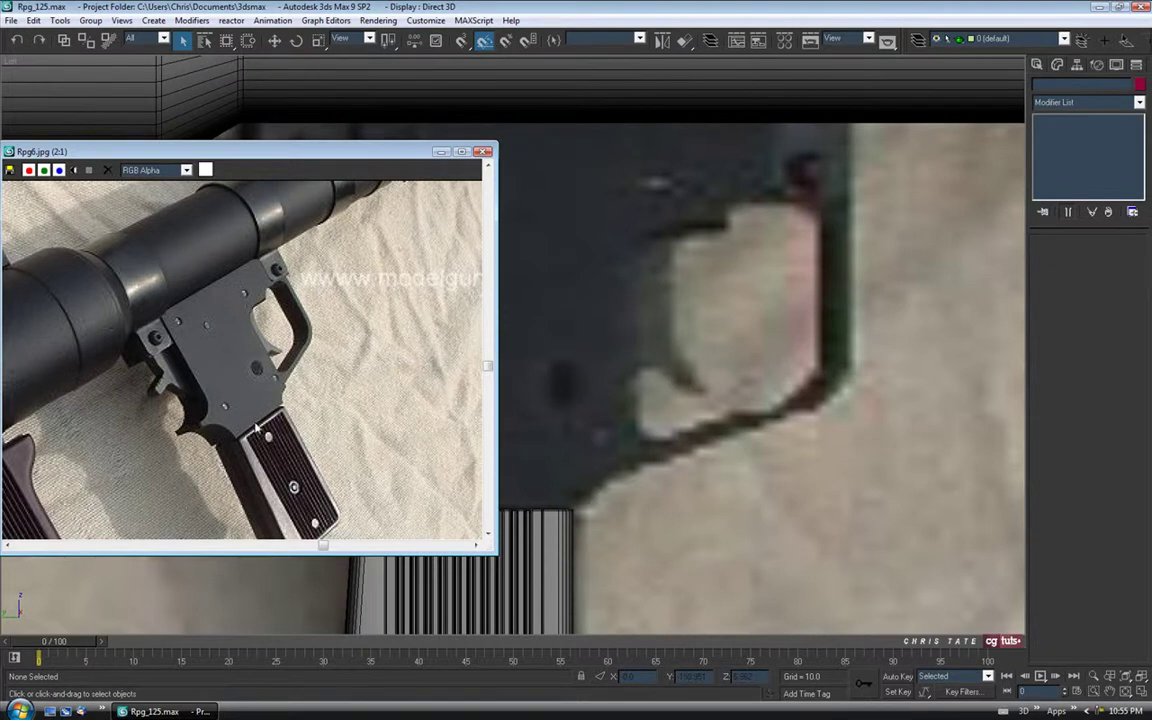
middle_drag(245, 372, 243, 380)
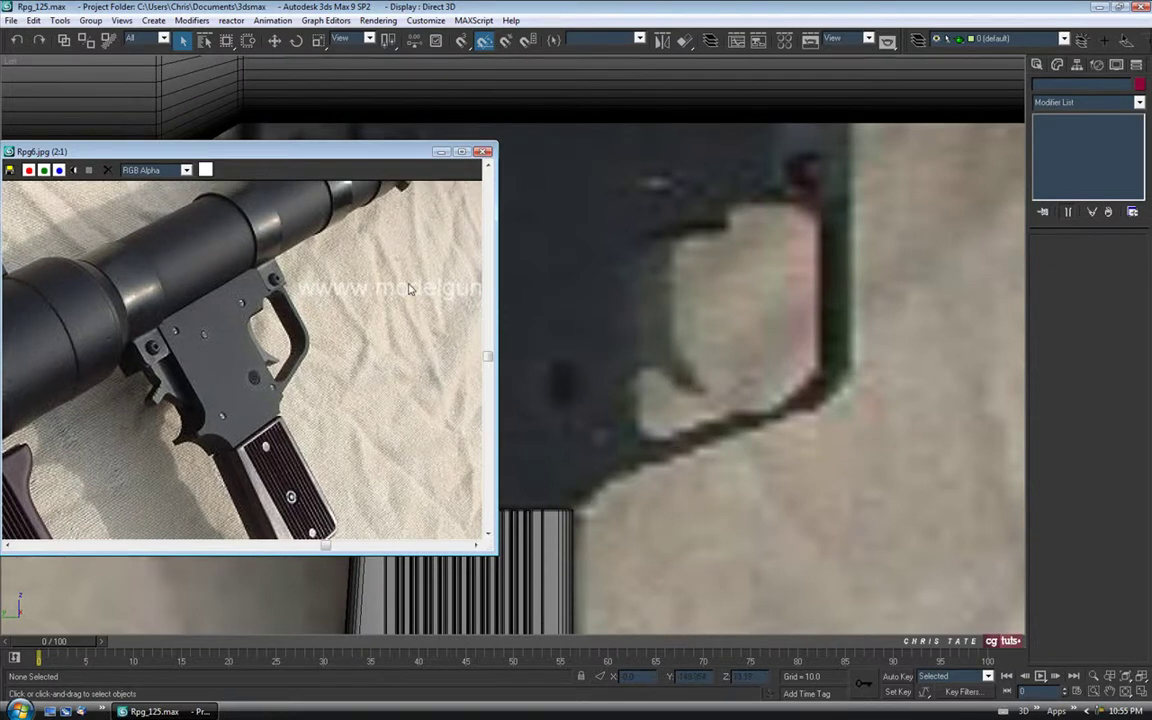
click(441, 152)
scroll(617, 303, up, 2)
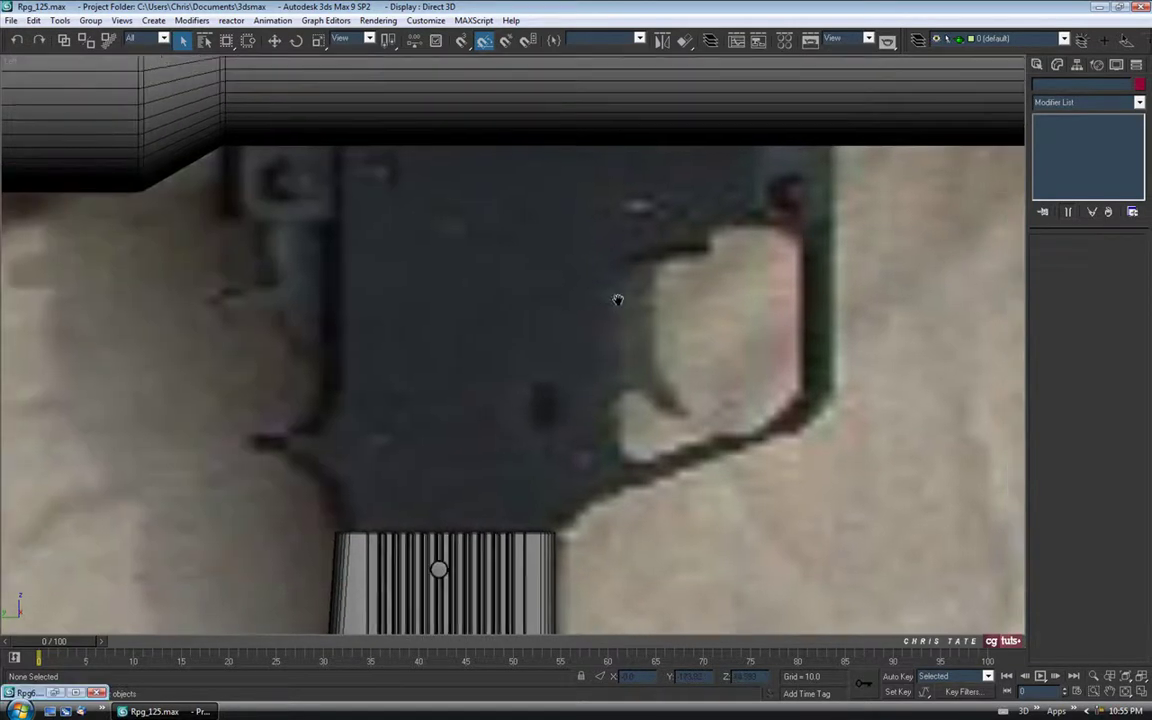
Start a spline Line in the Left view for tracing the trigger housing over the reference.
click(1037, 65)
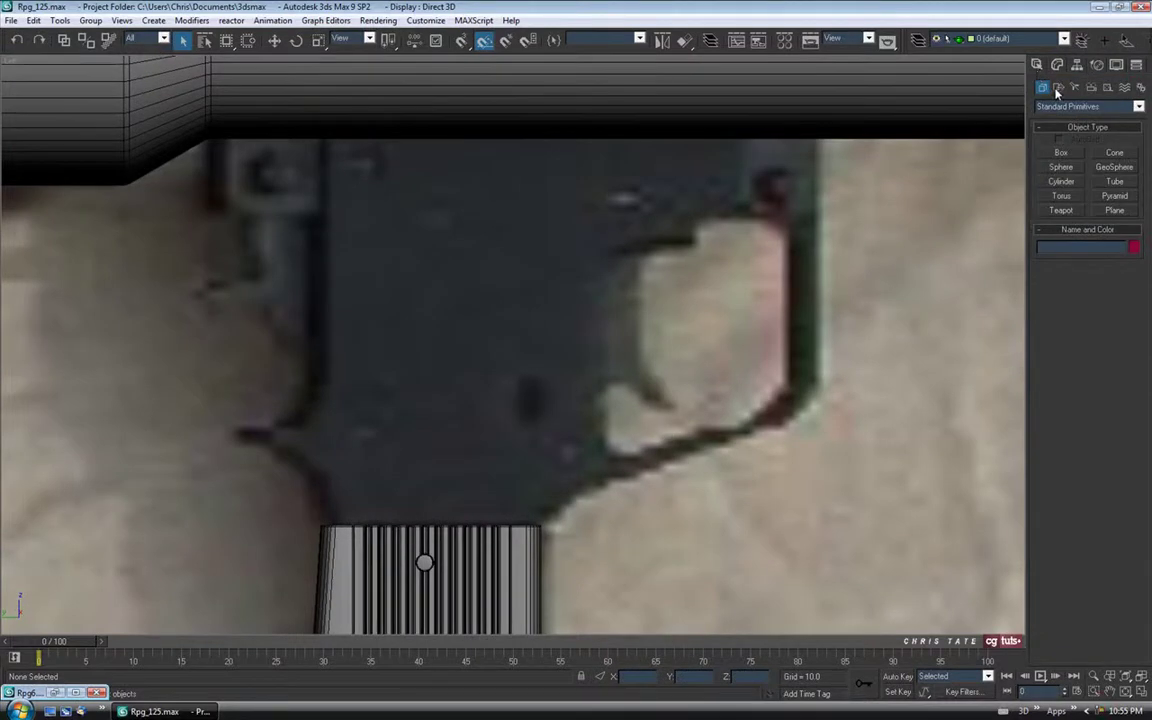
click(1059, 87)
click(1060, 165)
middle_drag(813, 278, 769, 159)
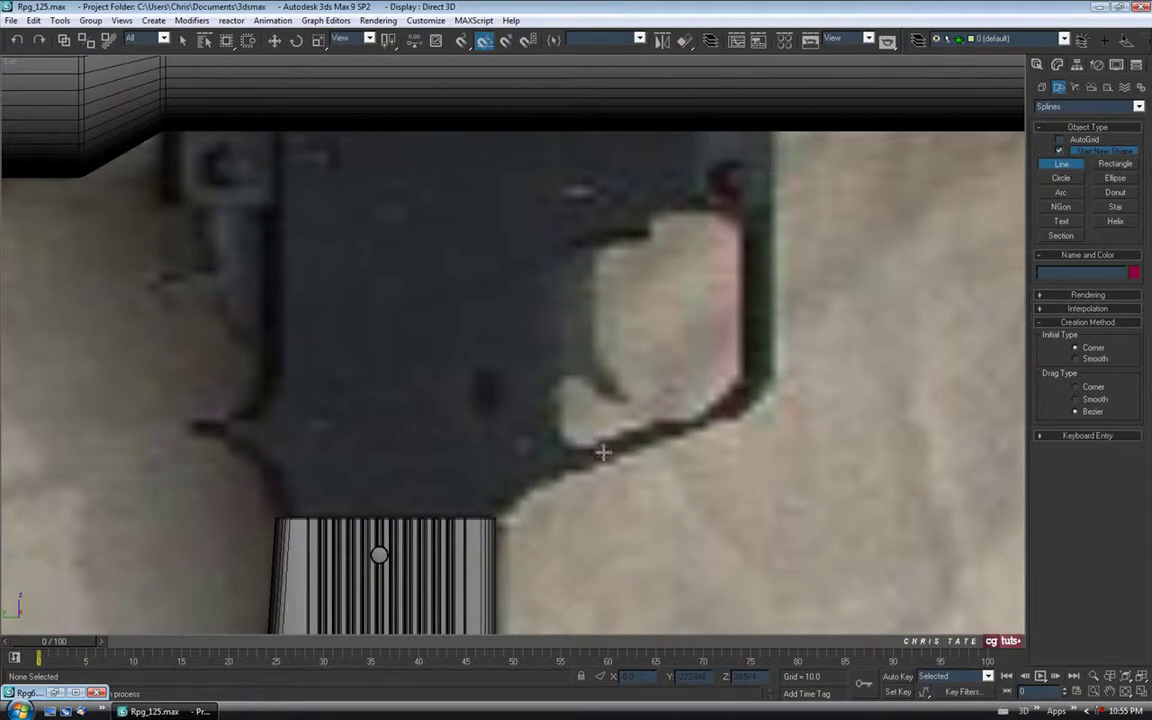
middle_drag(639, 309, 640, 318)
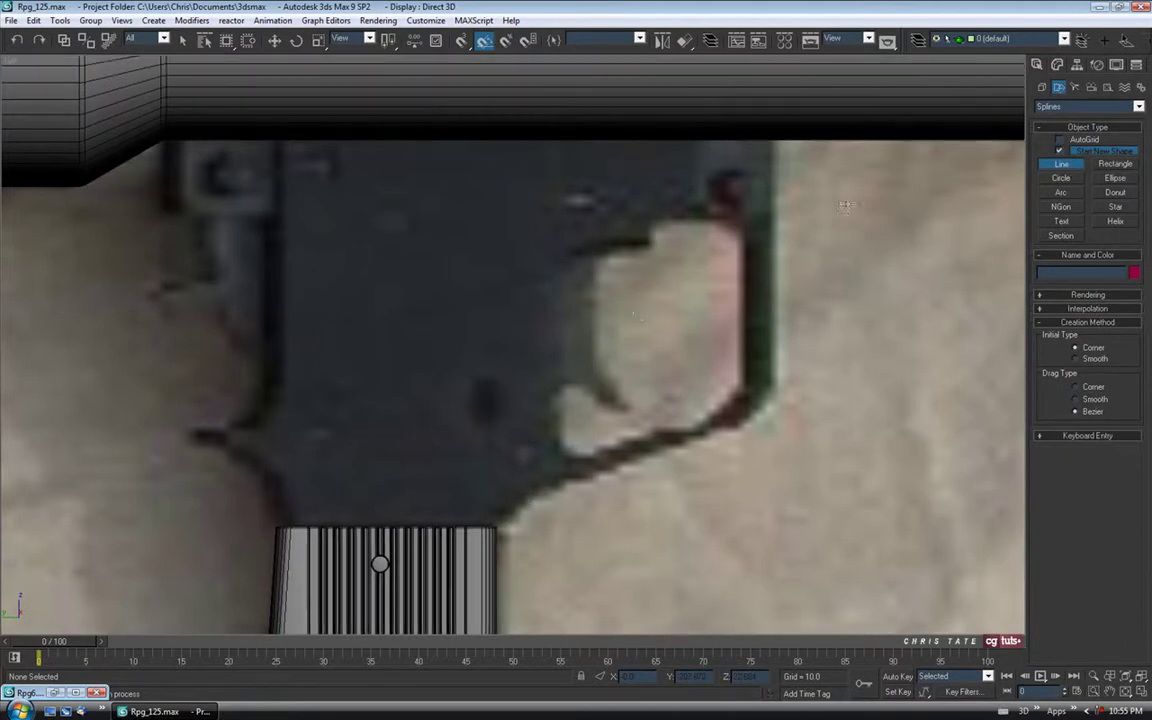
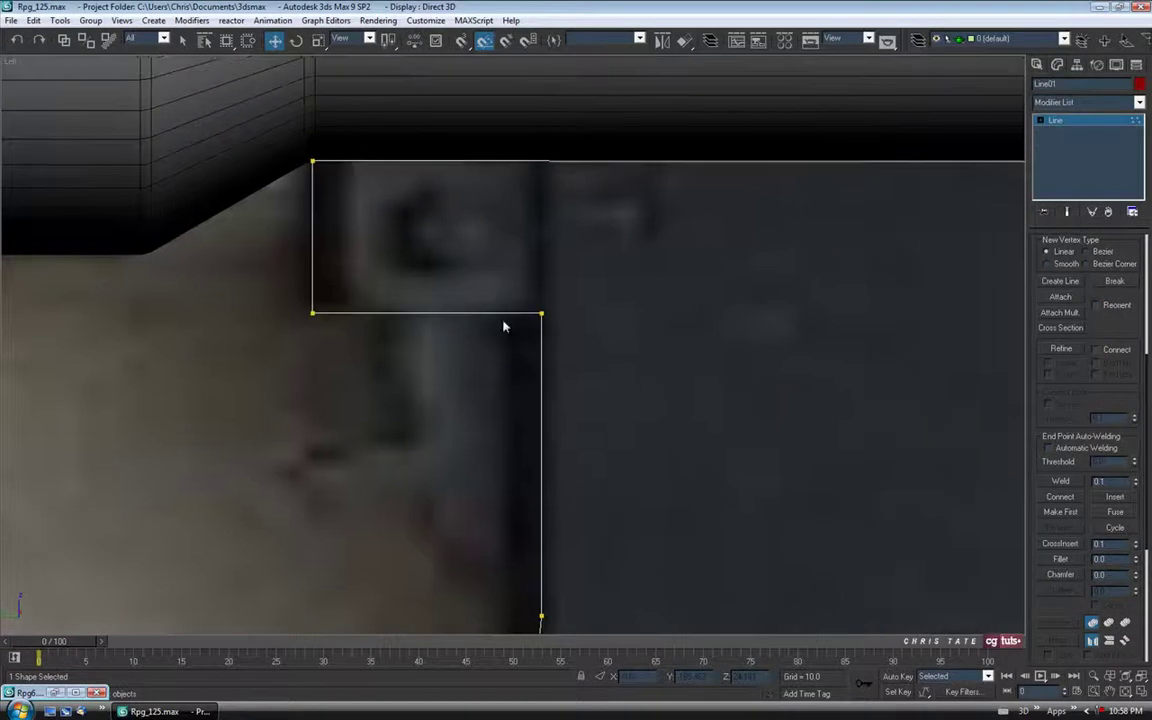
Compare the traced trigger housing outline with the Rpg6.jpg reference image.
click(54, 692)
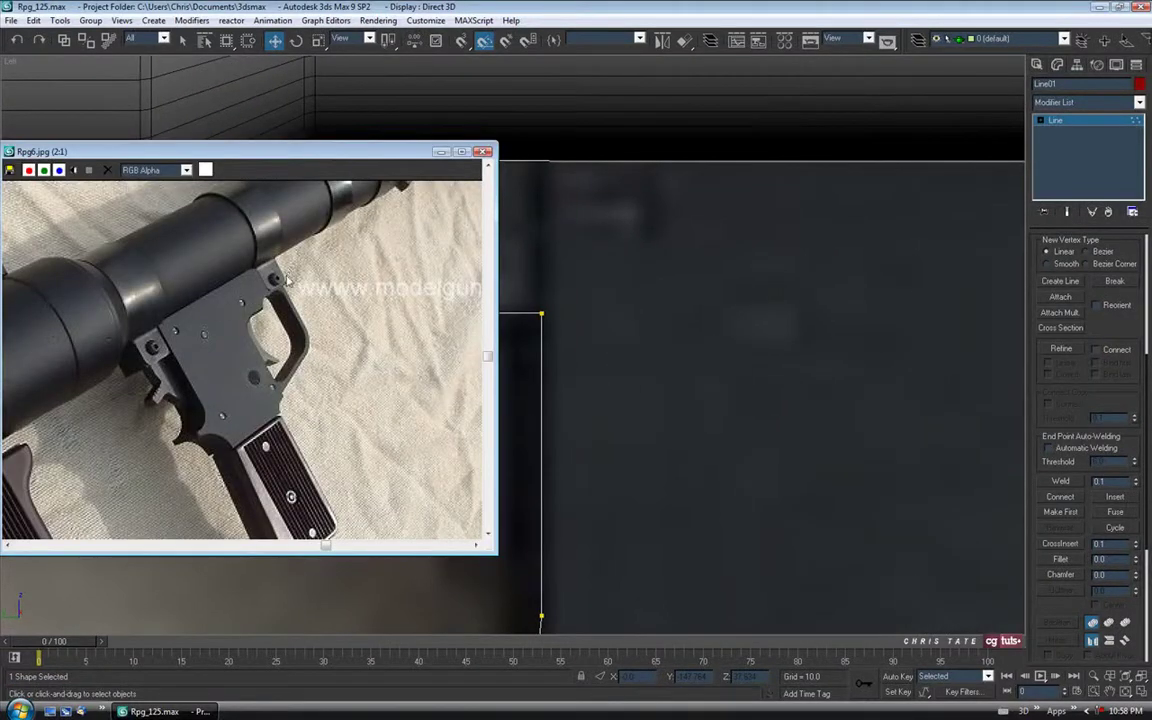
click(441, 152)
middle_drag(653, 418, 537, 368)
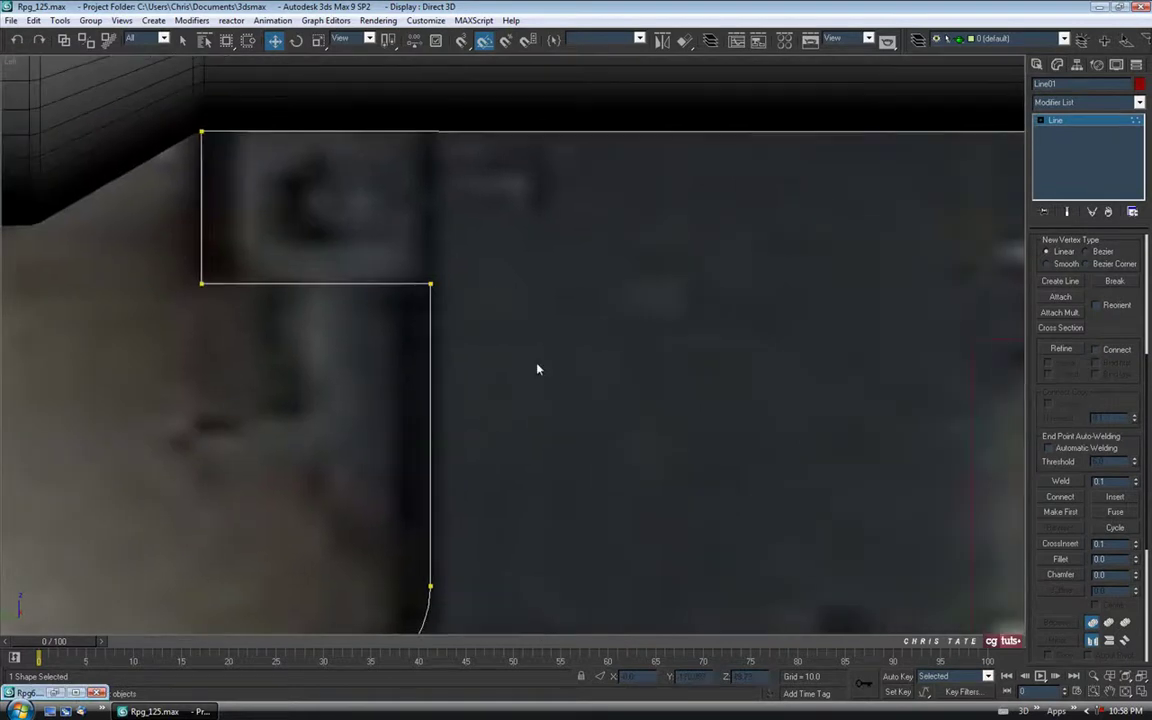
scroll(537, 368, down, 4)
middle_drag(625, 401, 489, 278)
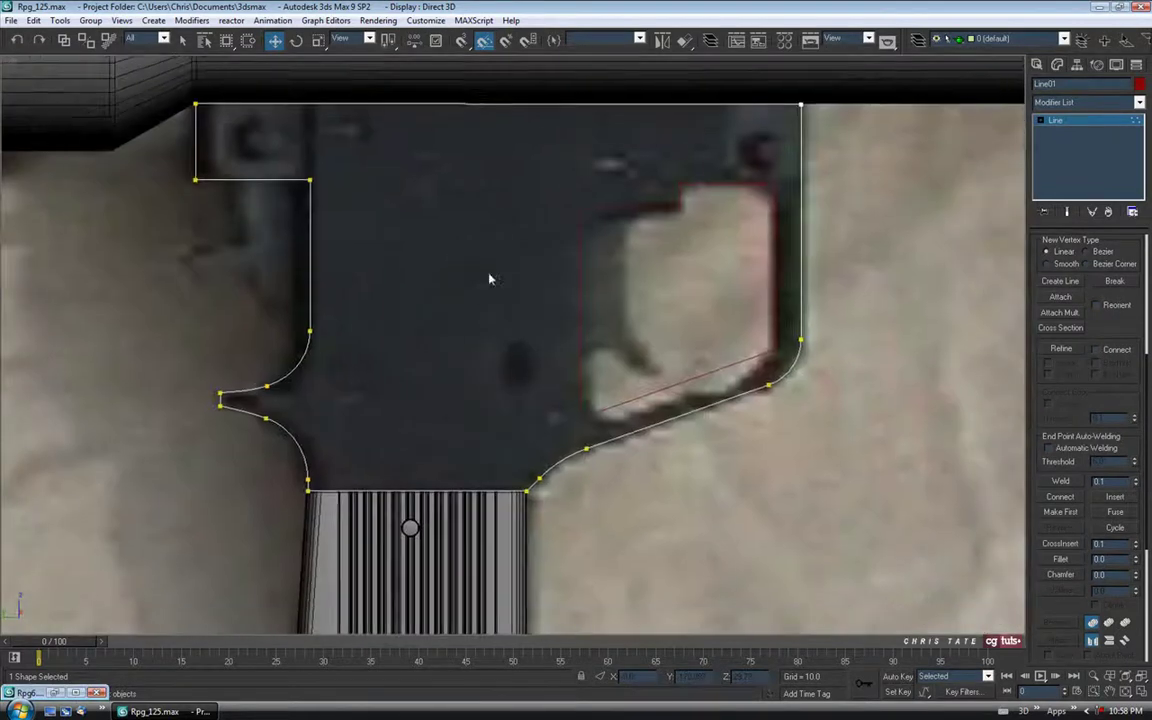
Fillet the corner between the vertical front edge and slanted lower edge of the trigger opening spline to follow the reference.
click(1079, 128)
click(773, 213)
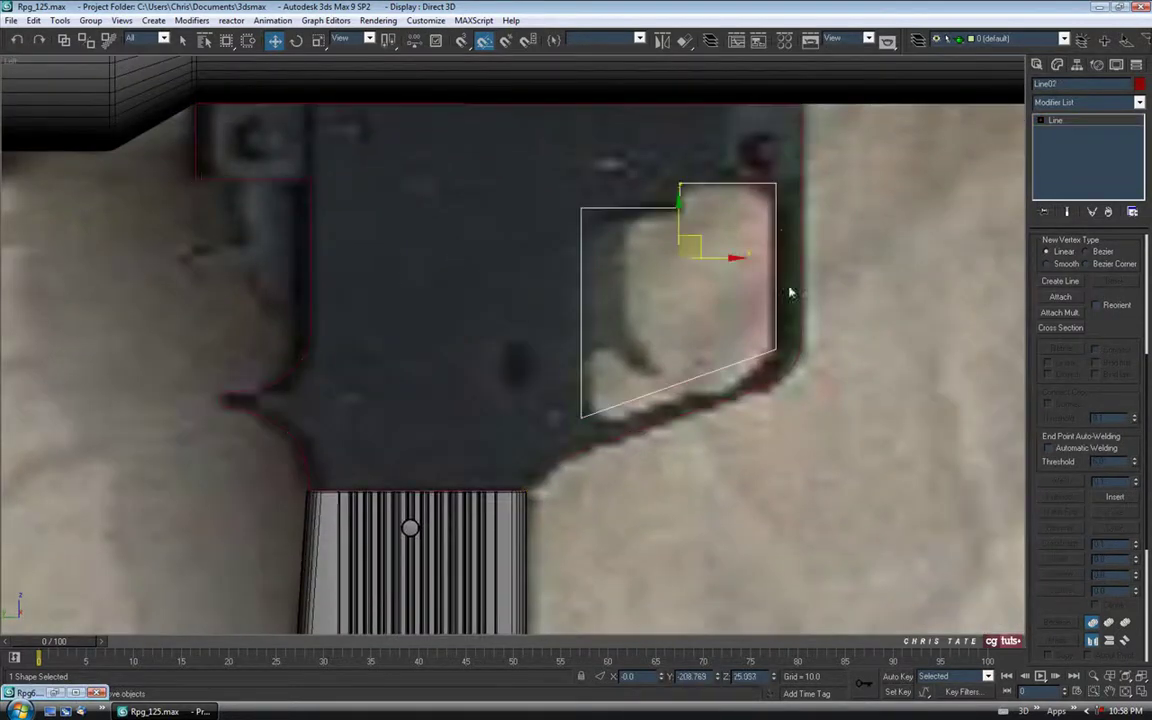
middle_drag(787, 291, 676, 336)
scroll(615, 300, up, 2)
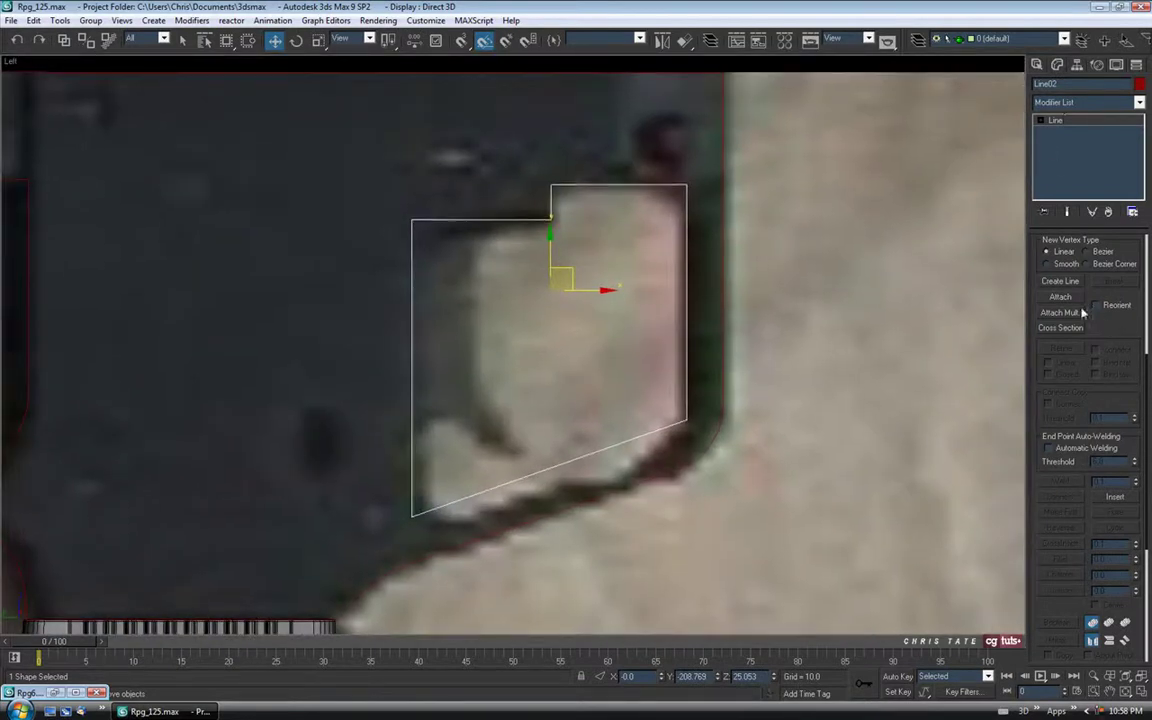
scroll(1099, 335, up, 5)
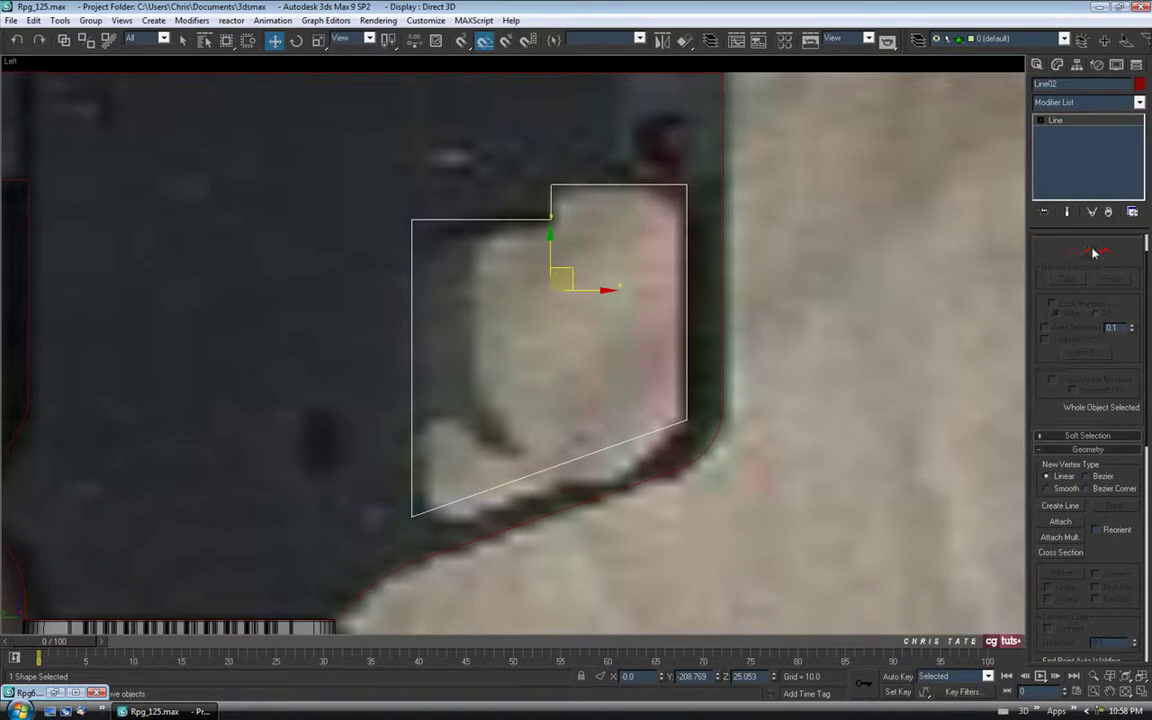
scroll(1072, 258, up, 1)
click(1041, 121)
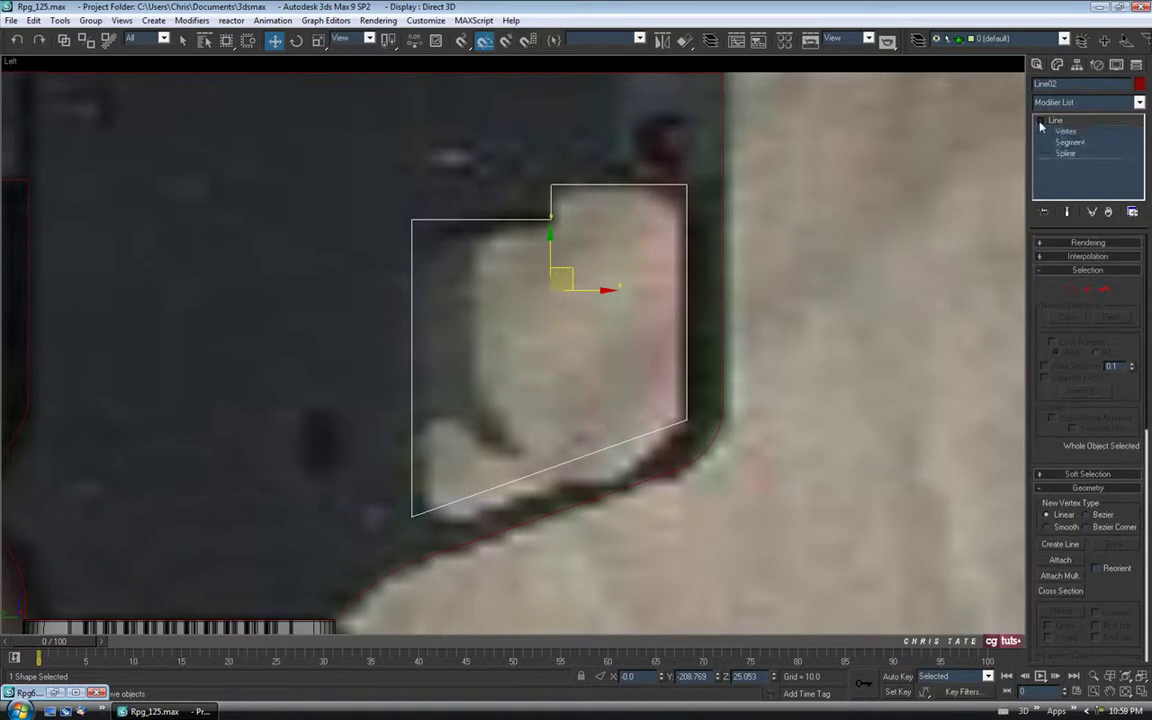
click(1065, 131)
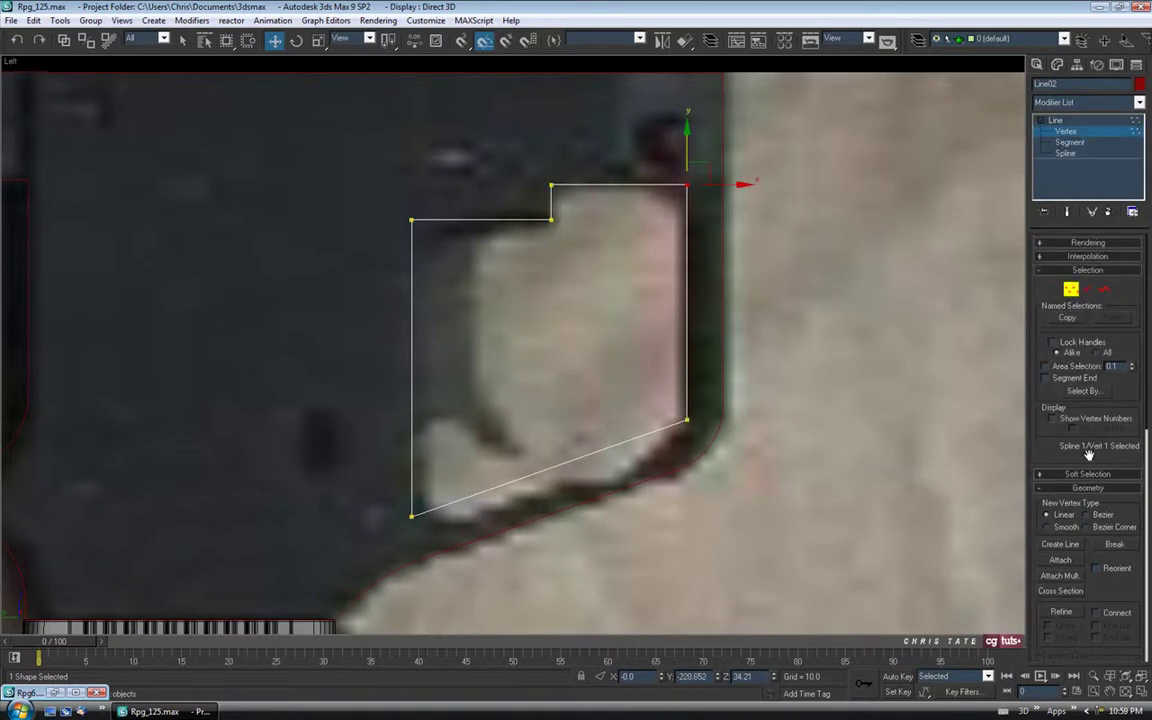
scroll(1036, 420, down, 1)
scroll(1036, 420, down, 4)
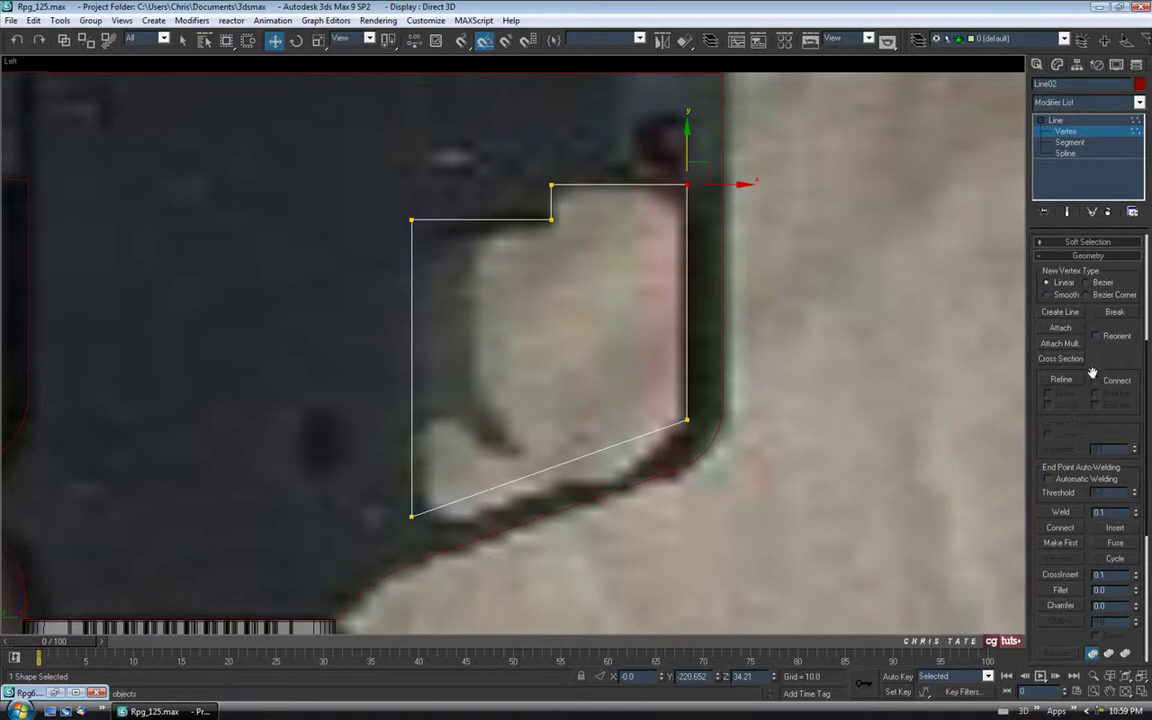
drag(1099, 362, 1093, 257)
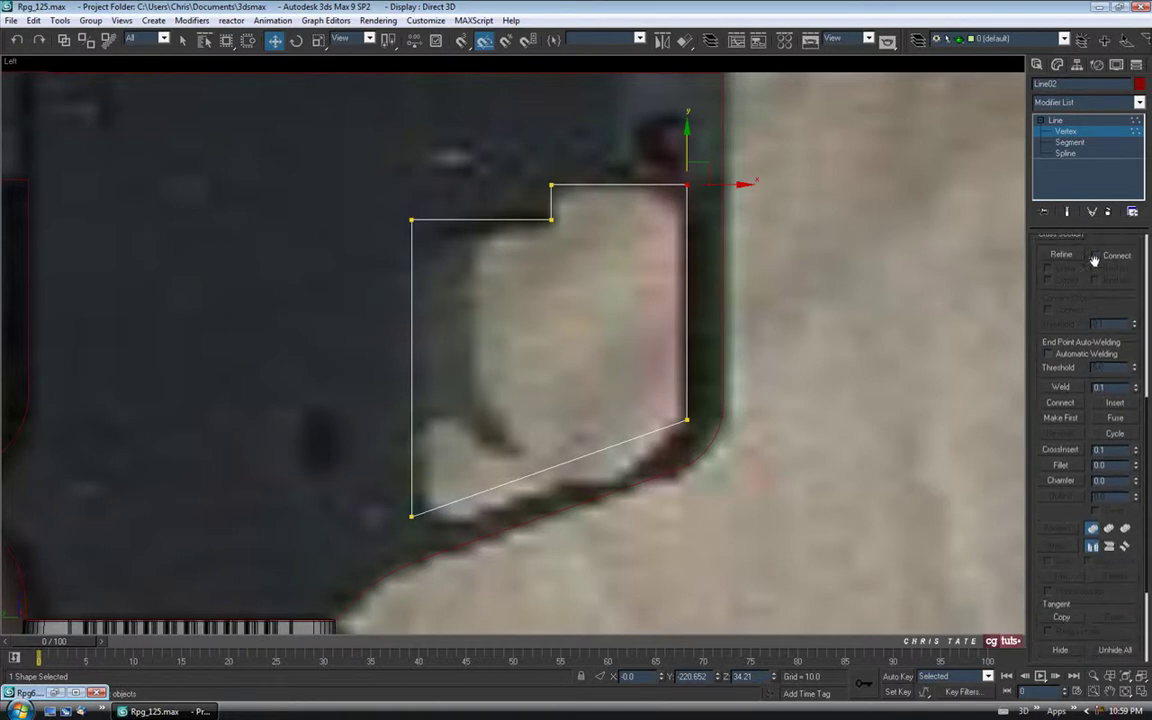
click(1061, 465)
drag(689, 421, 690, 390)
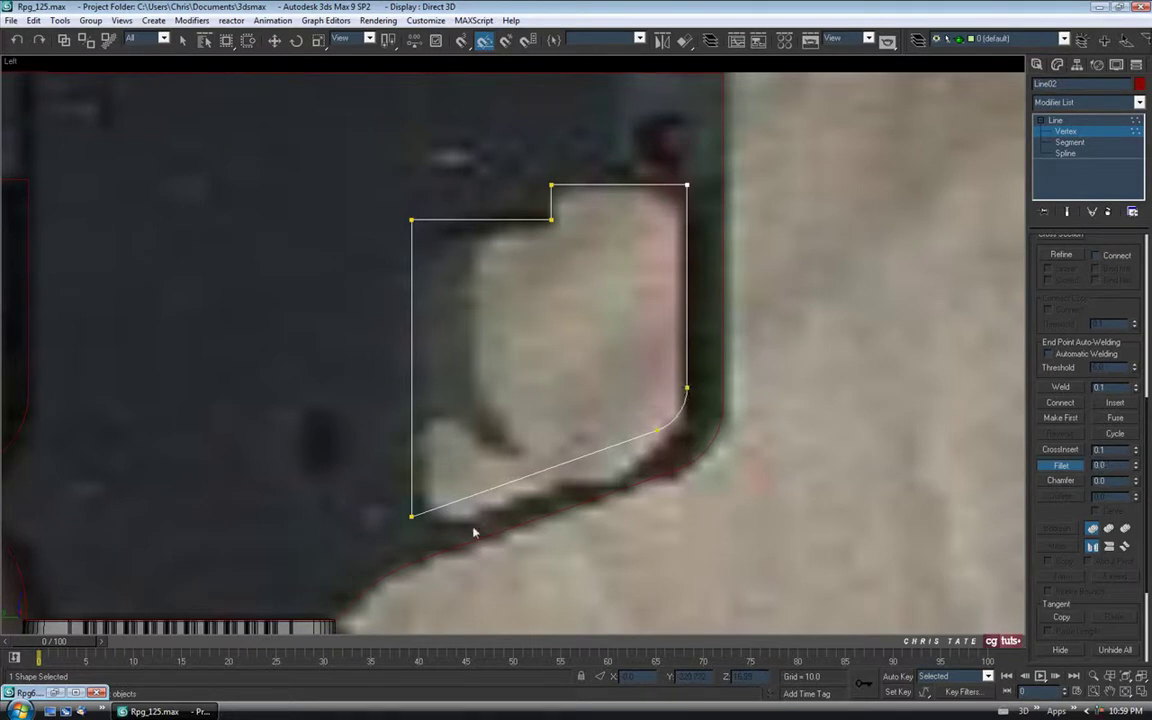
Fillet the remaining corners of the trigger opening spline, including the small step in its upper edge, and finish vertex editing.
drag(412, 516, 418, 459)
drag(413, 220, 420, 167)
drag(551, 219, 552, 178)
drag(694, 183, 688, 147)
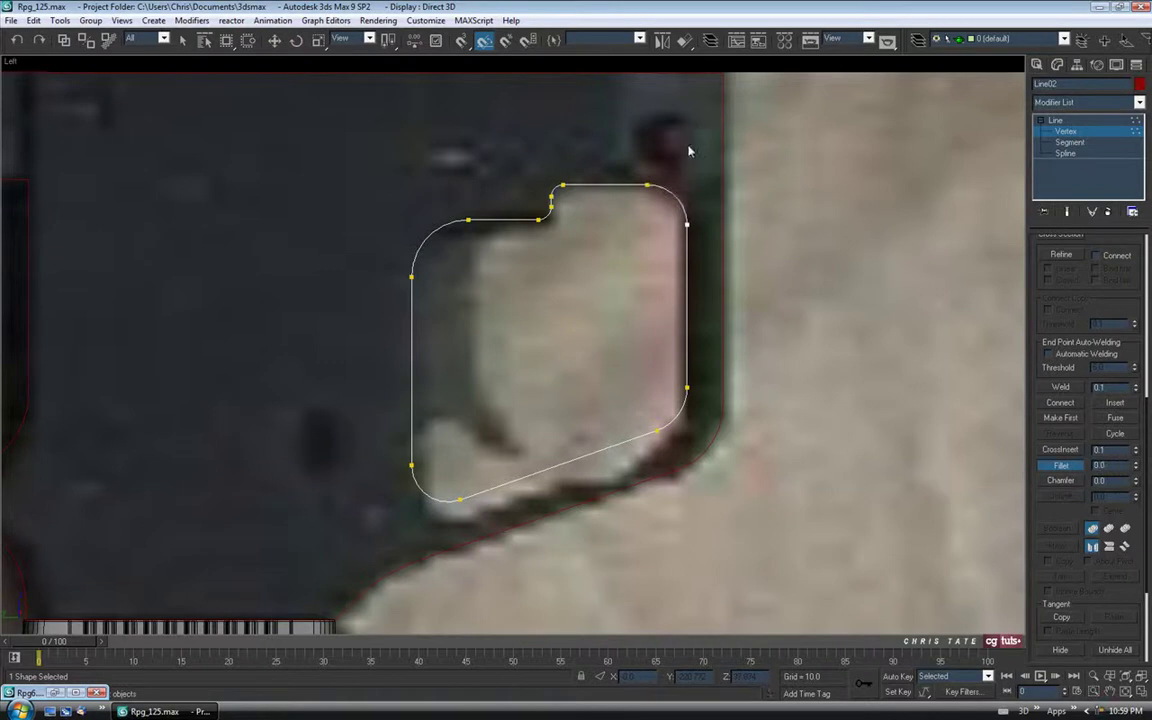
middle_drag(657, 316, 657, 347)
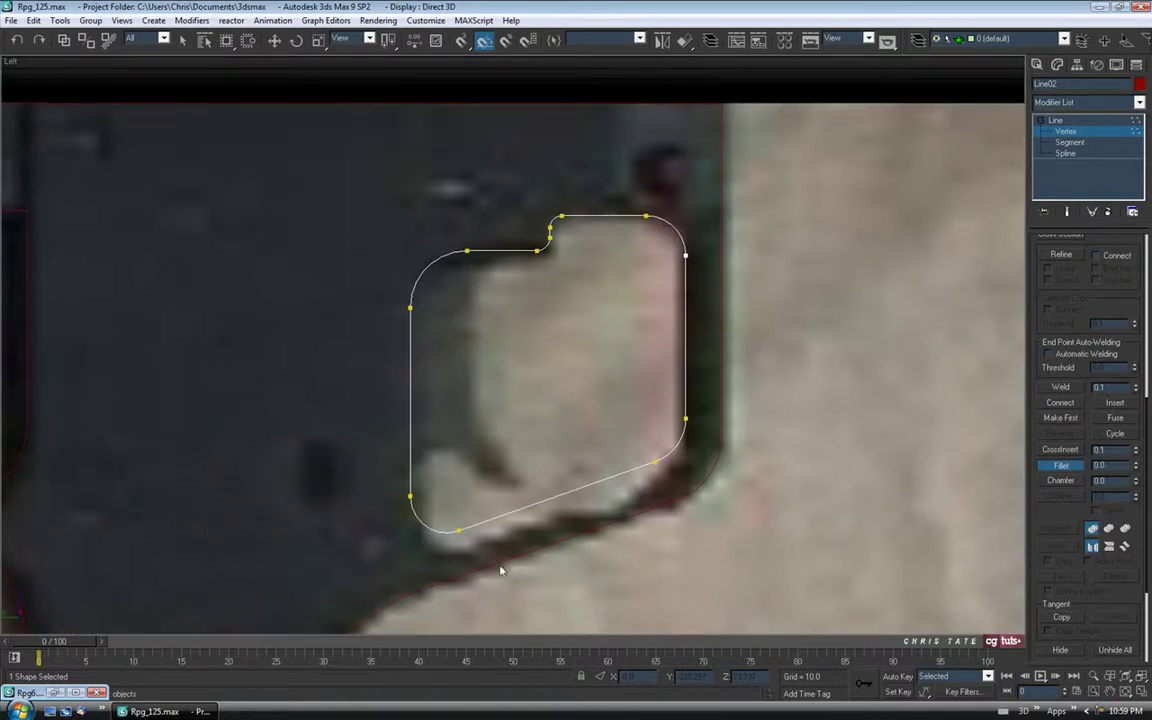
key(w)
scroll(597, 406, down, 2)
middle_drag(598, 406, 610, 421)
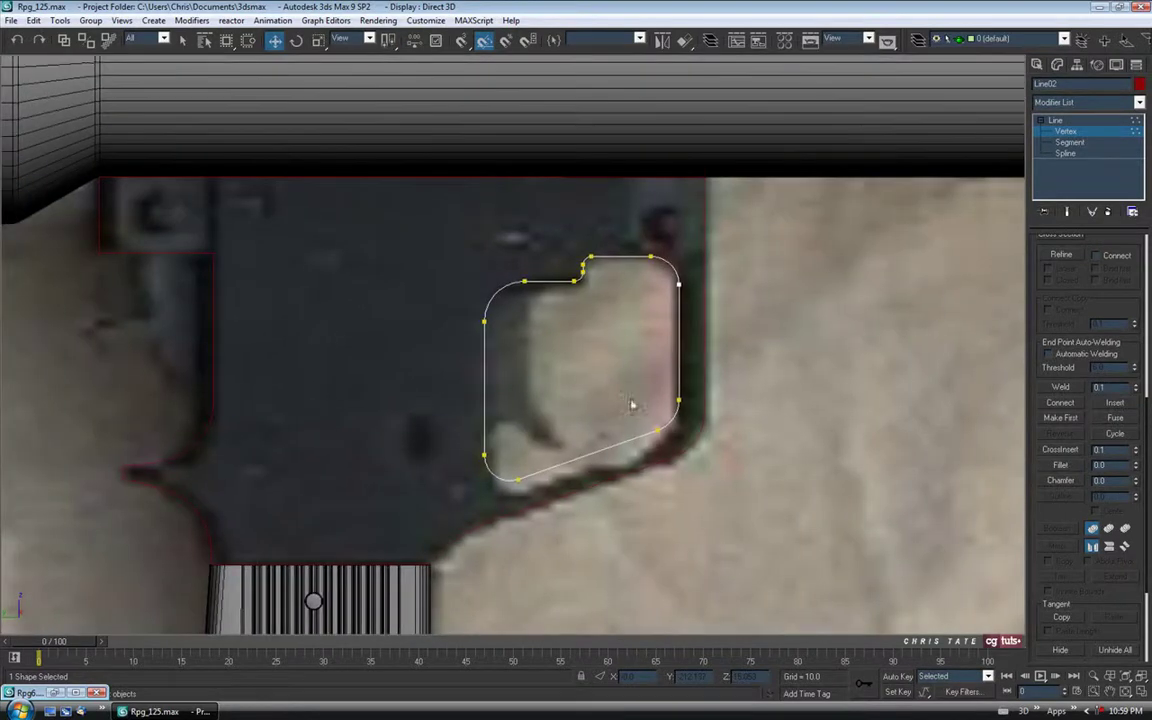
click(1066, 132)
middle_drag(718, 369, 747, 350)
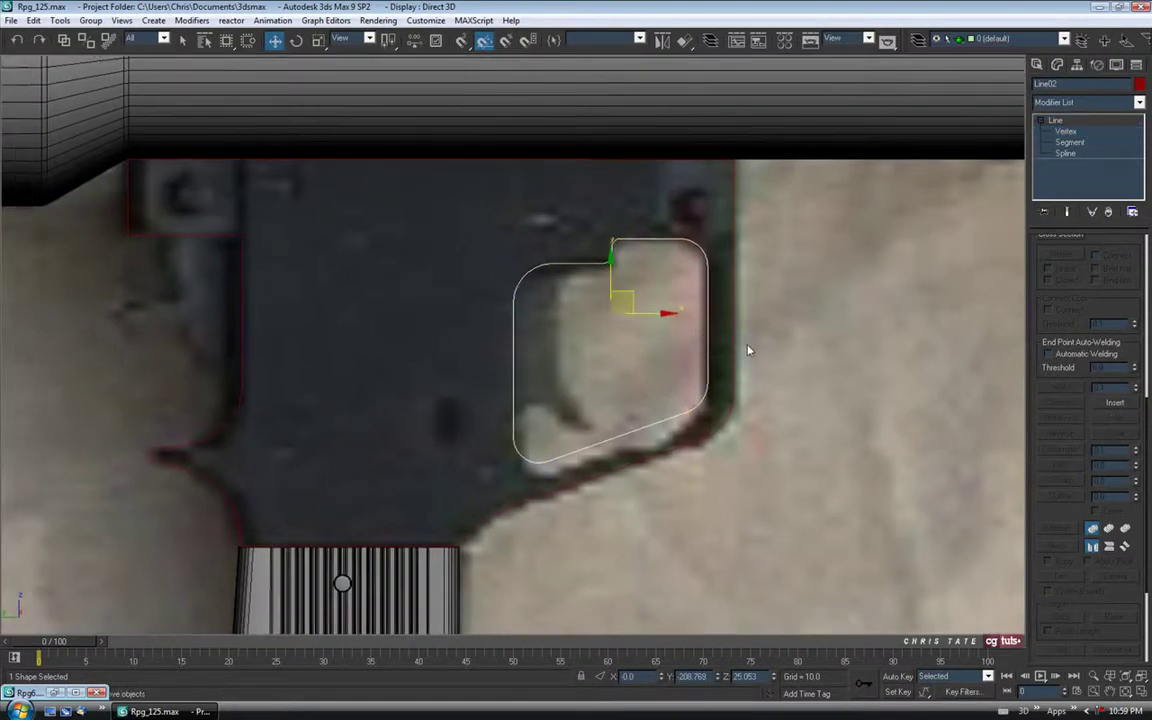
click(747, 350)
middle_drag(583, 334, 635, 330)
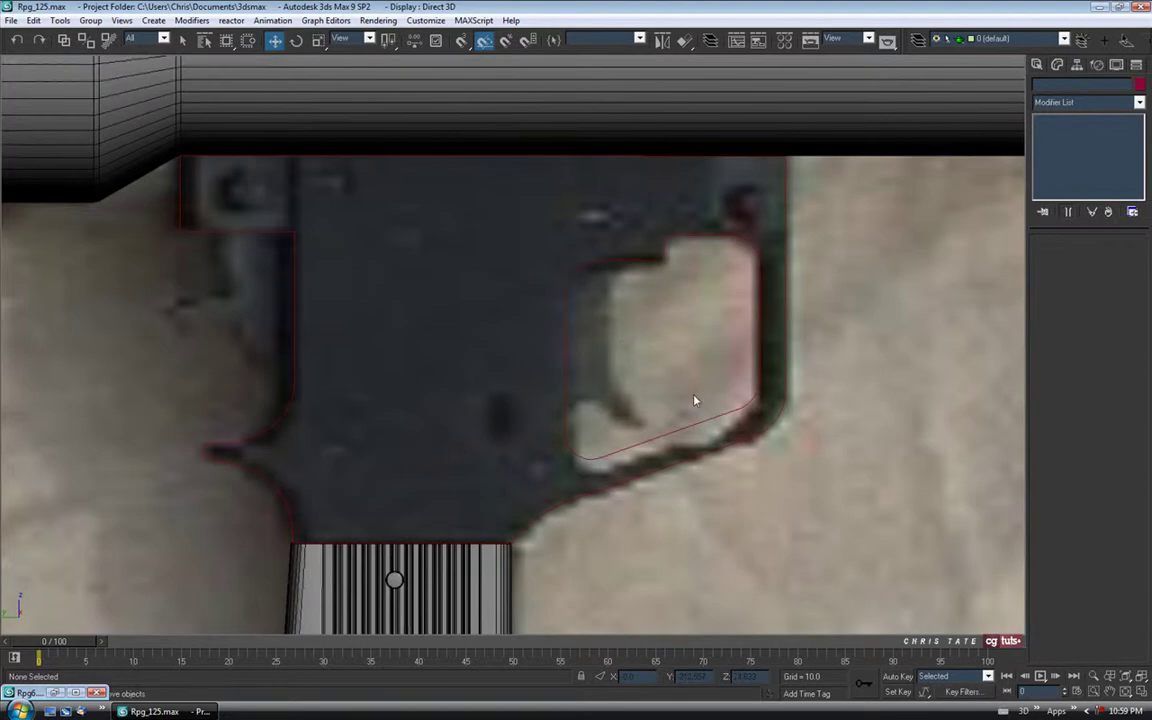
Open Rpg4.jpg from the RPG_Reference folder beside Rpg6.jpg and enlarge its view of the trigger housing to compare both sides.
click(56, 693)
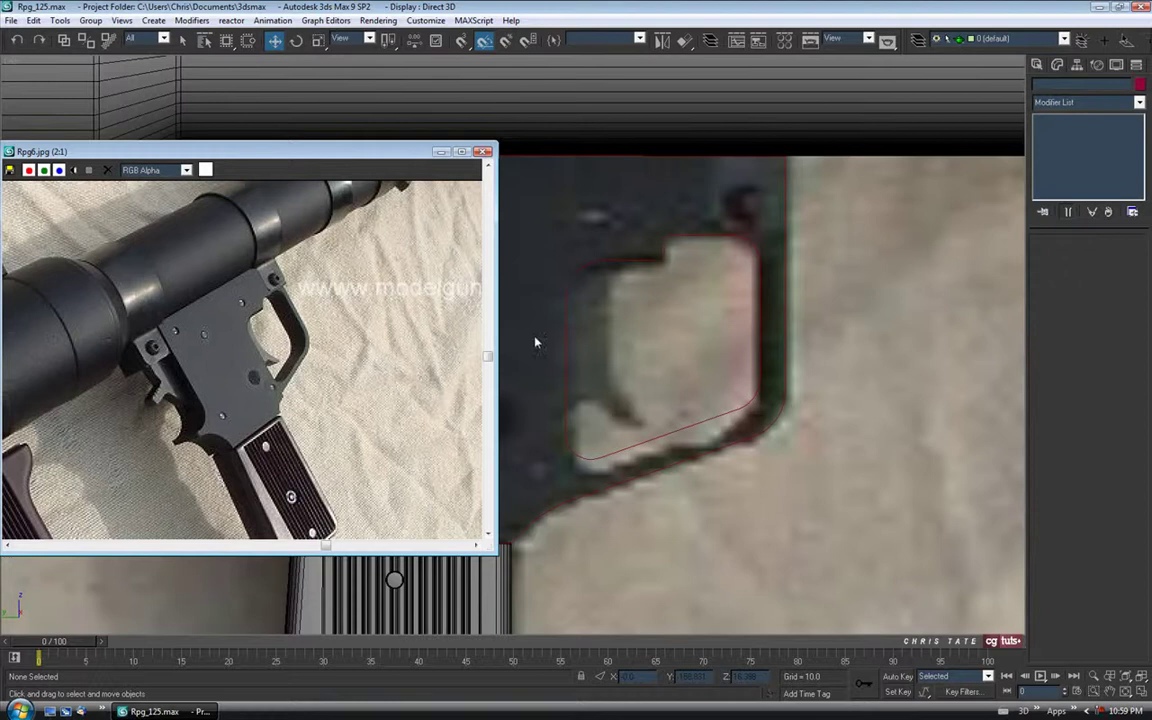
click(1137, 64)
click(1084, 141)
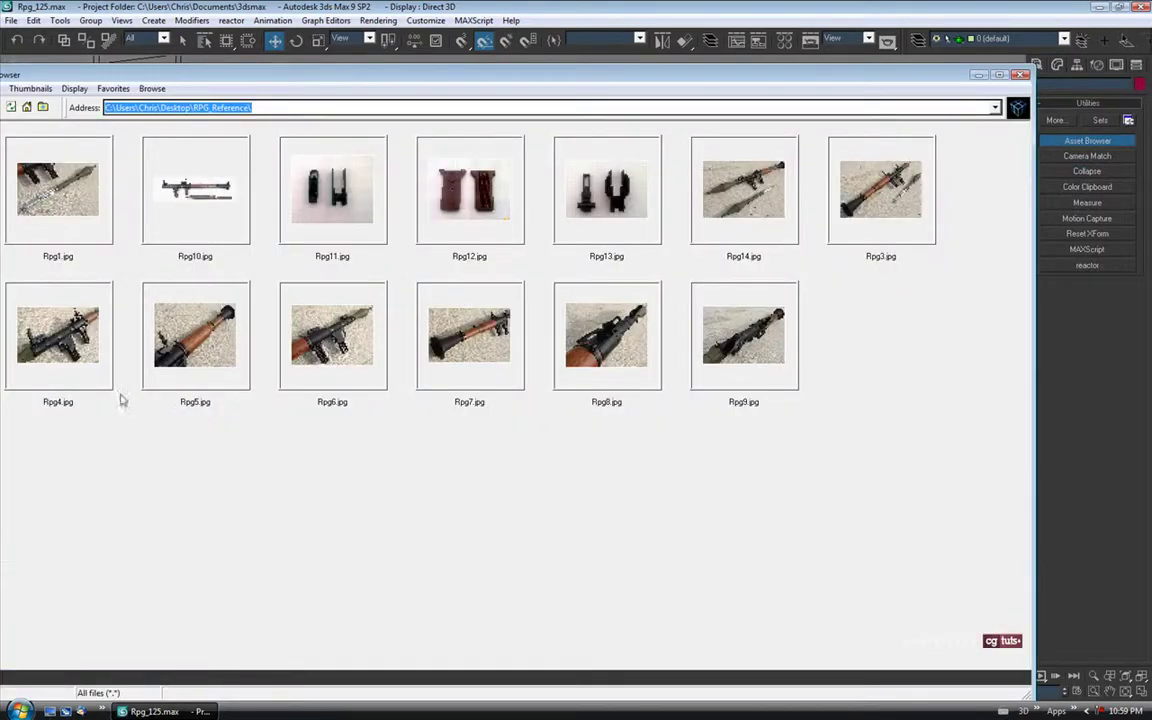
double_click(58, 314)
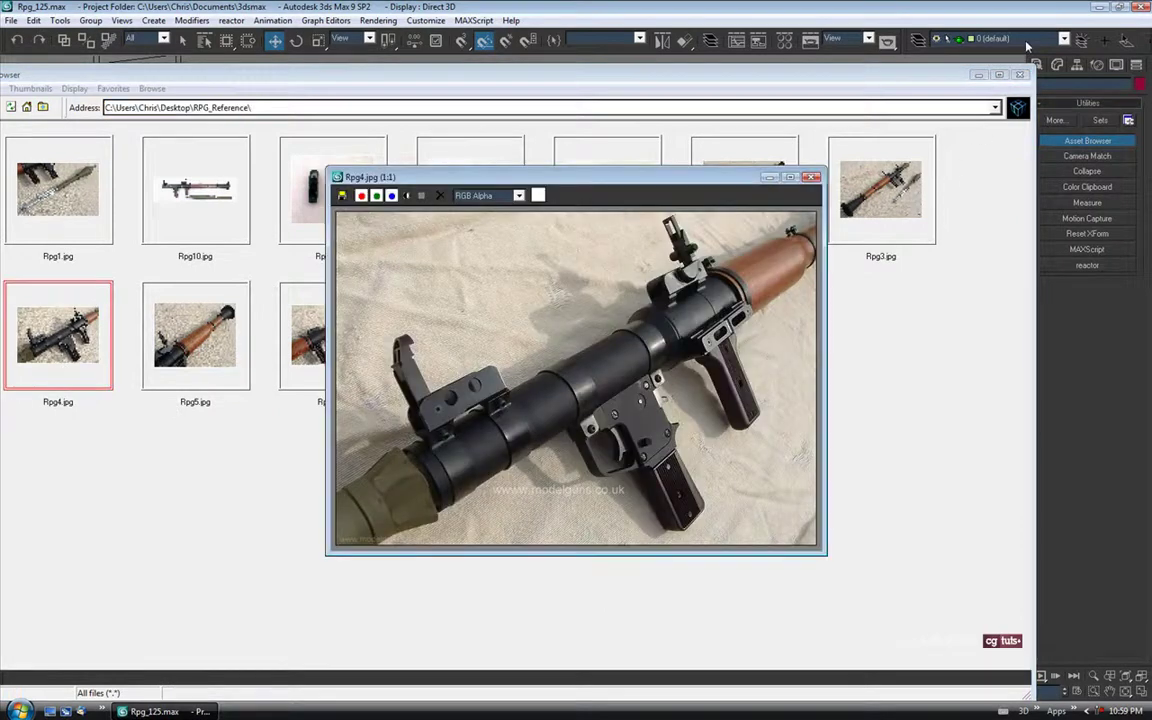
click(1020, 75)
drag(645, 178, 820, 158)
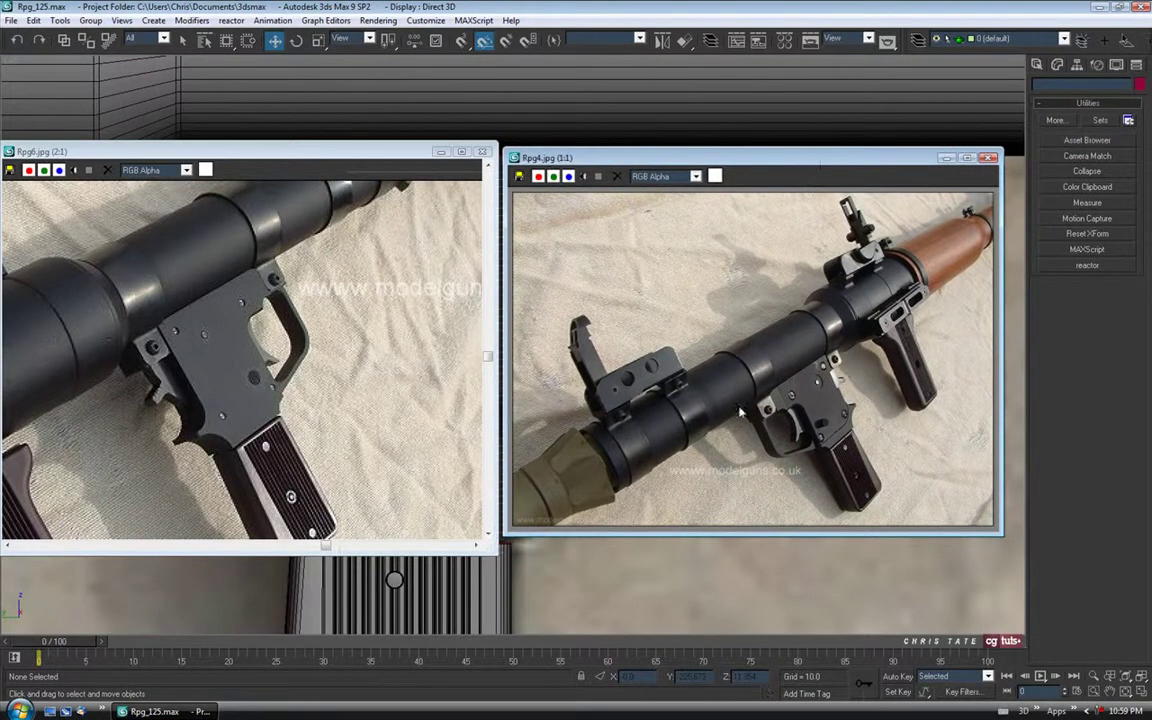
scroll(840, 400, up, 1)
middle_drag(840, 400, 692, 326)
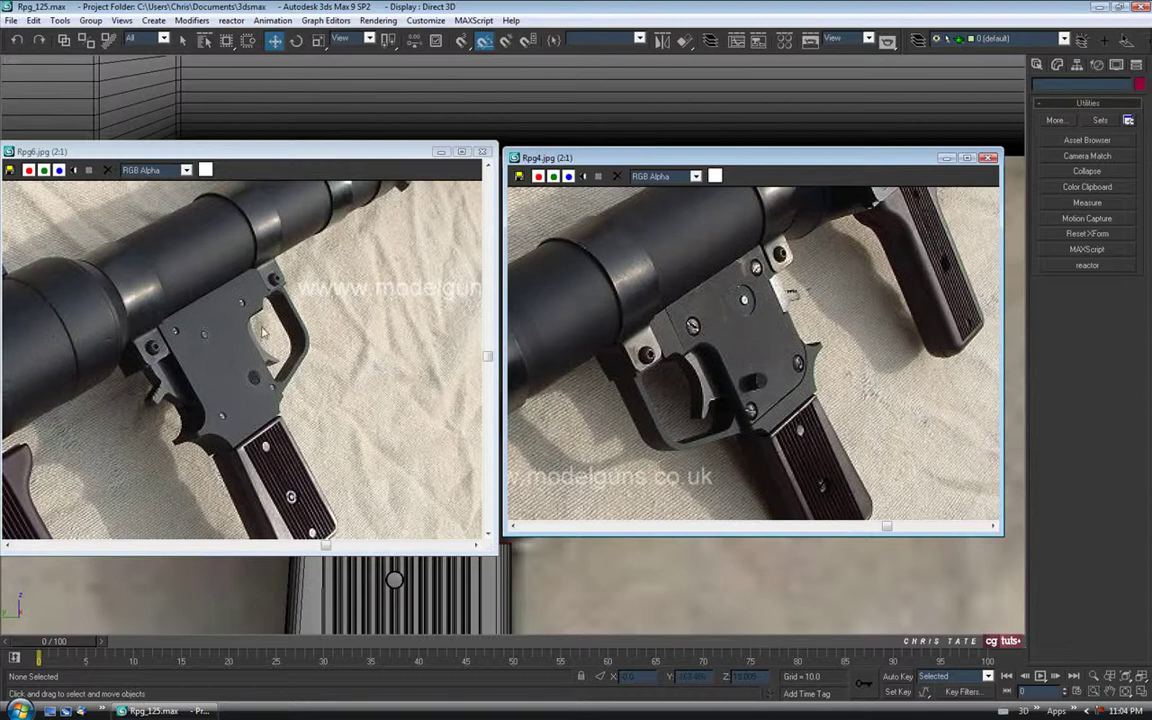
Minimize Rpg4.jpg, examine the trigger housing details in Rpg6.jpg, and minimize that image too.
click(944, 158)
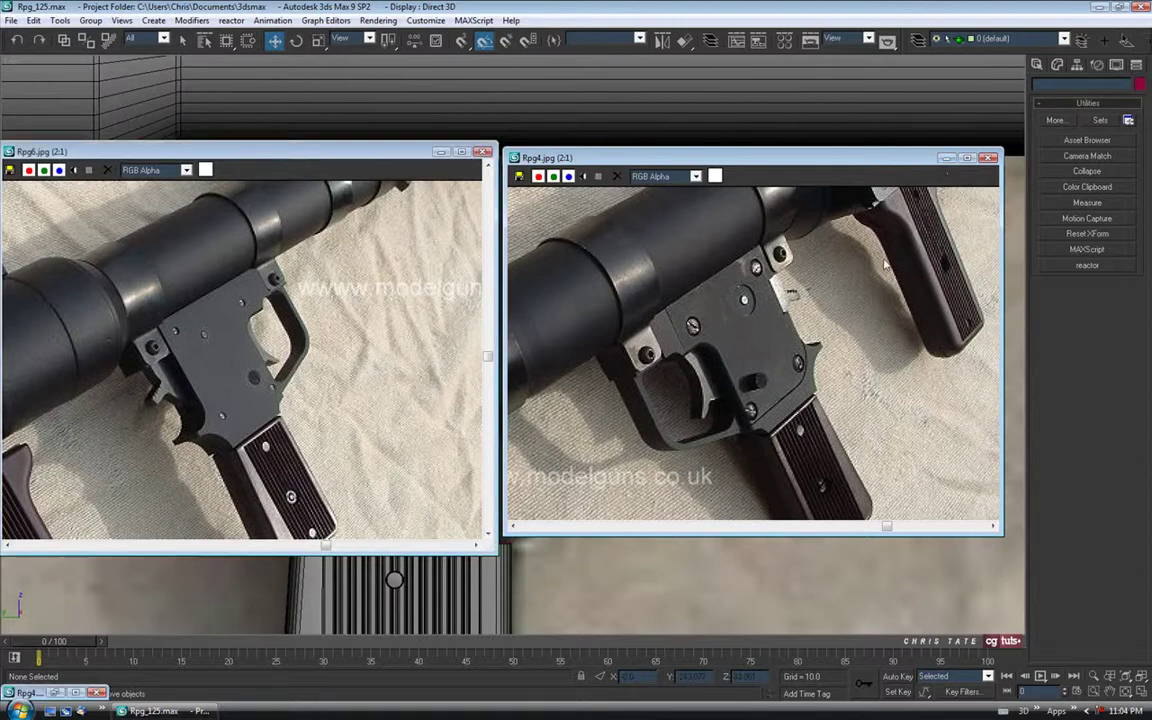
middle_drag(303, 298, 315, 285)
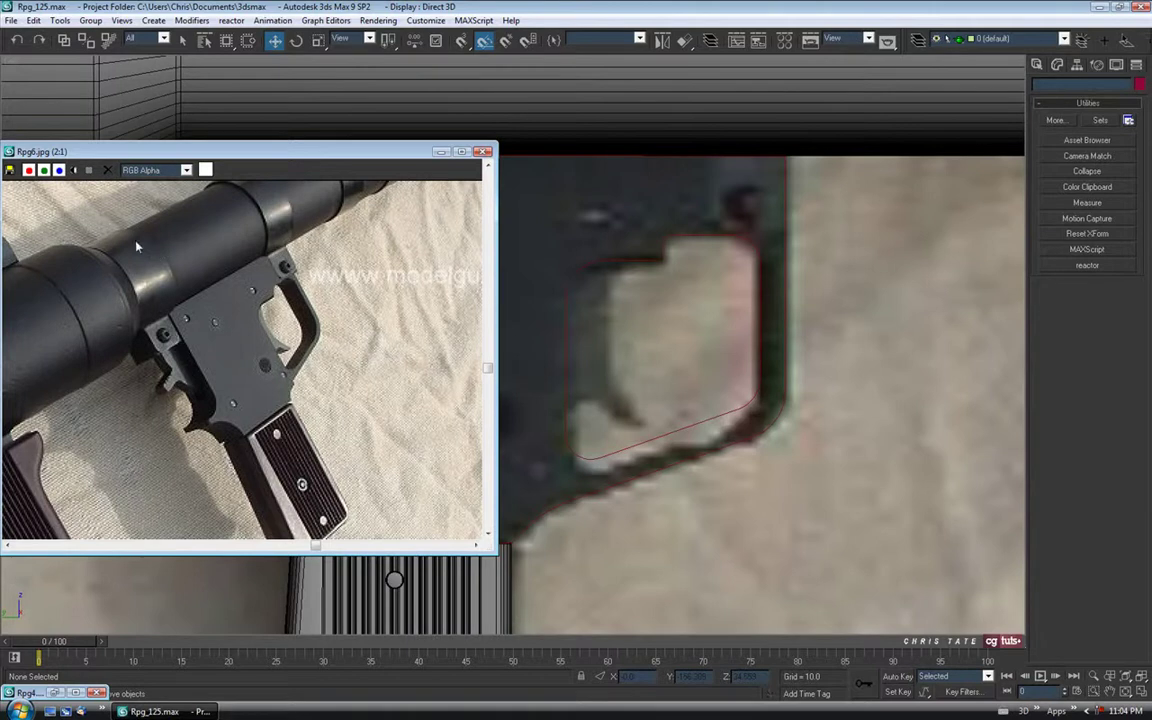
middle_drag(250, 315, 234, 342)
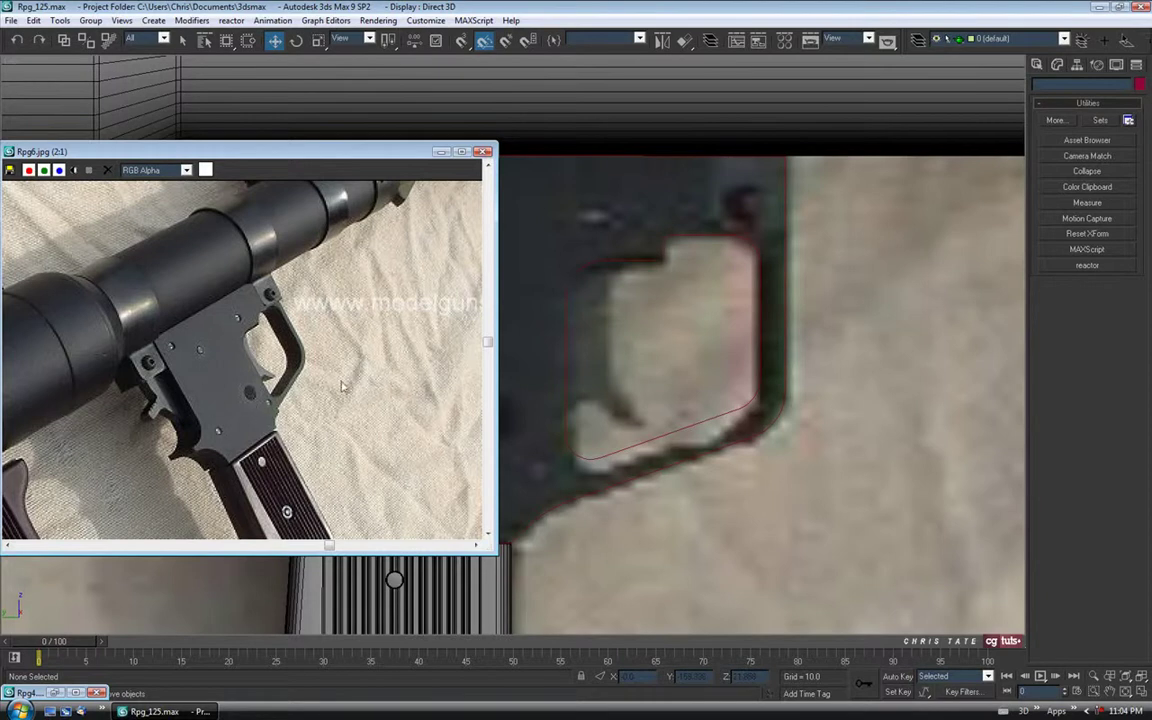
click(440, 152)
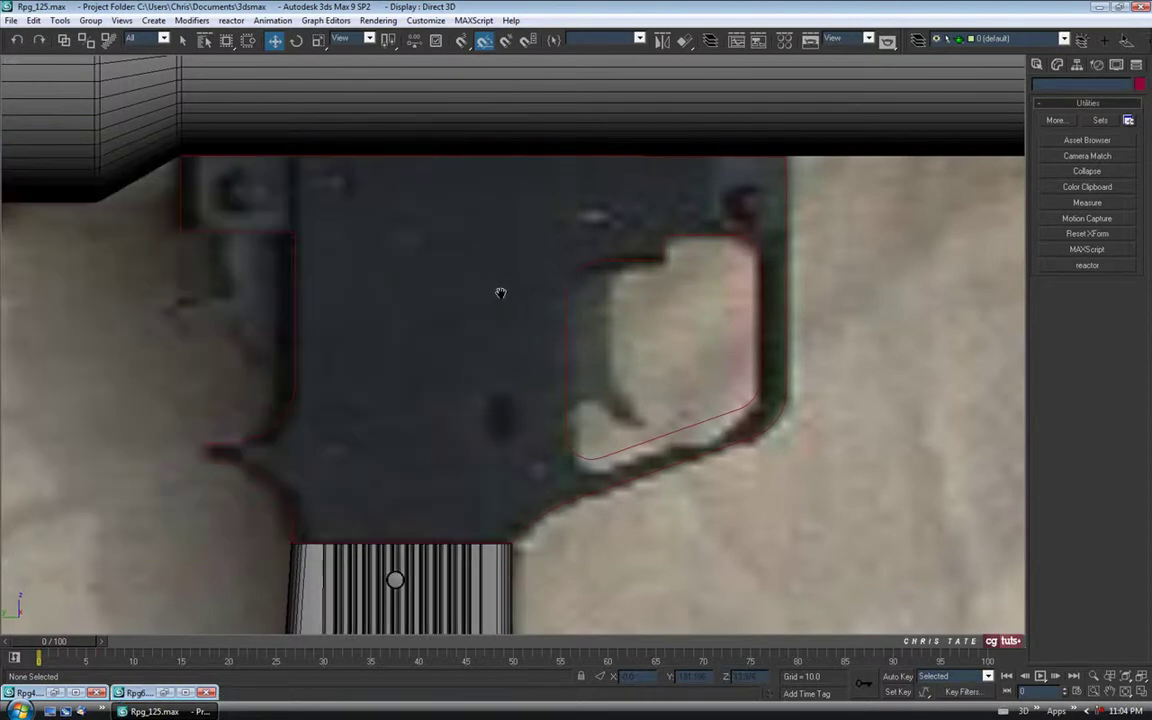
Start a Circle spline and restore Rpg6.jpg in a smaller window, framed on the housing's screw positions.
middle_drag(501, 293, 560, 286)
scroll(563, 286, up, 2)
scroll(563, 289, down, 2)
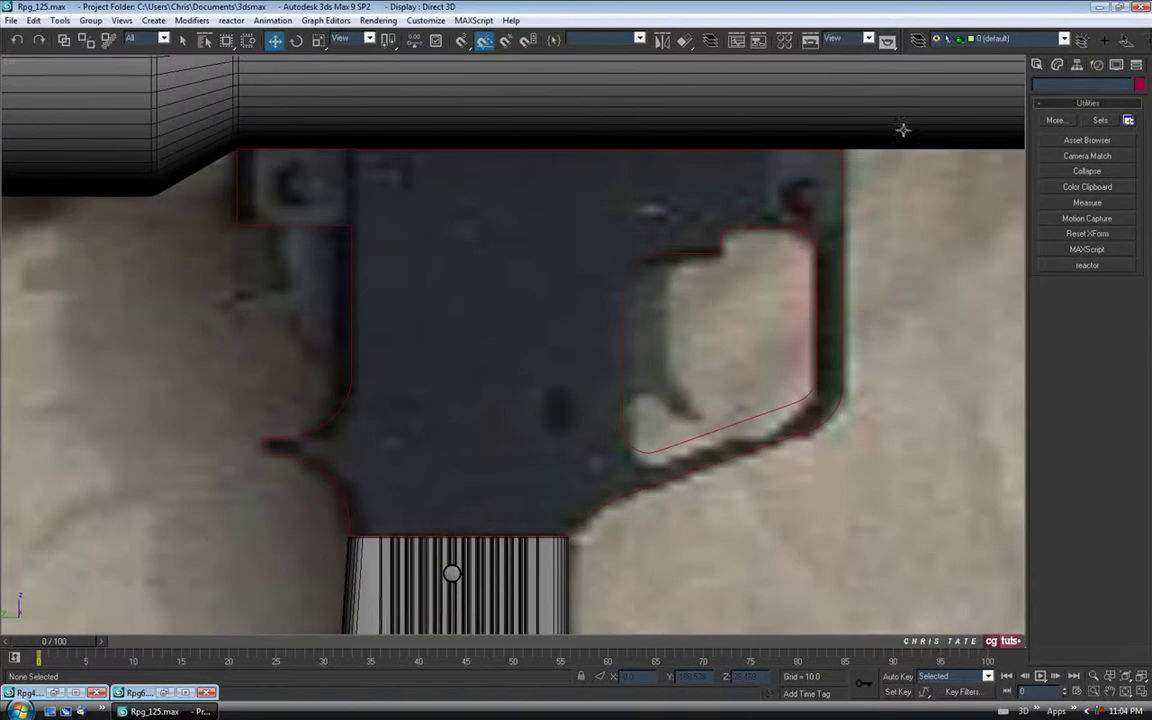
click(1036, 64)
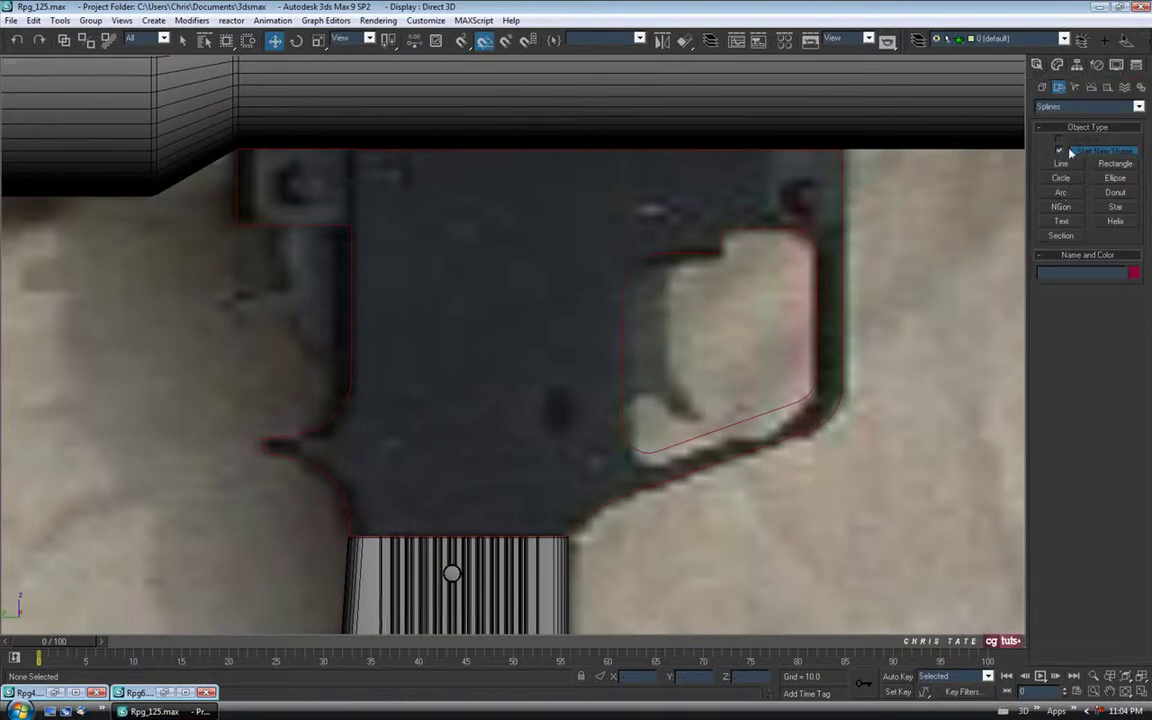
click(1060, 178)
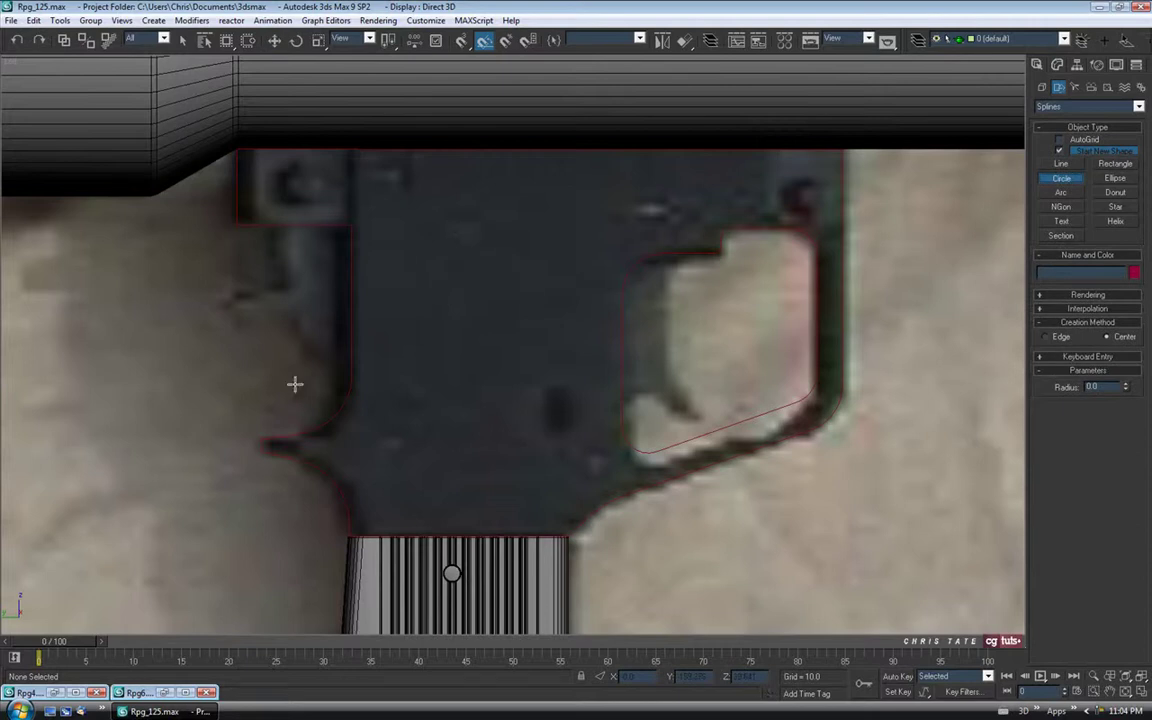
click(164, 692)
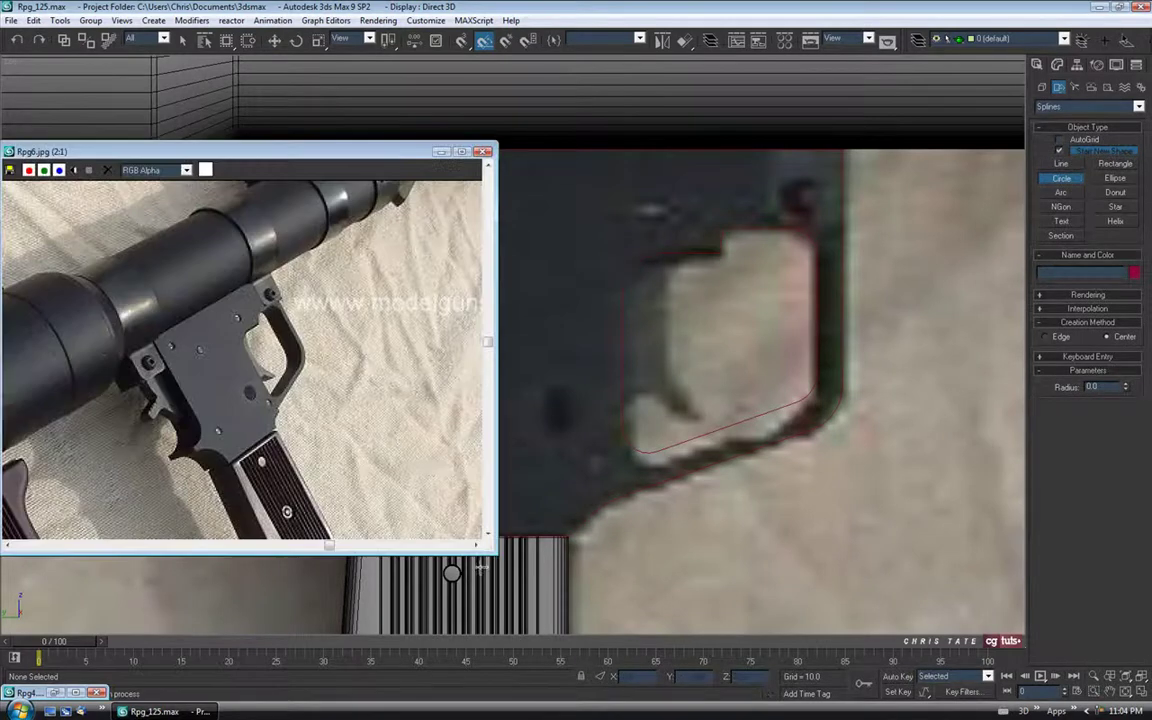
drag(485, 544, 302, 476)
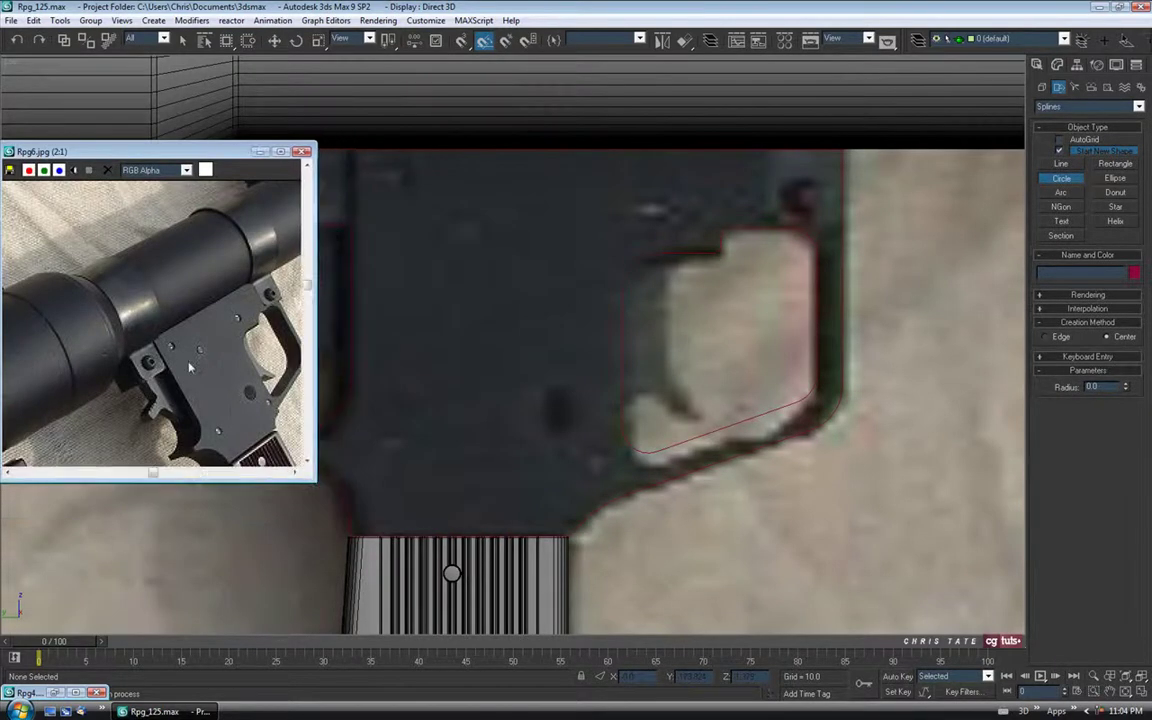
middle_drag(188, 365, 106, 279)
Draw a circle for the screw near the housing's upper rear corner and set its radius to 1.0.
middle_drag(532, 276, 637, 292)
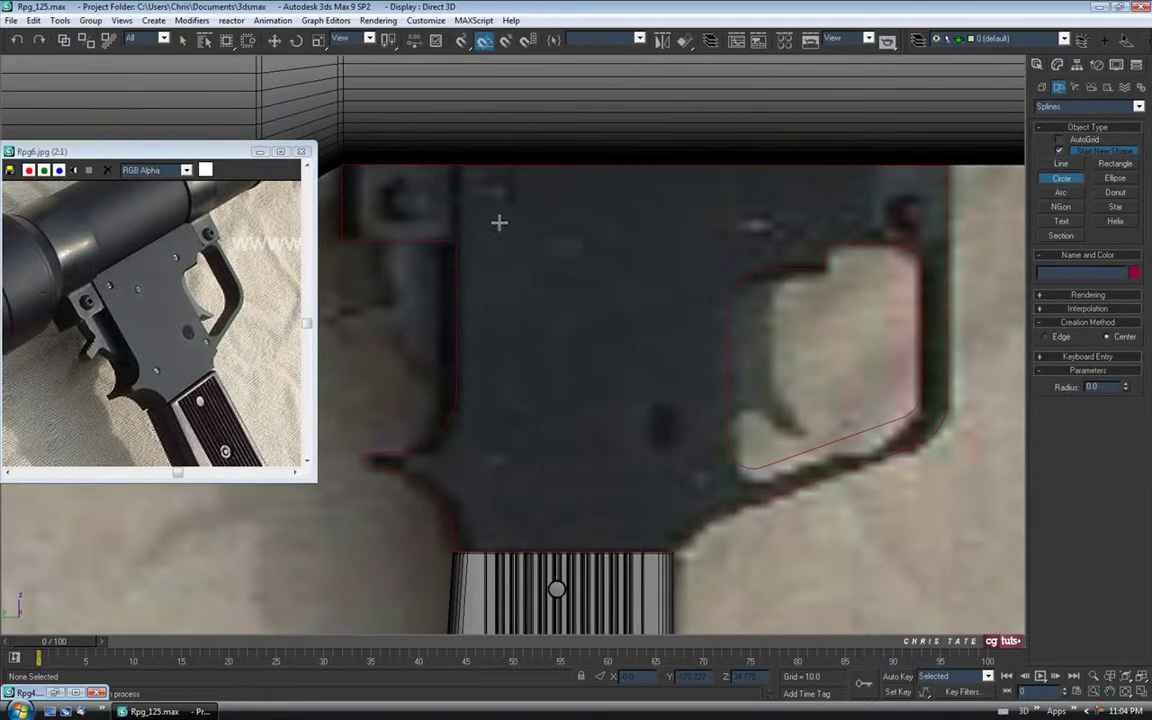
drag(503, 206, 505, 207)
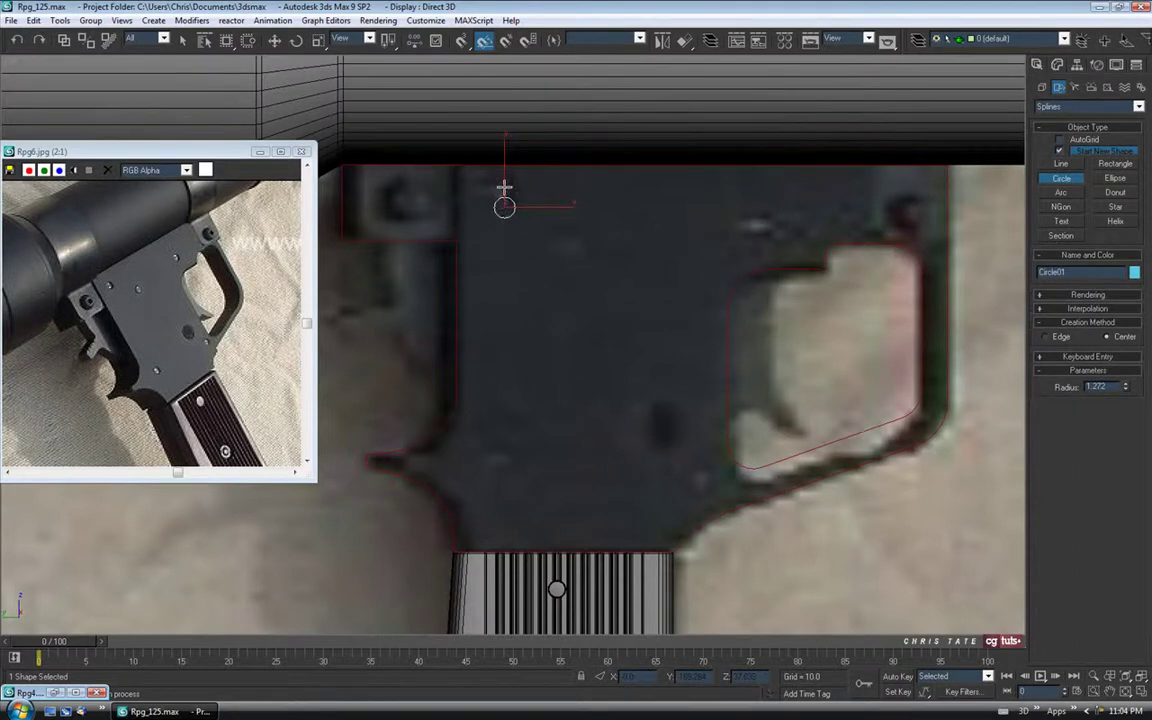
middle_drag(587, 265, 584, 260)
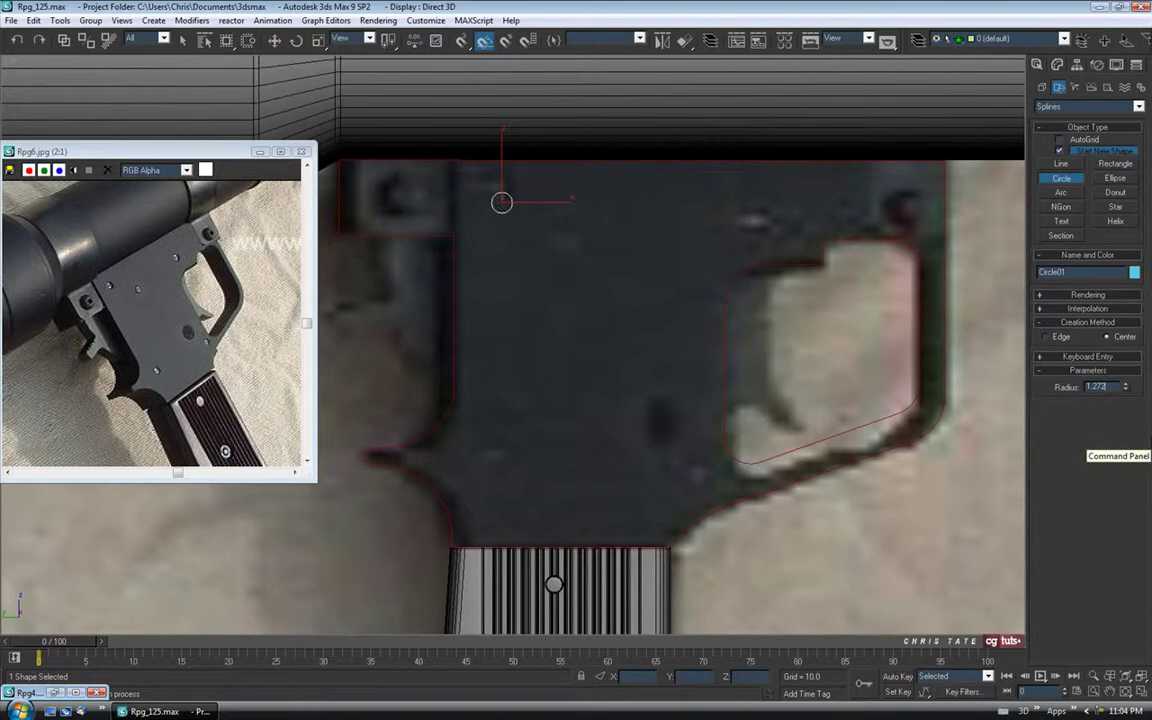
key(Return)
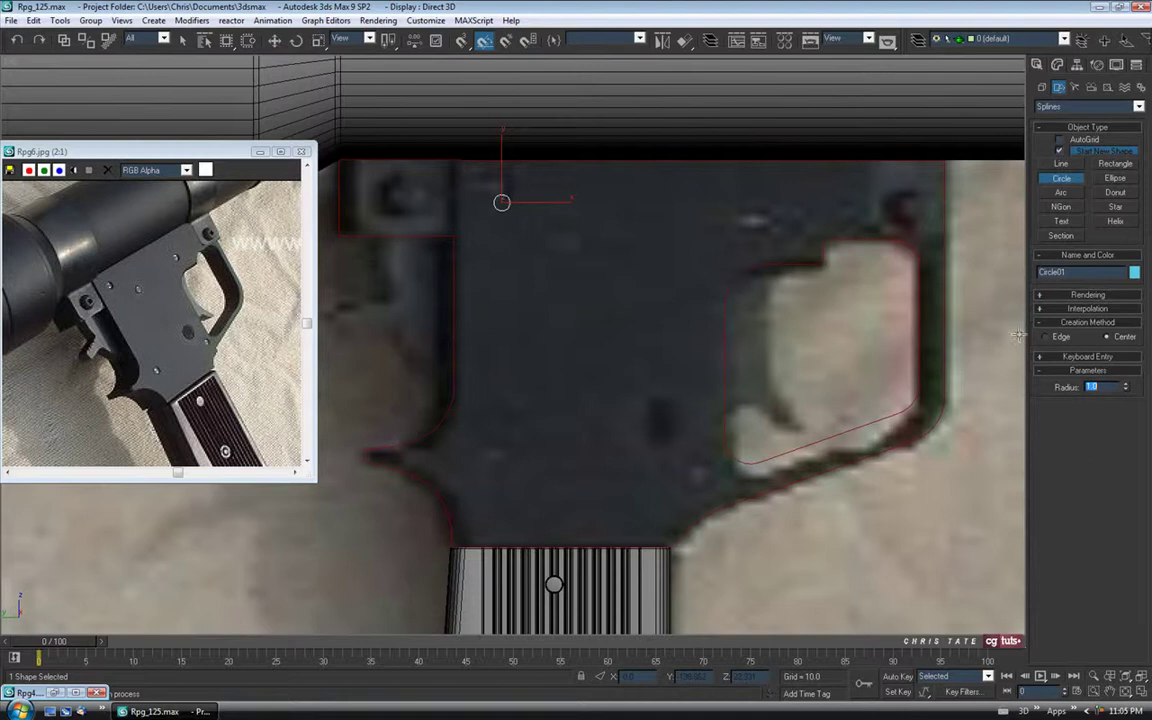
middle_drag(449, 196, 424, 198)
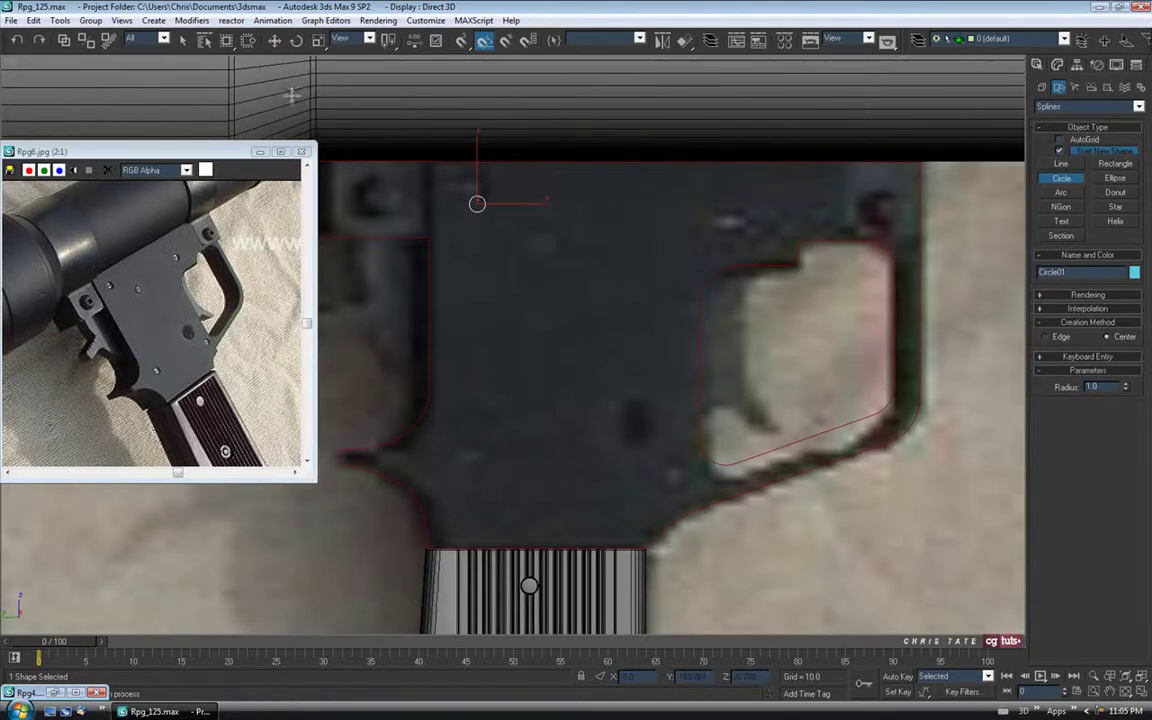
Clone the screw circle to three more housing positions: above the trigger opening, inward from the first circle, and near the lower rear edge.
click(274, 41)
middle_drag(496, 217, 494, 215)
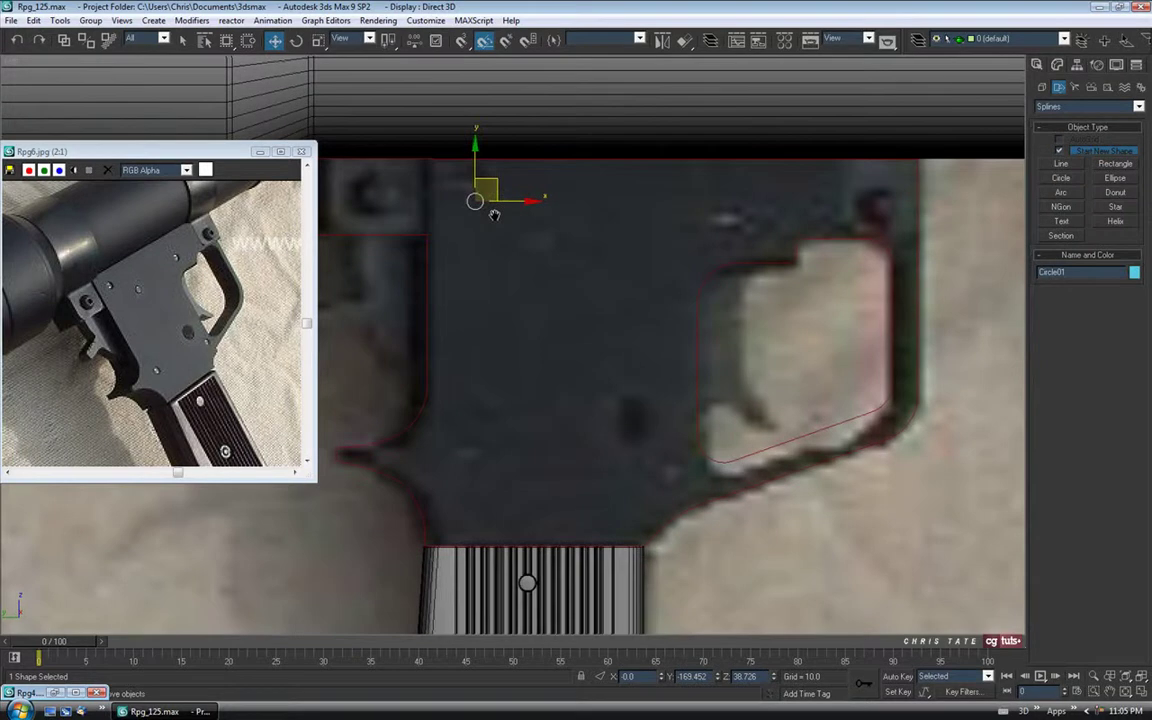
mouse_move(514, 202)
shift+mouse_down()
mouse_move(767, 202)
mouse_move(750, 208)
shift+mouse_up()
click(575, 416)
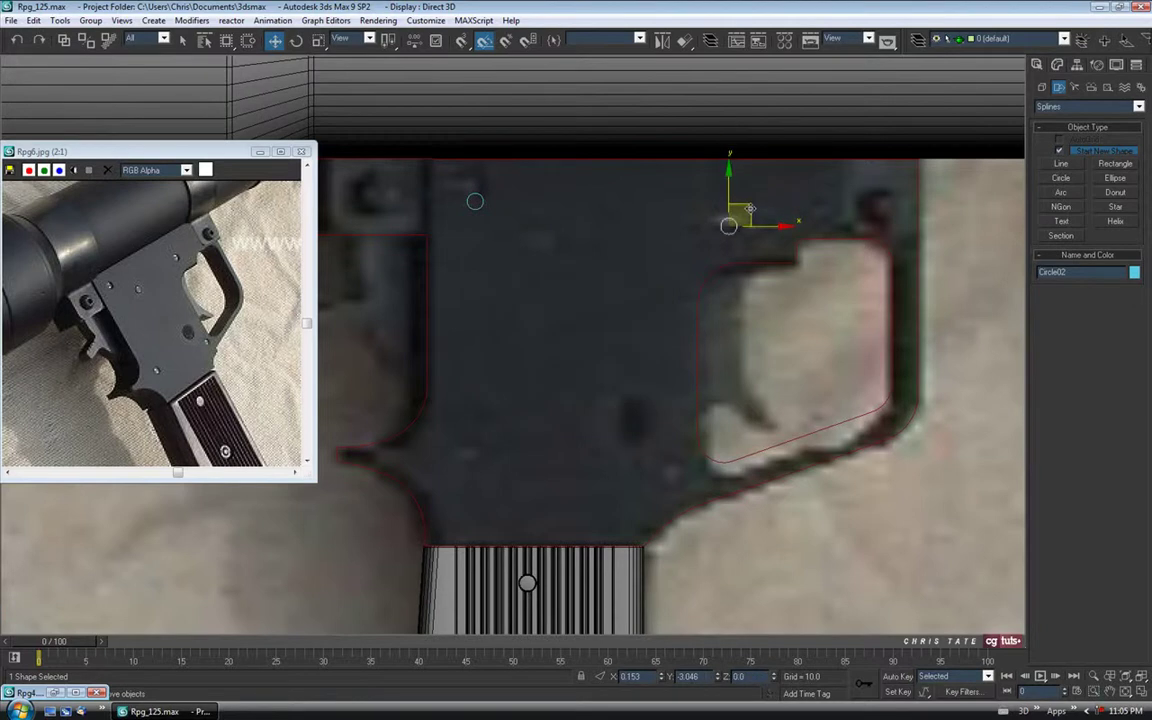
middle_drag(625, 290, 635, 288)
mouse_move(762, 203)
shift+mouse_down()
mouse_move(577, 219)
mouse_move(499, 413)
mouse_move(503, 432)
shift+mouse_up()
click(577, 416)
click(578, 417)
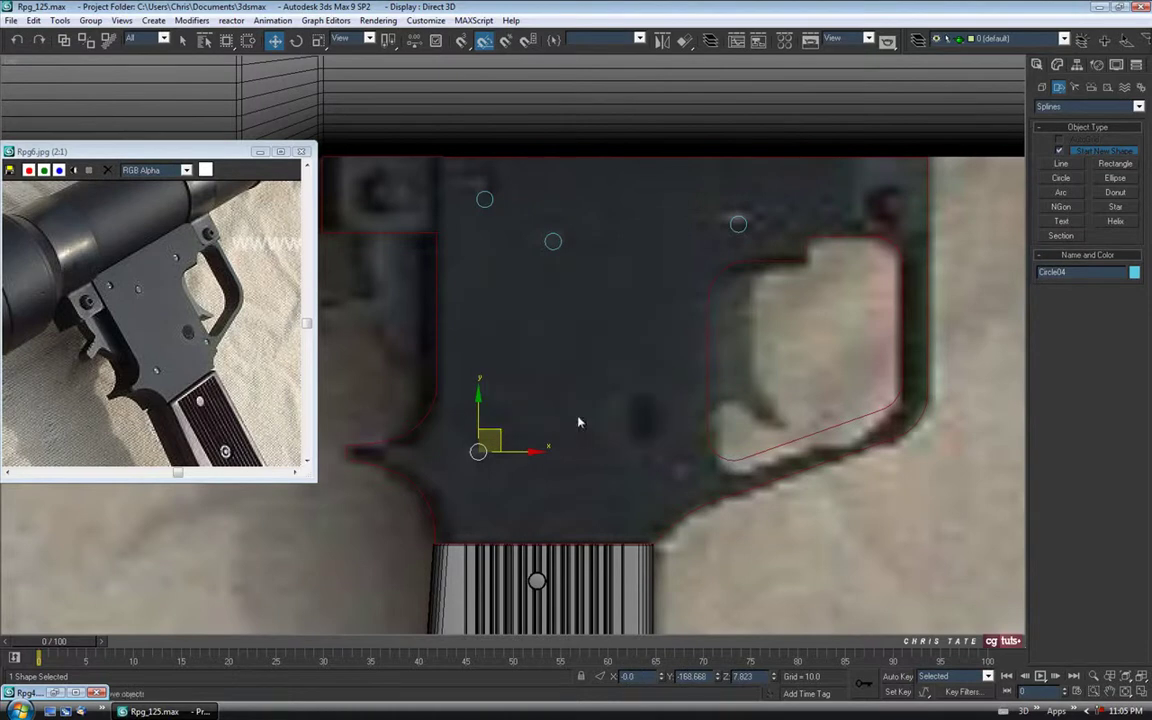
Clone the screw circle to just below the trigger opening's lower inner corner, and clone another over the larger dark hole.
mouse_move(501, 432)
shift+mouse_down()
mouse_move(712, 449)
mouse_move(696, 467)
shift+mouse_up()
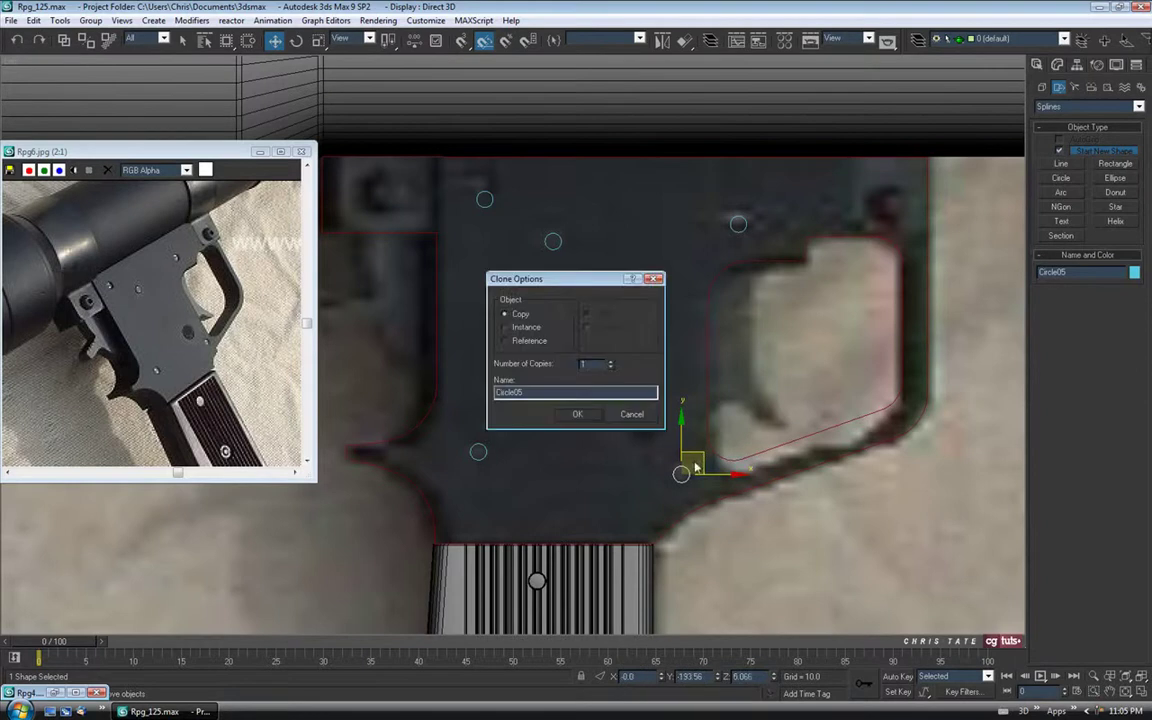
click(577, 415)
middle_drag(612, 468, 613, 443)
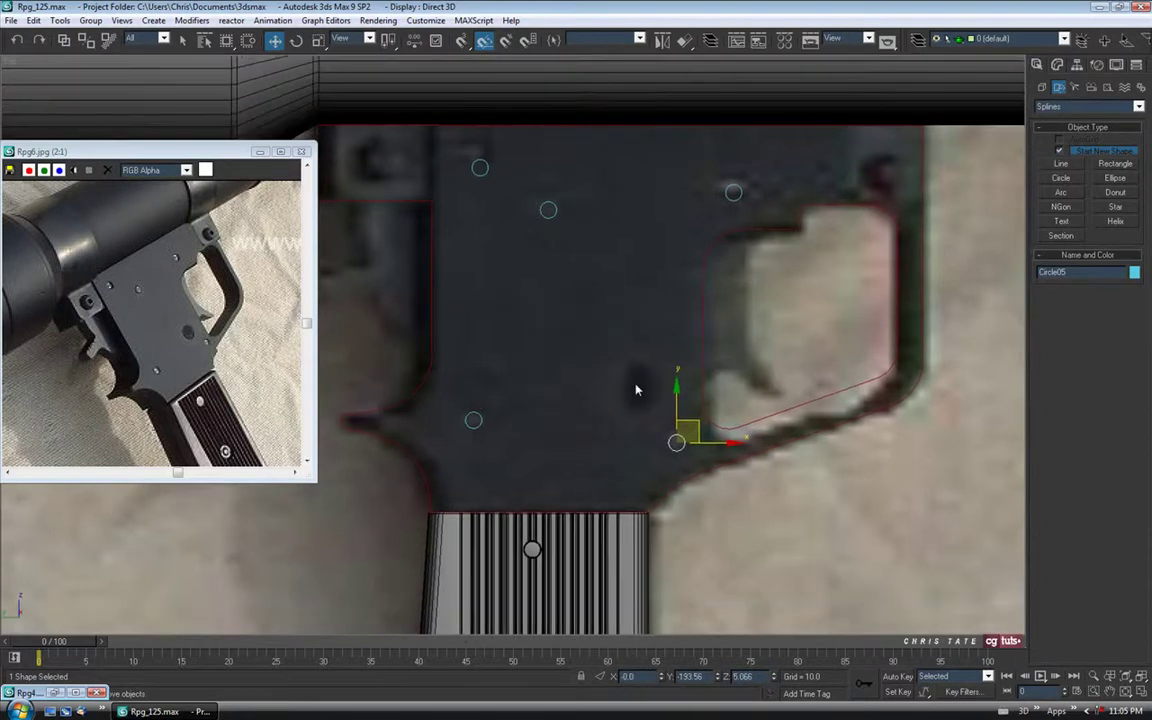
scroll(623, 396, up, 3)
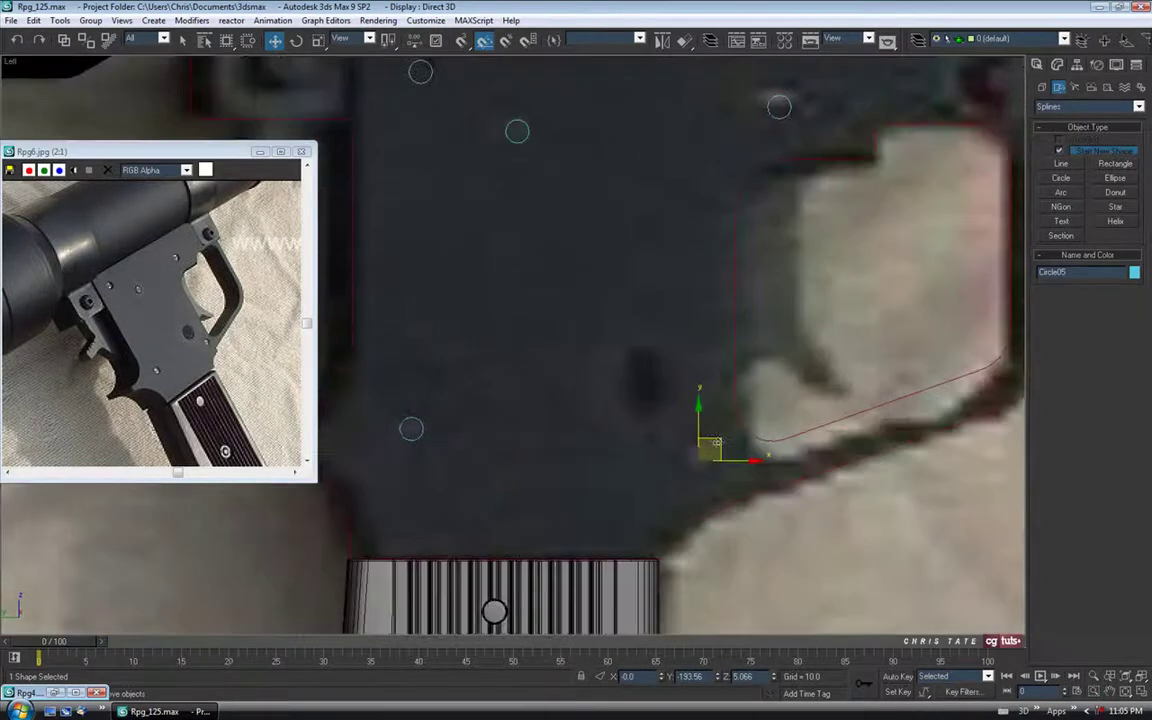
shift+drag(701, 454, 645, 383)
click(581, 414)
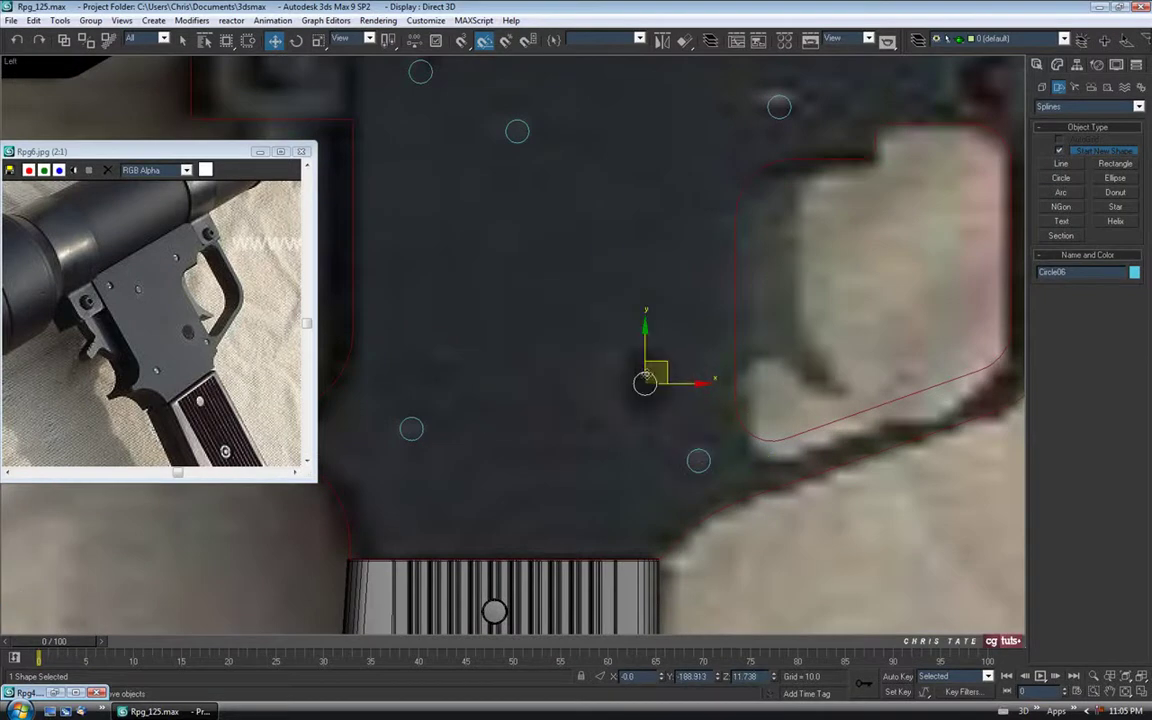
middle_drag(668, 433, 620, 386)
scroll(610, 376, up, 2)
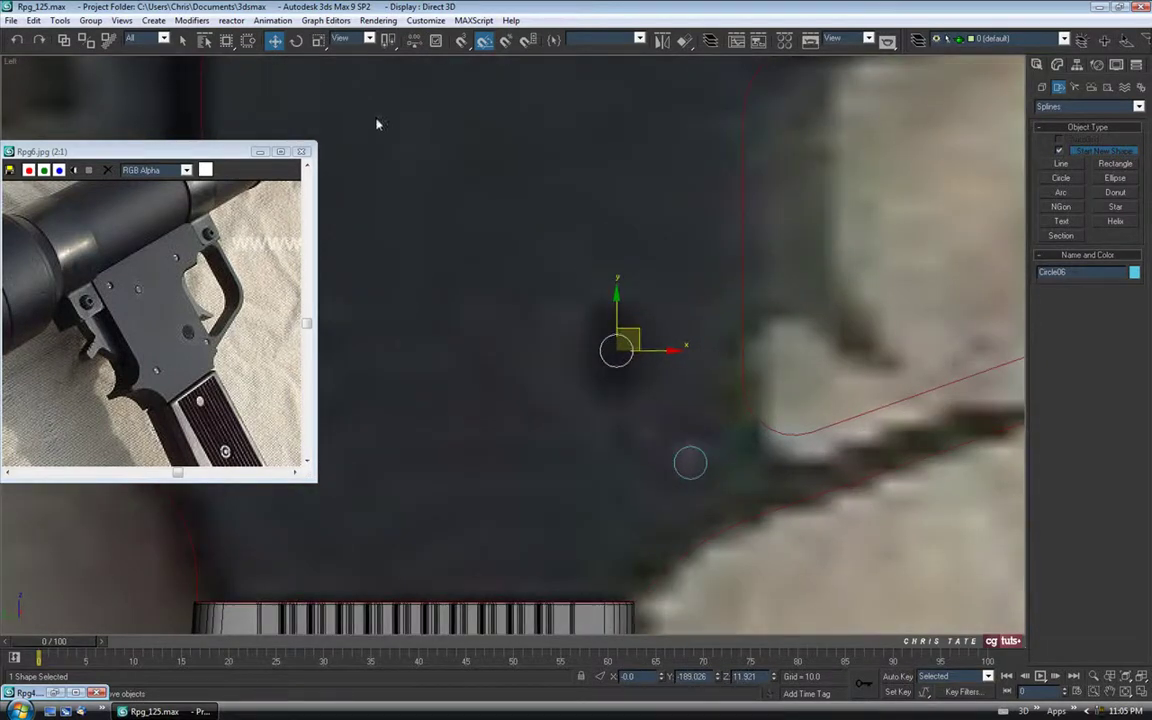
Scale the circle over the dark hole uniformly to about 257% and minimize the Rpg6.jpg reference.
click(318, 40)
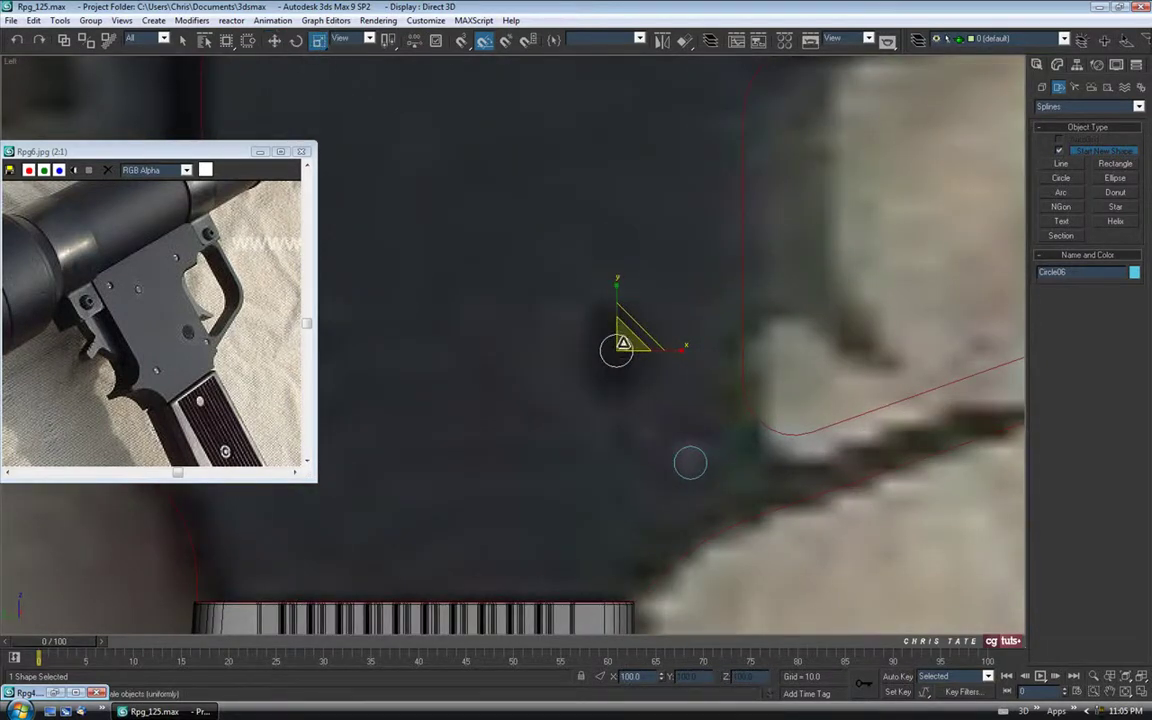
drag(624, 341, 626, 230)
scroll(517, 302, down, 5)
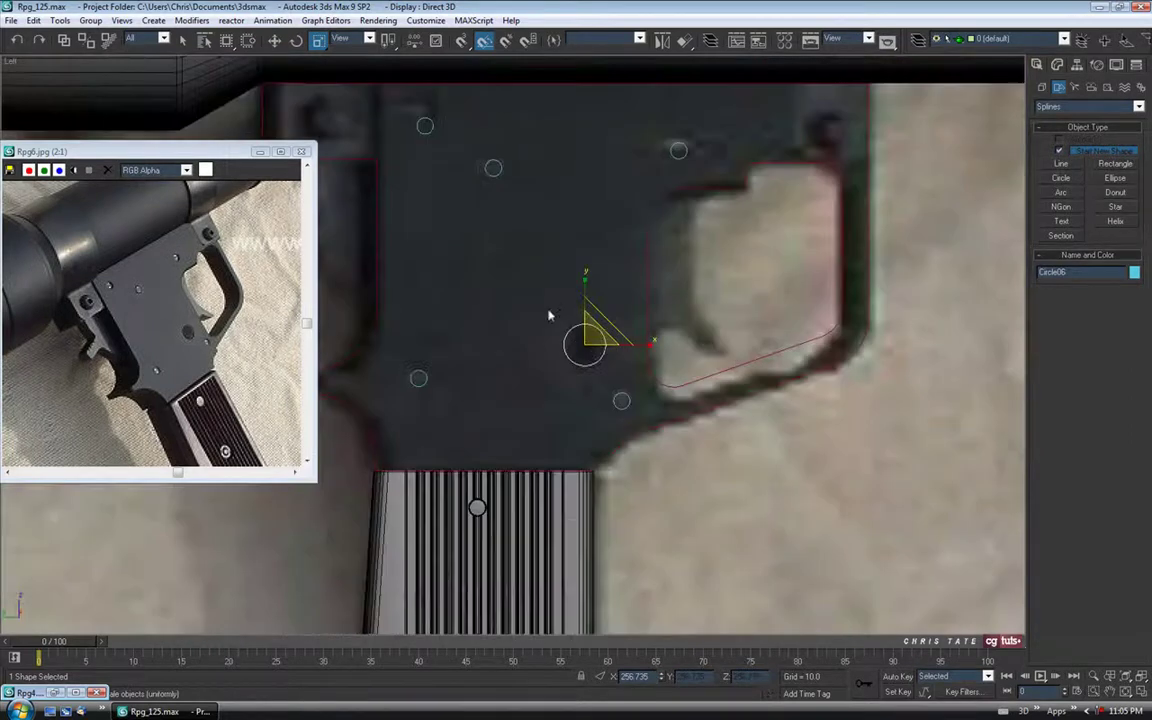
middle_drag(578, 265, 612, 273)
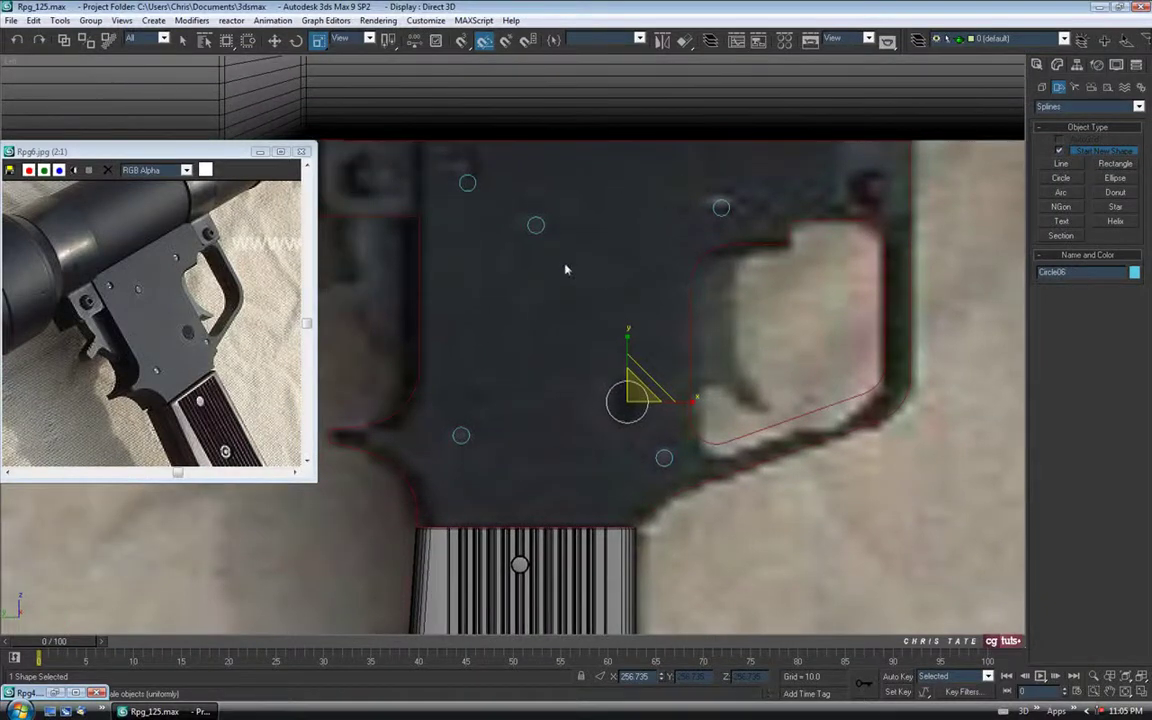
middle_drag(623, 320, 562, 316)
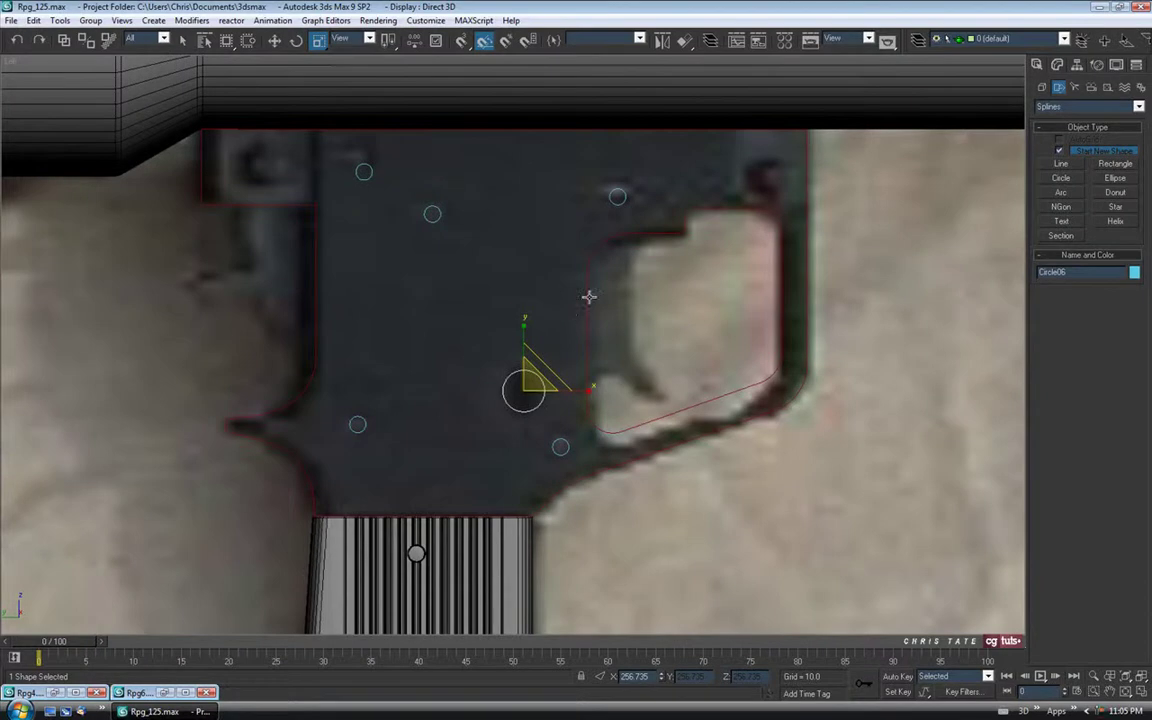
Select the housing outline, trigger opening and all six circles, isolate them, and move the isolation notice clear of the shapes.
click(182, 40)
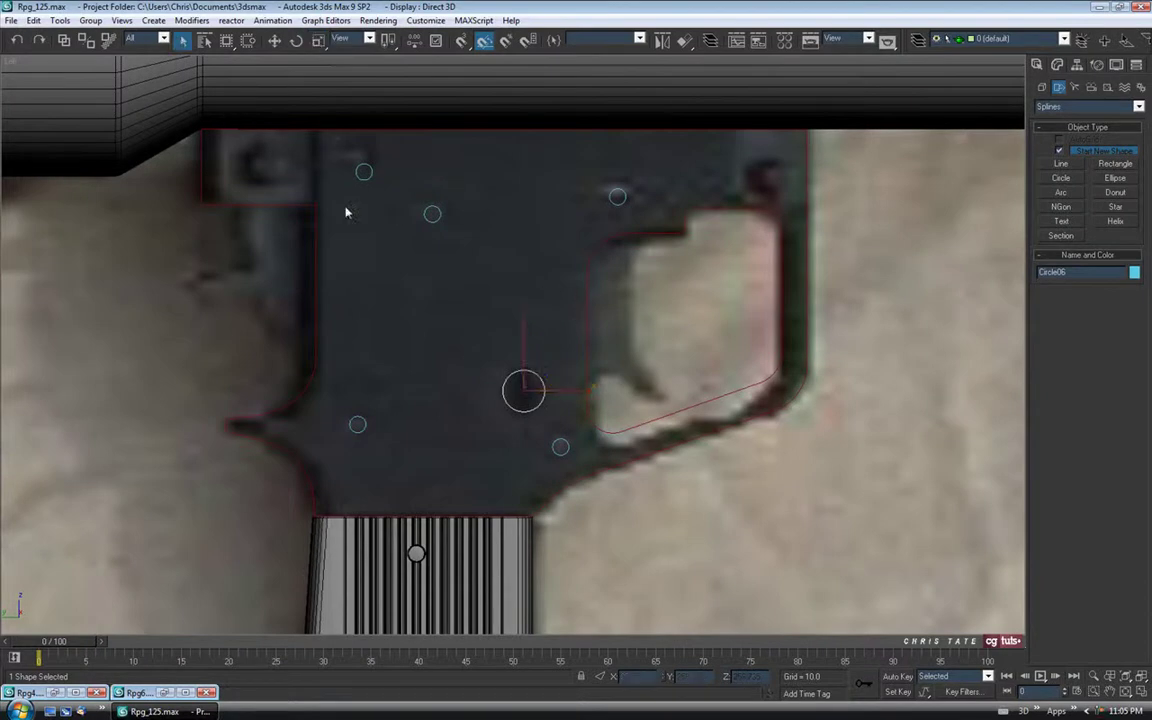
drag(193, 152, 868, 480)
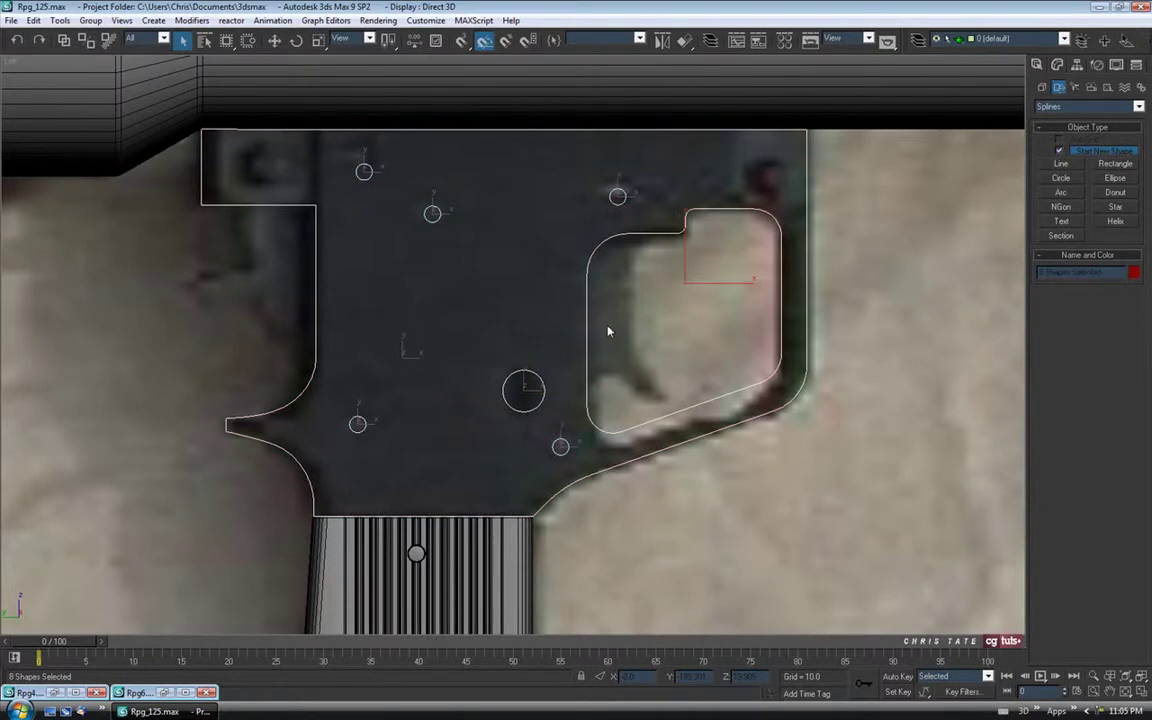
key(alt+q)
click(663, 362)
middle_drag(613, 337, 612, 347)
drag(940, 162, 970, 73)
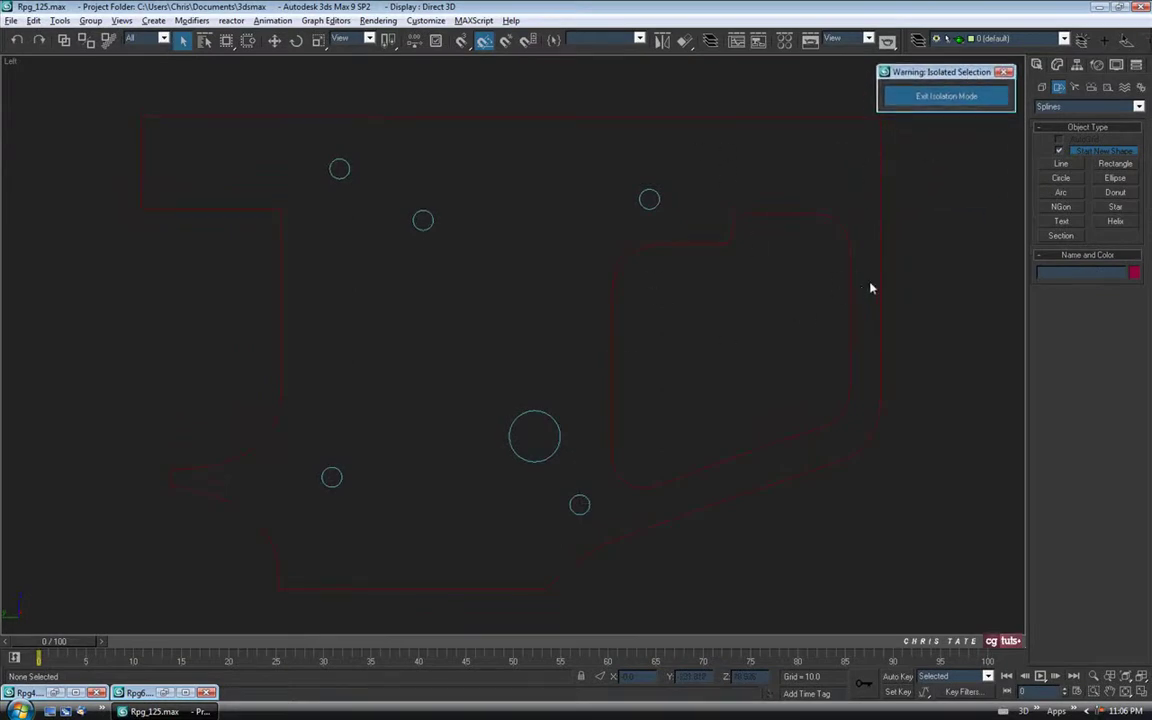
Attach the trigger opening and all the hole circles to the outer housing outline as one spline object.
click(880, 255)
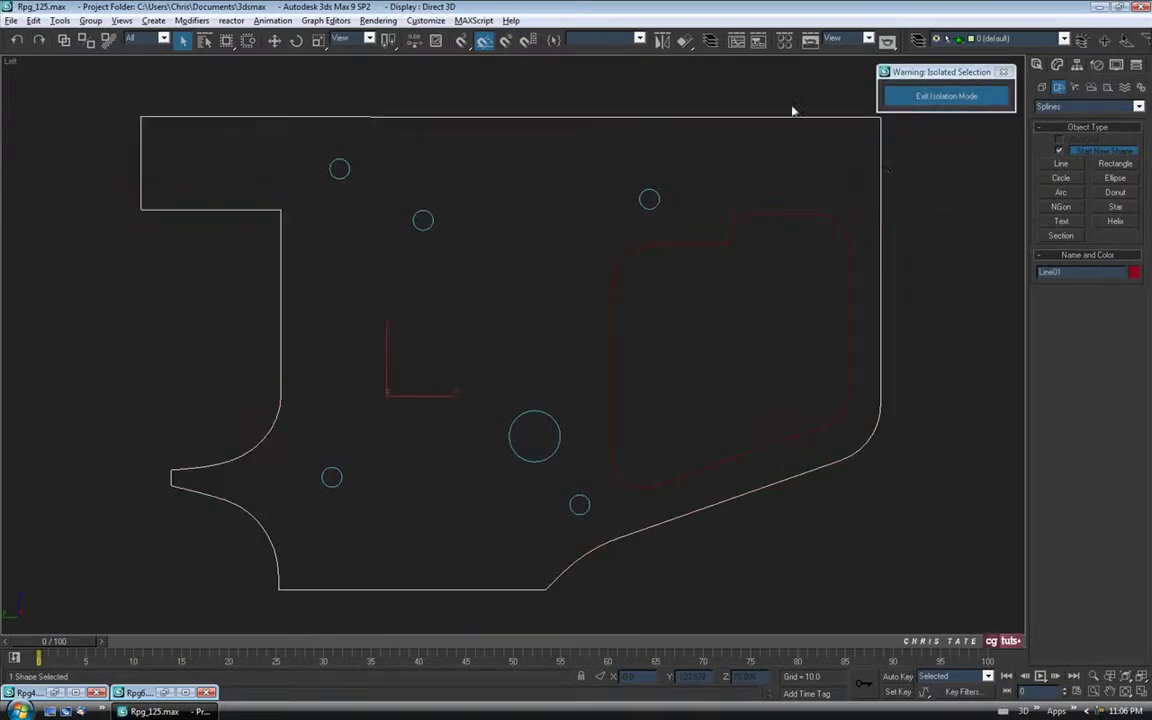
click(1059, 88)
drag(1082, 305, 1074, 477)
click(1059, 408)
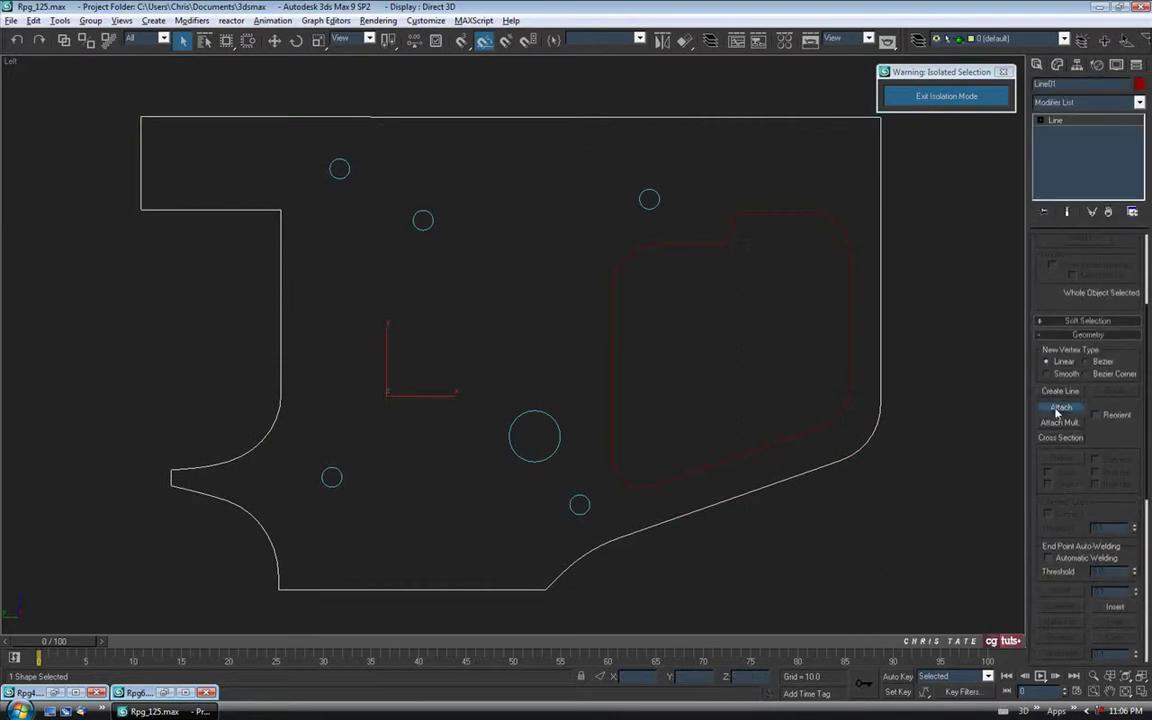
click(753, 214)
click(647, 208)
click(433, 220)
click(340, 475)
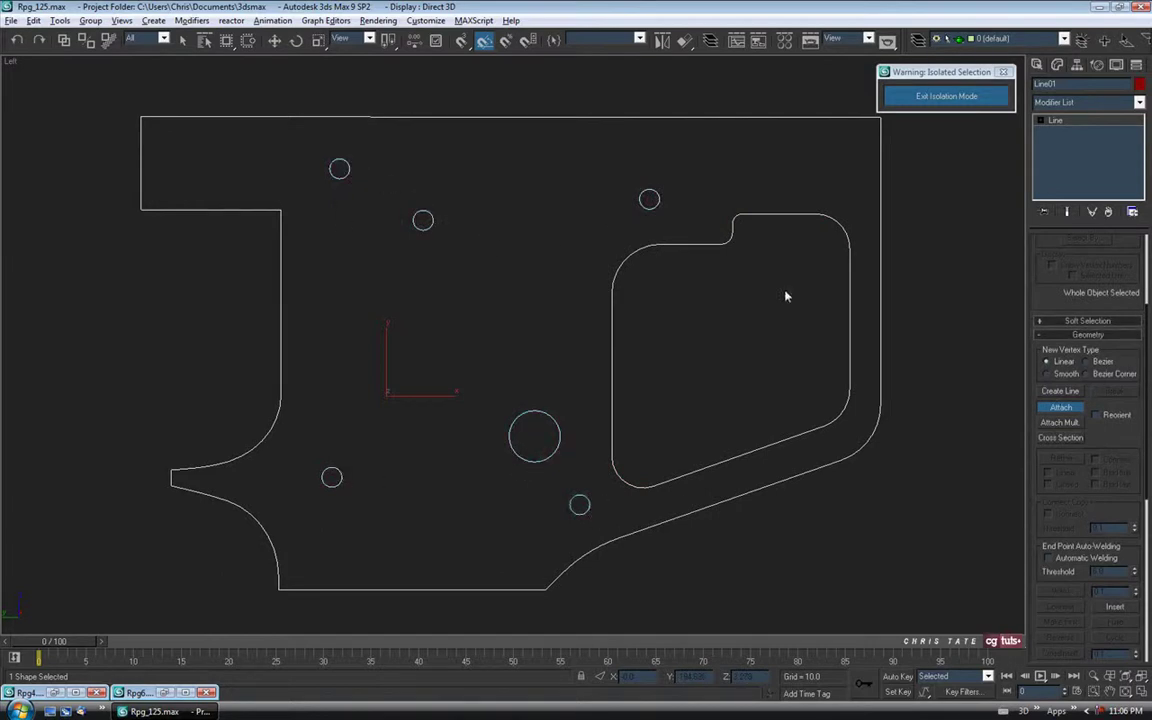
click(1062, 409)
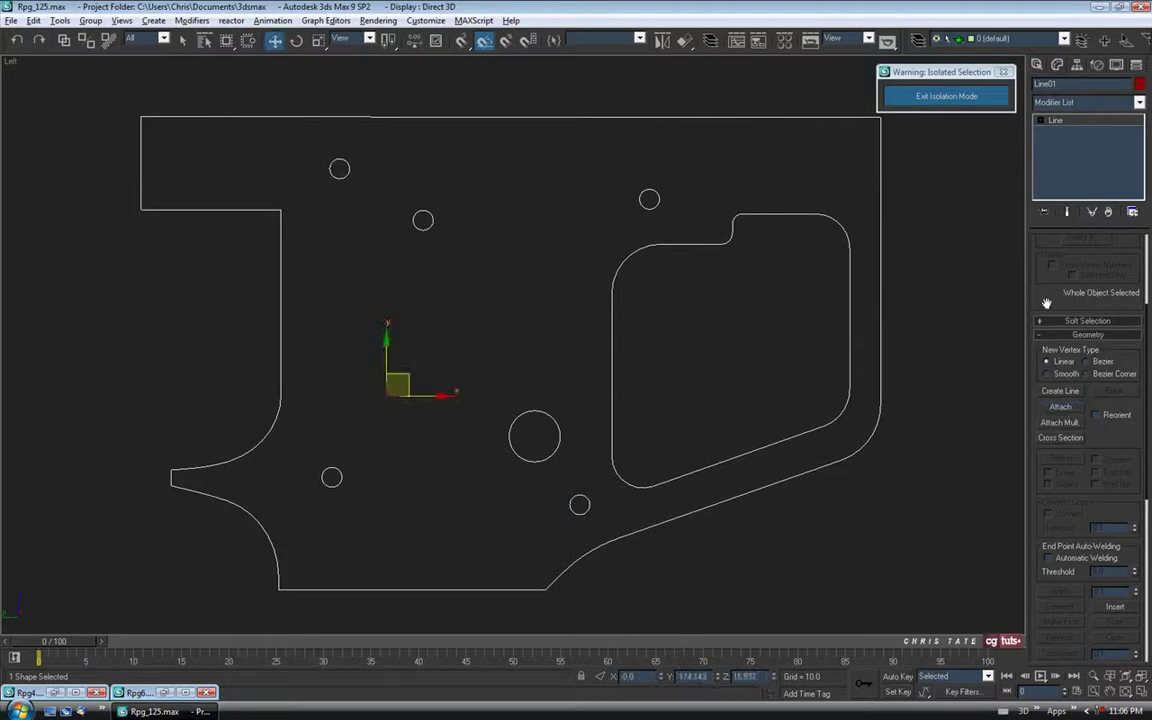
Save the scene as the next incremental file, Rpg_126.
scroll(1043, 297, up, 6)
middle_drag(678, 357, 676, 355)
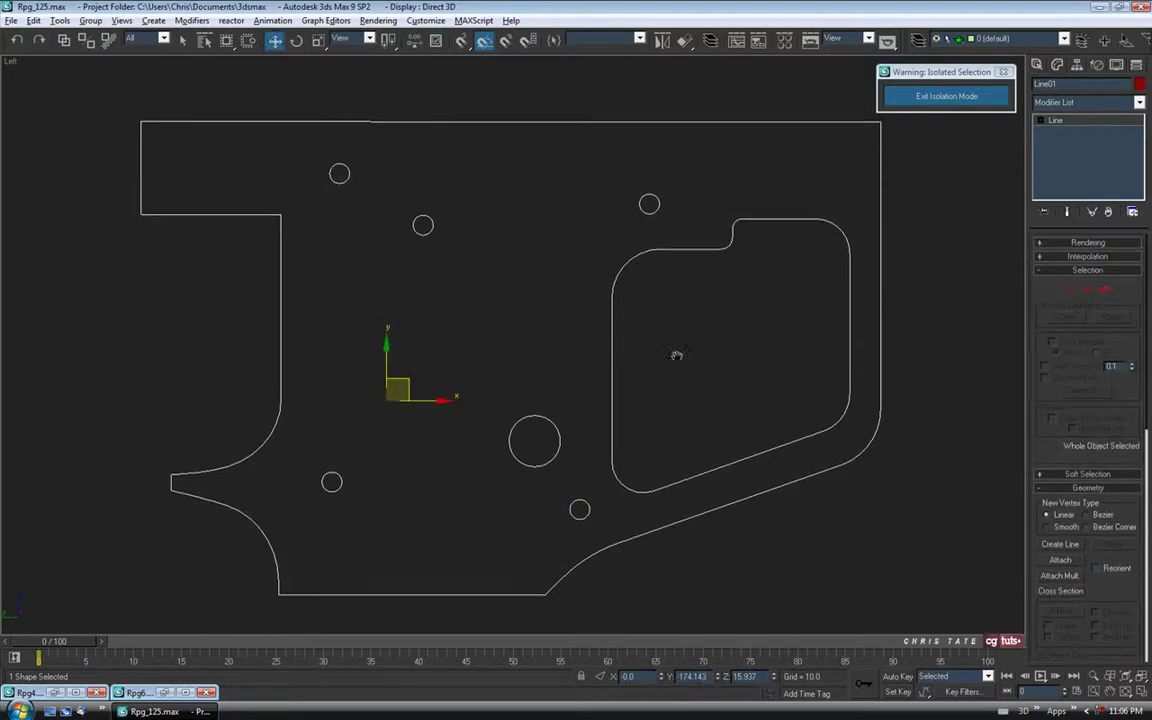
click(12, 21)
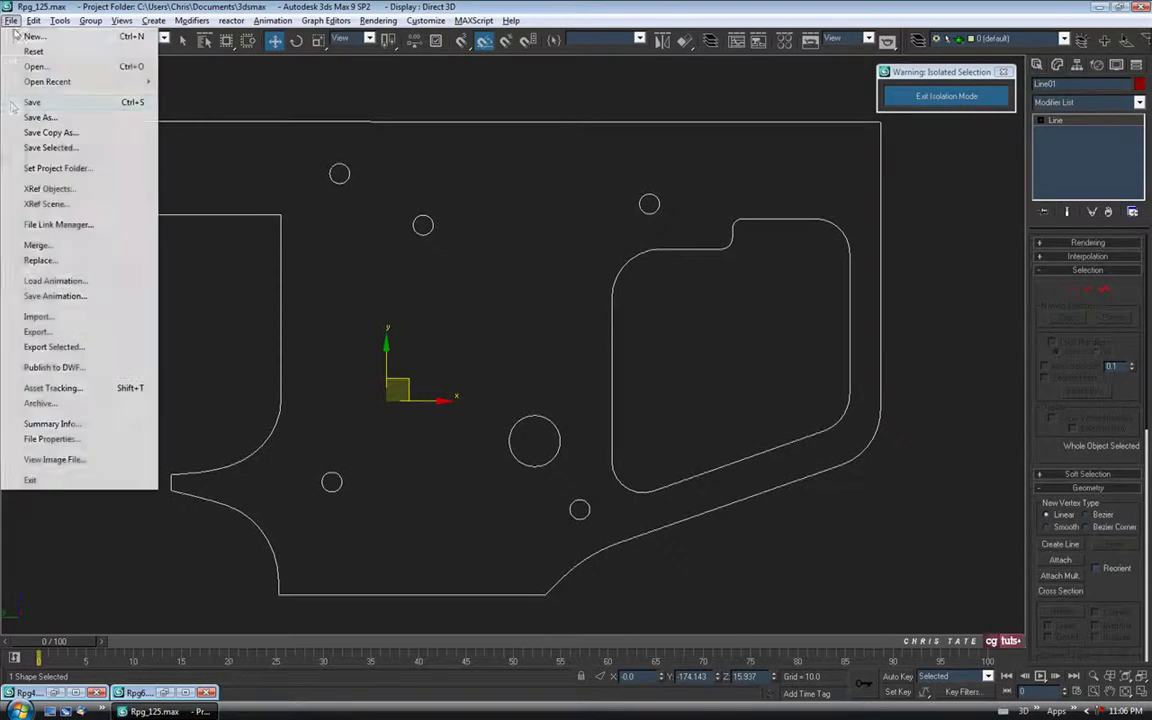
click(45, 116)
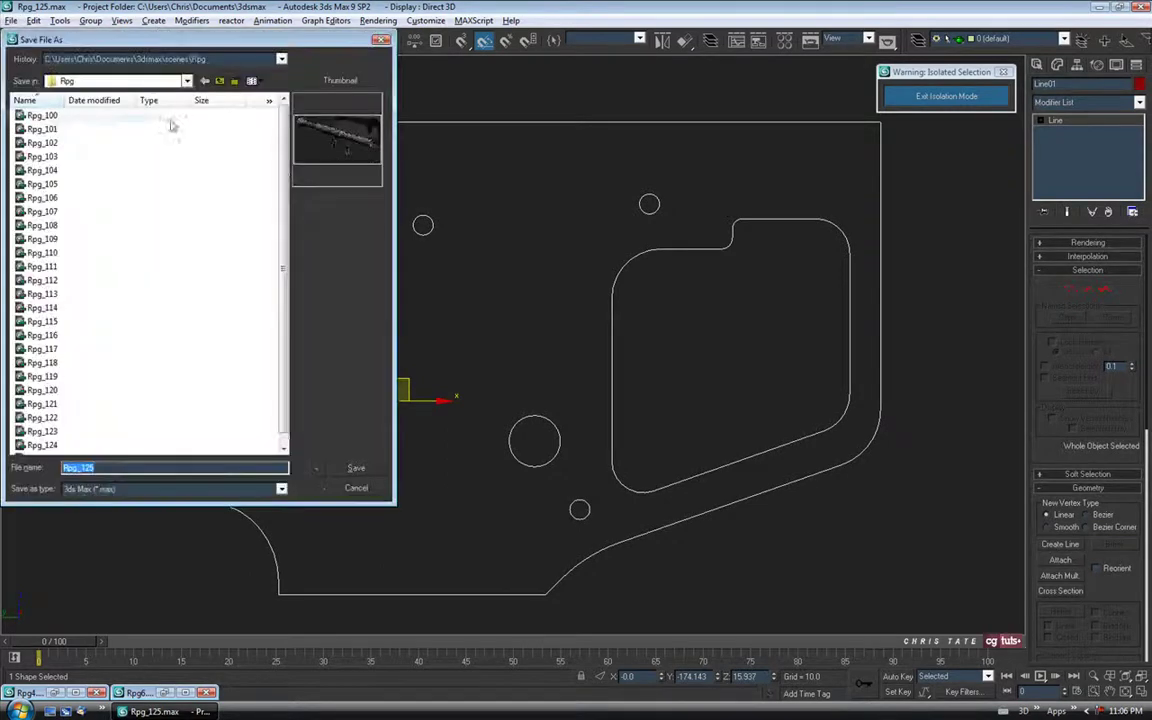
click(316, 467)
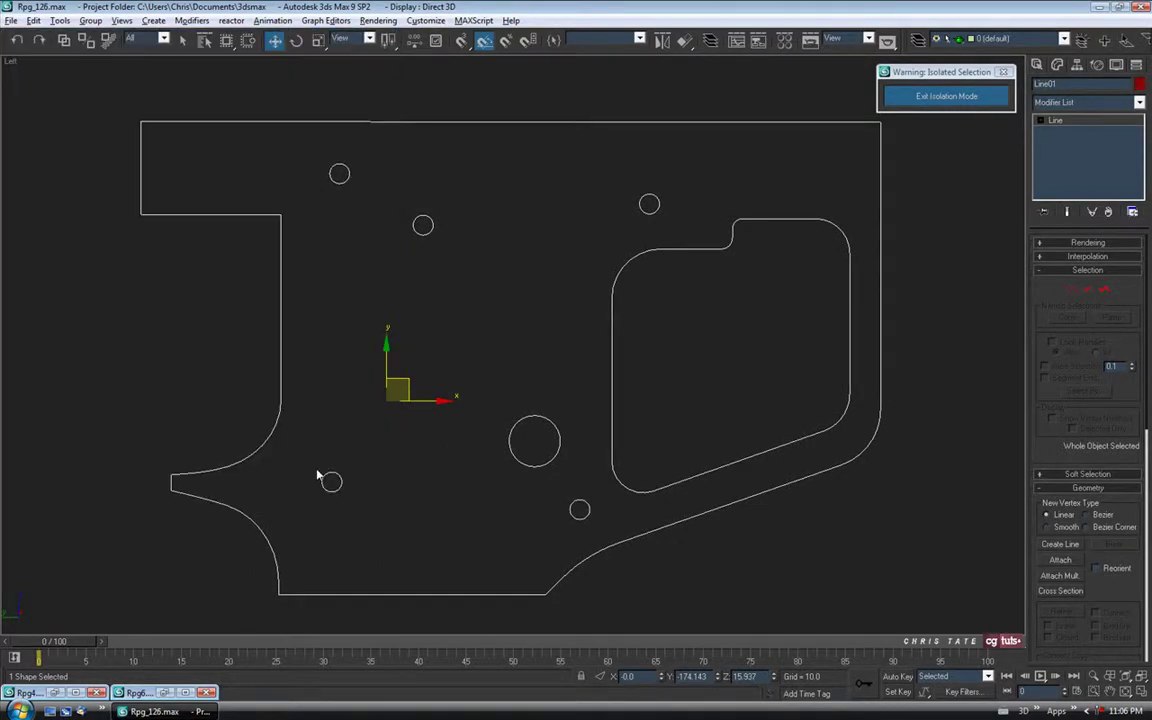
Show the housing outline in the perspective view and exit isolation, framing it together with the whole launcher.
click(1141, 692)
middle_click(782, 514)
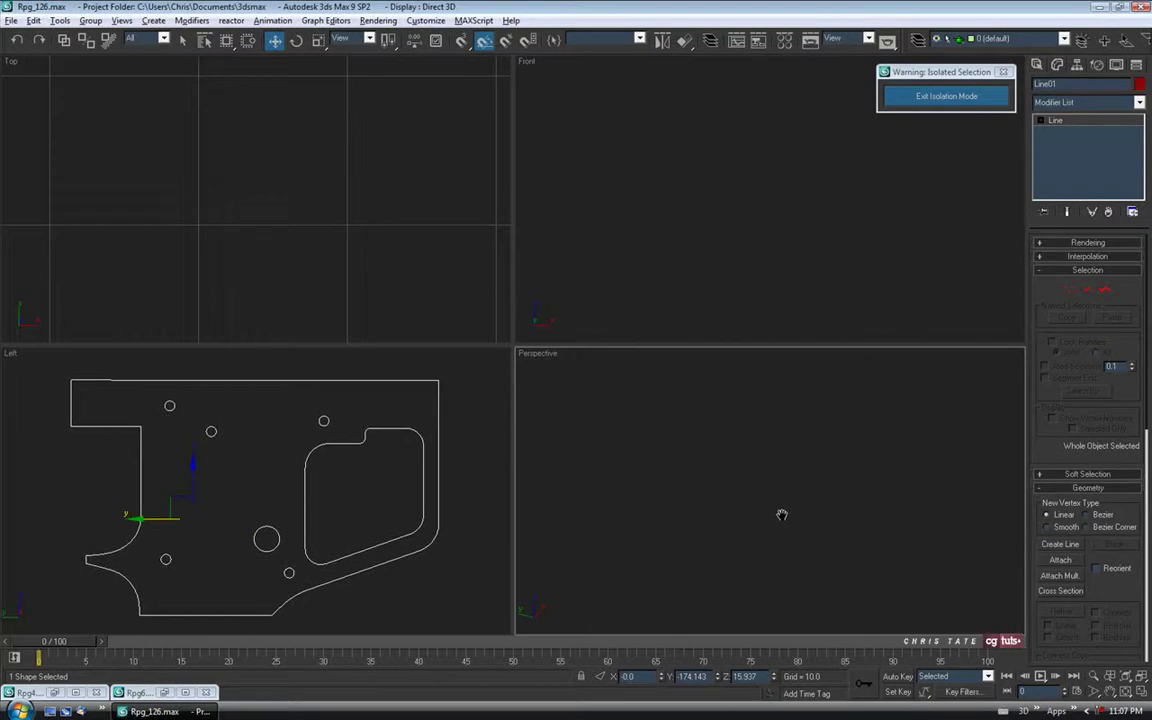
click(1125, 677)
click(1141, 692)
scroll(736, 452, down, 7)
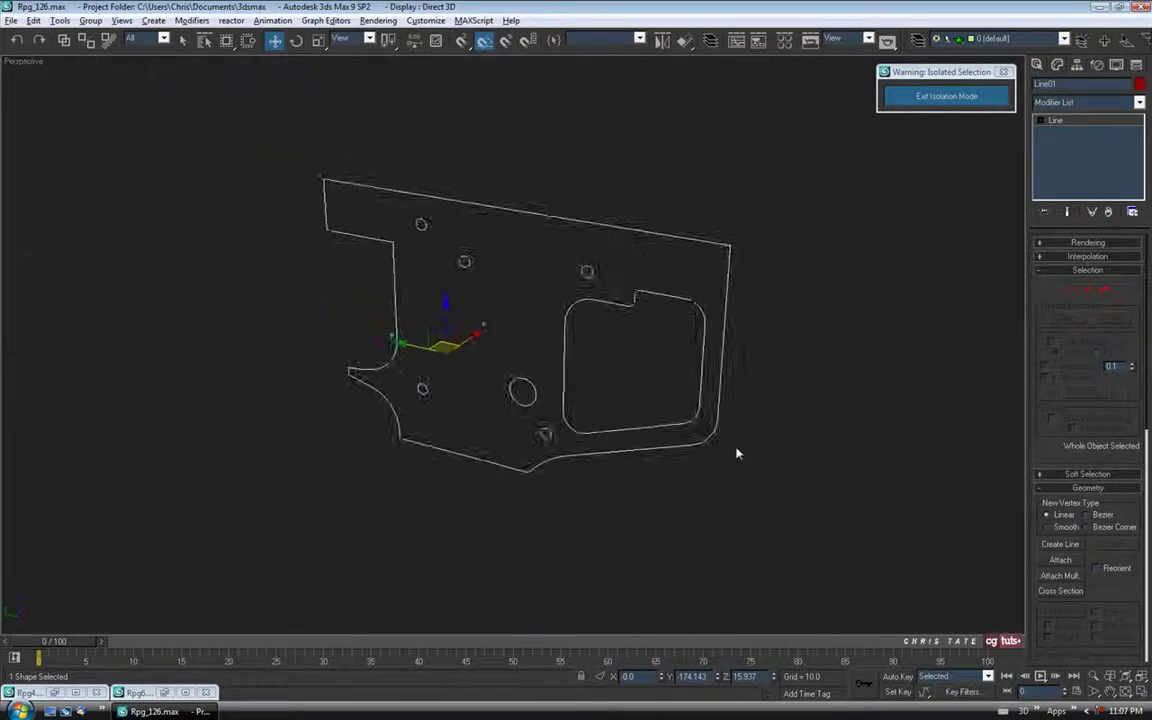
middle_drag(743, 419, 723, 440)
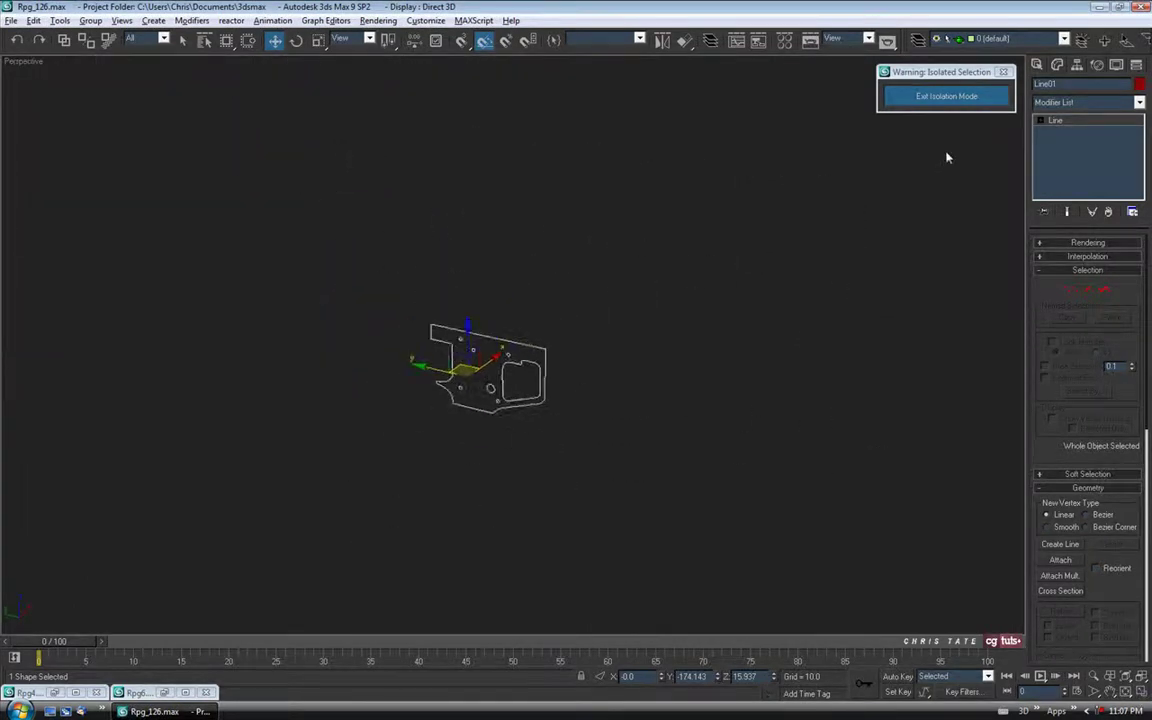
click(946, 98)
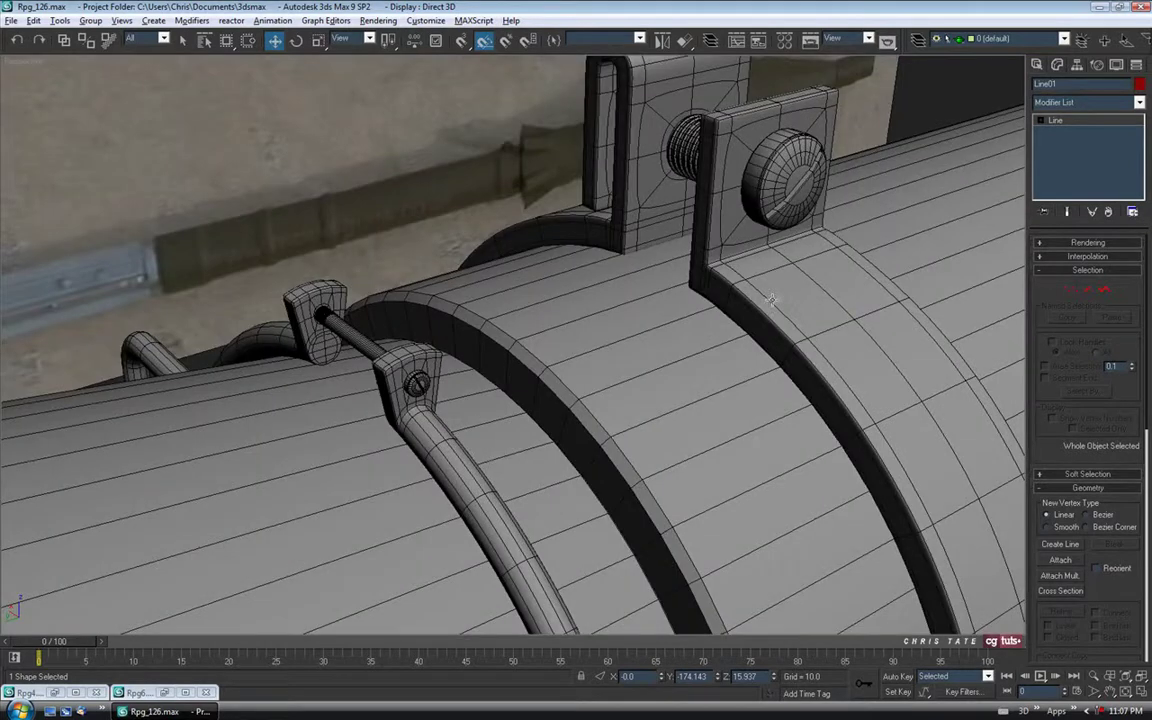
key(alt+q)
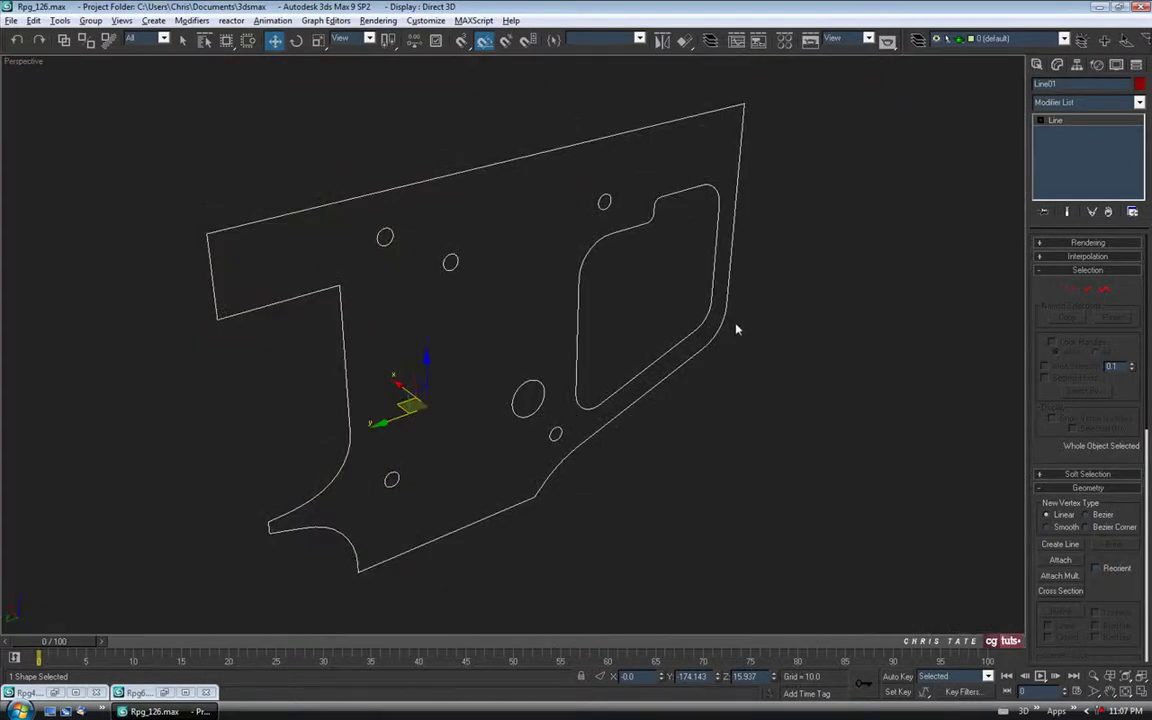
scroll(735, 325, down, 15)
alt+middle_drag(633, 408, 452, 354)
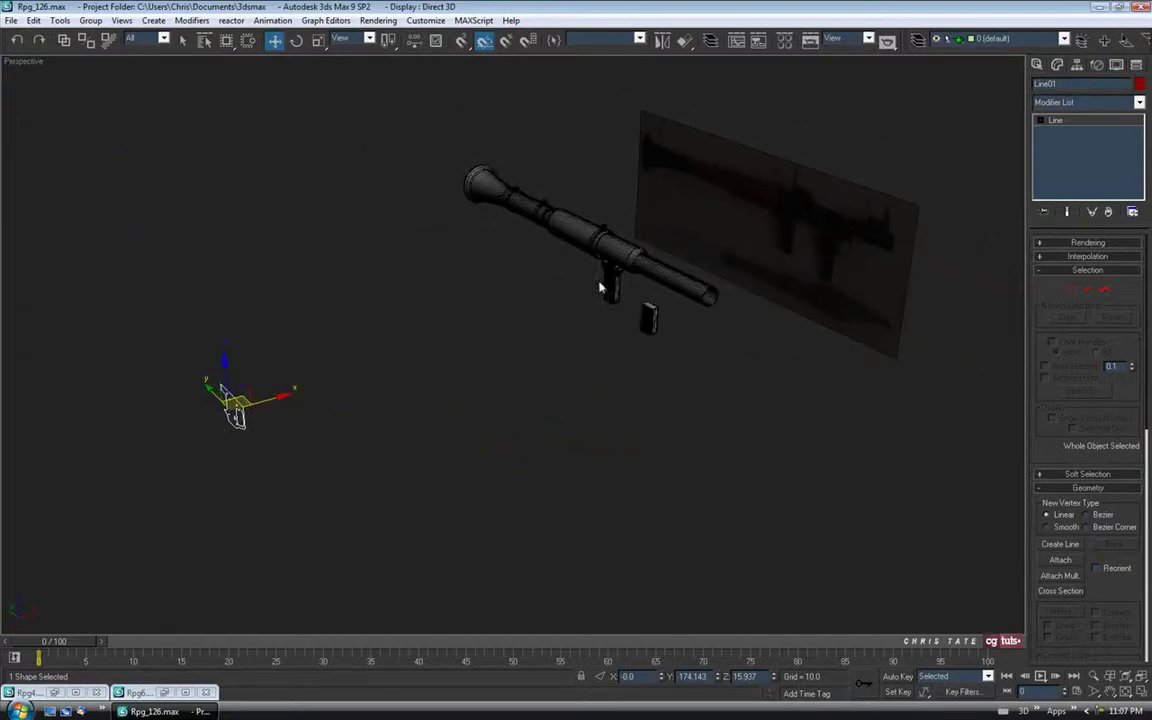
Align the housing outline's position to the separate front grip.
click(684, 40)
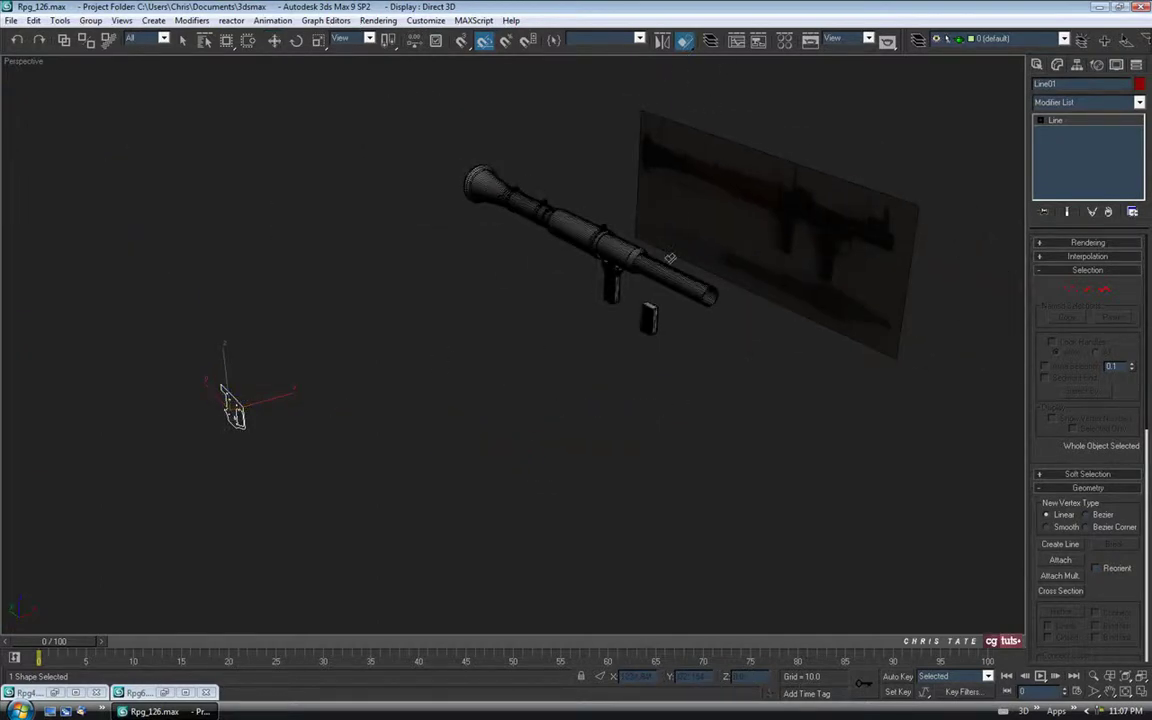
click(653, 318)
click(530, 267)
click(597, 329)
click(579, 467)
middle_drag(681, 380, 621, 383)
scroll(621, 383, up, 10)
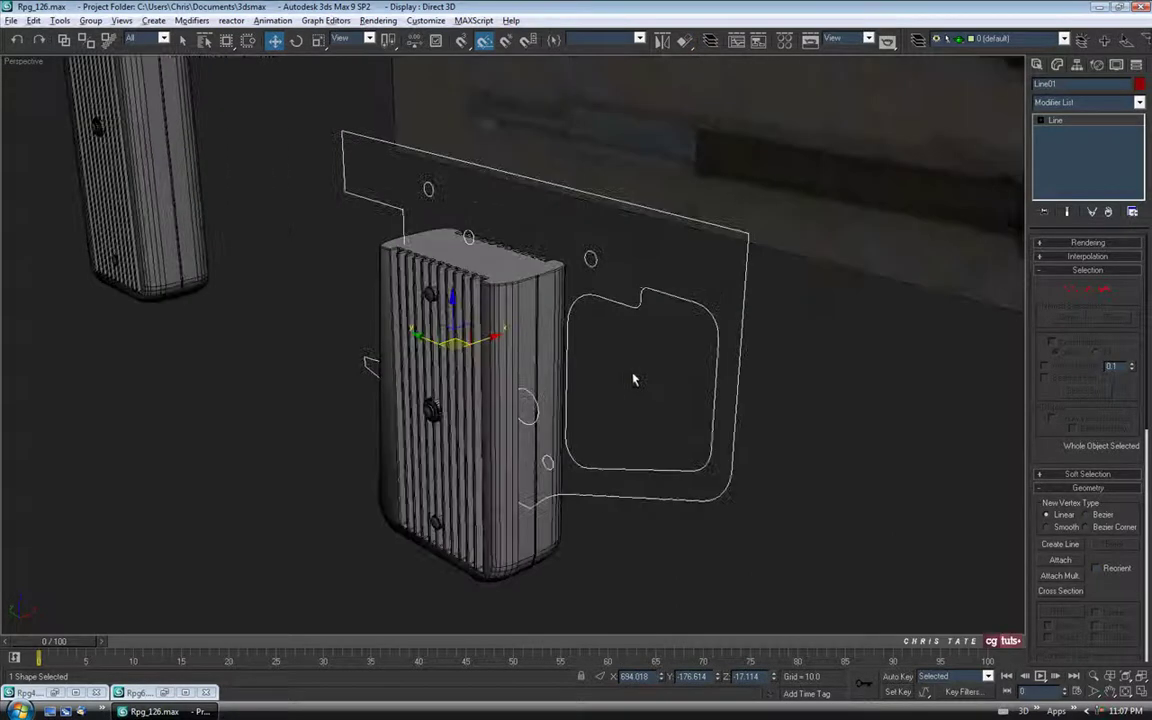
Move the aligned outline in the Left view back over the reference housing, between the launcher tube and the grip's upper edge.
click(1140, 690)
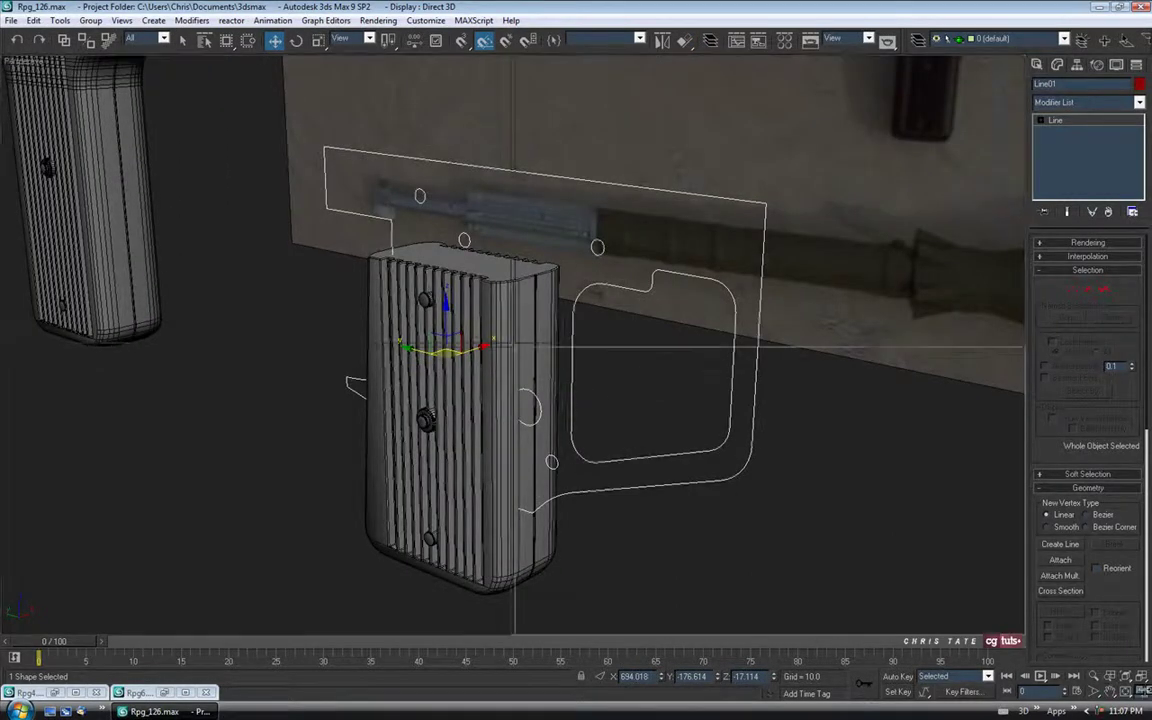
right_click(306, 512)
click(1141, 690)
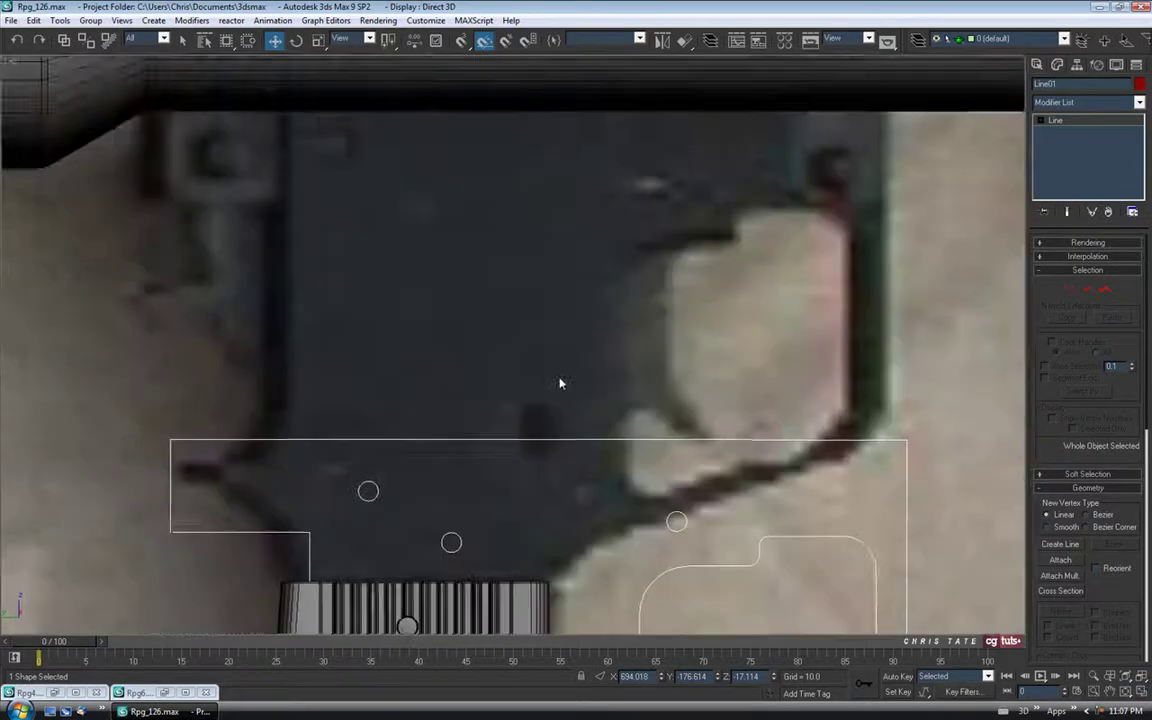
middle_drag(560, 353, 560, 255)
scroll(553, 310, down, 2)
middle_drag(553, 319, 560, 268)
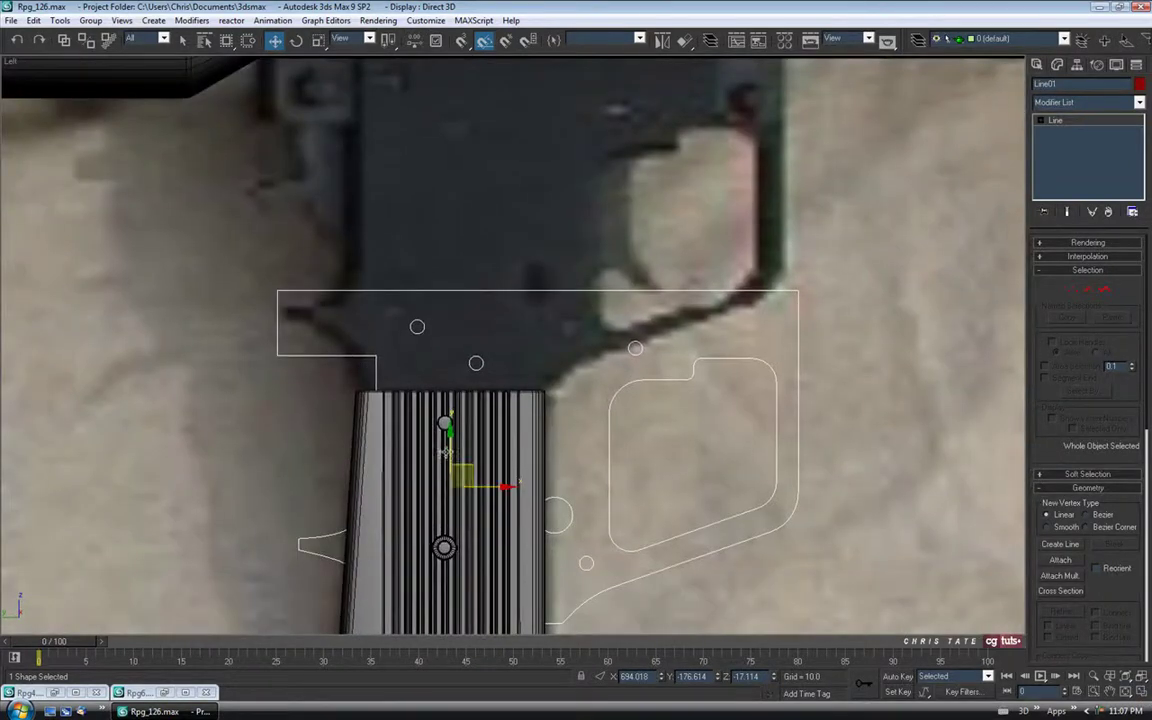
drag(441, 466, 484, 296)
middle_drag(446, 234, 447, 332)
drag(447, 332, 447, 308)
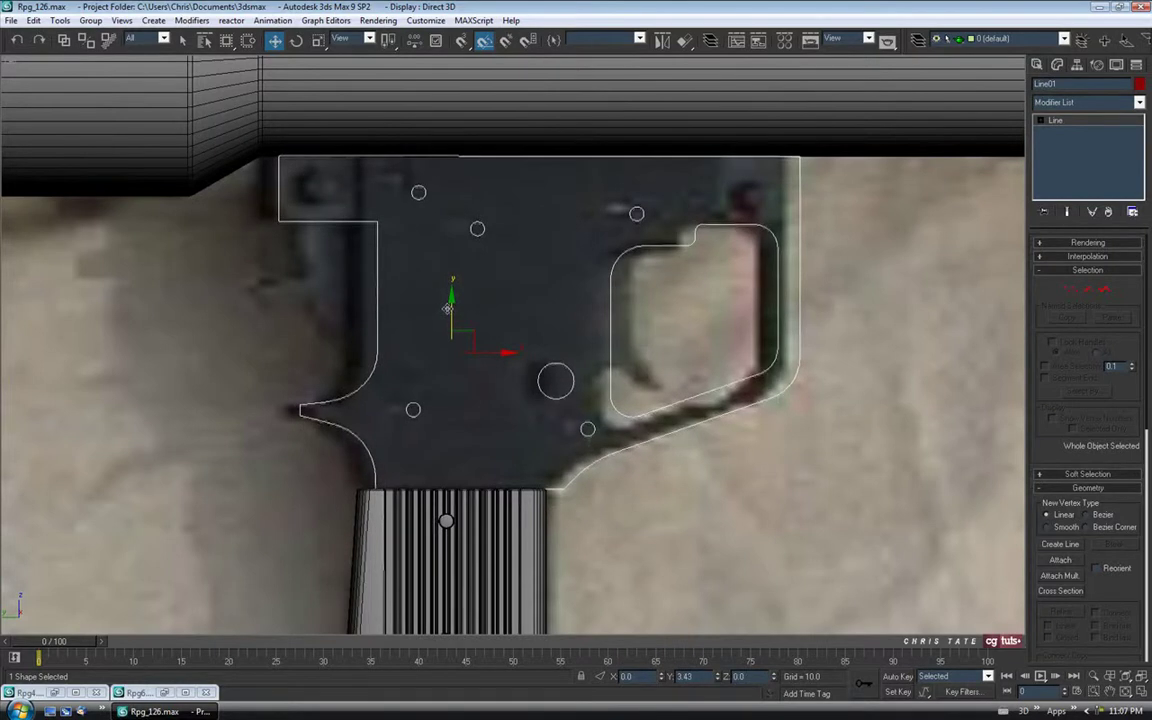
drag(500, 350, 483, 351)
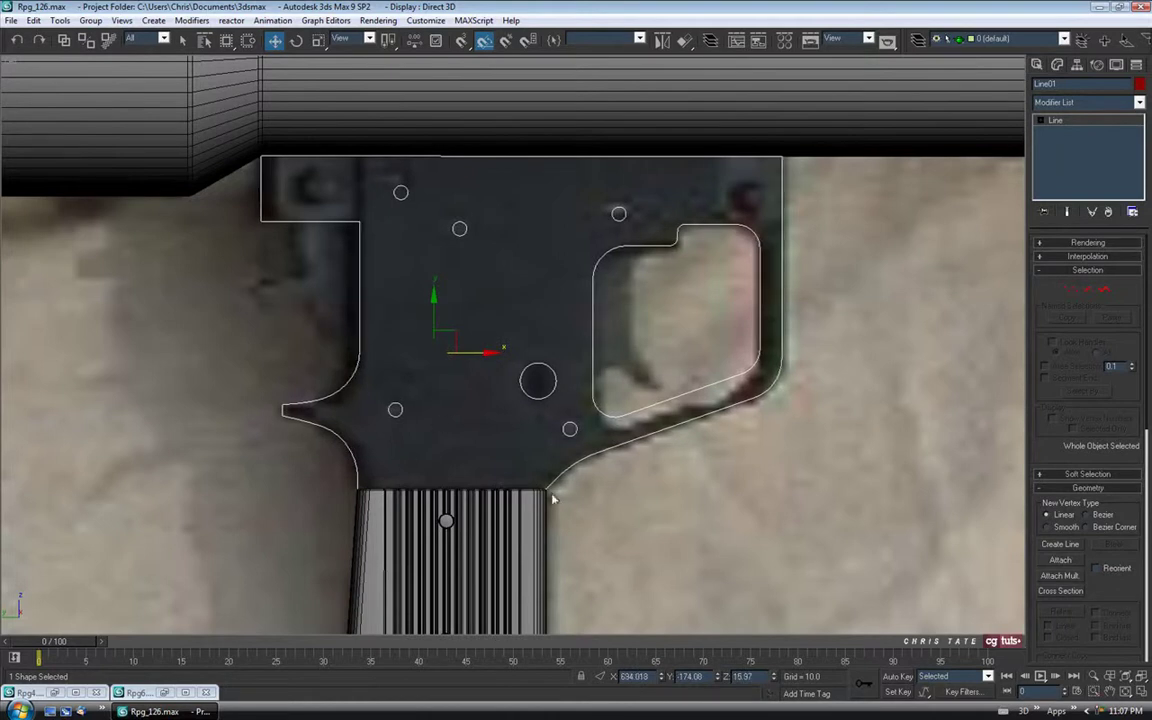
middle_drag(591, 341, 589, 353)
Examine the repositioned housing outline above the grip from an angle in the perspective view.
click(1135, 694)
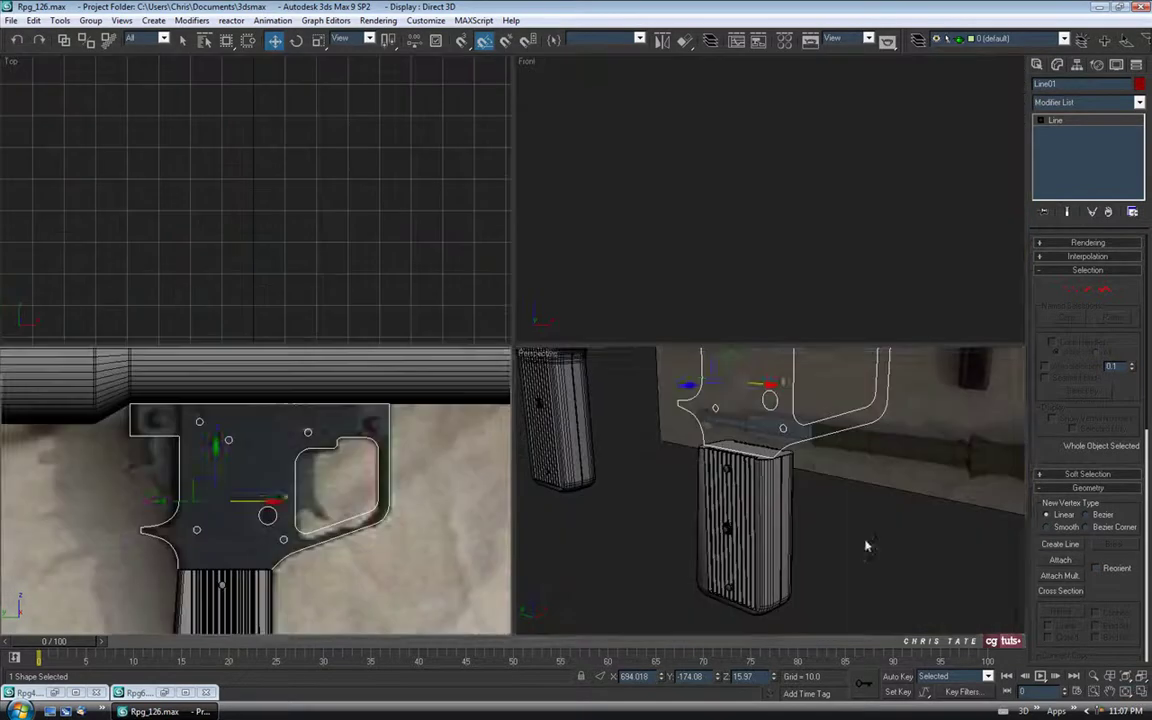
key(alt+w)
alt+middle_drag(755, 419, 712, 405)
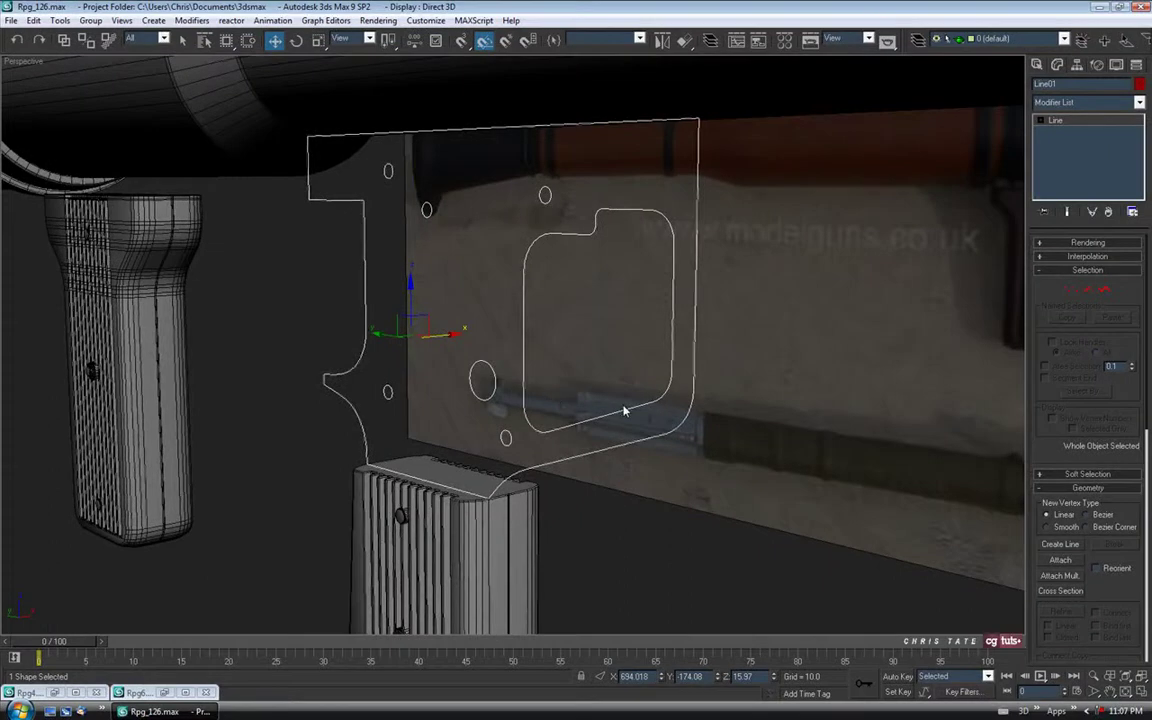
Clone the housing outline as a single copy about 20 units along X, and hide the copy.
alt+middle_drag(500, 378, 522, 254)
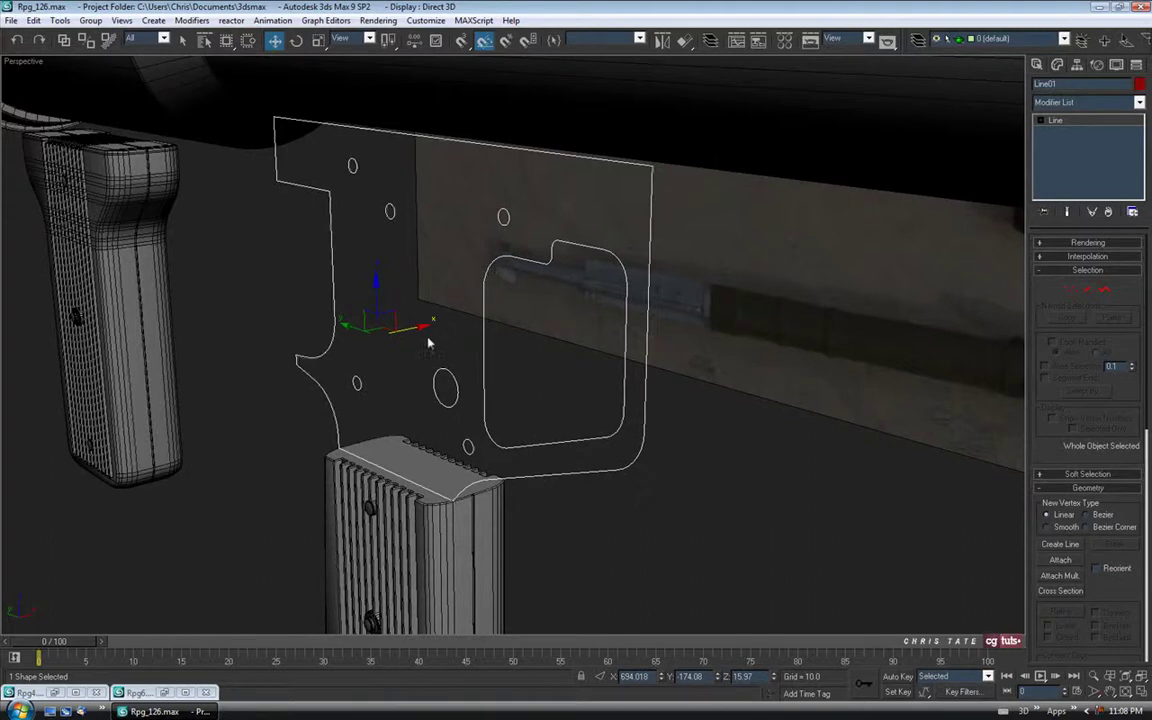
mouse_move(418, 327)
shift+mouse_down()
mouse_move(360, 326)
mouse_move(512, 306)
mouse_move(531, 319)
shift+mouse_up()
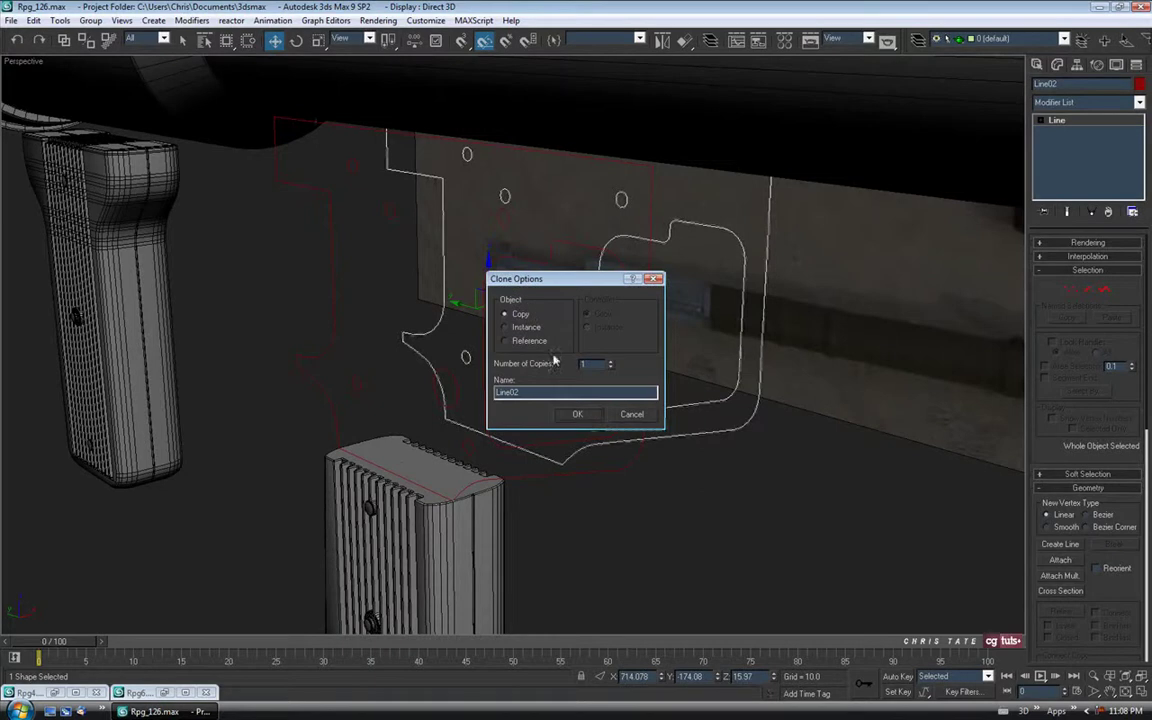
click(578, 414)
right_click(728, 428)
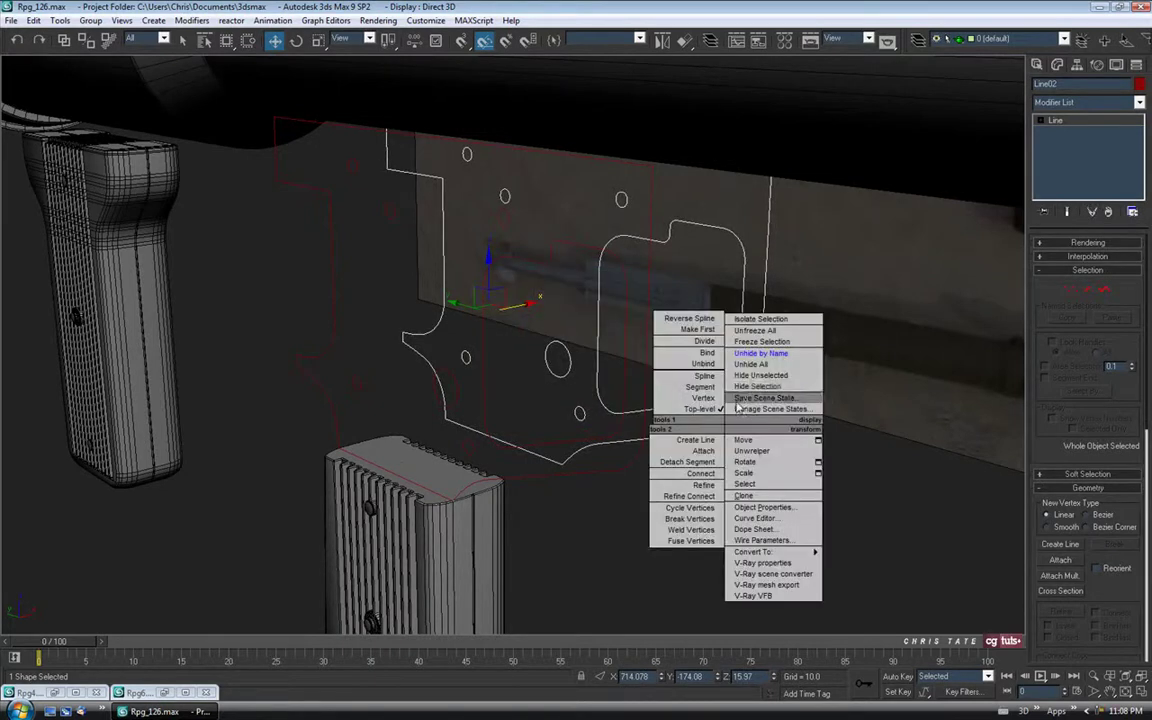
click(753, 394)
Select the original housing outline above the grip and apply a Shell modifier to it.
mouse_move(661, 391)
alt+middle_down()
mouse_move(620, 352)
mouse_move(609, 368)
alt+middle_up()
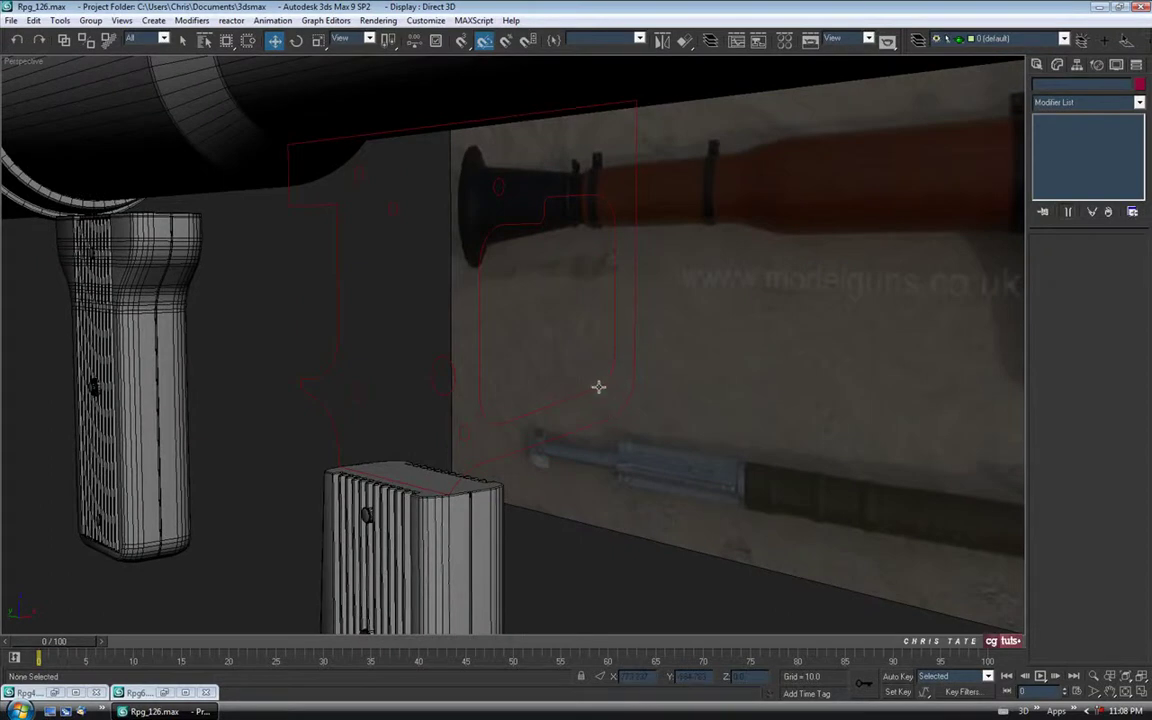
click(599, 387)
alt+middle_drag(536, 342, 600, 327)
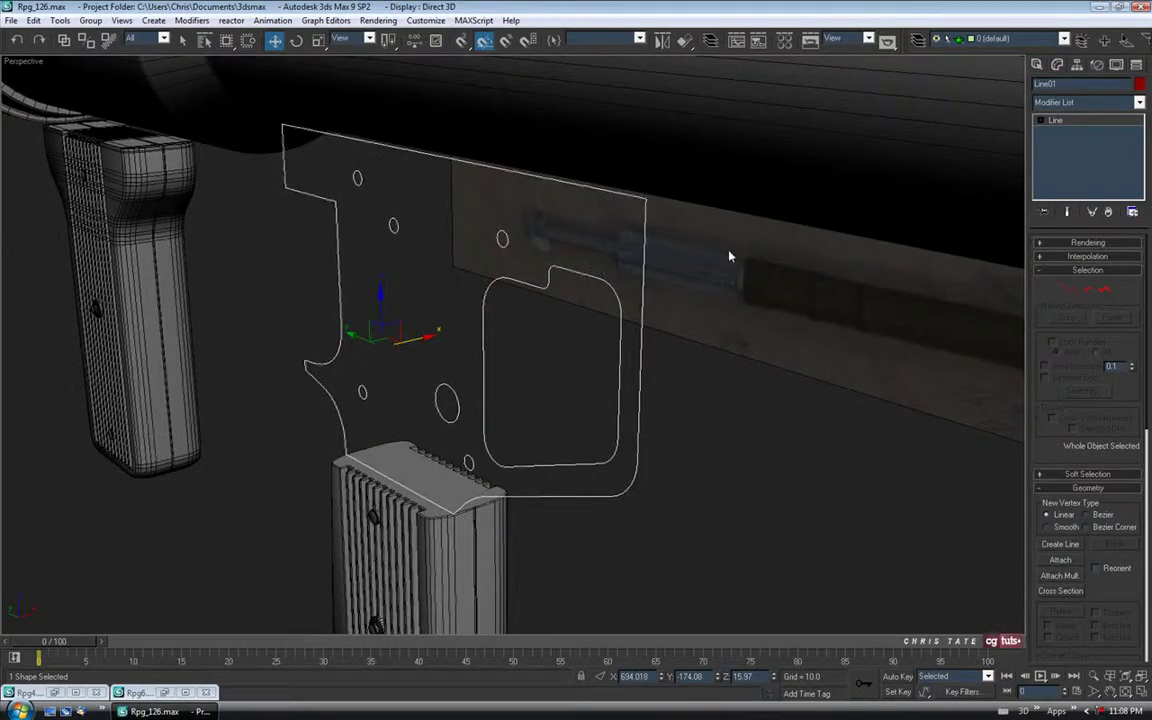
middle_drag(649, 256, 655, 272)
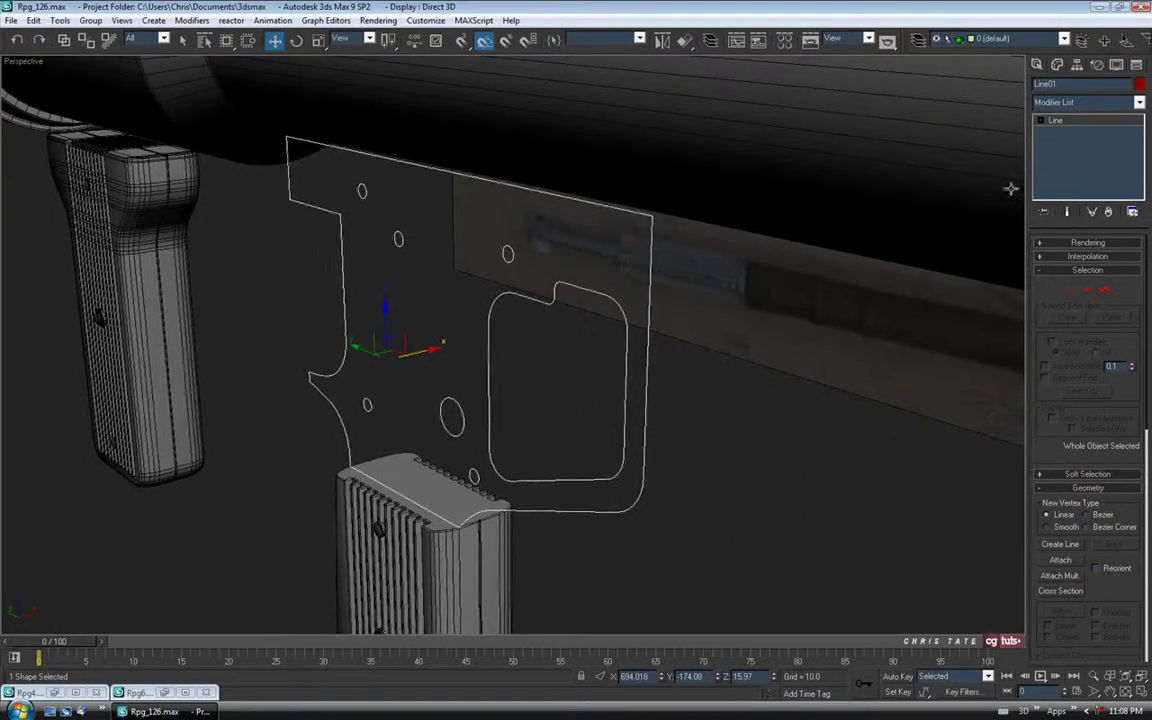
click(1140, 101)
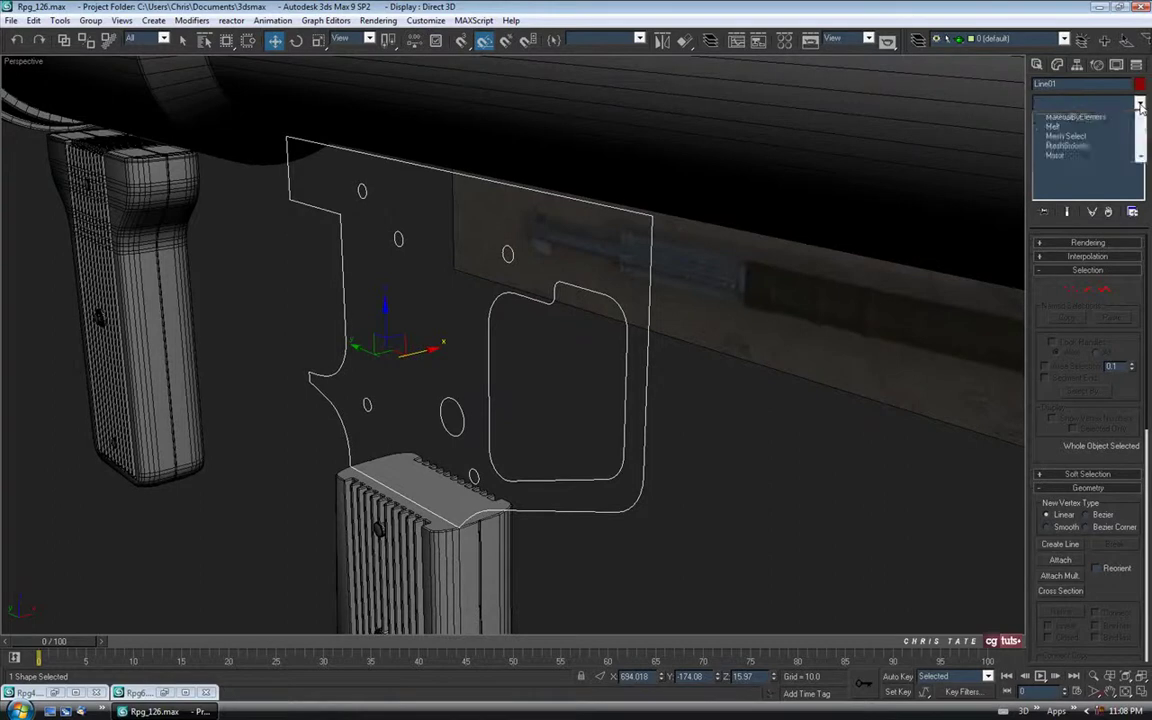
scroll(1124, 461, down, 10)
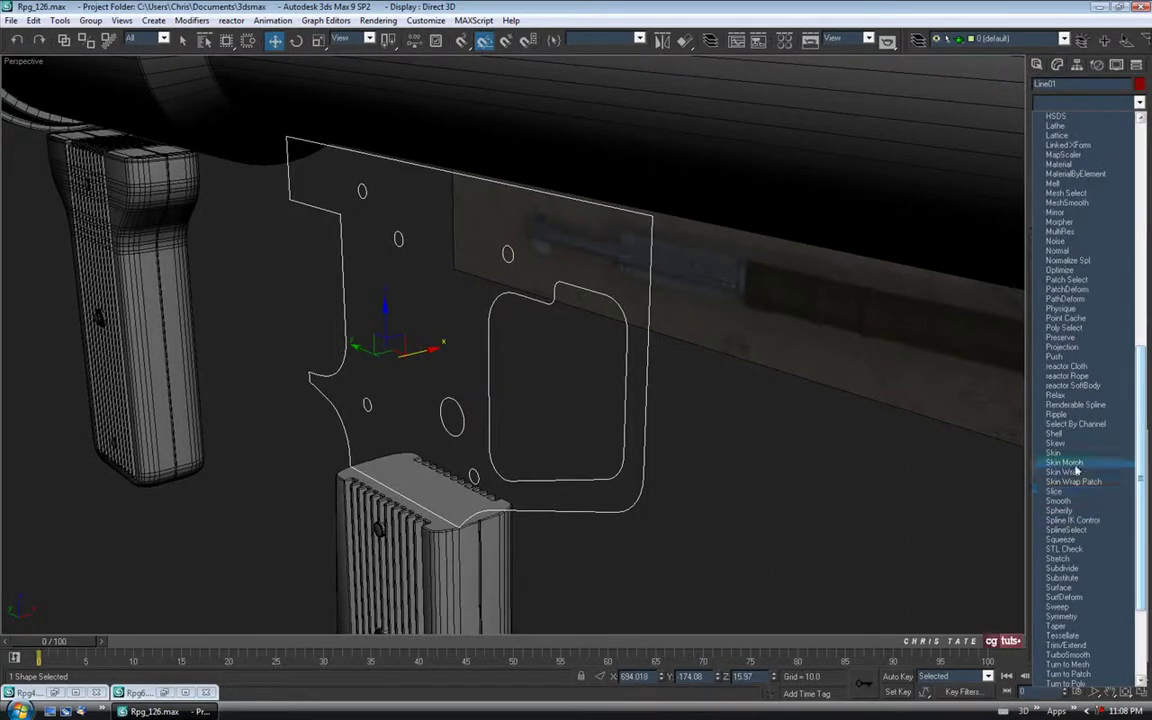
click(1054, 433)
alt+middle_drag(758, 404, 590, 339)
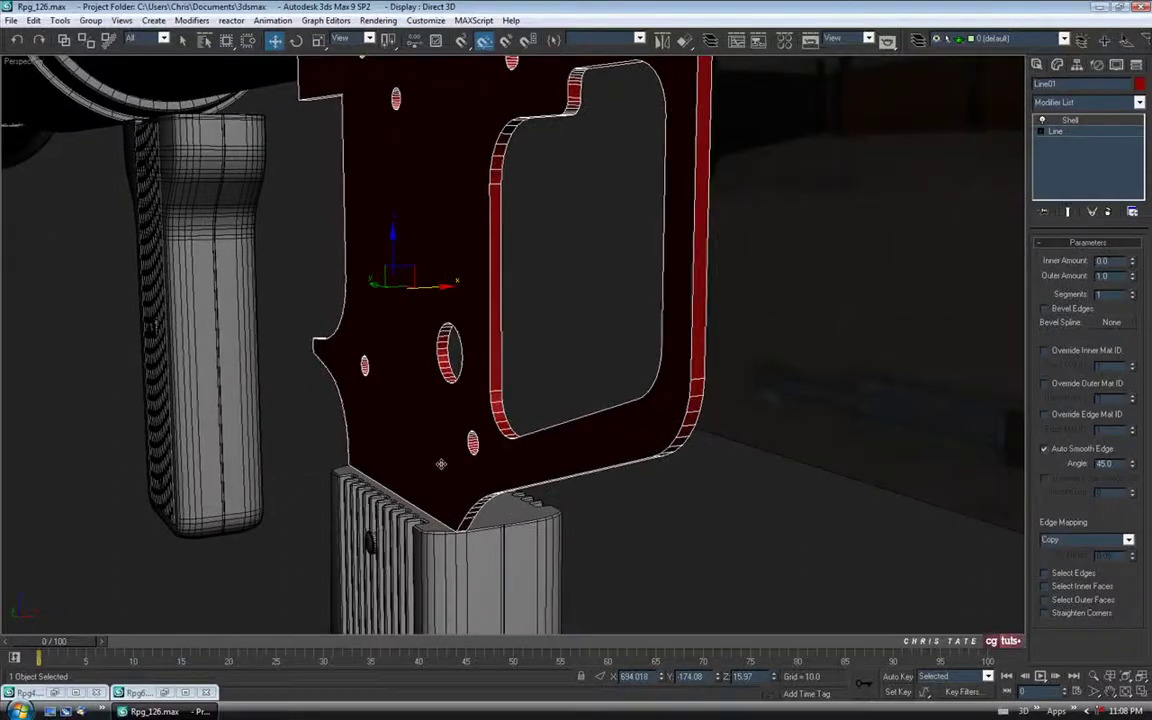
Check the housing in the Rpg4.jpg reference photo and set the Shell's outer amount to 7.0 to thicken it across the grip.
click(52, 693)
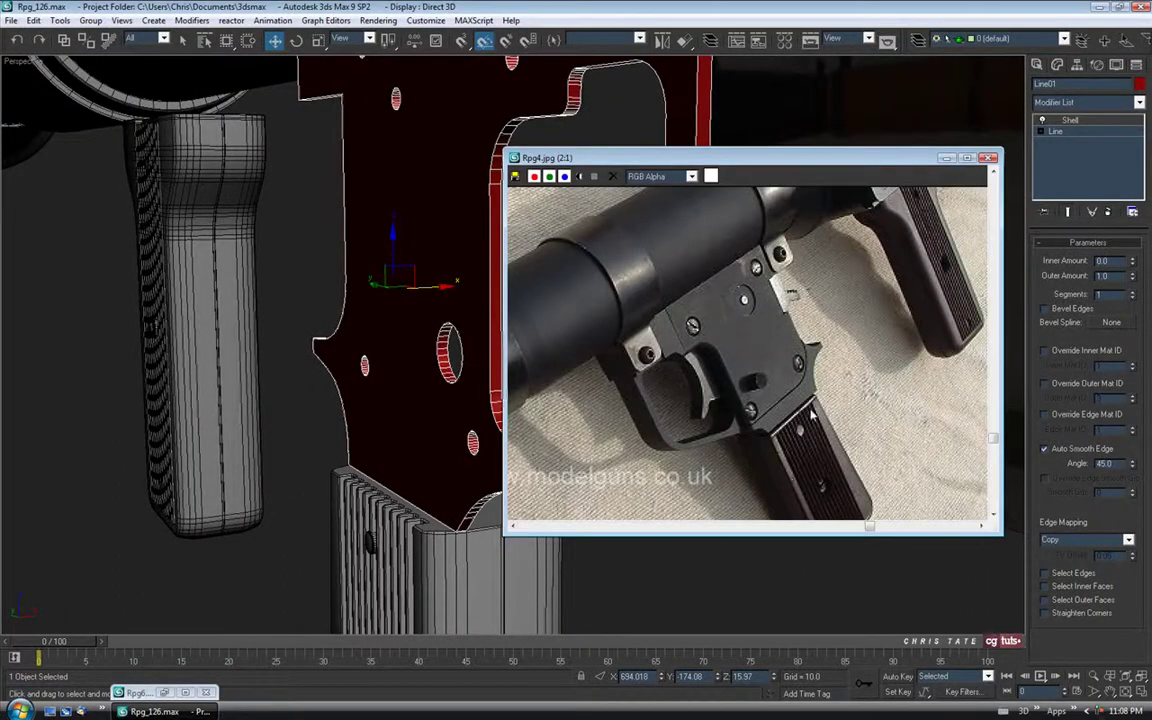
click(946, 157)
alt+middle_drag(560, 350, 662, 470)
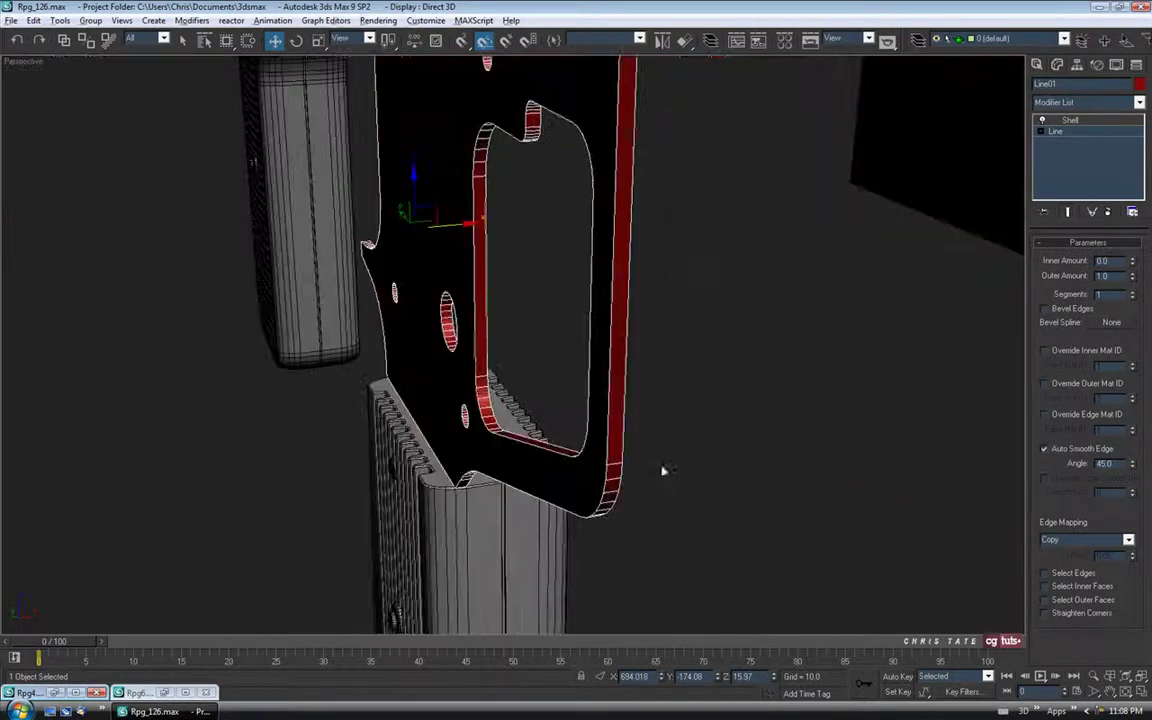
scroll(662, 384, down, 4)
alt+middle_drag(662, 384, 705, 368)
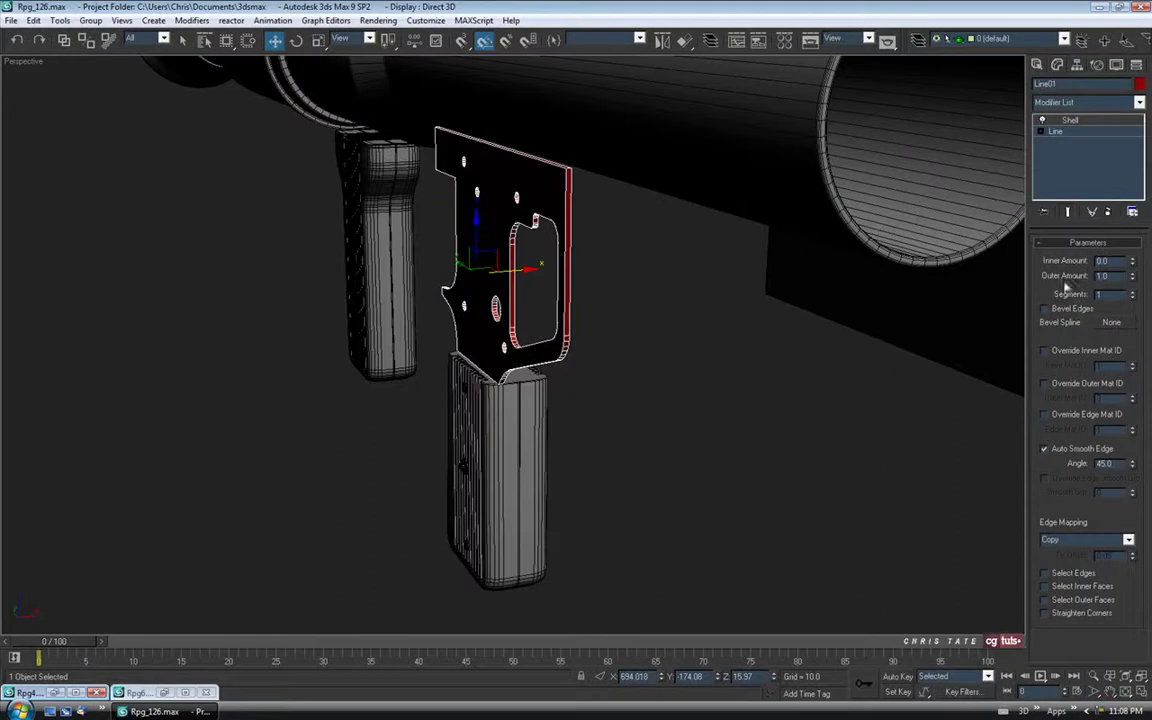
drag(1133, 278, 1133, 232)
alt+middle_drag(866, 528, 844, 463)
drag(1134, 283, 1134, 175)
alt+middle_drag(634, 306, 570, 320)
drag(1117, 274, 1056, 281)
alt+middle_drag(763, 432, 815, 413)
middle_drag(602, 307, 589, 399)
scroll(607, 355, up, 3)
middle_drag(636, 432, 632, 431)
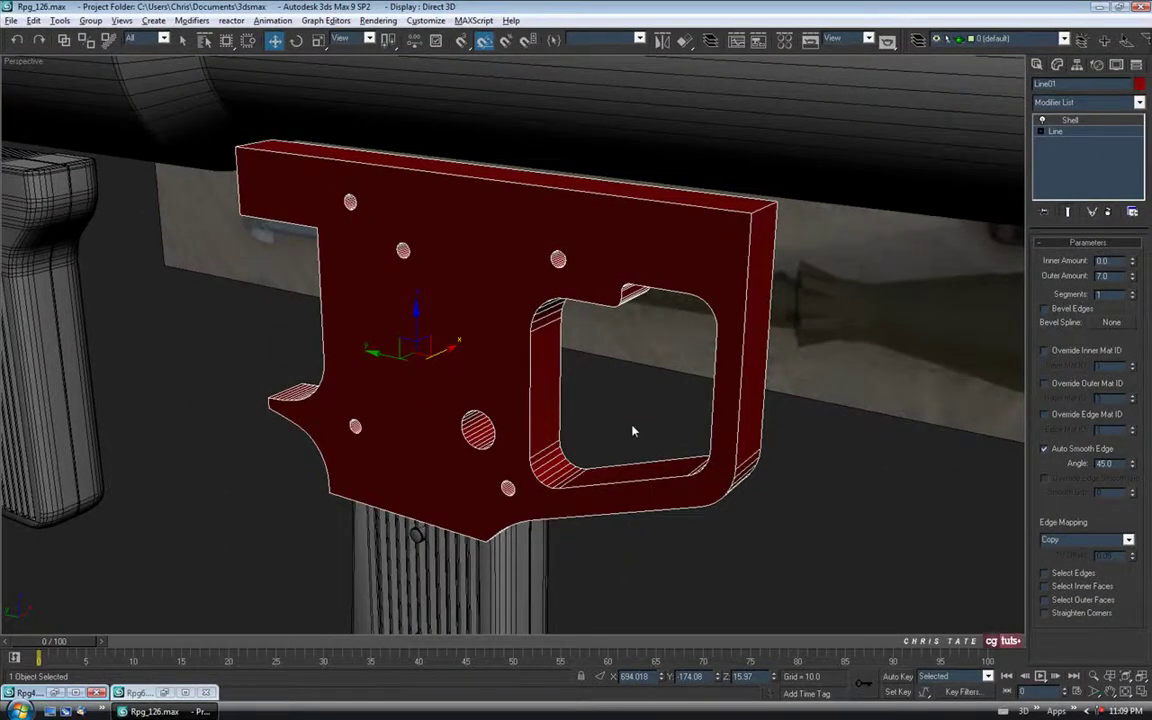
Isolate the shelled trigger housing and change its object colour to black.
key(alt+q)
alt+middle_drag(644, 417, 975, 334)
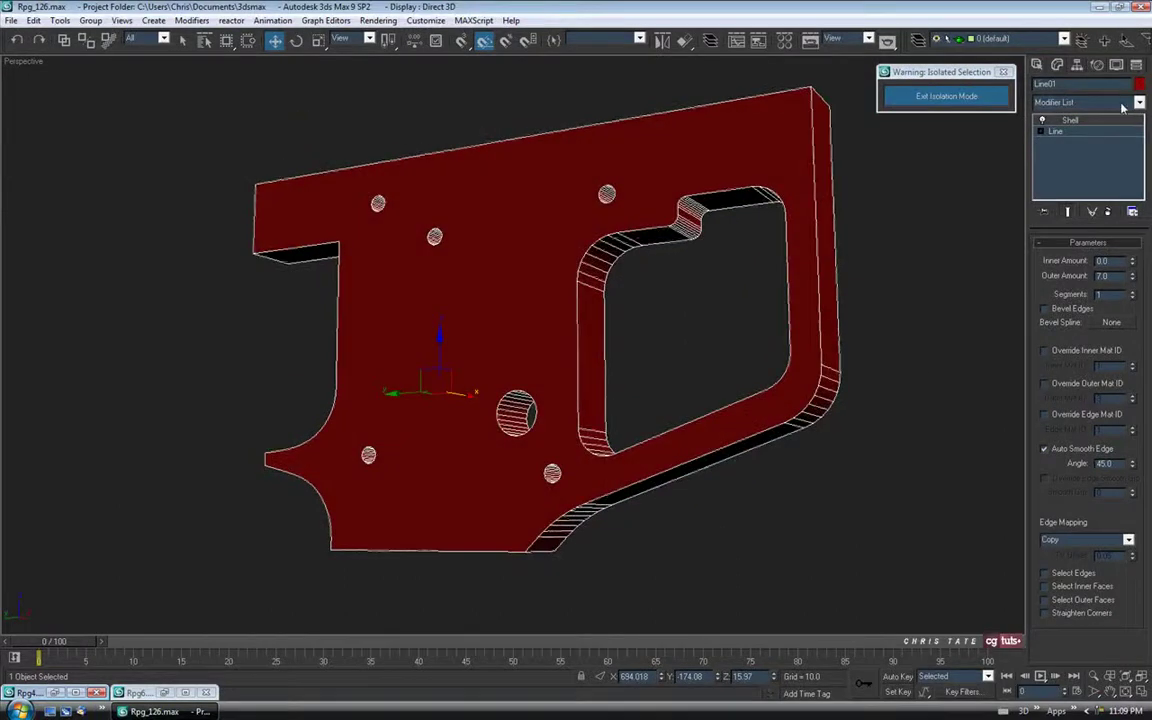
click(1140, 84)
click(644, 430)
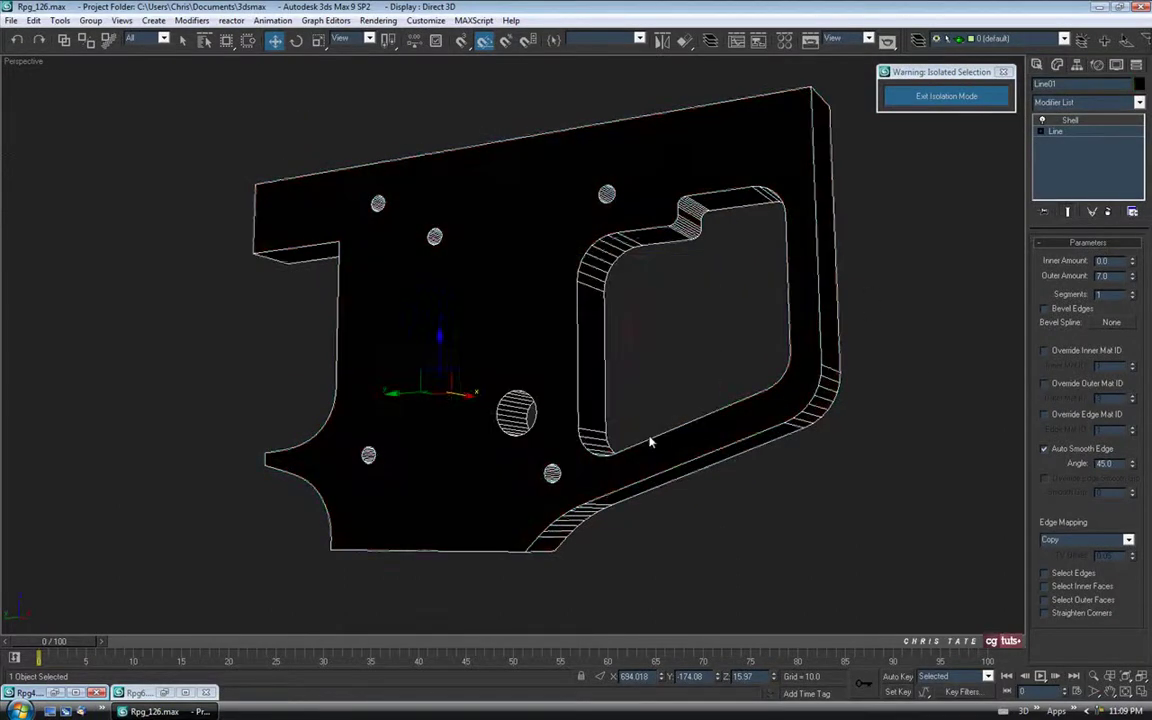
Assign the blue material from the Material Editor to the isolated trigger housing.
key(m)
mouse_move(172, 135)
mouse_down()
mouse_move(437, 249)
mouse_move(432, 262)
mouse_up()
click(250, 65)
alt+middle_drag(430, 360, 646, 389)
alt+middle_drag(402, 373, 402, 309)
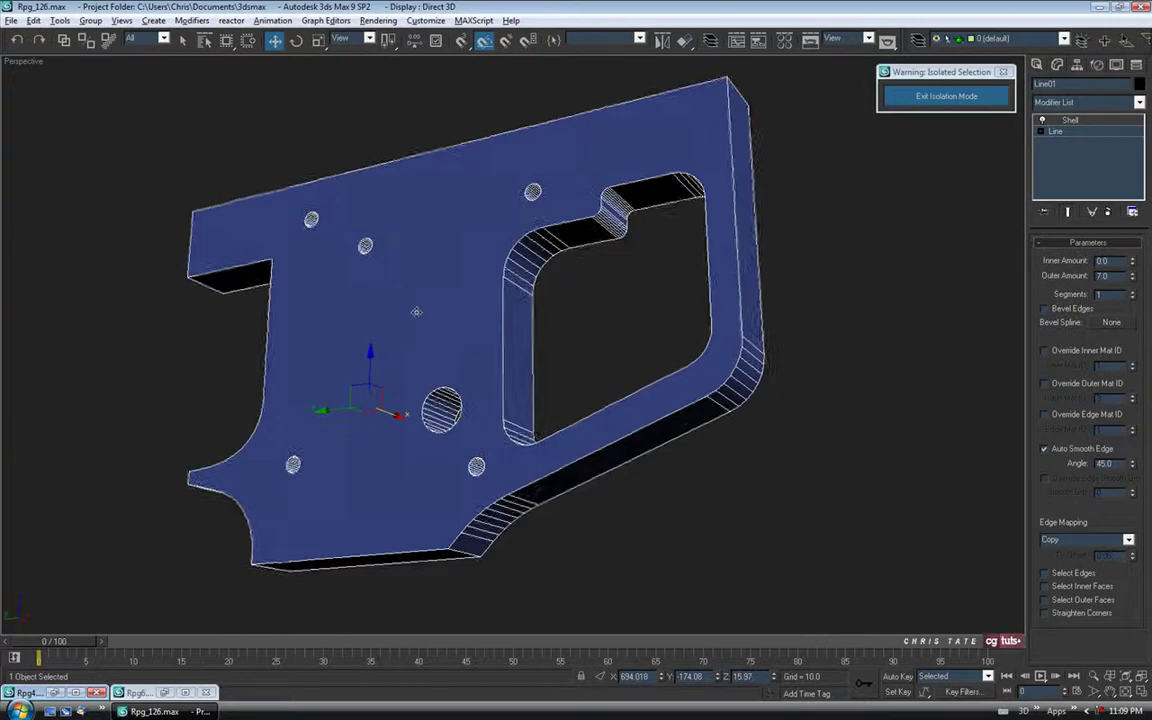
middle_drag(455, 281, 459, 292)
Save the scene as a new incremental file, Rpg_127.max.
click(12, 20)
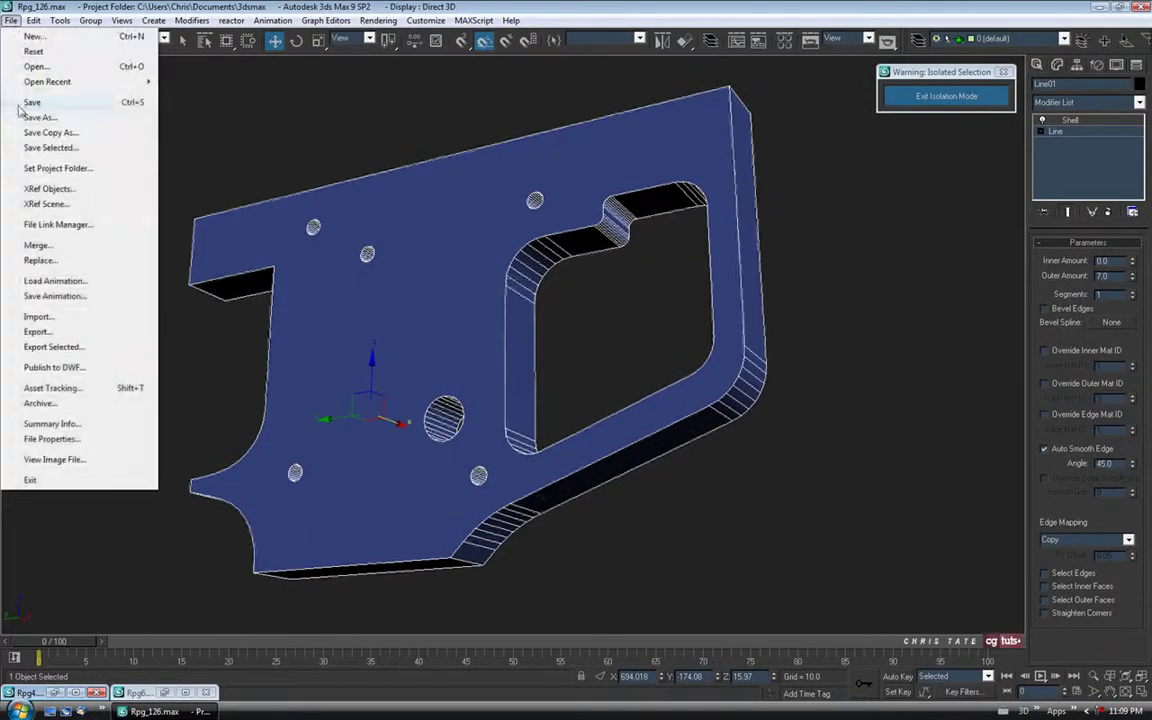
click(33, 116)
click(316, 469)
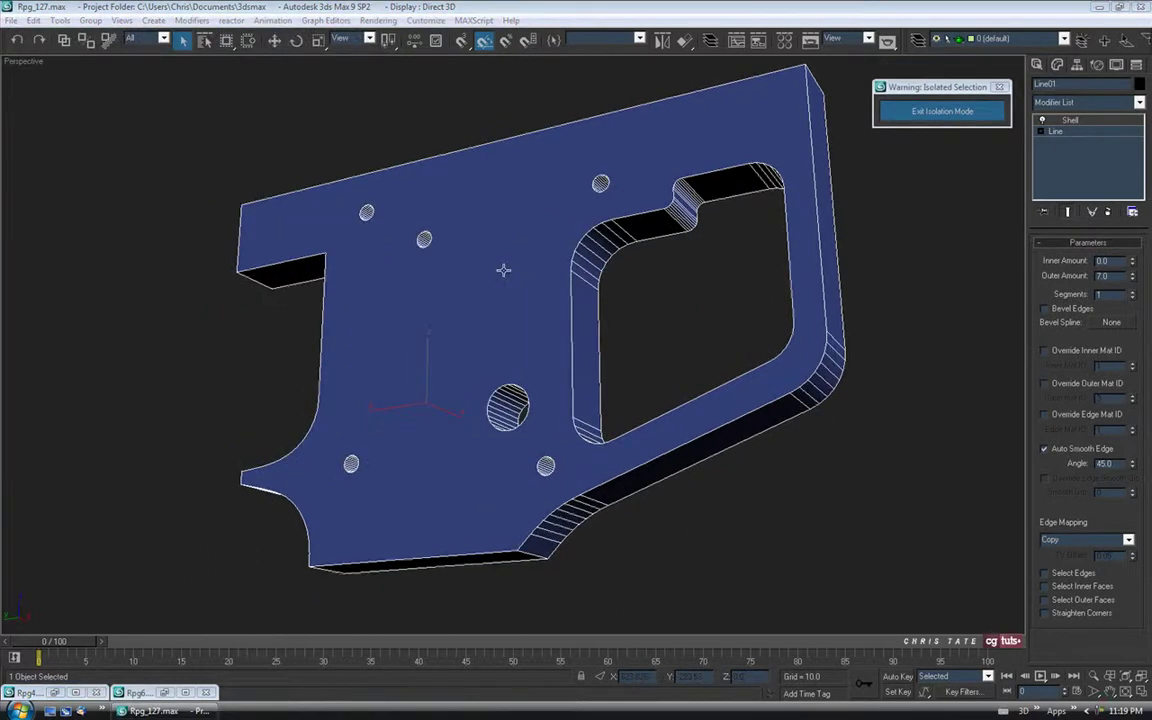
Convert the shelled trigger housing to an Editable Poly.
right_click(503, 270)
mouse_move(505, 358)
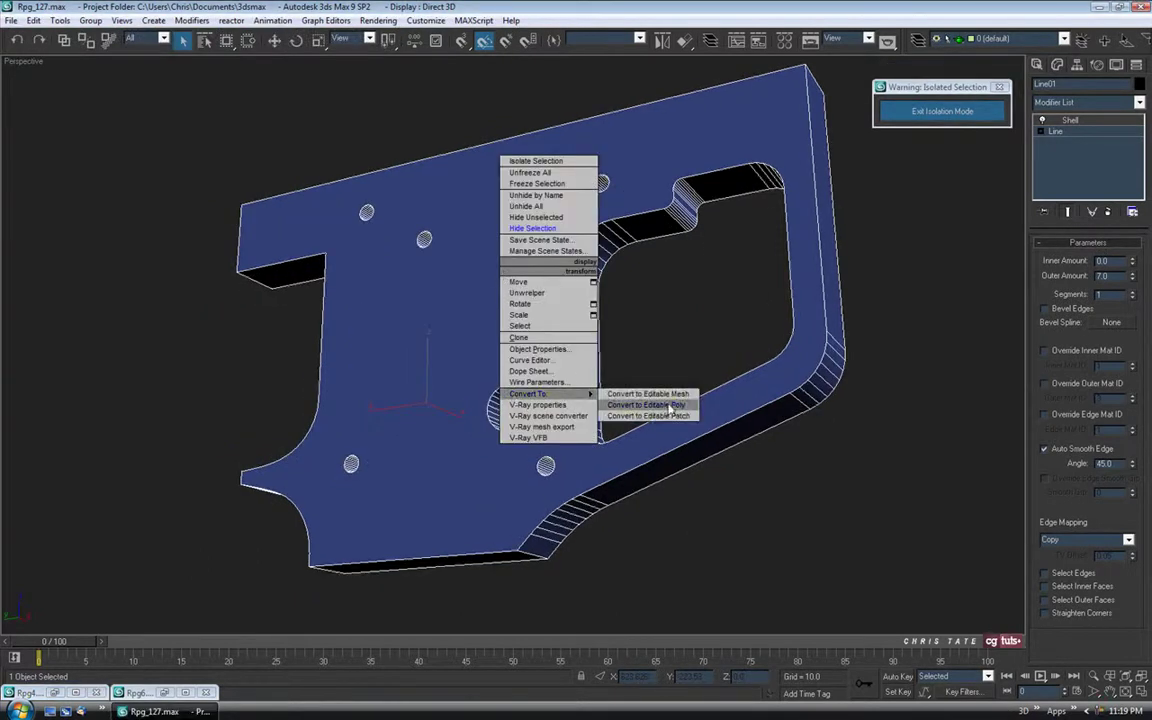
click(585, 372)
Examine the long edges linking the screw holes, trigger opening and outer corners on the housing's side face.
alt+middle_drag(587, 386, 543, 354)
scroll(318, 172, up, 3)
middle_drag(349, 212, 485, 268)
scroll(352, 222, down, 3)
mouse_move(440, 310)
alt+middle_down()
mouse_move(350, 196)
mouse_move(405, 295)
mouse_move(426, 296)
alt+middle_up()
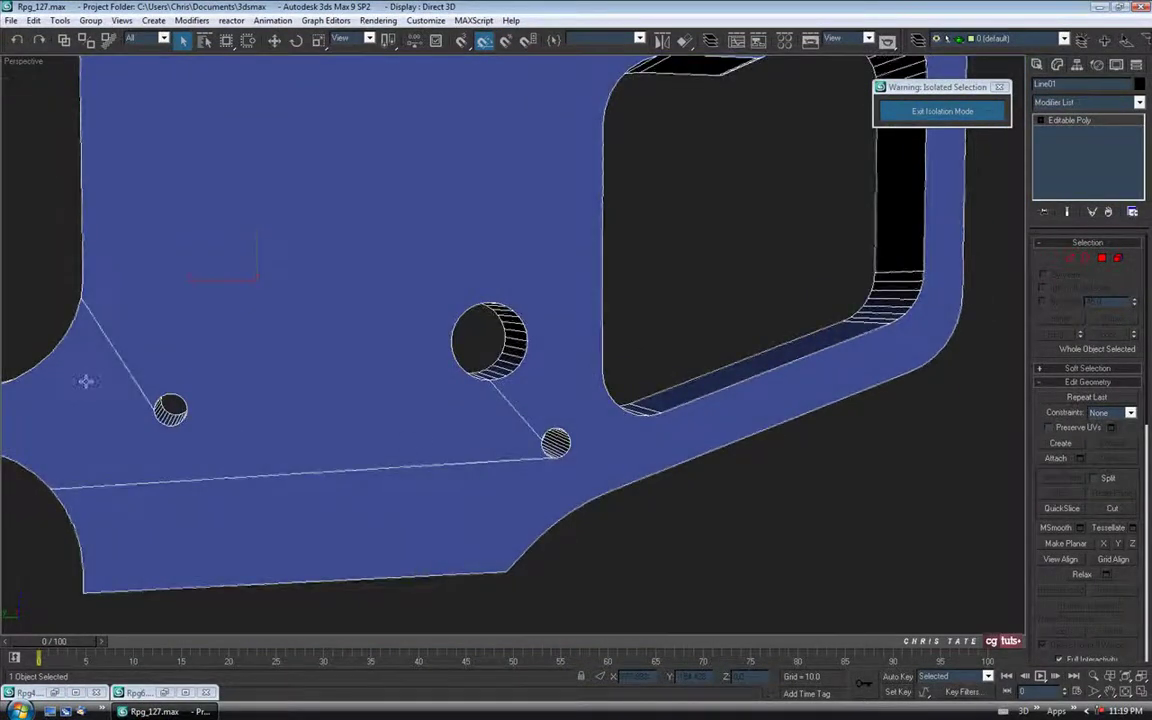
alt+middle_drag(78, 344, 299, 350)
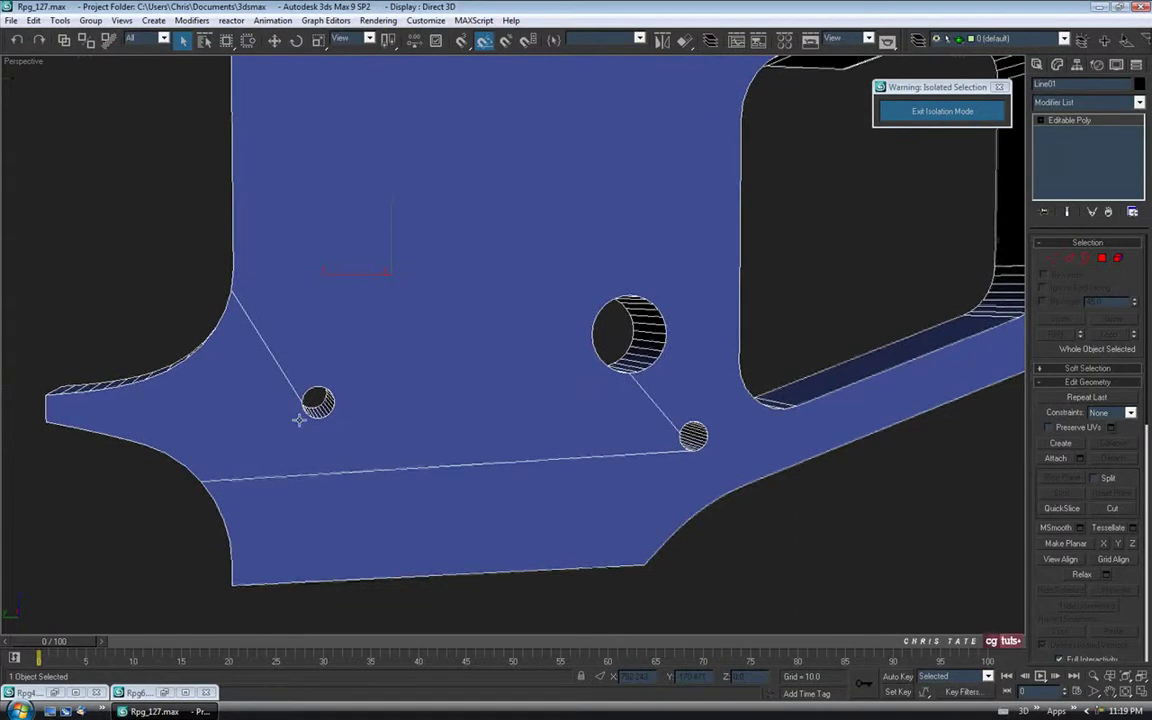
alt+middle_drag(249, 278, 330, 317)
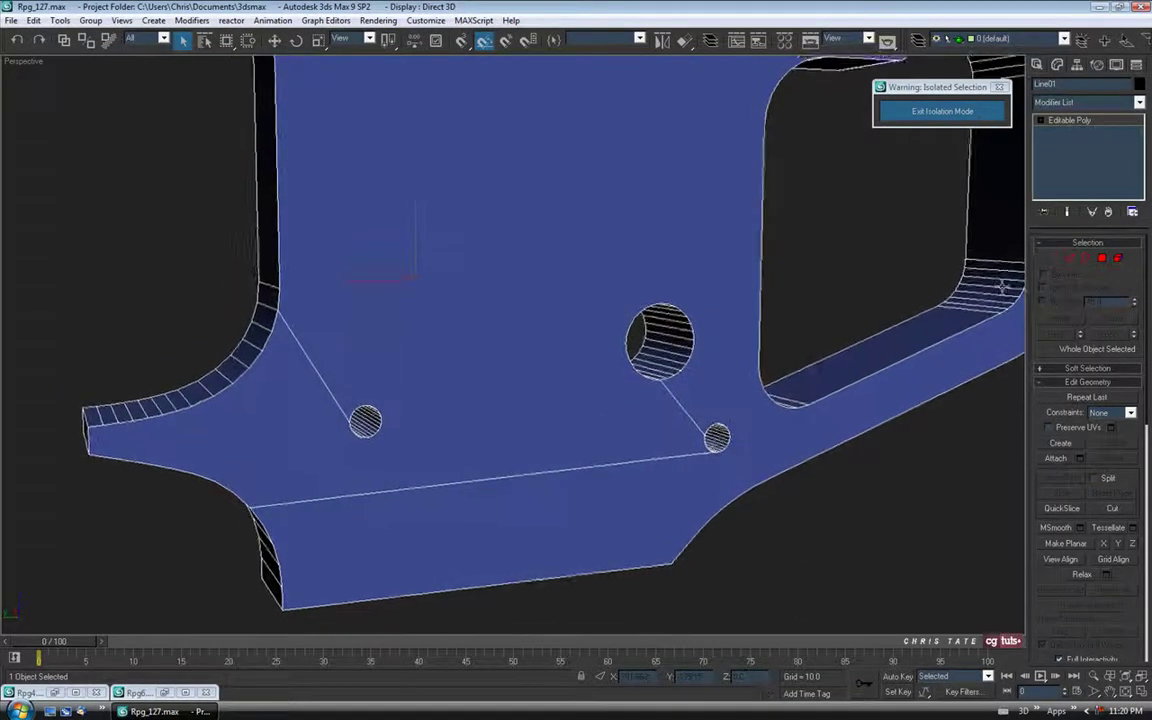
click(1068, 259)
middle_drag(498, 326, 494, 571)
click(539, 203)
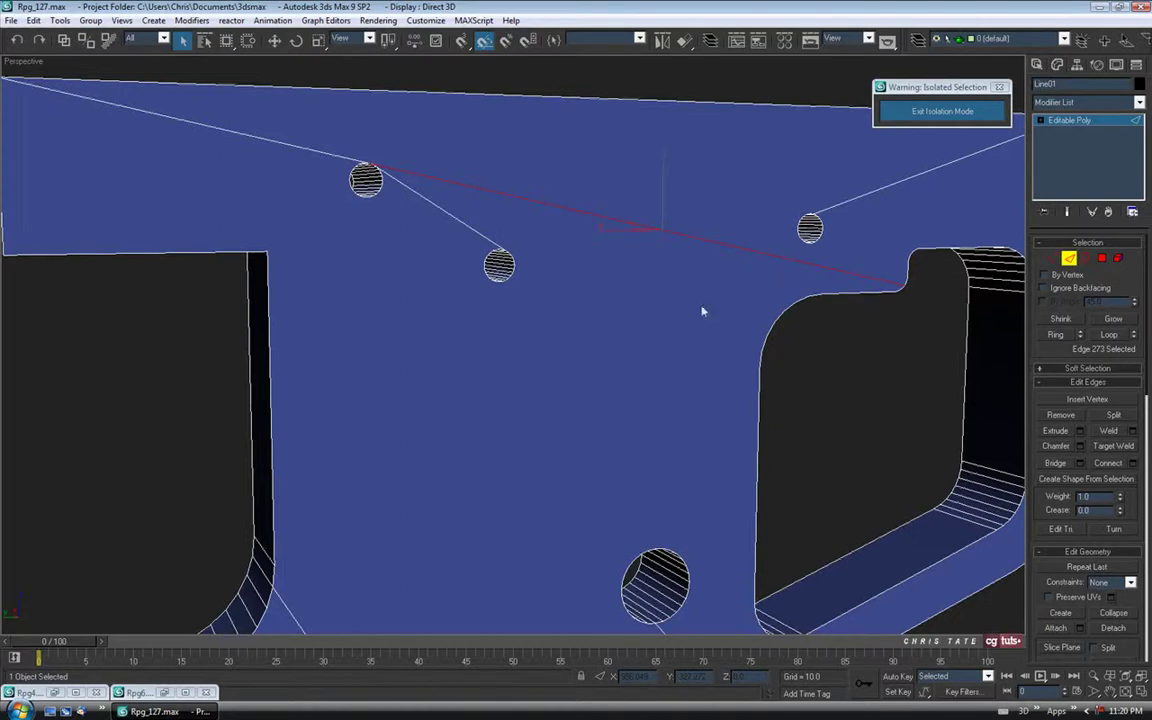
click(1068, 257)
middle_drag(590, 247, 463, 298)
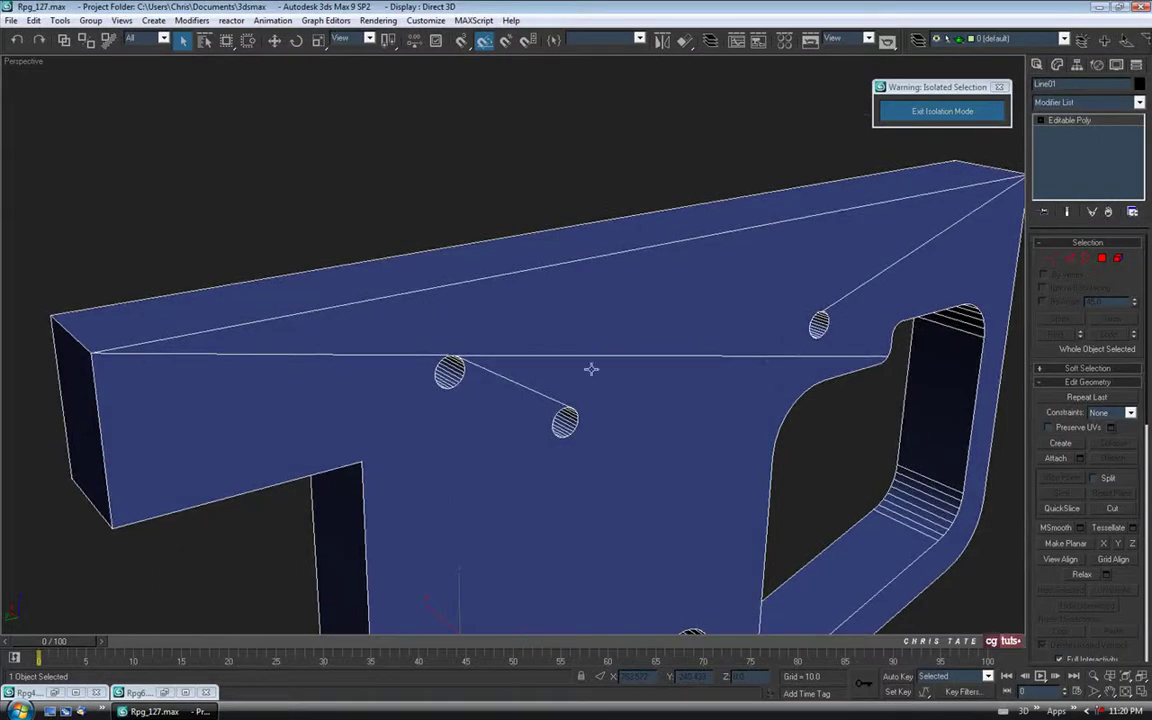
Cut a vertical edge from the top of the screw hole nearest the notched end up to the housing's upper edge.
alt+middle_drag(648, 345, 558, 337)
scroll(501, 306, up, 3)
scroll(506, 300, up, 3)
alt+middle_drag(505, 298, 916, 324)
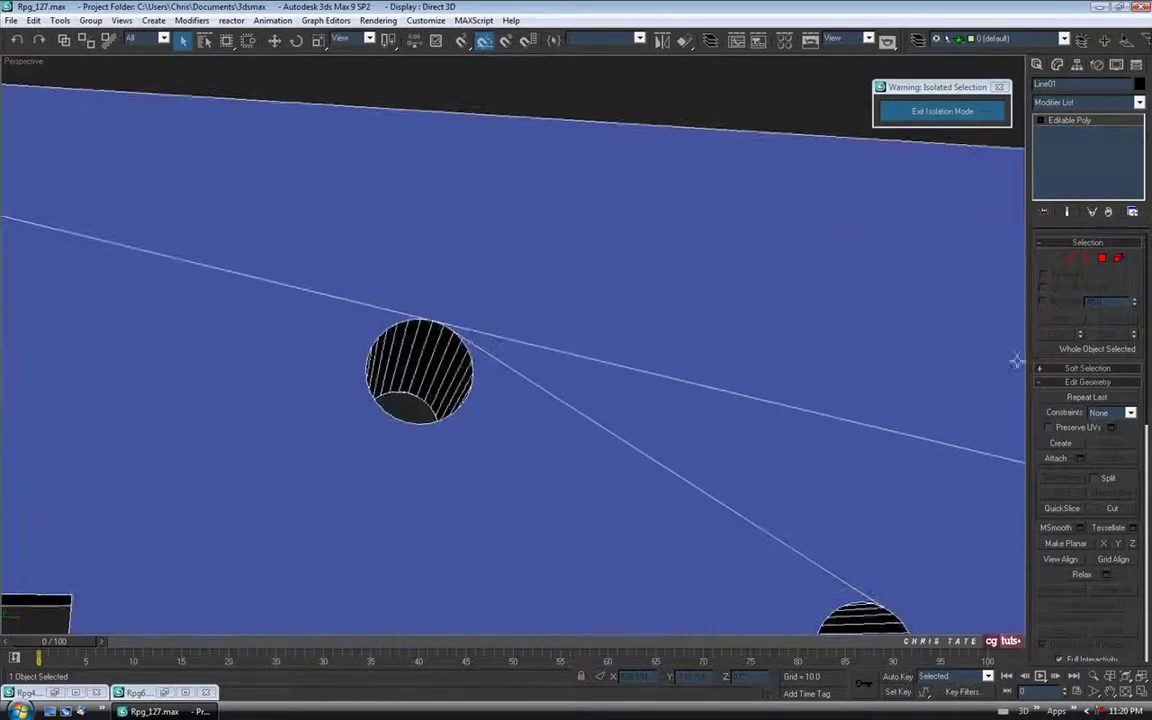
click(1113, 508)
alt+middle_drag(444, 267, 440, 337)
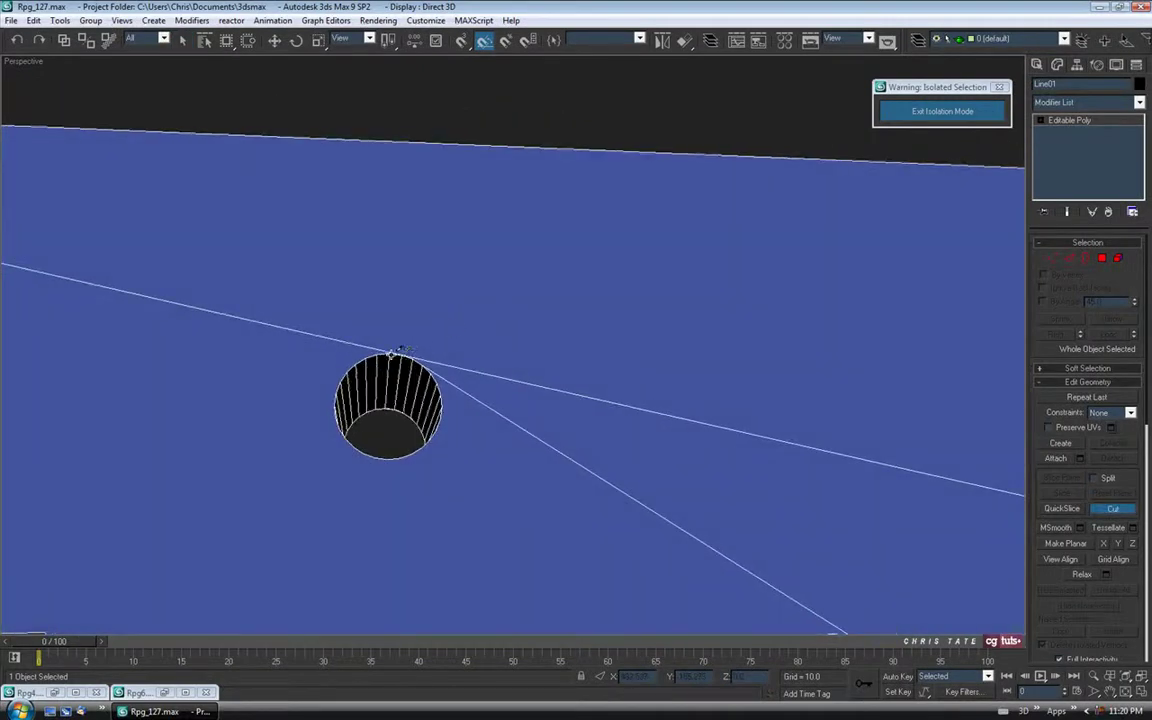
click(403, 350)
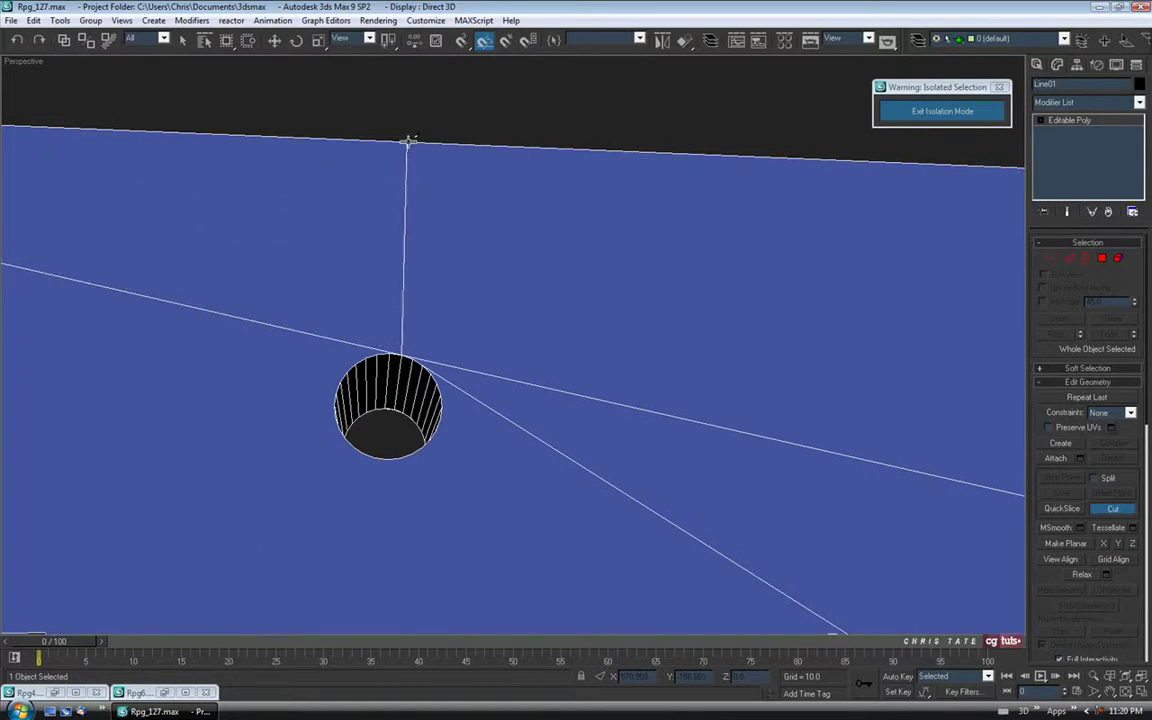
click(408, 140)
alt+middle_drag(442, 206, 498, 219)
scroll(498, 219, down, 3)
middle_drag(591, 312, 645, 344)
Remove the long diagonal edge running from that screw hole to the housing's upper corner at the notched end.
click(1068, 258)
click(457, 315)
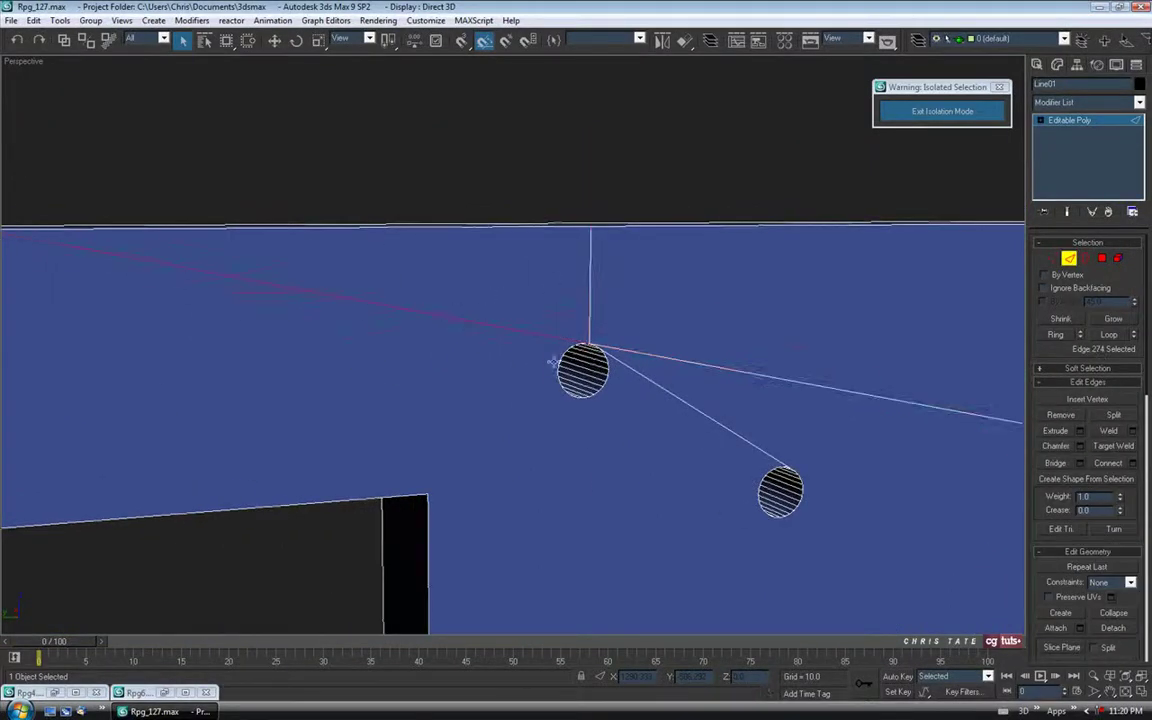
click(557, 362)
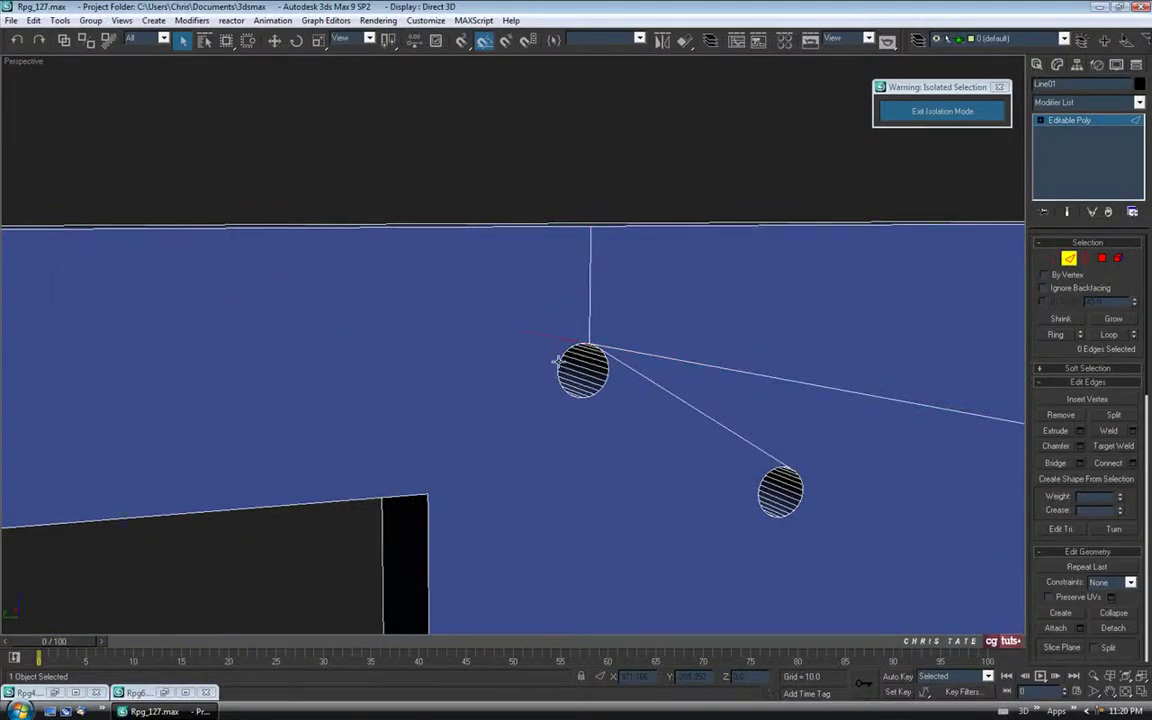
middle_drag(779, 487, 560, 465)
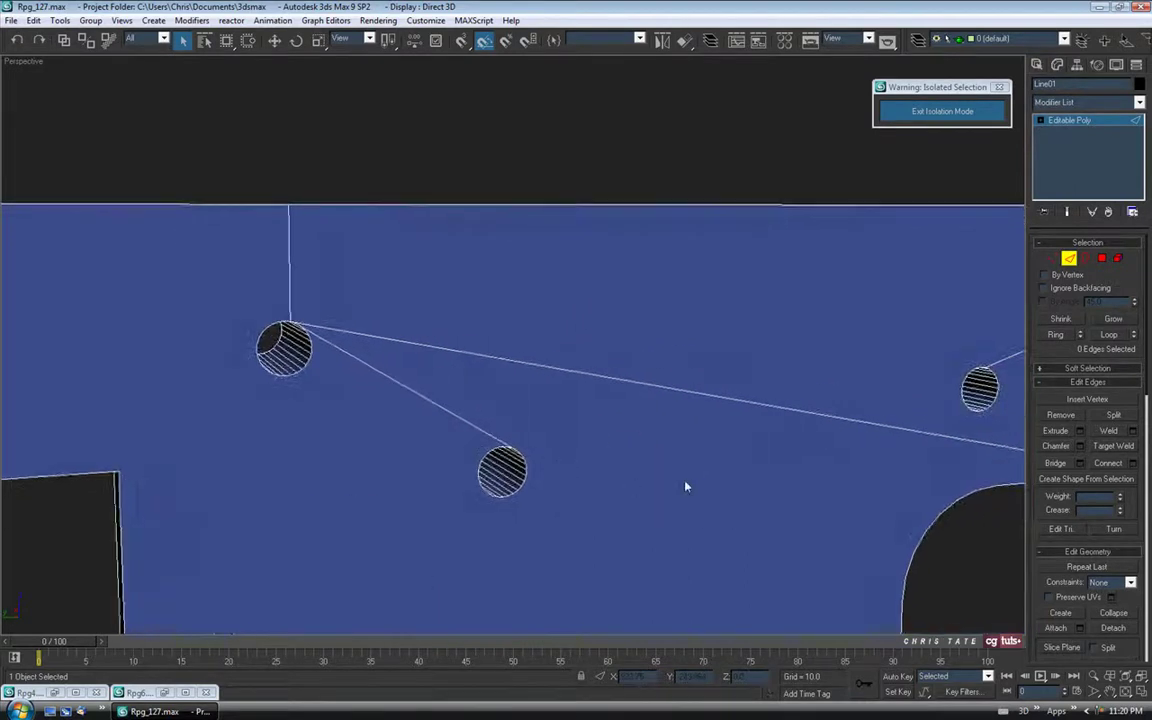
Cut a vertical edge from the screw hole above the trigger opening up to the housing's upper edge.
middle_drag(745, 505, 648, 473)
mouse_move(816, 453)
middle_down()
mouse_move(603, 481)
mouse_move(699, 380)
mouse_move(660, 375)
mouse_move(607, 398)
mouse_move(690, 400)
middle_up()
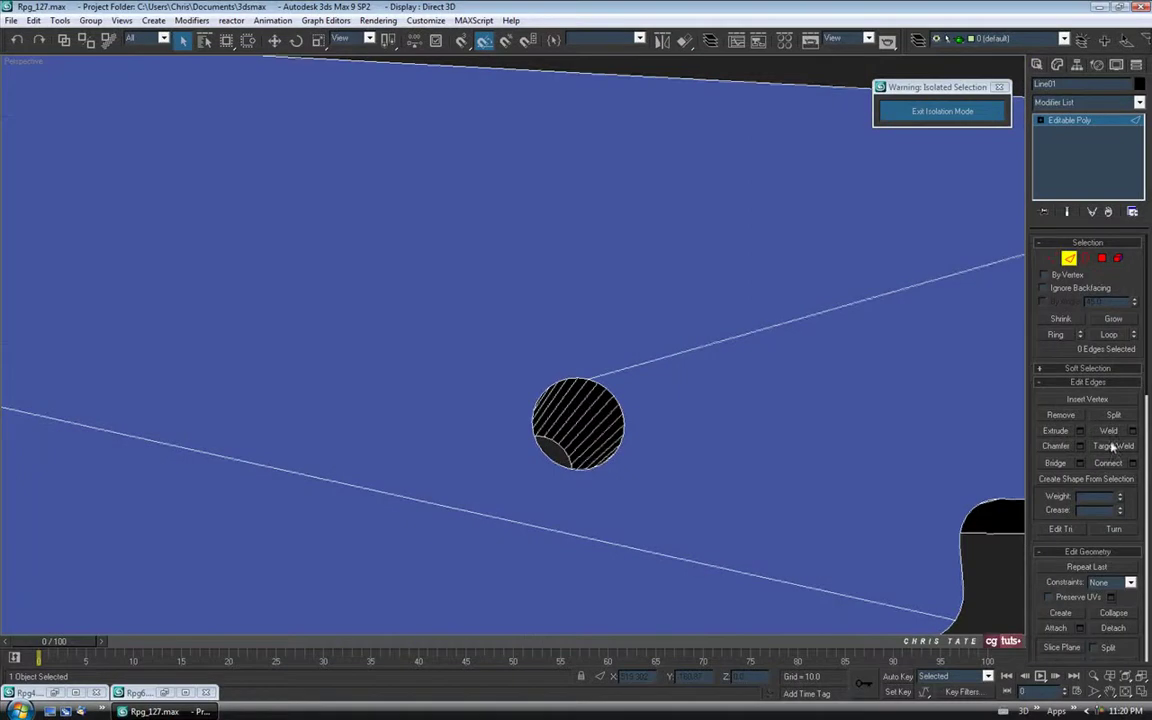
alt+middle_drag(800, 438, 692, 446)
click(1069, 258)
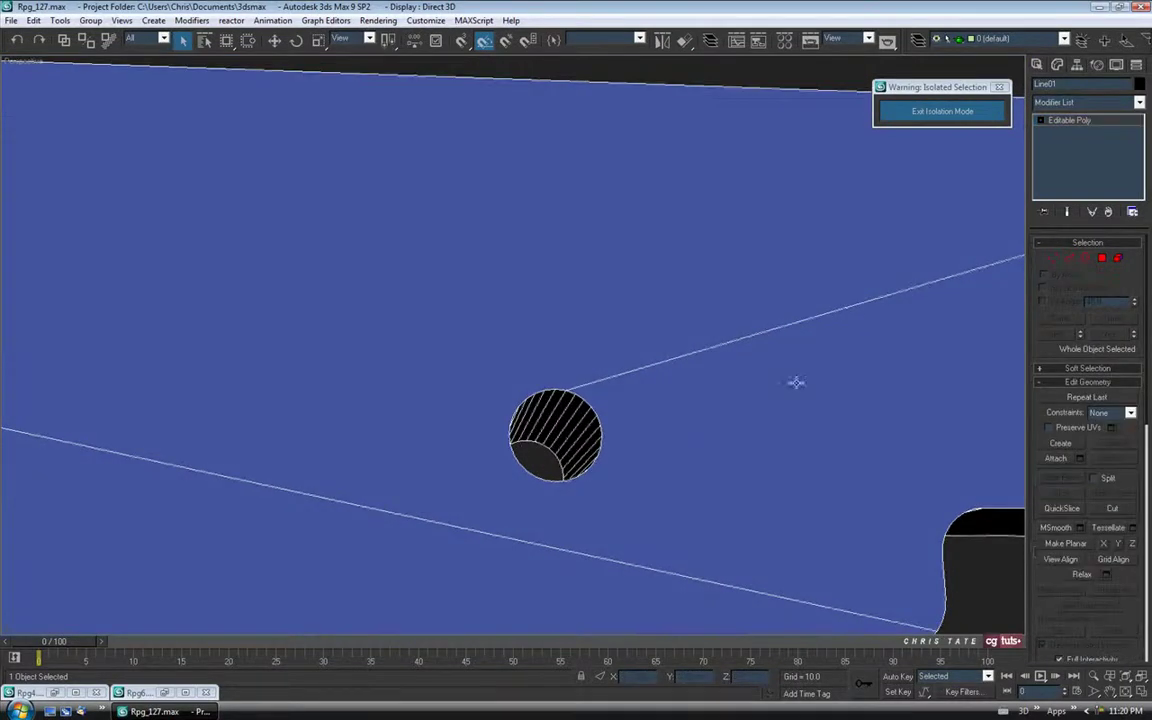
scroll(746, 360, down, 3)
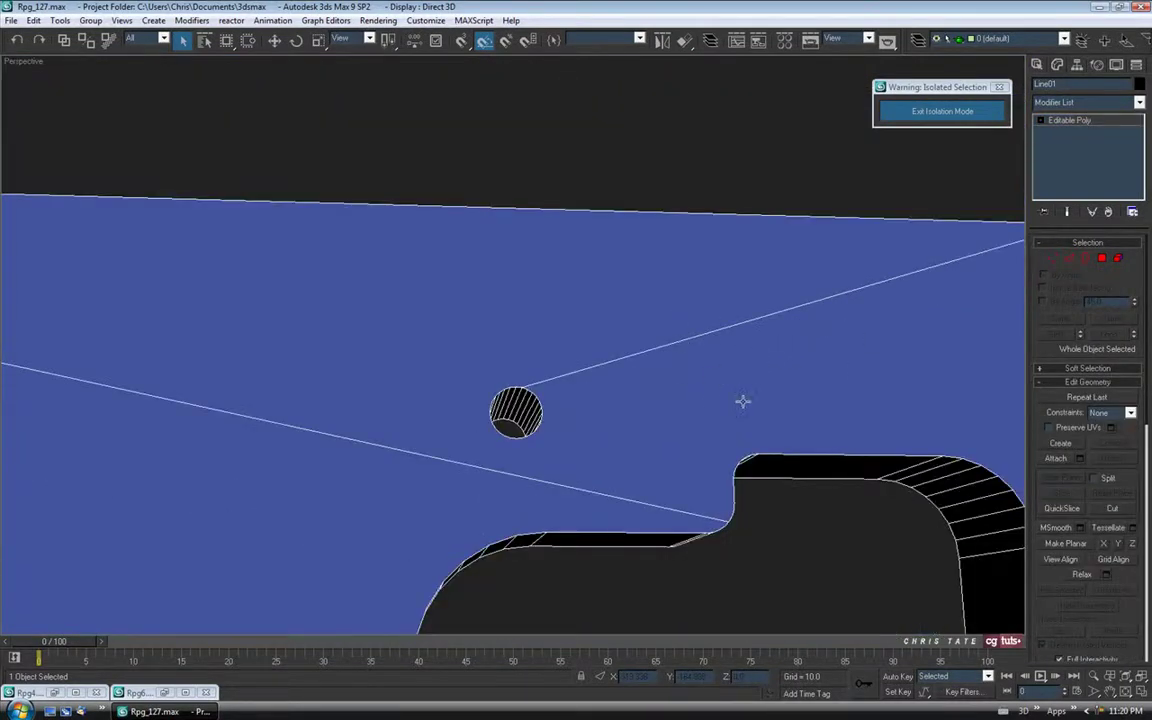
click(1112, 508)
alt+middle_drag(545, 295, 504, 324)
scroll(488, 301, up, 3)
click(481, 392)
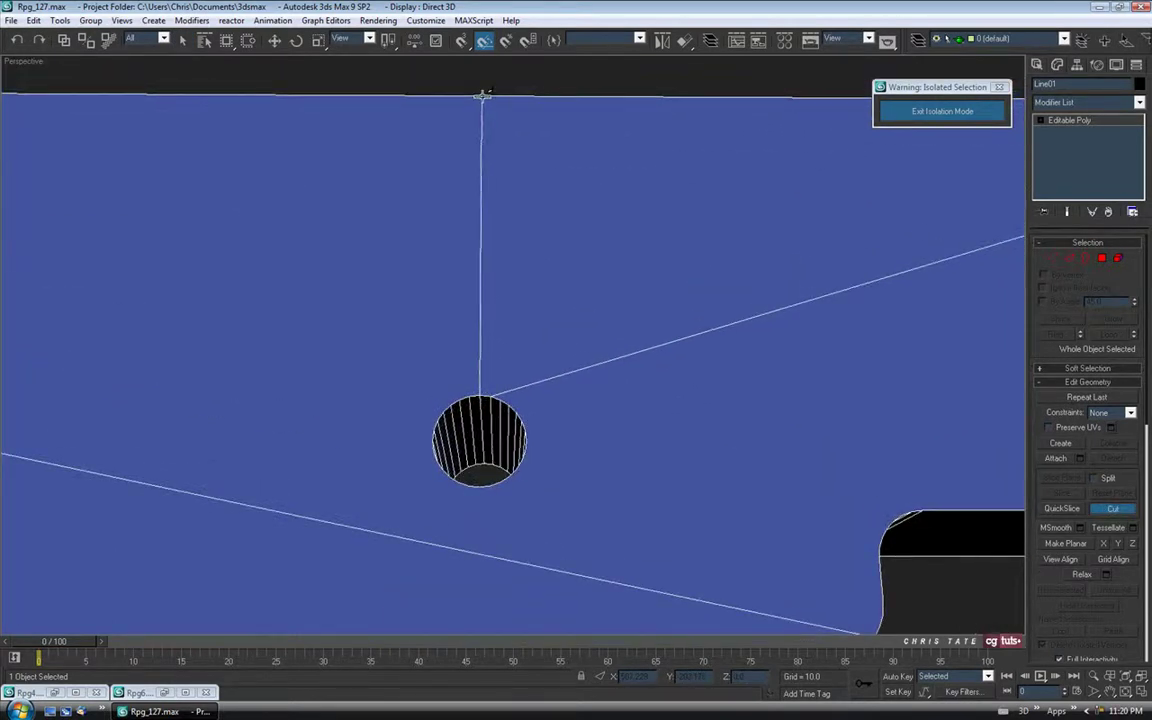
click(481, 96)
right_click(486, 108)
middle_drag(486, 219, 525, 280)
scroll(591, 332, down, 3)
middle_drag(591, 332, 656, 228)
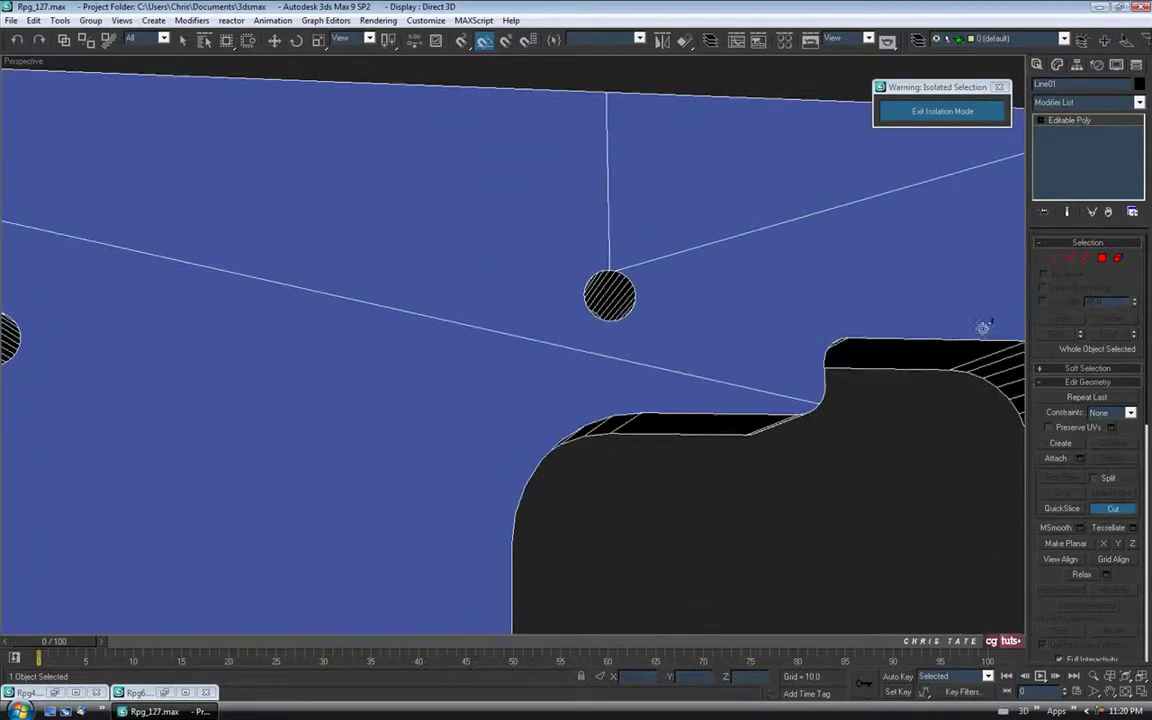
Remove the diagonal edge running from the screw hole above the trigger opening to the housing's upper corner.
middle_drag(985, 329, 893, 351)
click(1070, 260)
click(1069, 259)
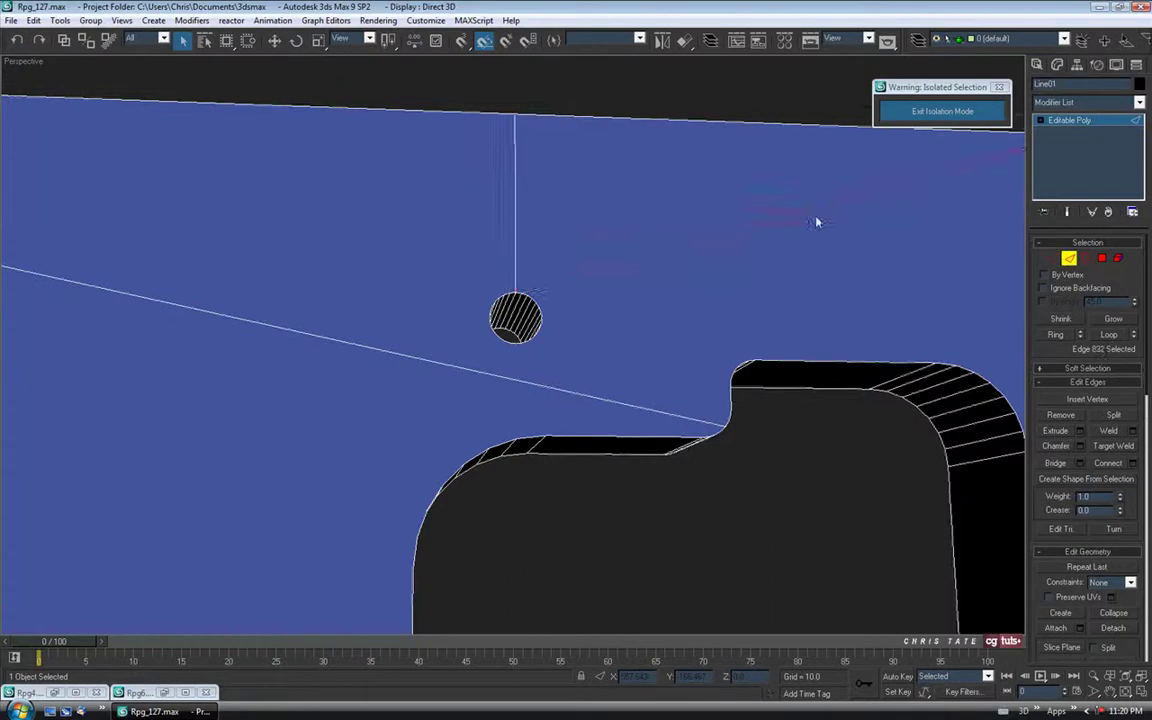
click(817, 222)
Cut a lower edge between the two neighbouring upper screw holes and another from the second hole to the trigger opening's rounded corner.
alt+middle_drag(600, 450, 524, 303)
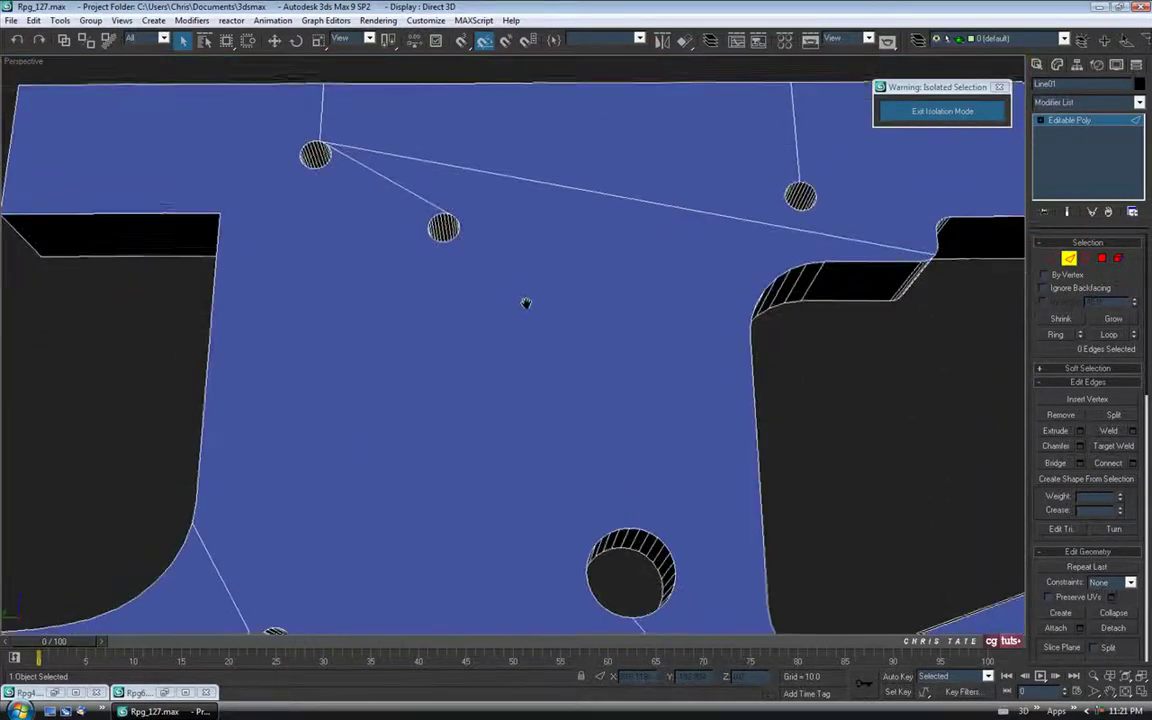
mouse_move(399, 219)
alt+middle_down()
mouse_move(422, 233)
mouse_move(411, 227)
alt+middle_up()
scroll(455, 286, up, 3)
alt+middle_drag(455, 286, 419, 257)
scroll(419, 257, up, 3)
alt+middle_drag(445, 314, 430, 302)
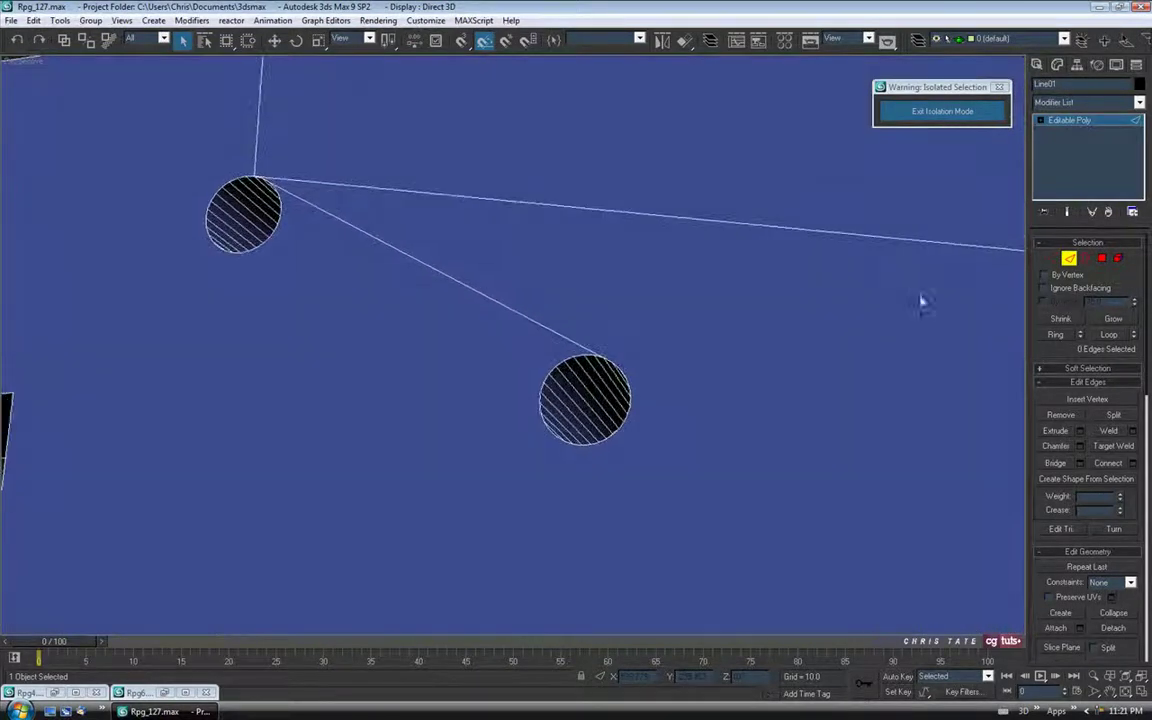
click(1068, 259)
click(1112, 508)
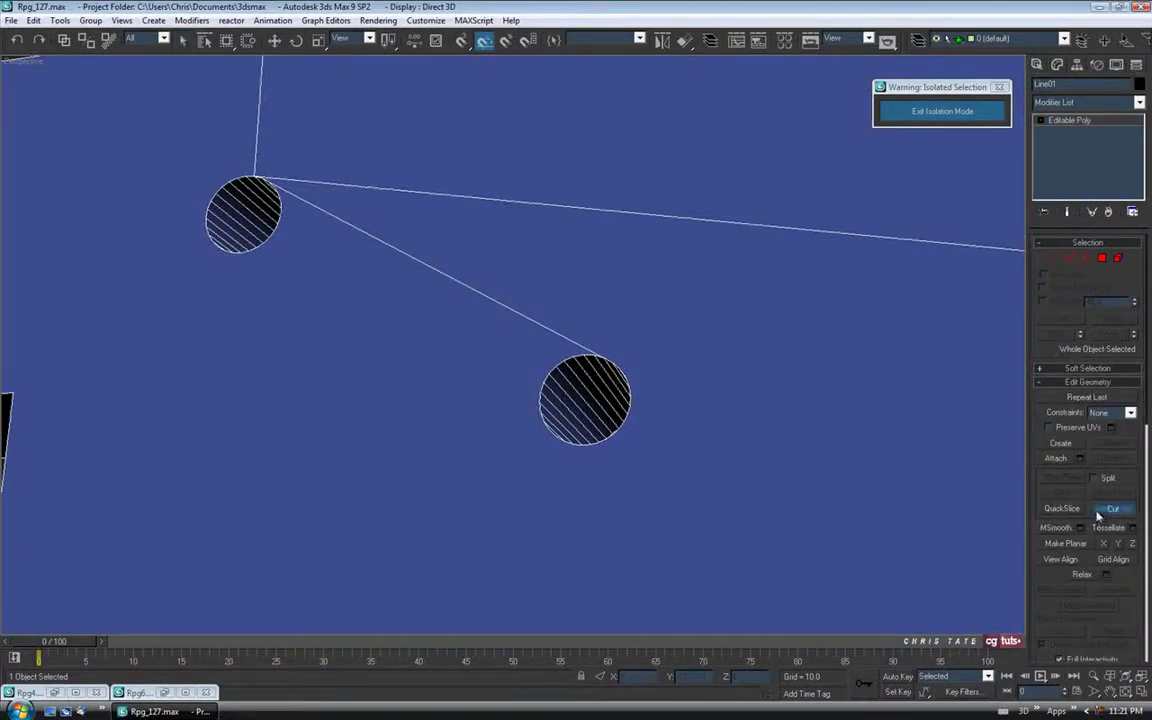
click(265, 242)
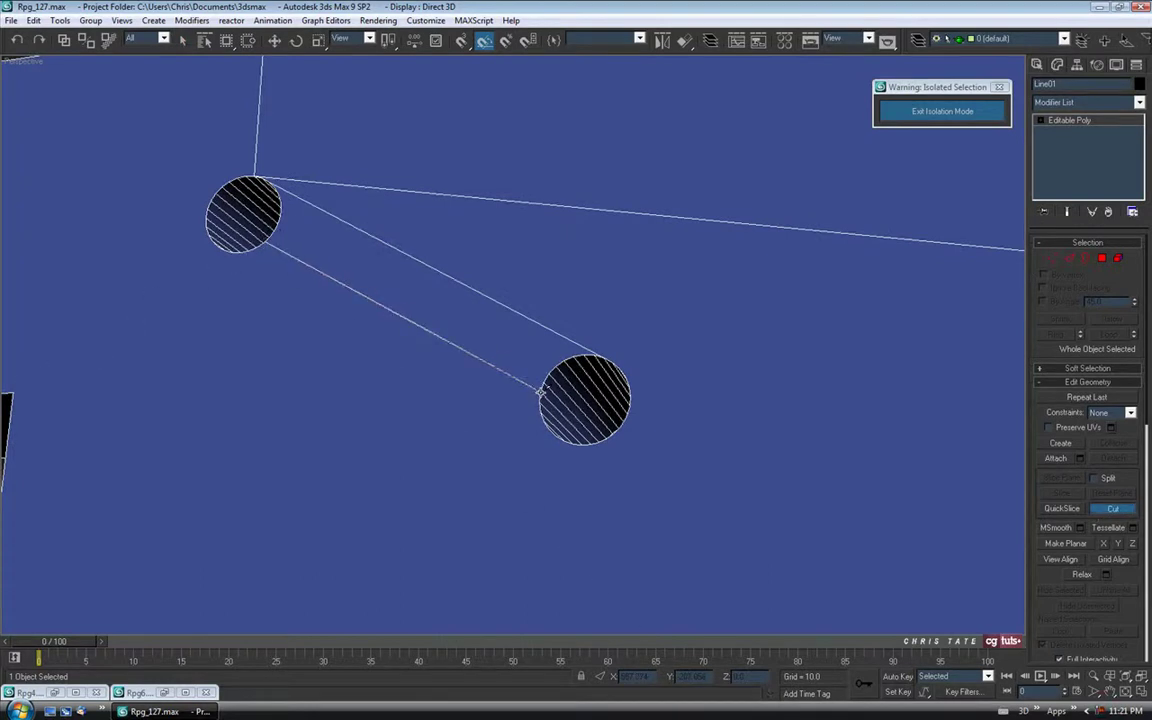
alt+middle_drag(566, 404, 378, 324)
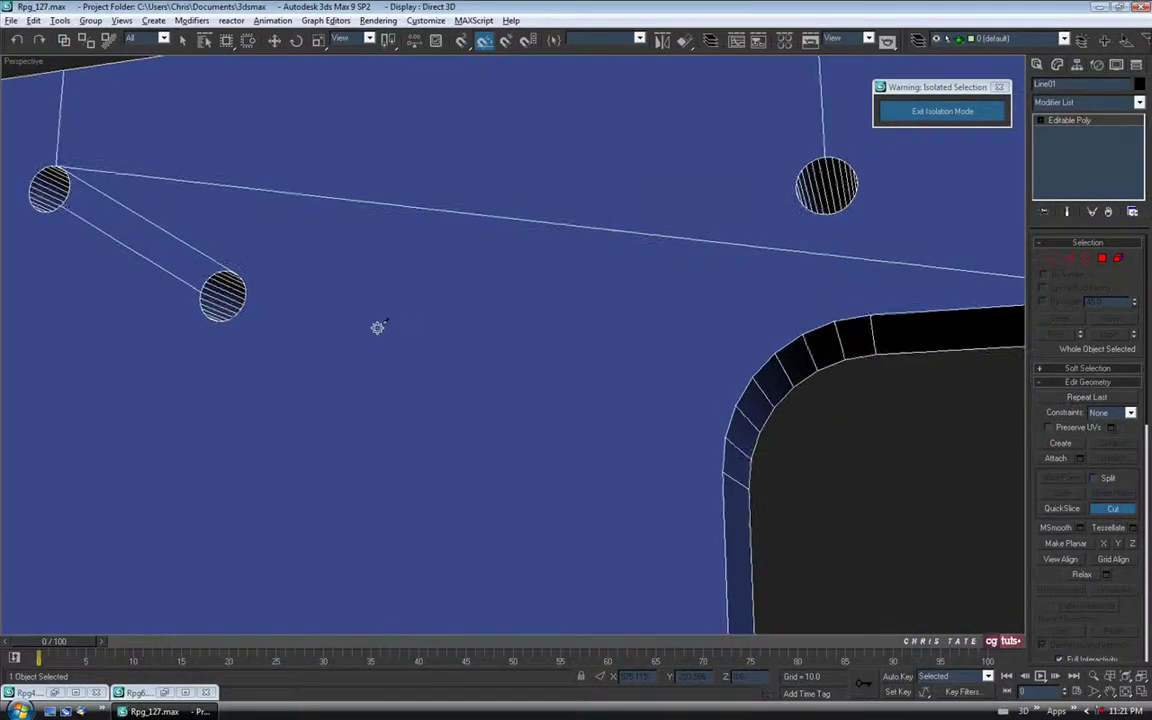
click(242, 306)
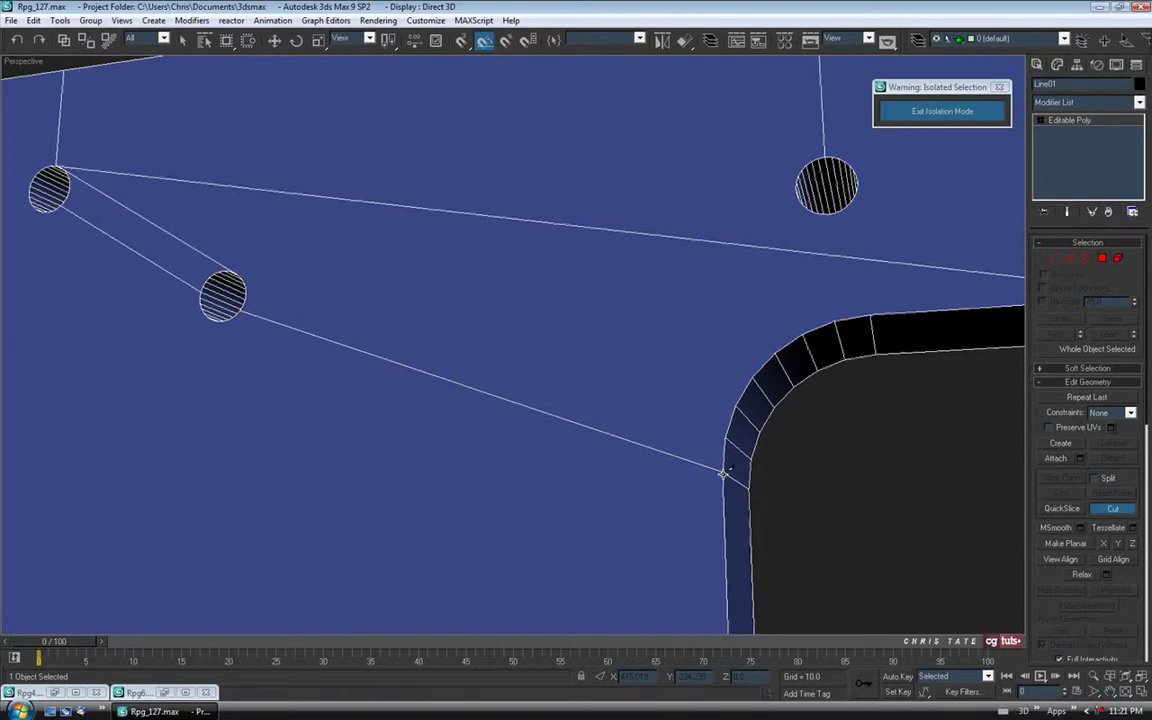
Remove the long edge from the first screw hole to the trigger opening's notch and the upper of the two edges joining the neighbouring holes.
click(1070, 260)
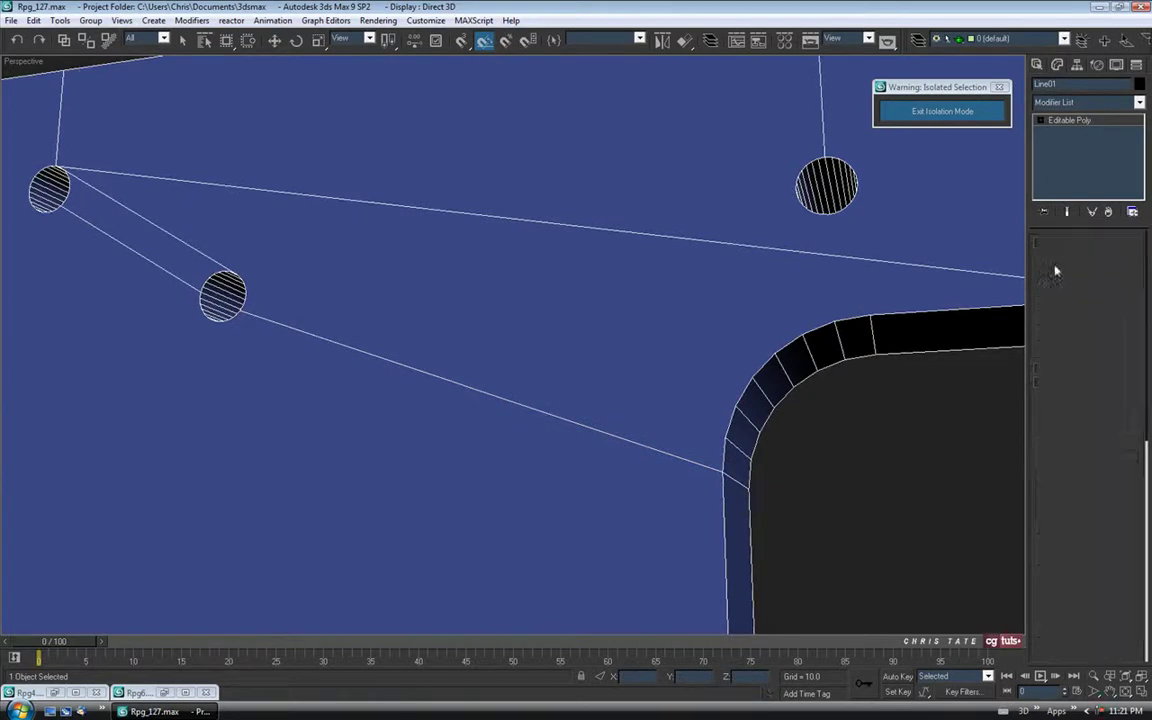
click(738, 246)
middle_drag(719, 319, 689, 319)
scroll(688, 318, down, 2)
key(BackSpace)
click(267, 273)
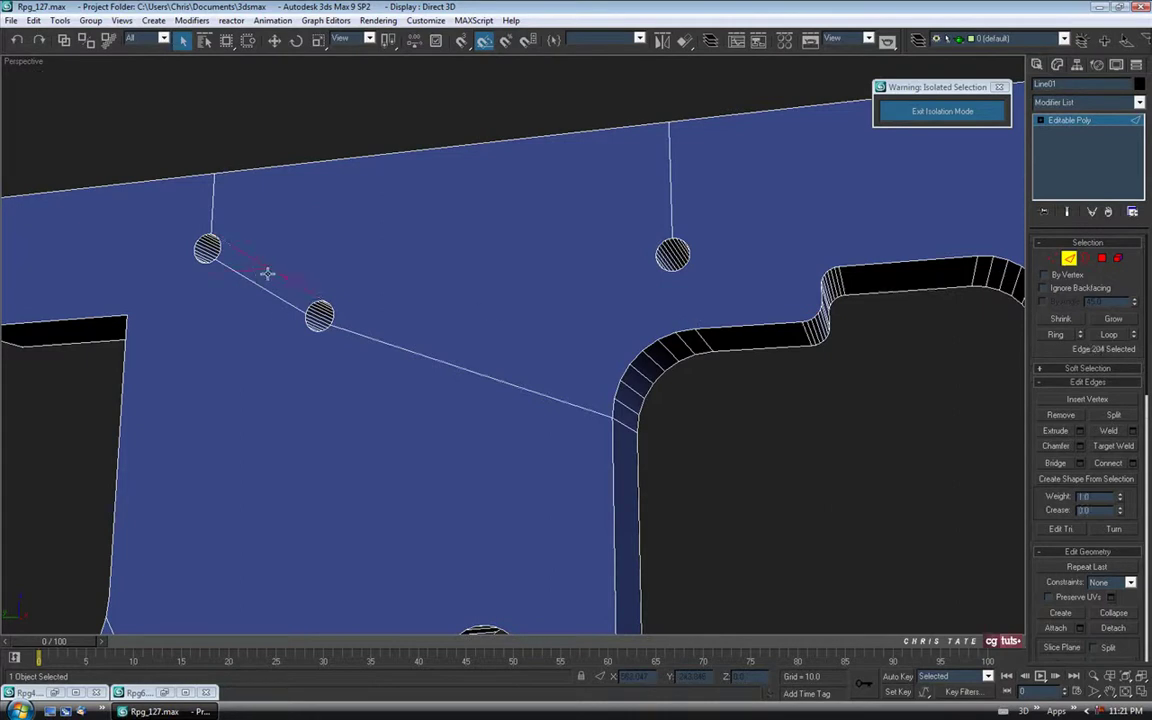
key(BackSpace)
Cut an edge from the lower screw hole near the curved spur to a vertex on the curved outline below it.
middle_drag(442, 333, 462, 254)
scroll(440, 290, down, 3)
alt+middle_drag(430, 441, 494, 429)
scroll(482, 439, up, 3)
middle_drag(704, 458, 697, 393)
scroll(391, 368, up, 3)
middle_drag(391, 373, 550, 375)
click(1069, 259)
click(1101, 509)
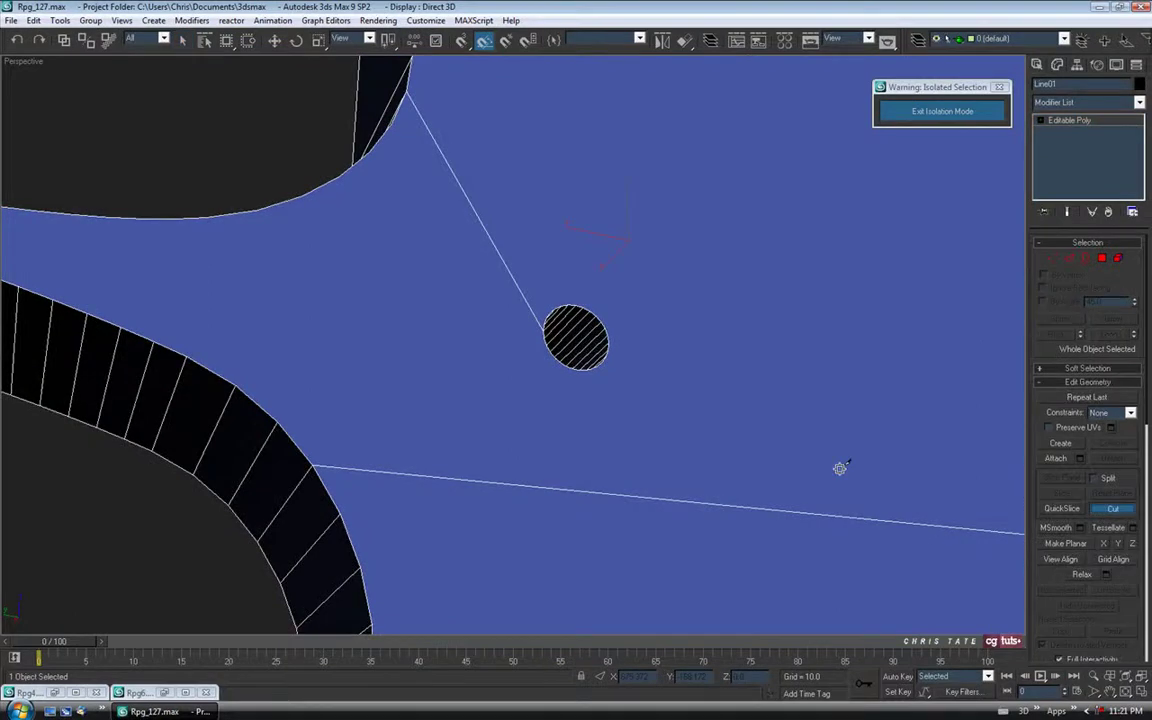
click(556, 356)
click(280, 420)
click(1113, 510)
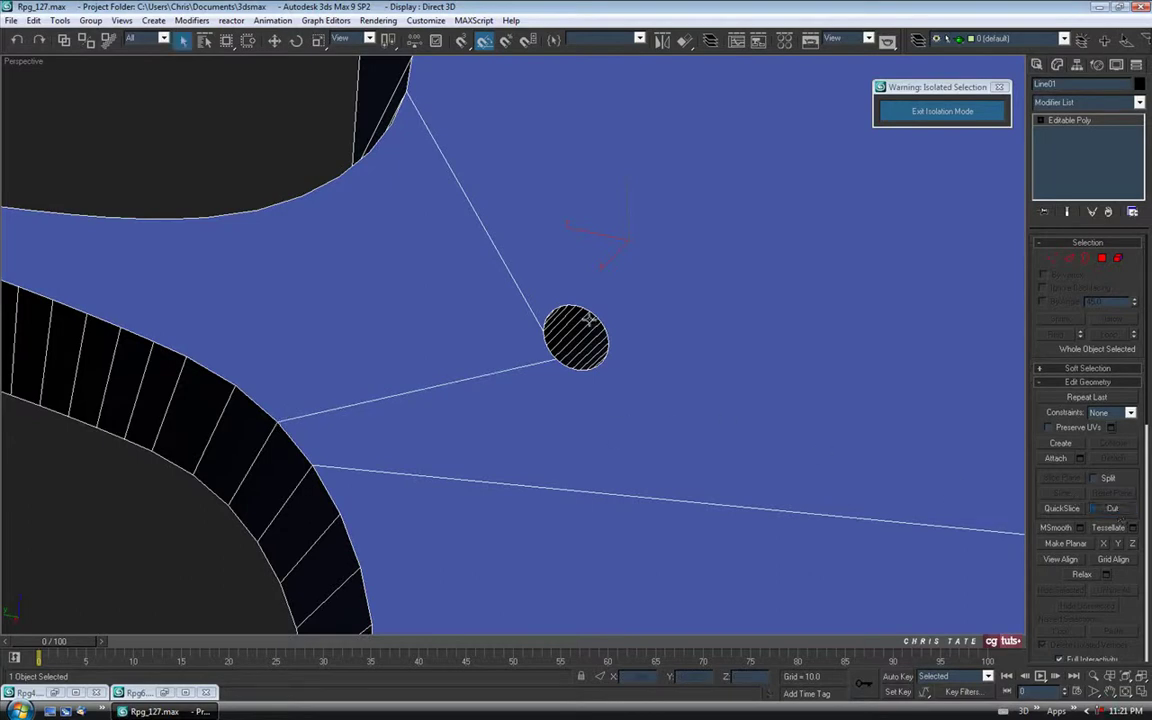
Remove the diagonal edge linking that lower screw hole to the curve above it.
key(2)
click(505, 260)
key(BackSpace)
Cut an edge from the small screw hole below the large hole to the trigger opening's lower rounded corner.
middle_drag(765, 372, 586, 363)
scroll(594, 249, down, 3)
scroll(556, 421, up, 3)
alt+middle_drag(702, 378, 610, 393)
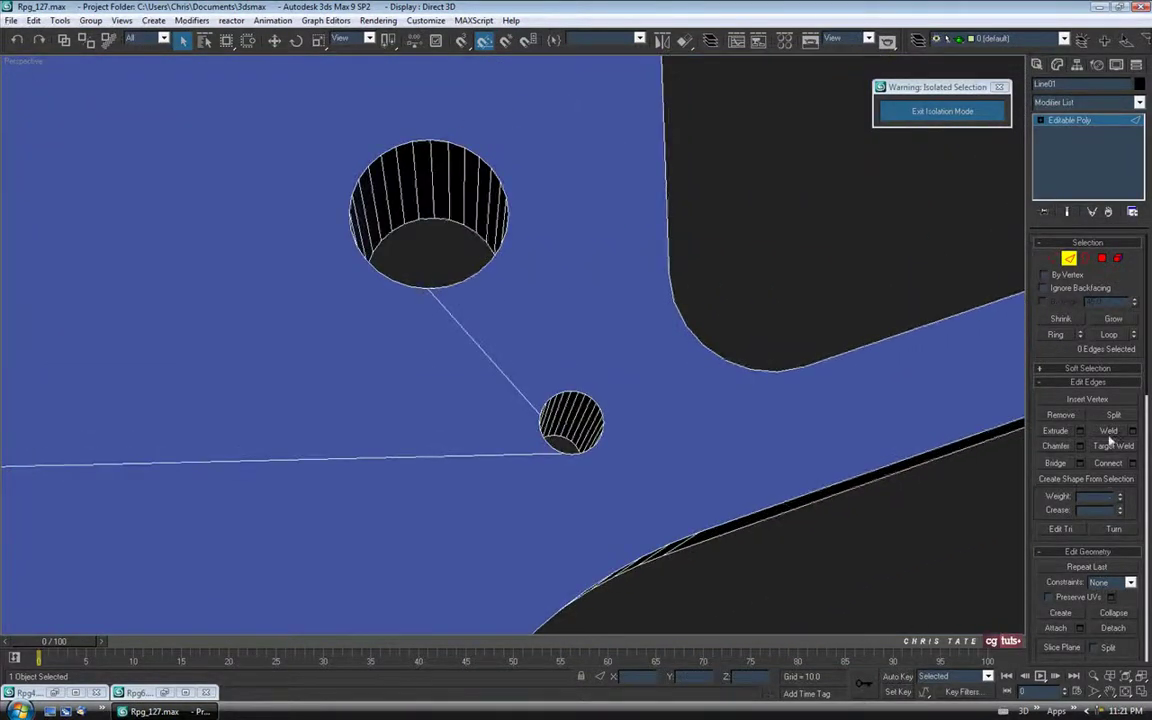
click(1068, 259)
click(1112, 508)
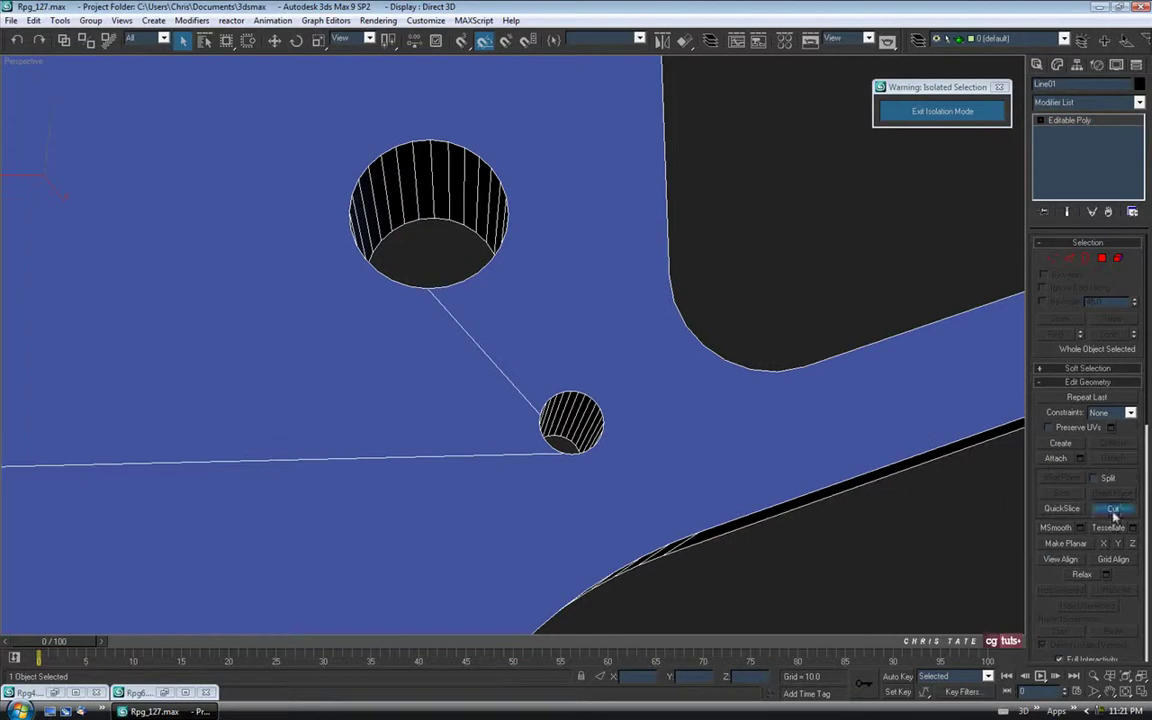
click(598, 398)
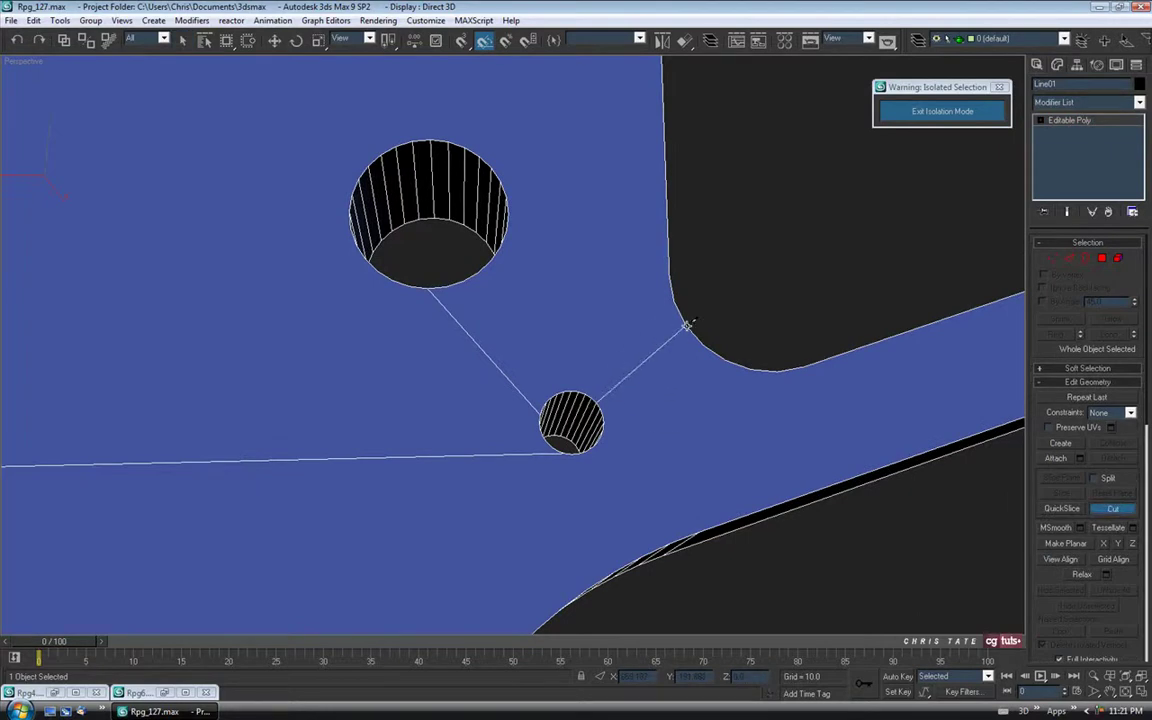
click(1117, 511)
Remove the long edge running from that small screw hole across the housing's lower part to the opposite curved outline.
click(1069, 259)
middle_drag(545, 466, 756, 452)
scroll(546, 439, down, 3)
click(489, 408)
click(528, 456)
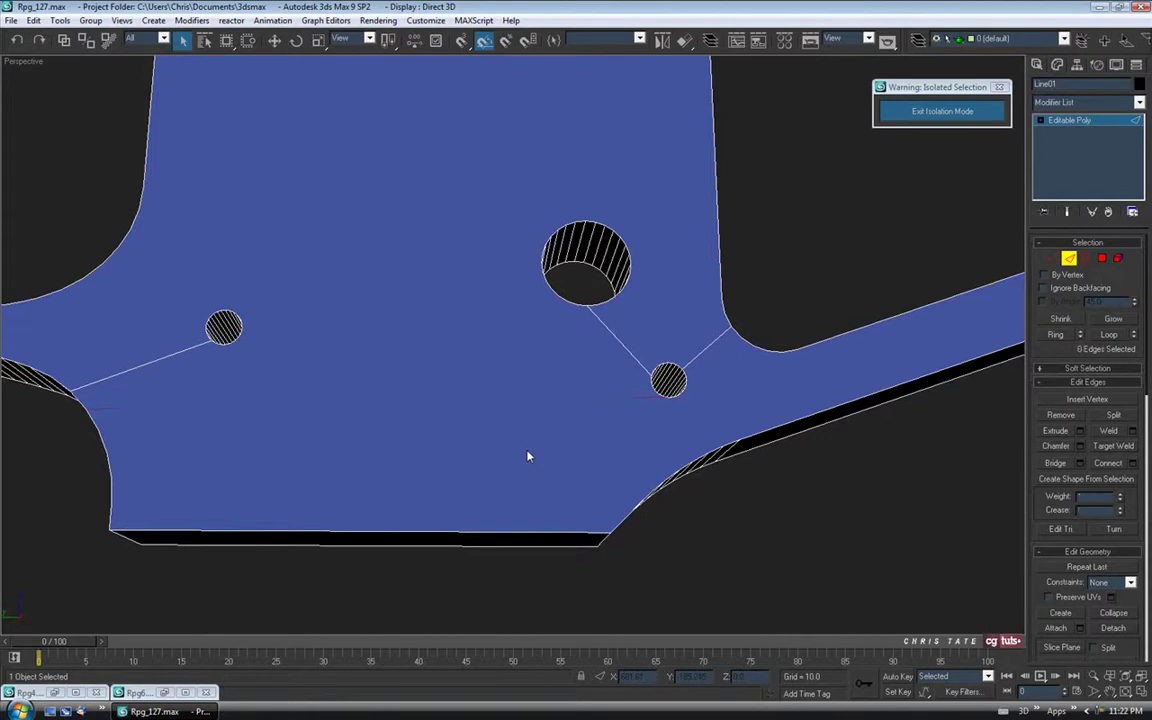
alt+middle_drag(532, 434, 587, 471)
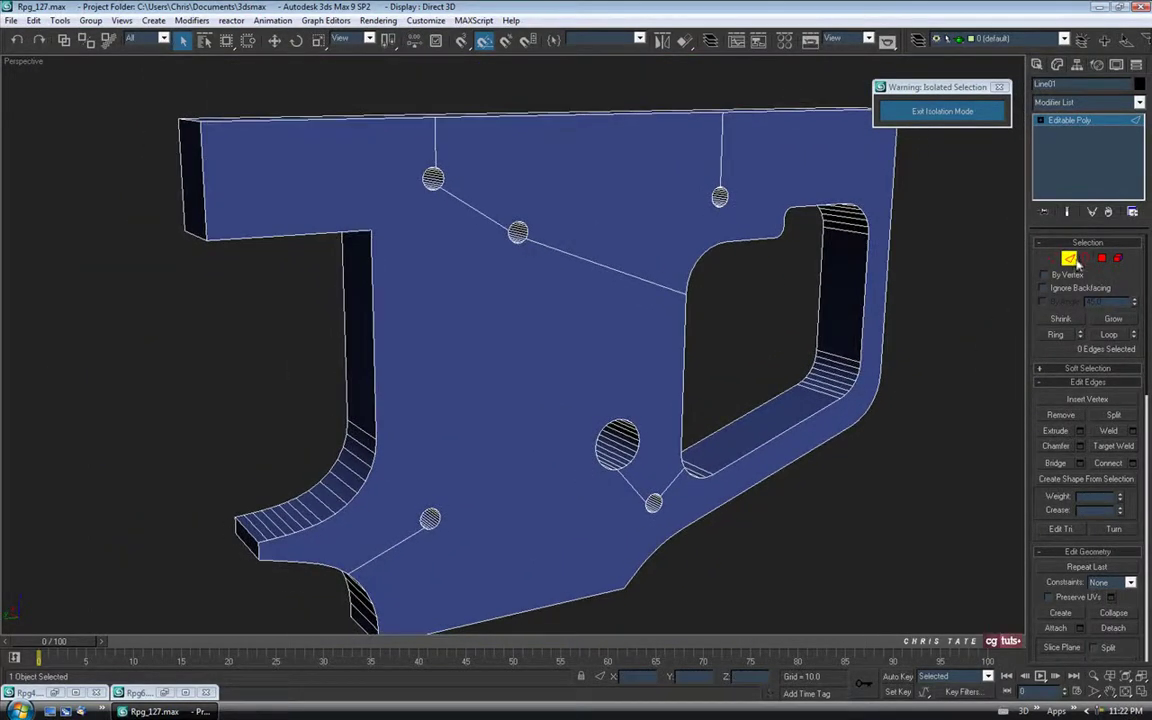
click(1071, 260)
middle_drag(675, 414, 656, 440)
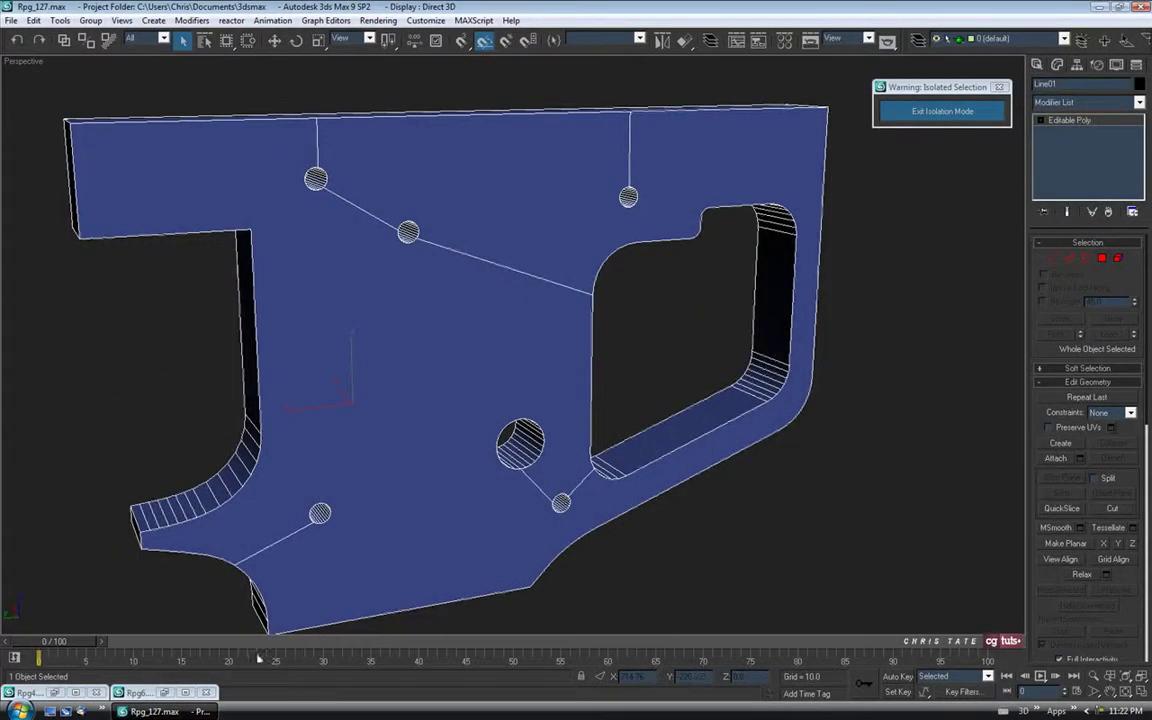
Examine the trigger housing in the reference images Rpg4.jpg and Rpg6.jpg.
click(55, 692)
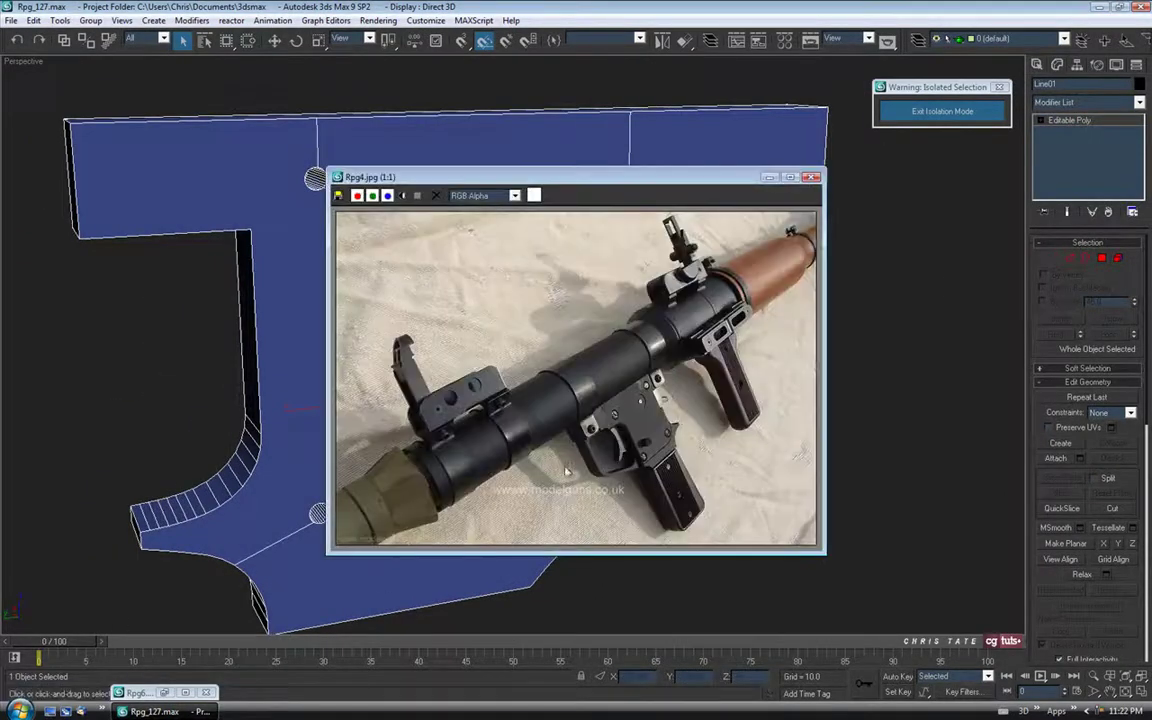
drag(676, 183, 566, 148)
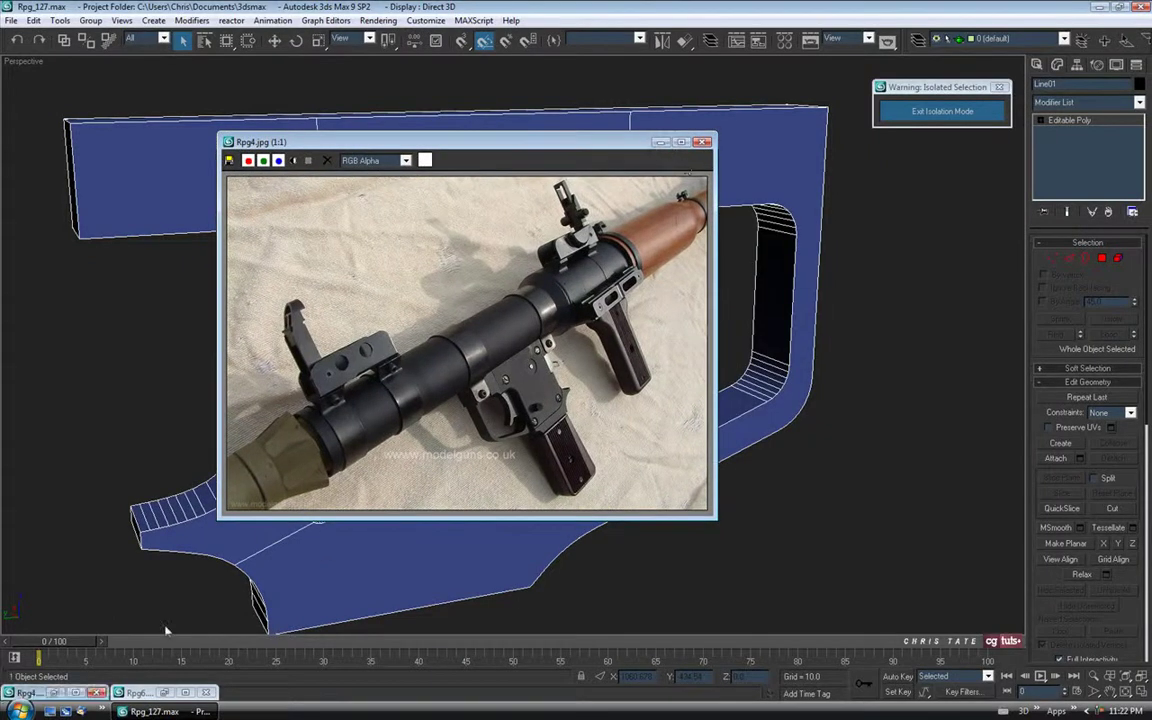
click(660, 142)
click(165, 692)
drag(556, 163, 356, 99)
scroll(371, 310, up, 1)
middle_drag(432, 338, 353, 299)
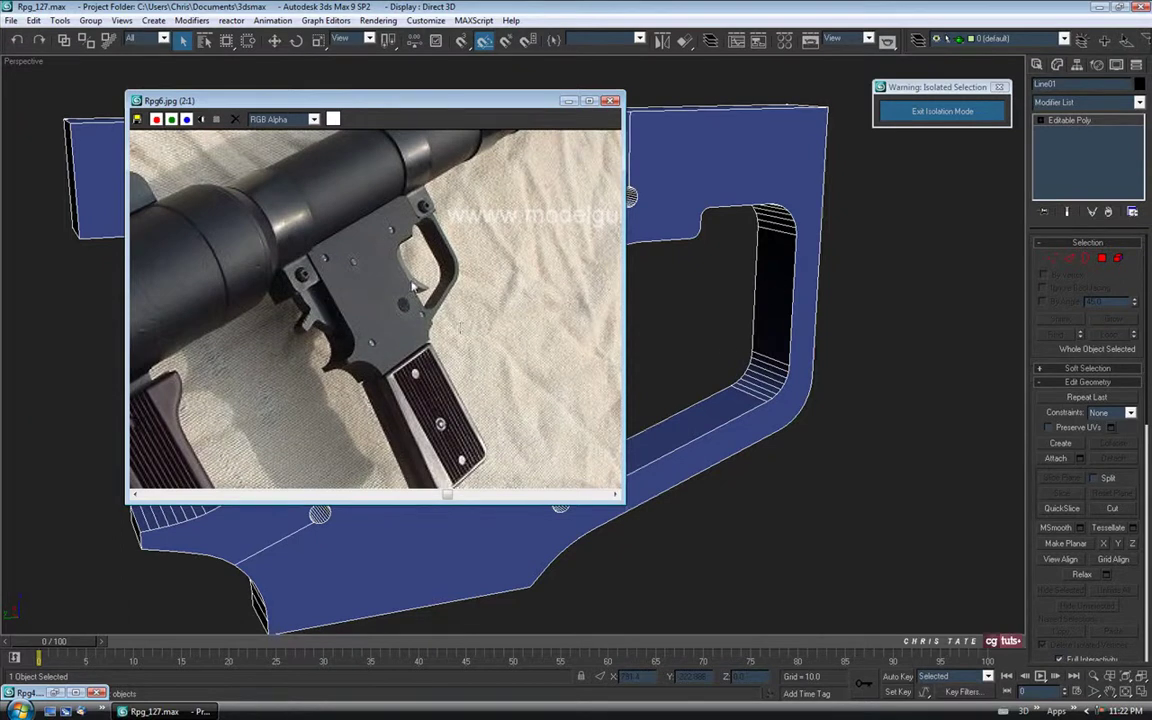
mouse_move(538, 103)
mouse_down()
mouse_move(482, 105)
mouse_move(526, 104)
mouse_up()
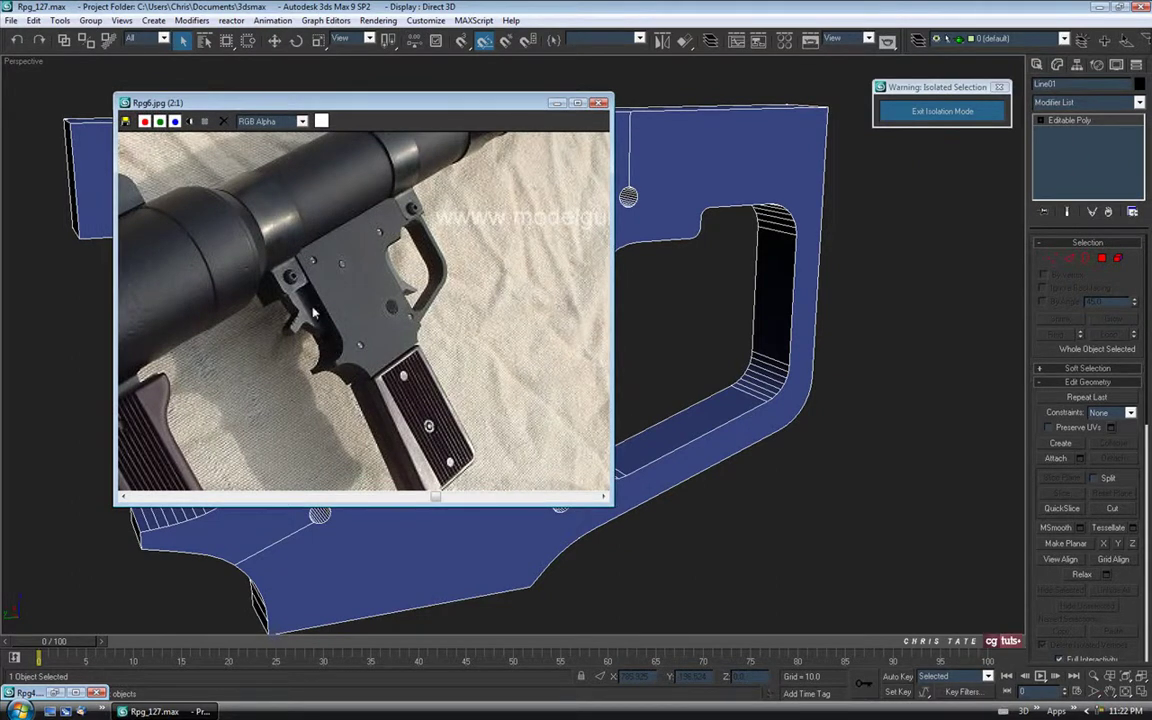
click(556, 102)
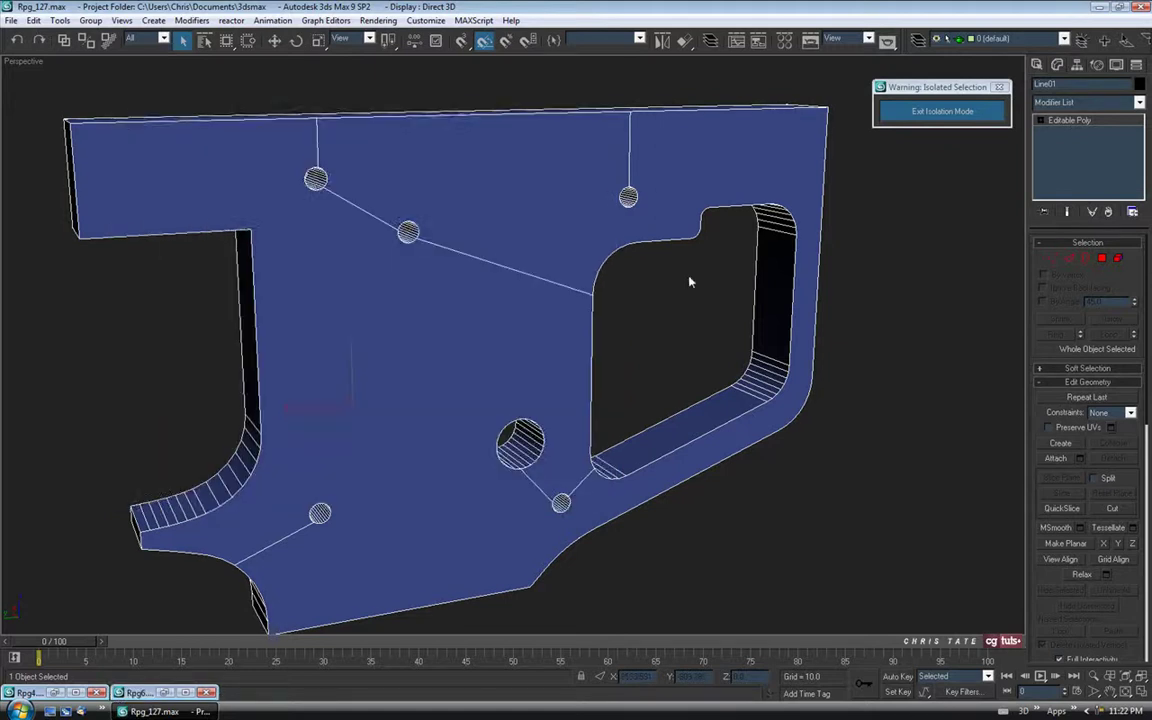
Open the side-view reference image Rpg10.jpg from the RPG_Reference folder using the Asset Browser.
click(1137, 65)
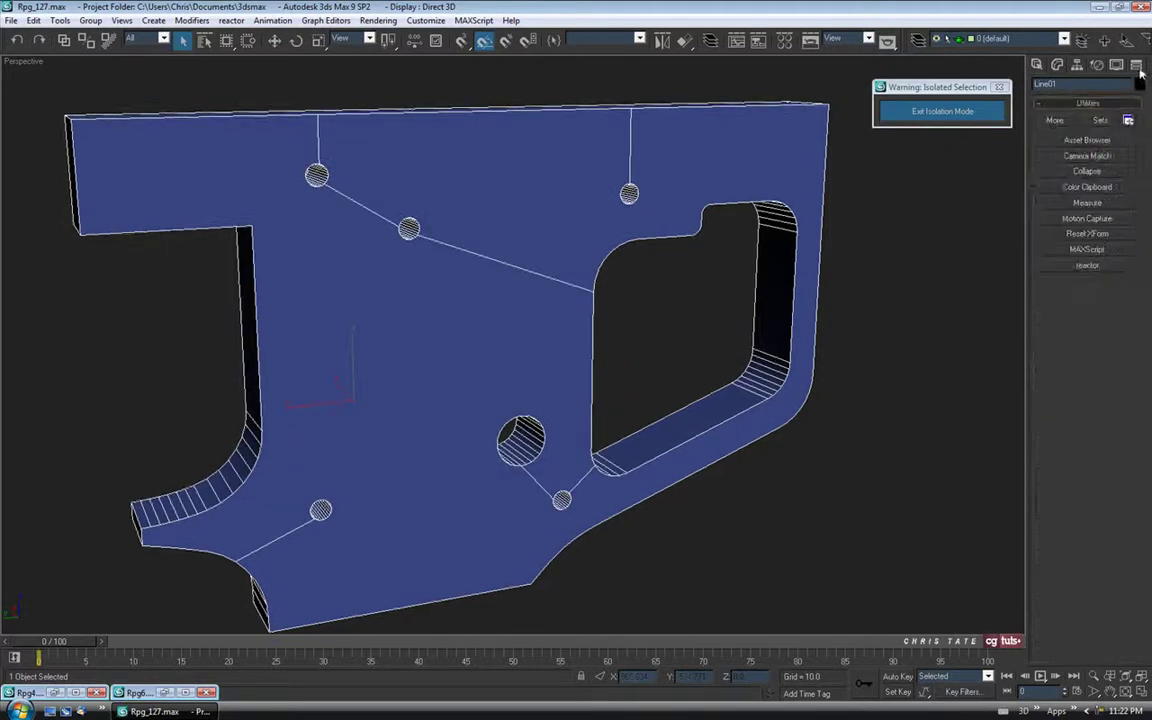
click(1090, 141)
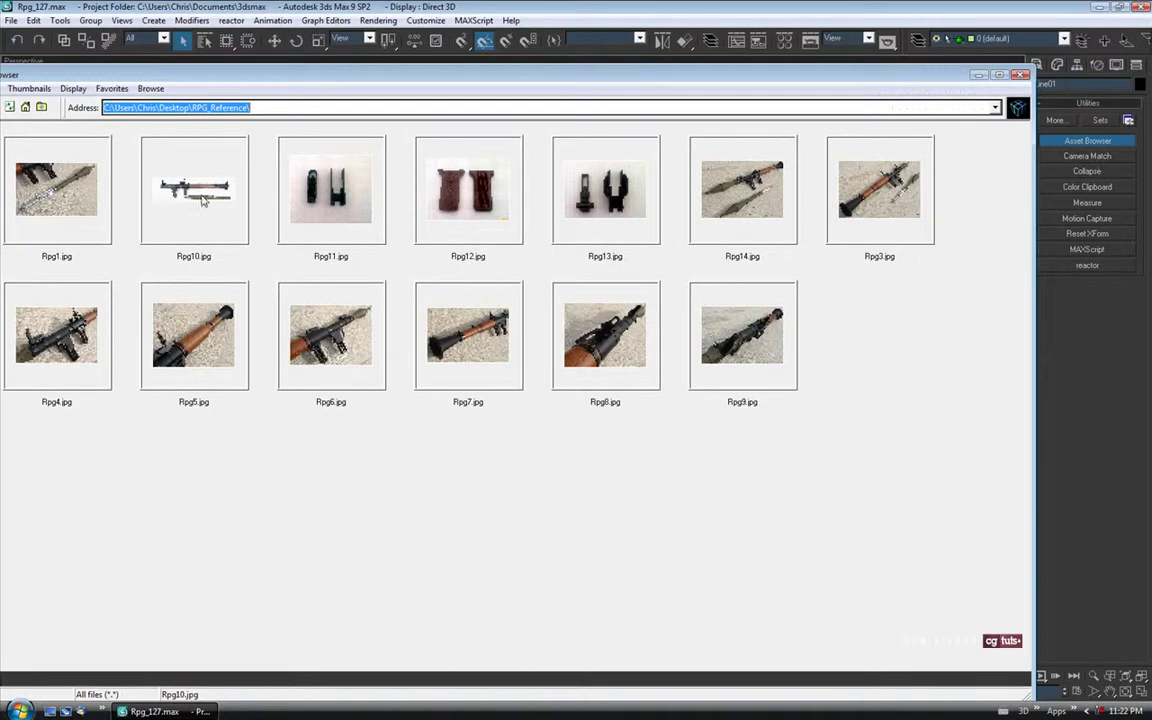
double_click(203, 200)
drag(630, 213, 605, 171)
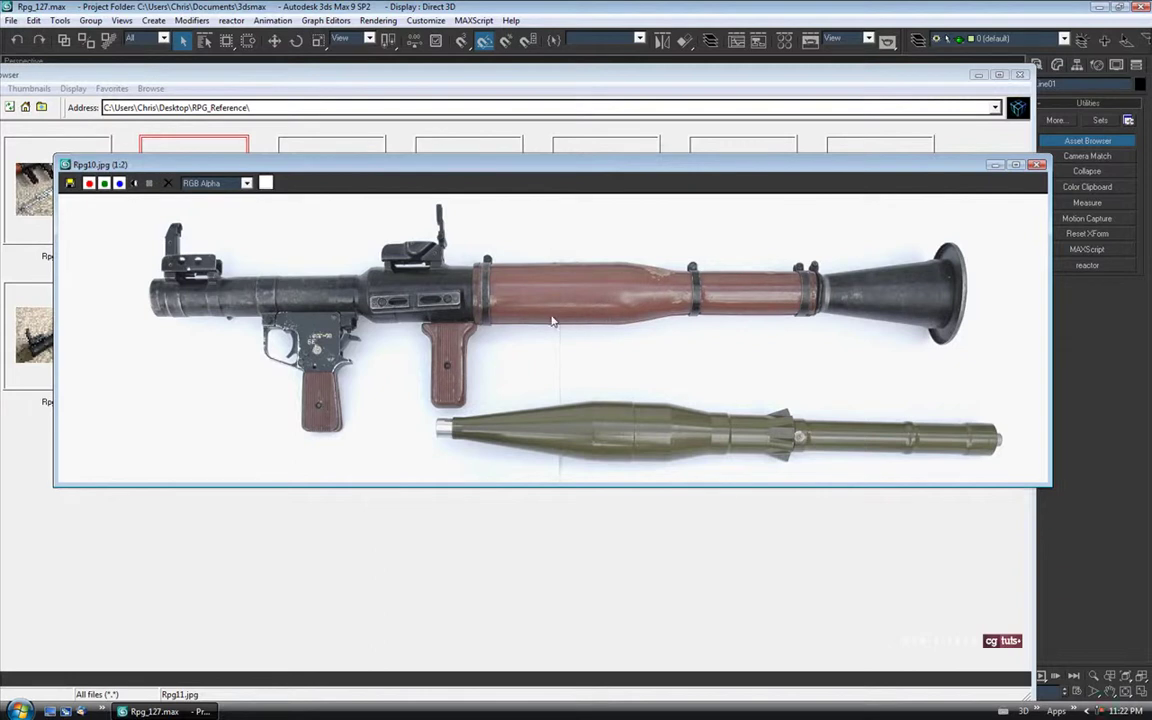
click(1019, 75)
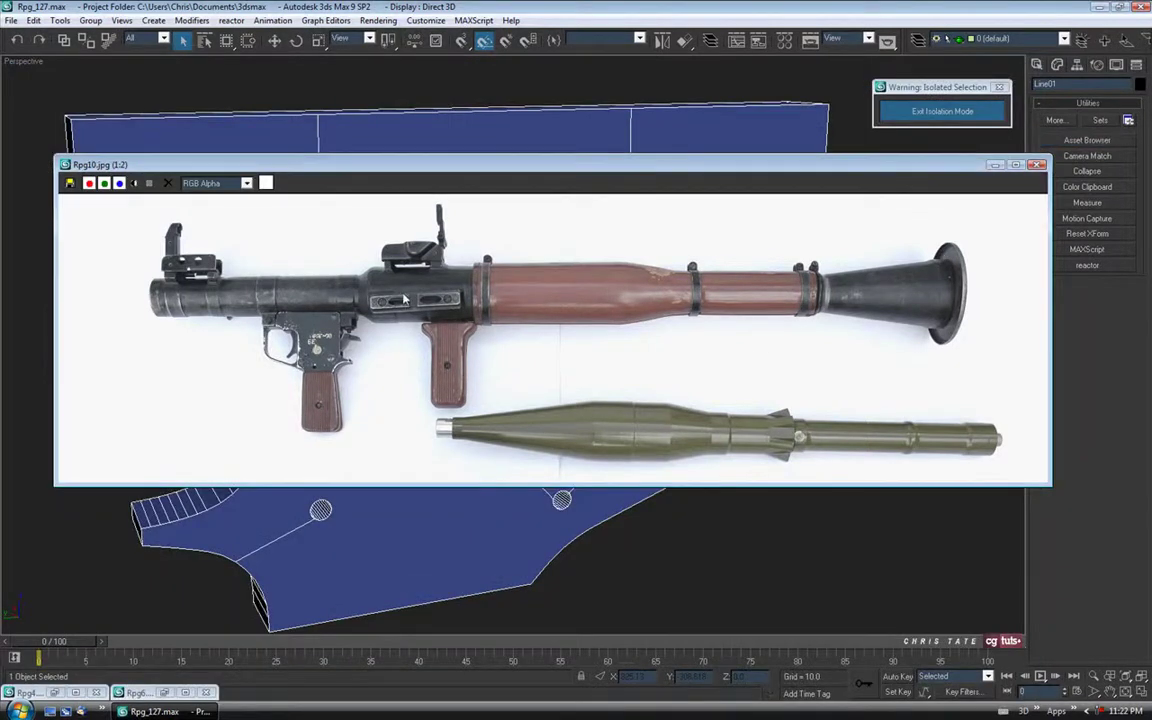
Examine the trigger housing, its screws and the hammer behind it in close-up in Rpg10.jpg.
scroll(405, 300, up, 1)
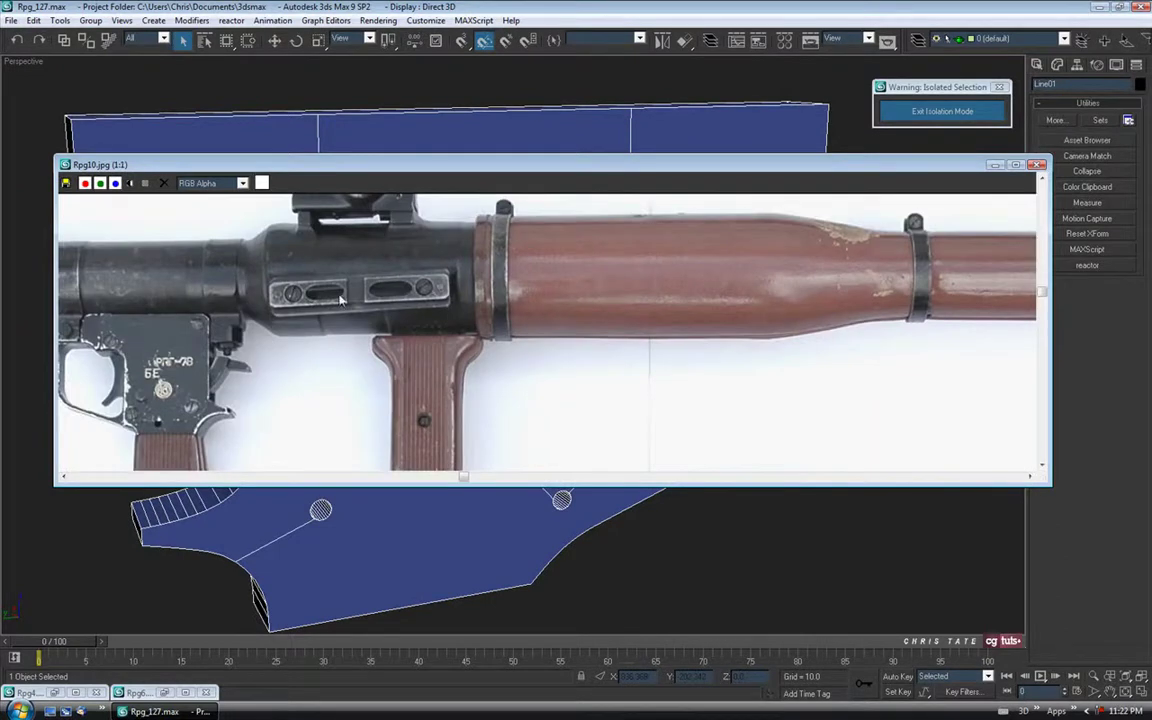
middle_drag(272, 362, 399, 307)
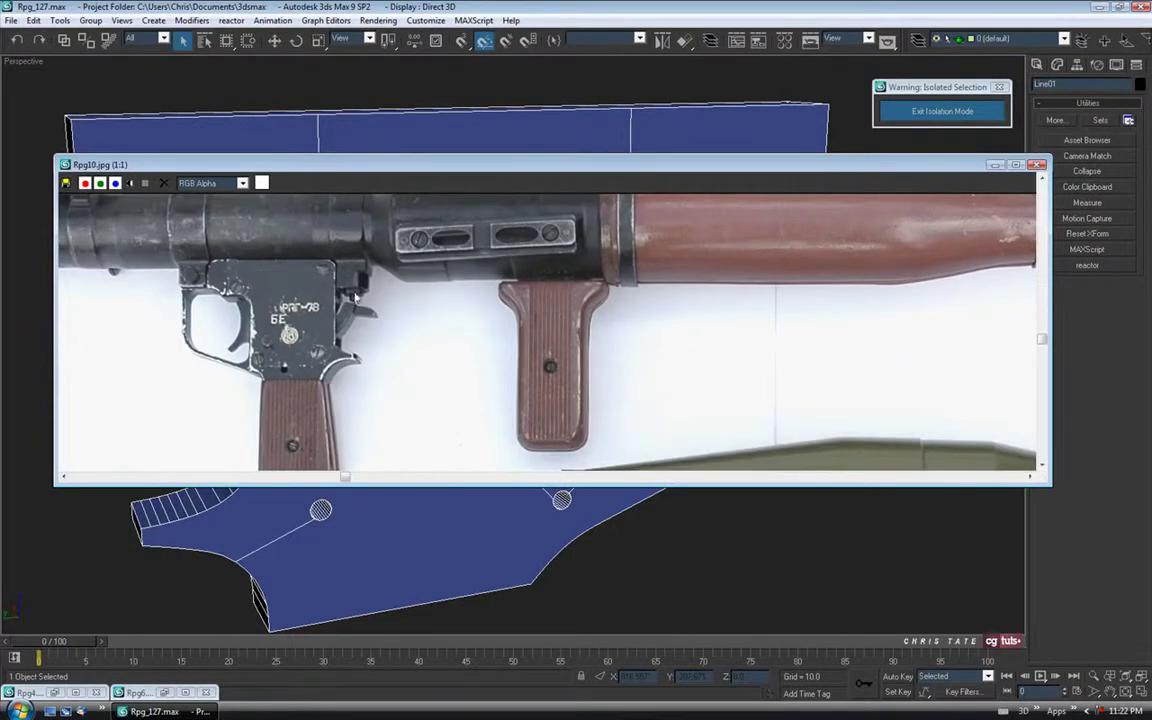
middle_drag(503, 355, 644, 327)
scroll(450, 302, up, 1)
middle_drag(479, 318, 513, 271)
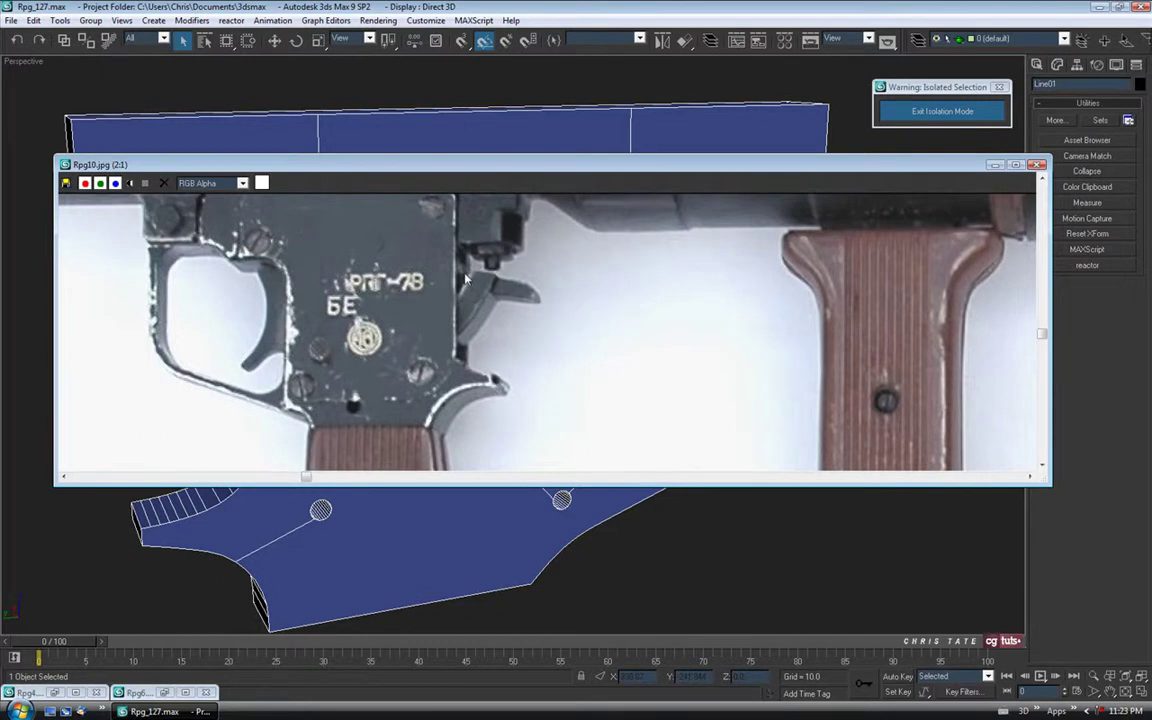
middle_drag(483, 338, 423, 332)
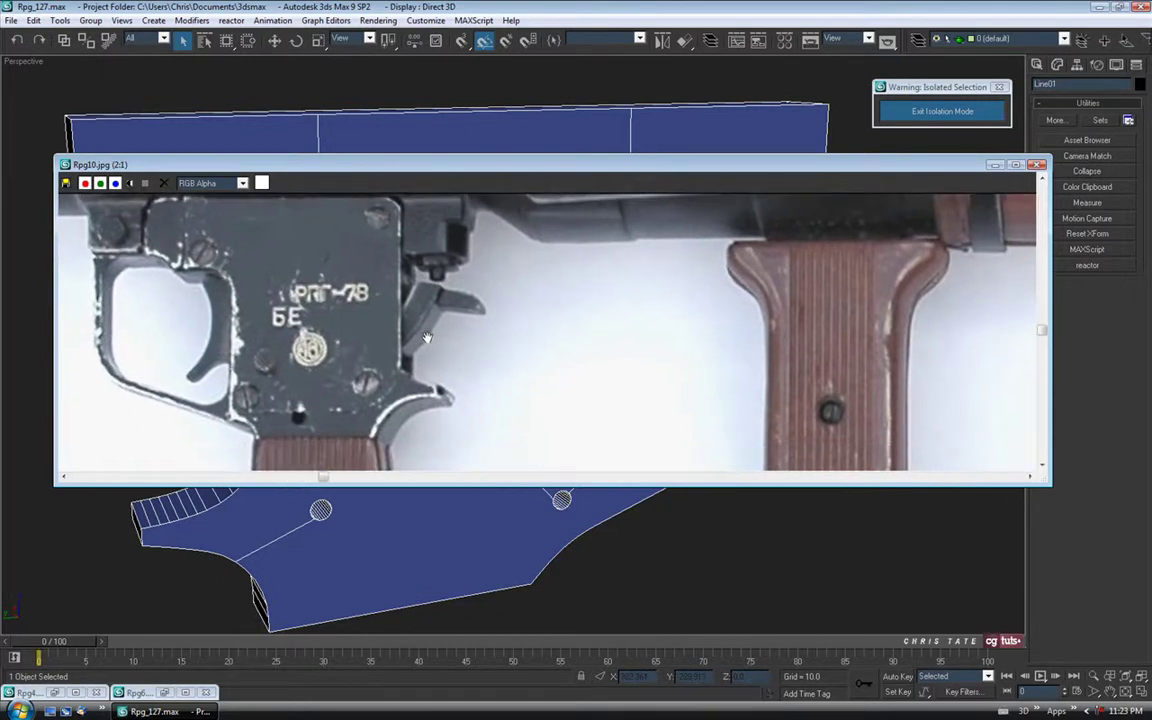
middle_drag(447, 278, 443, 303)
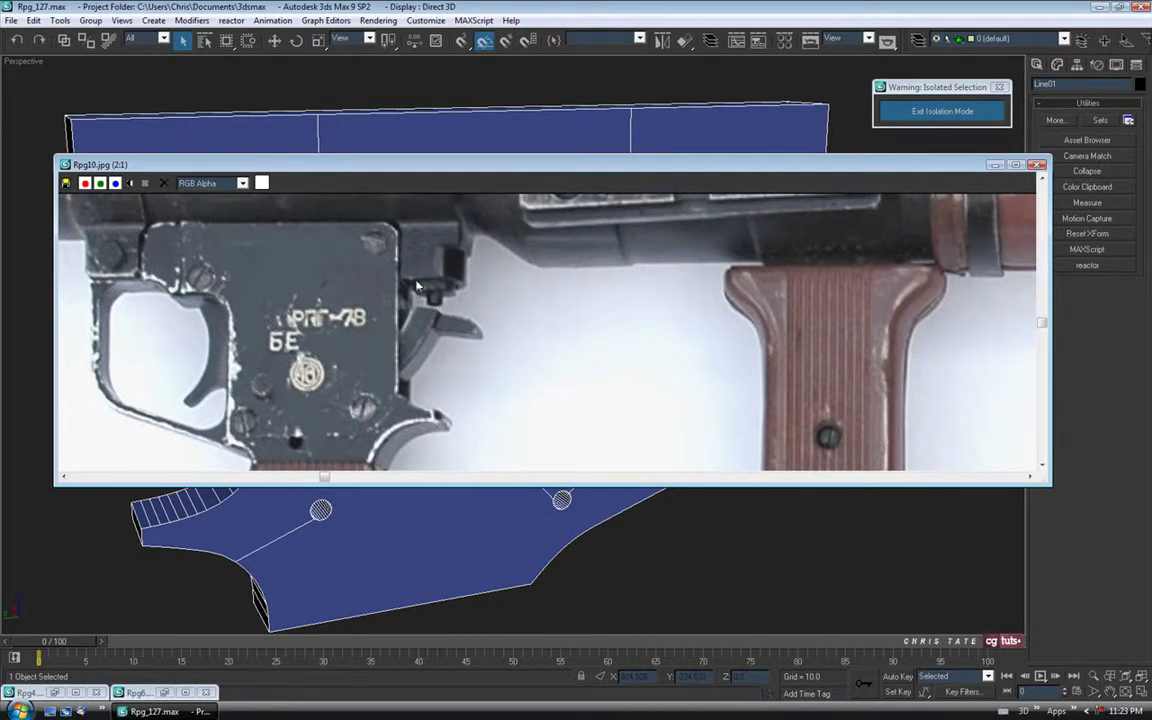
middle_drag(457, 351, 532, 360)
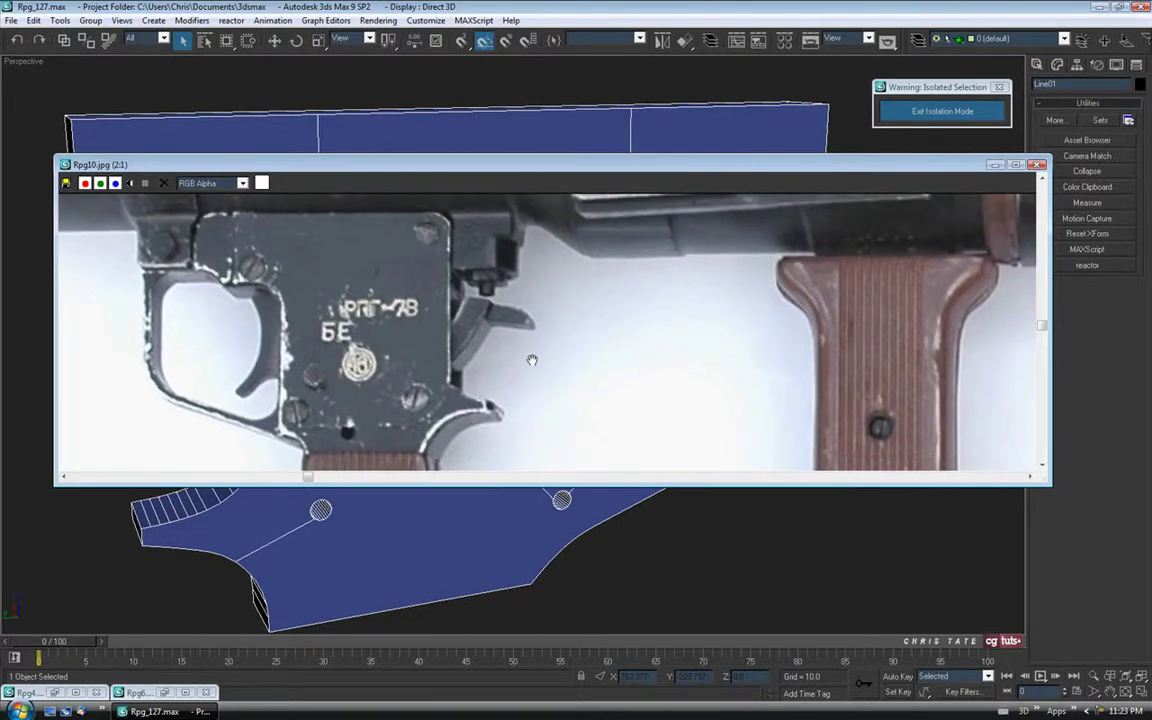
click(995, 165)
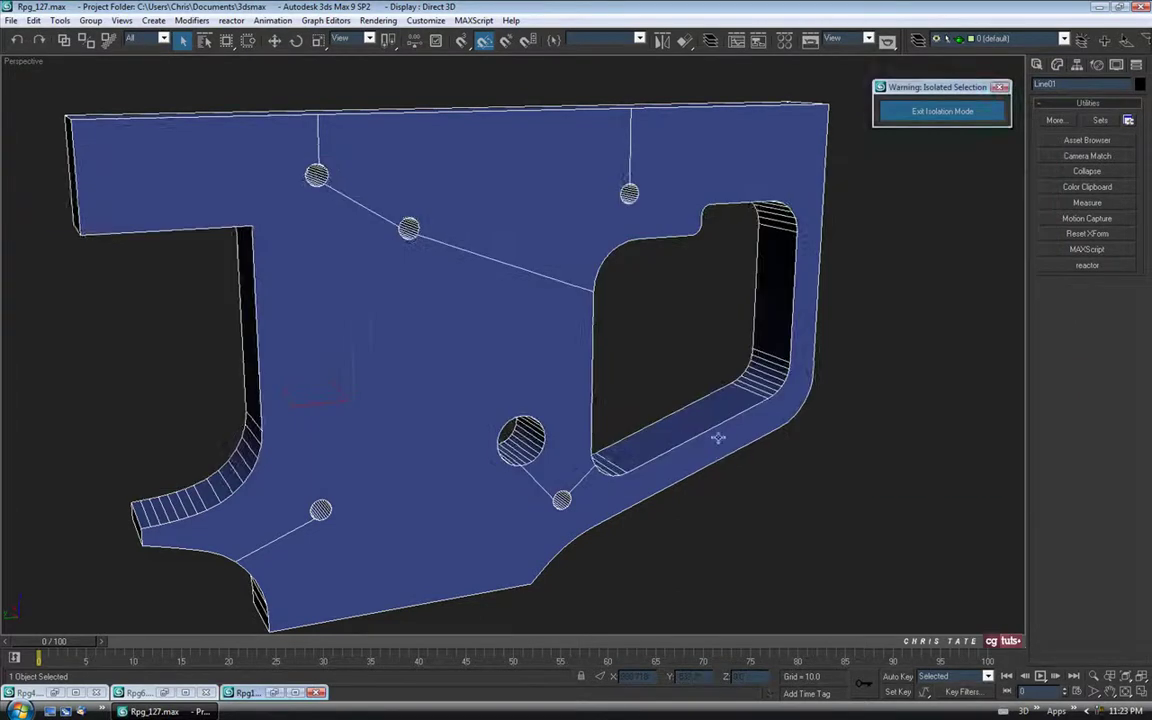
Delete the large side-face polygon on the far side of the trigger housing, opposite the face with the tidied edges.
middle_drag(690, 429, 709, 422)
click(1056, 64)
alt+middle_drag(808, 320, 804, 288)
click(1076, 259)
alt+middle_drag(627, 260, 495, 352)
alt+middle_drag(446, 272, 1014, 349)
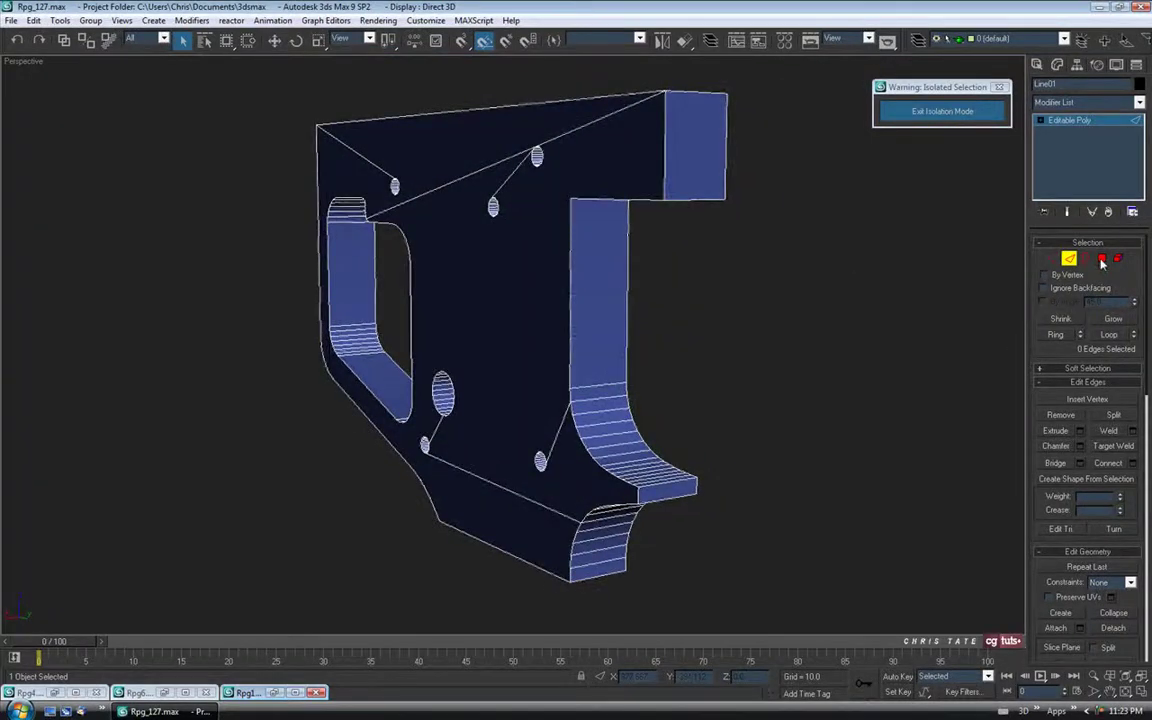
click(1102, 260)
click(487, 262)
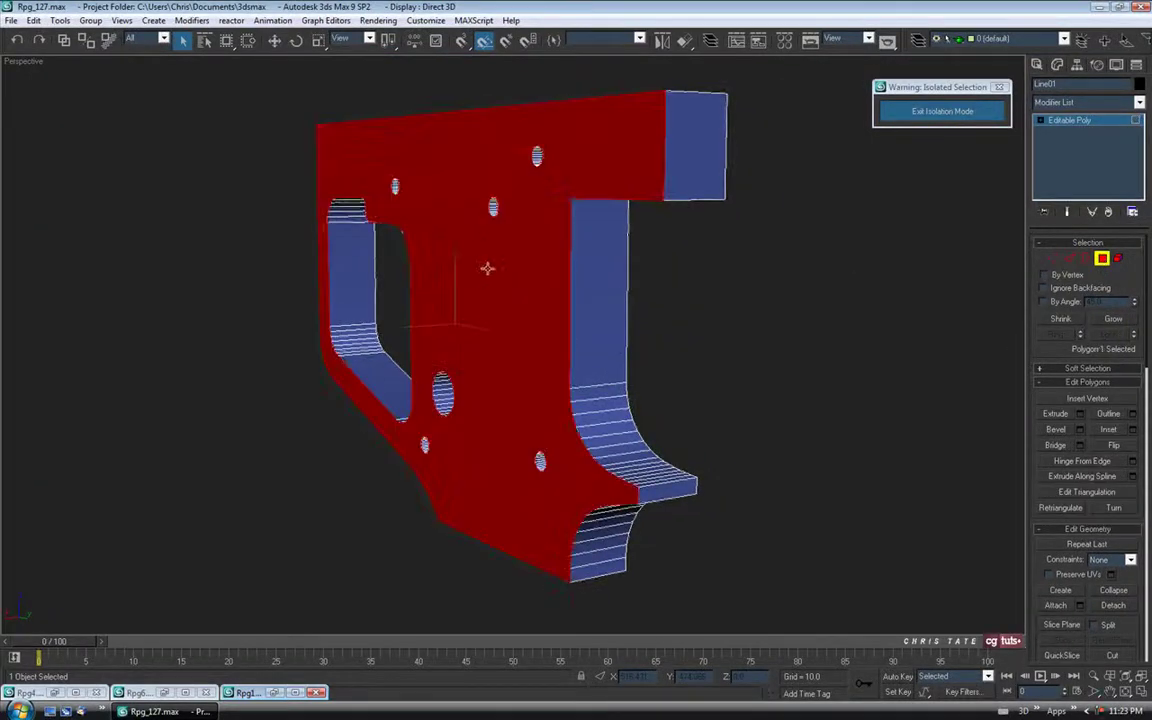
key(Delete)
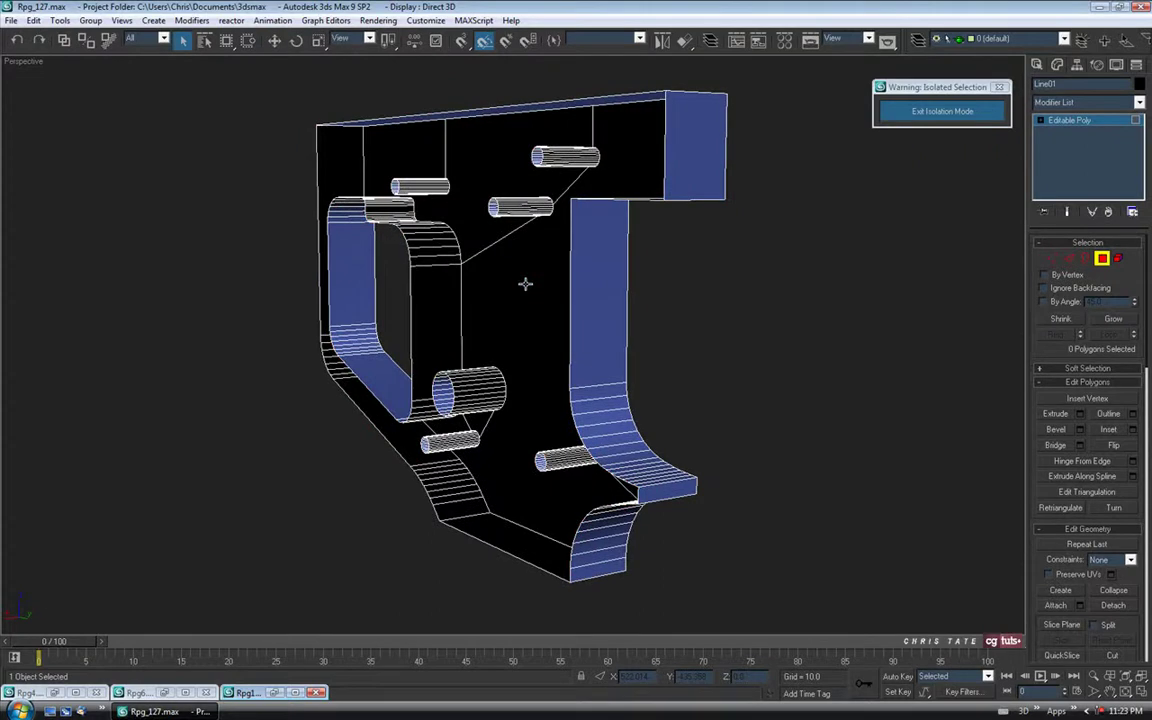
alt+middle_drag(610, 417, 476, 373)
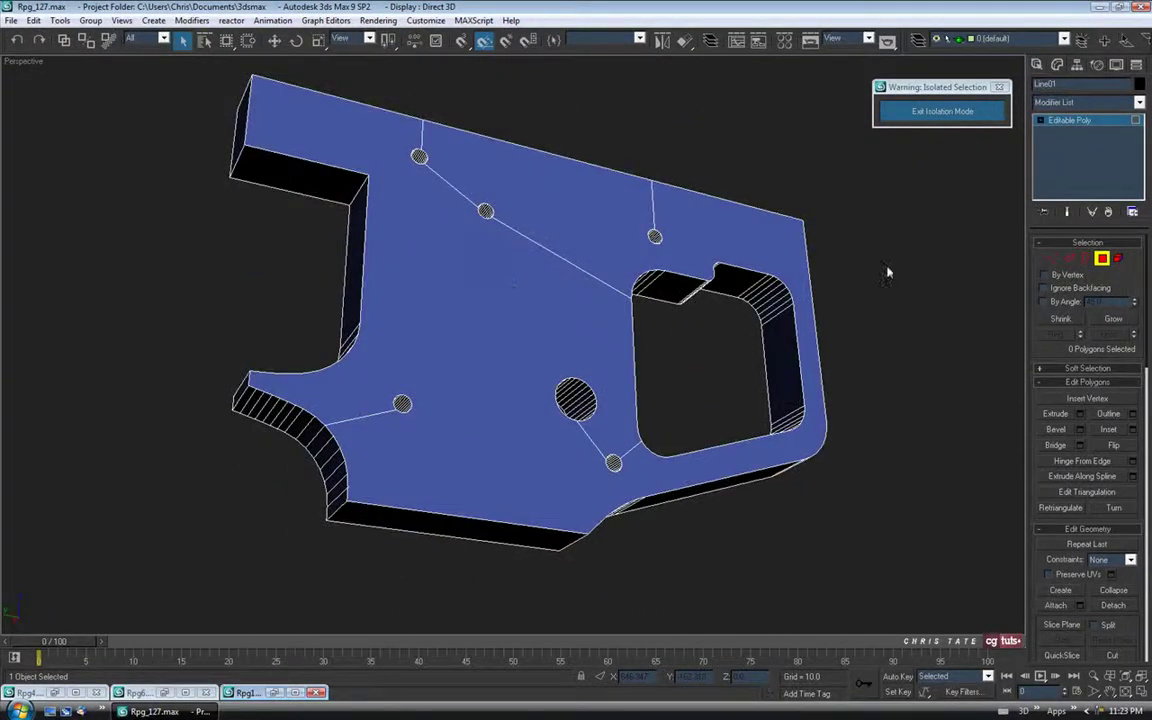
Connect the ring of edges across the housing's thickness with 1 segment, adding a centre edge line around the outer contour.
alt+middle_drag(563, 244, 945, 283)
click(1067, 260)
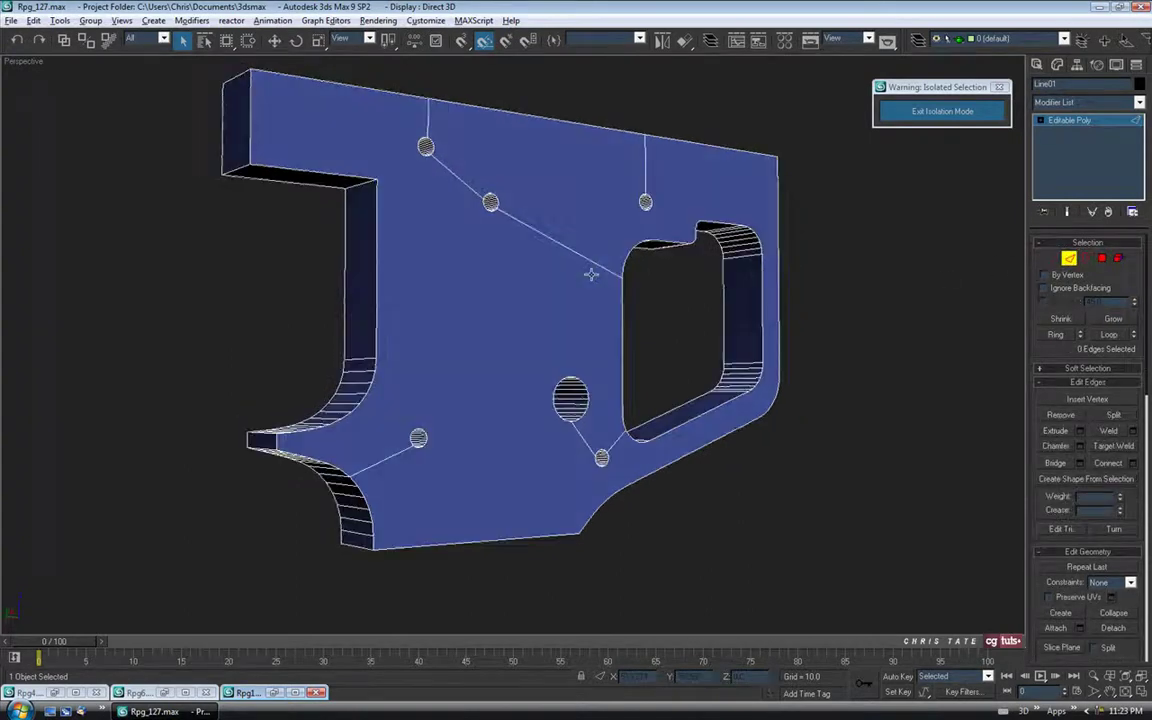
alt+middle_drag(591, 265, 473, 381)
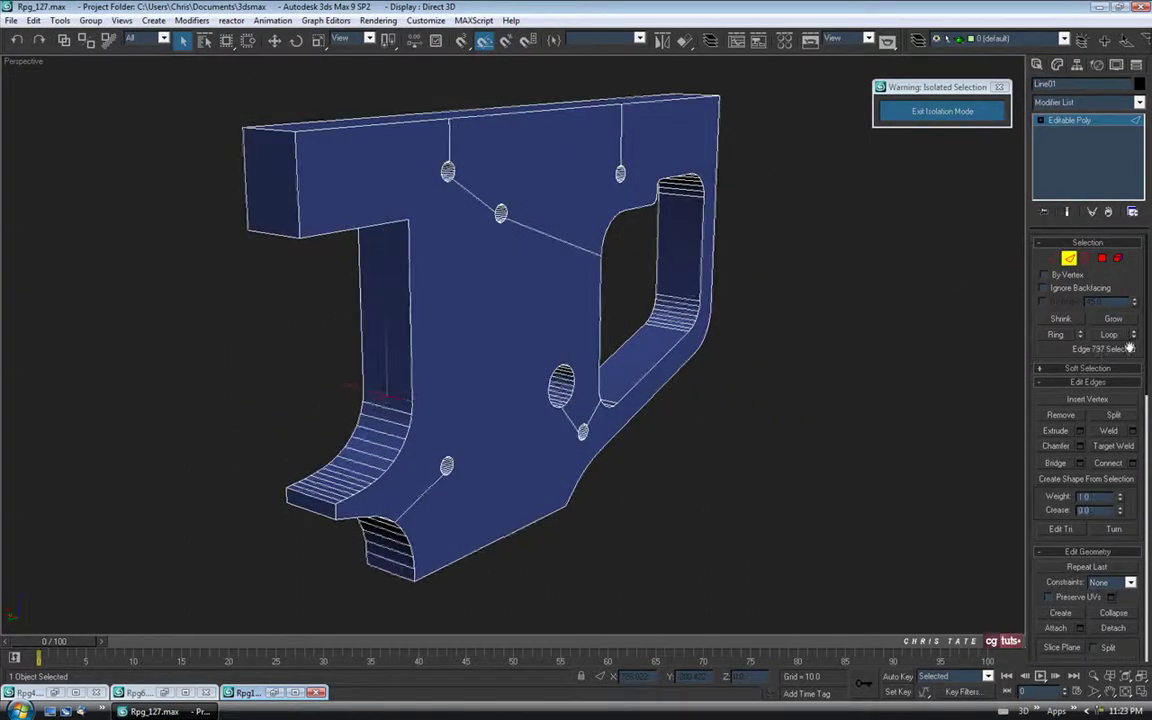
click(1056, 334)
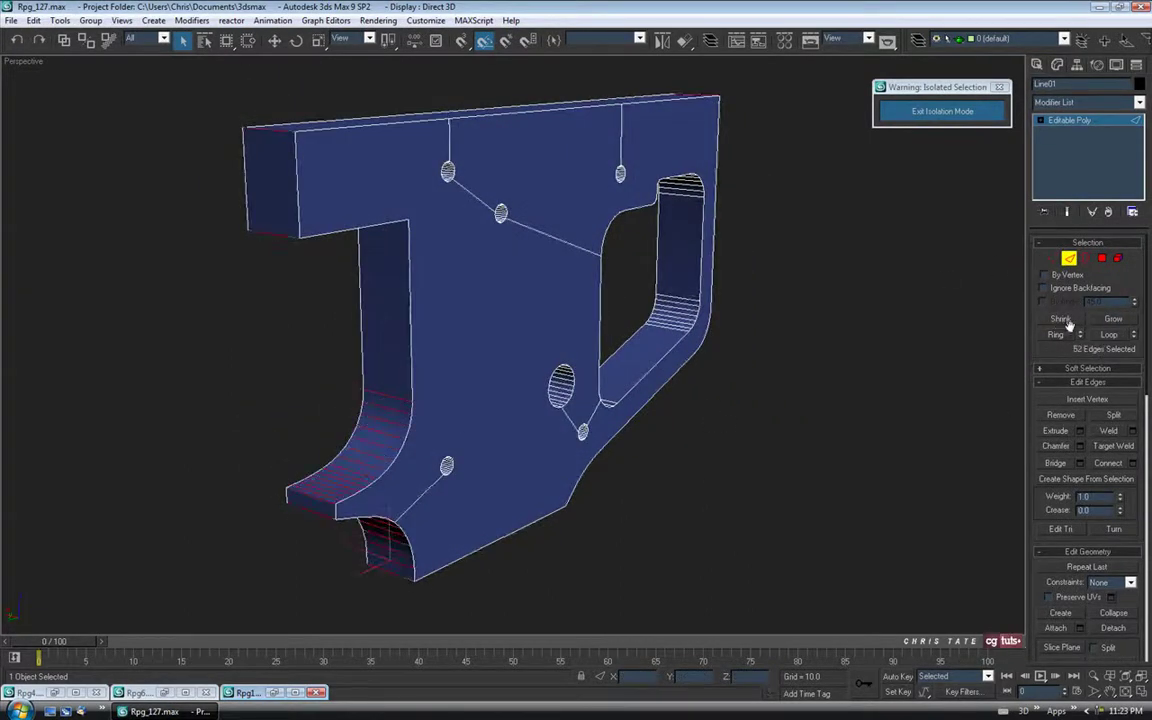
click(1133, 463)
alt+middle_drag(430, 347, 464, 331)
click(770, 233)
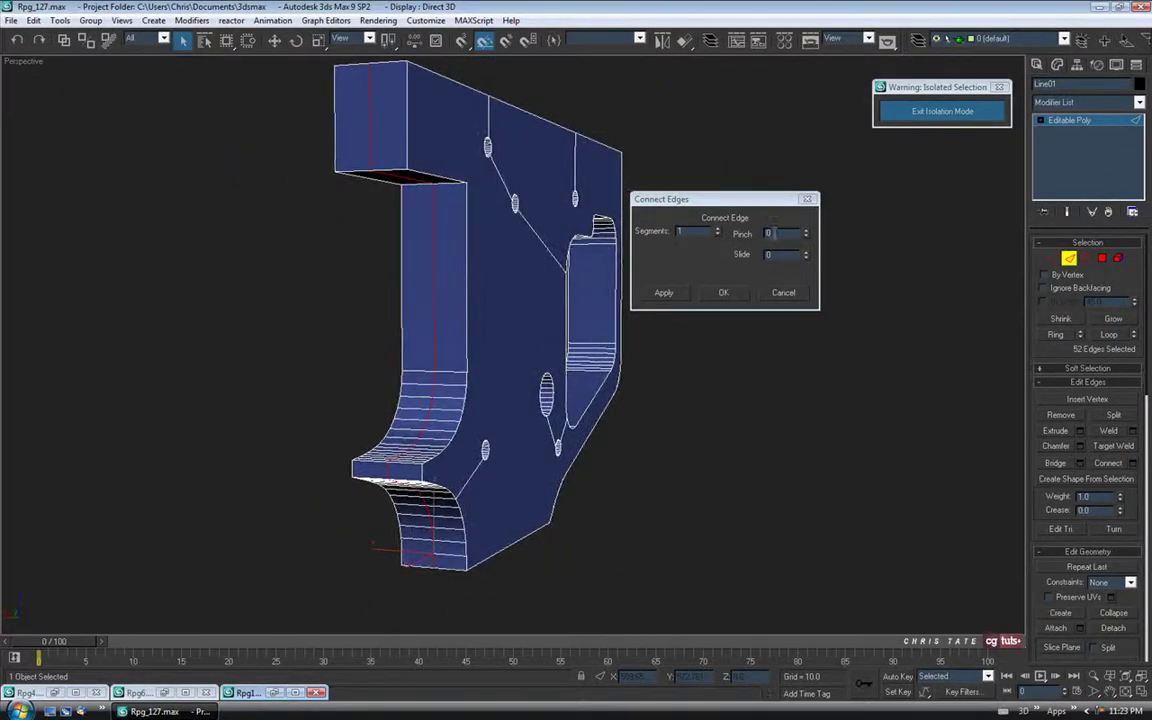
click(724, 293)
Cut a vertical edge from the rear arm's inner corner up the side face and on across the housing's top.
alt+middle_drag(430, 330, 466, 268)
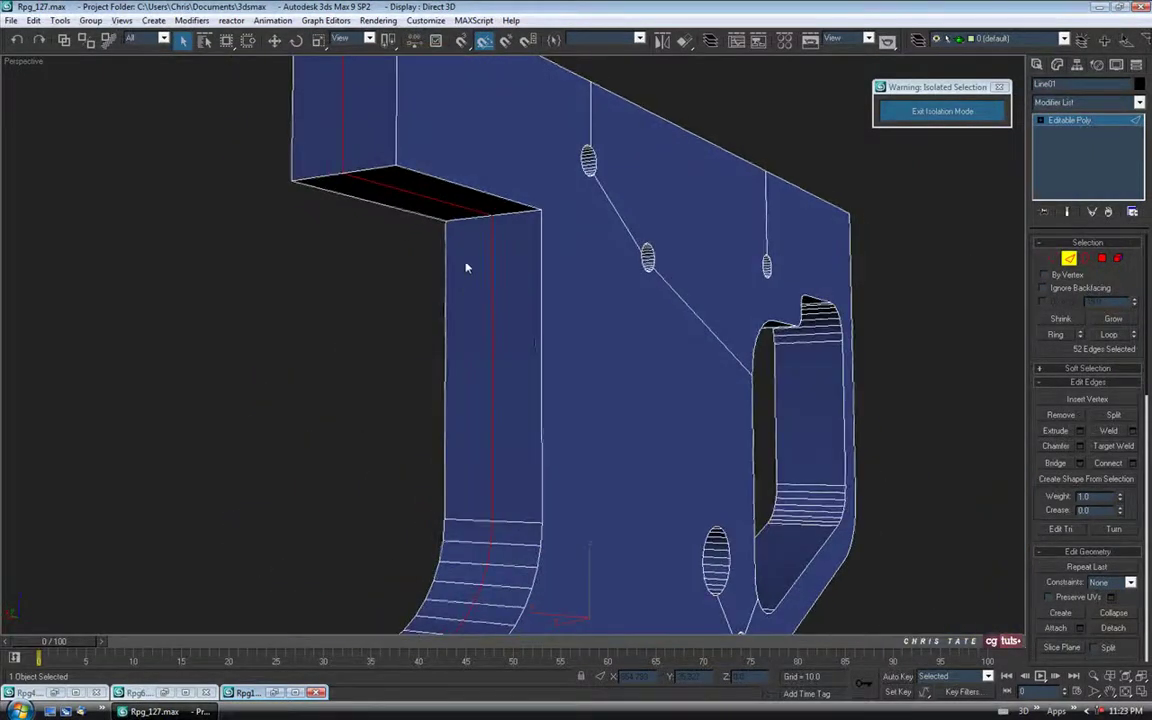
alt+middle_drag(426, 418, 440, 370)
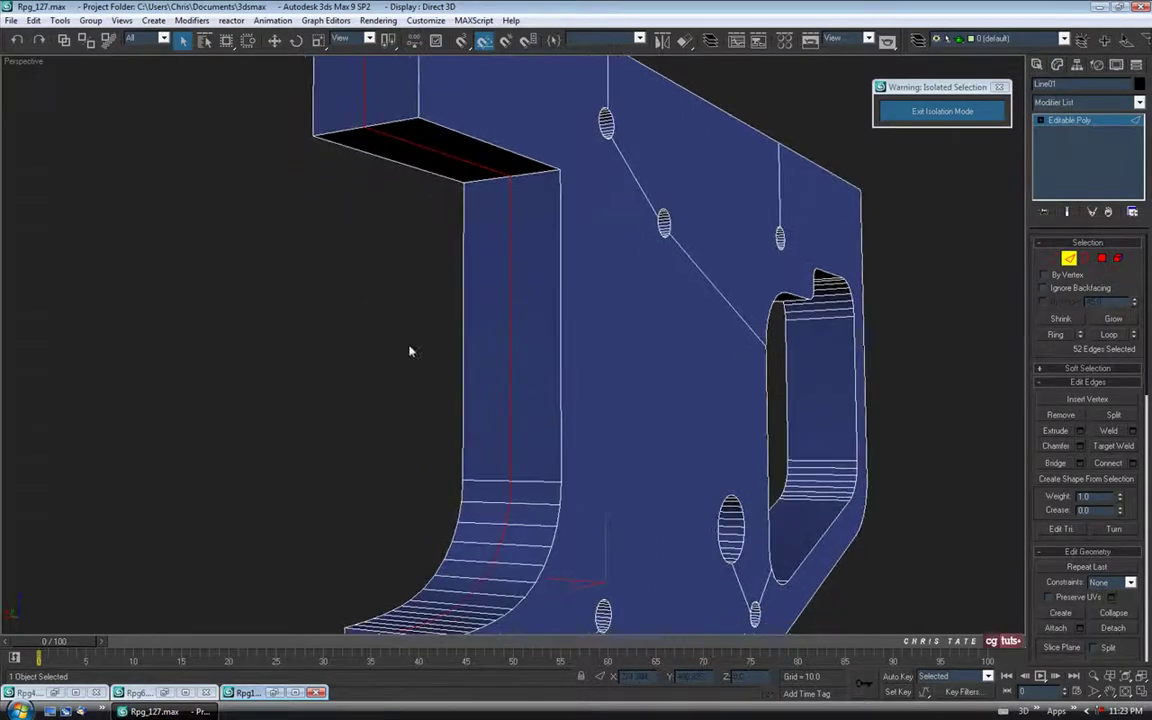
mouse_move(500, 367)
alt+middle_down()
mouse_move(463, 380)
mouse_move(445, 355)
mouse_move(489, 432)
mouse_move(468, 366)
mouse_move(508, 346)
alt+middle_up()
click(1068, 259)
click(1109, 509)
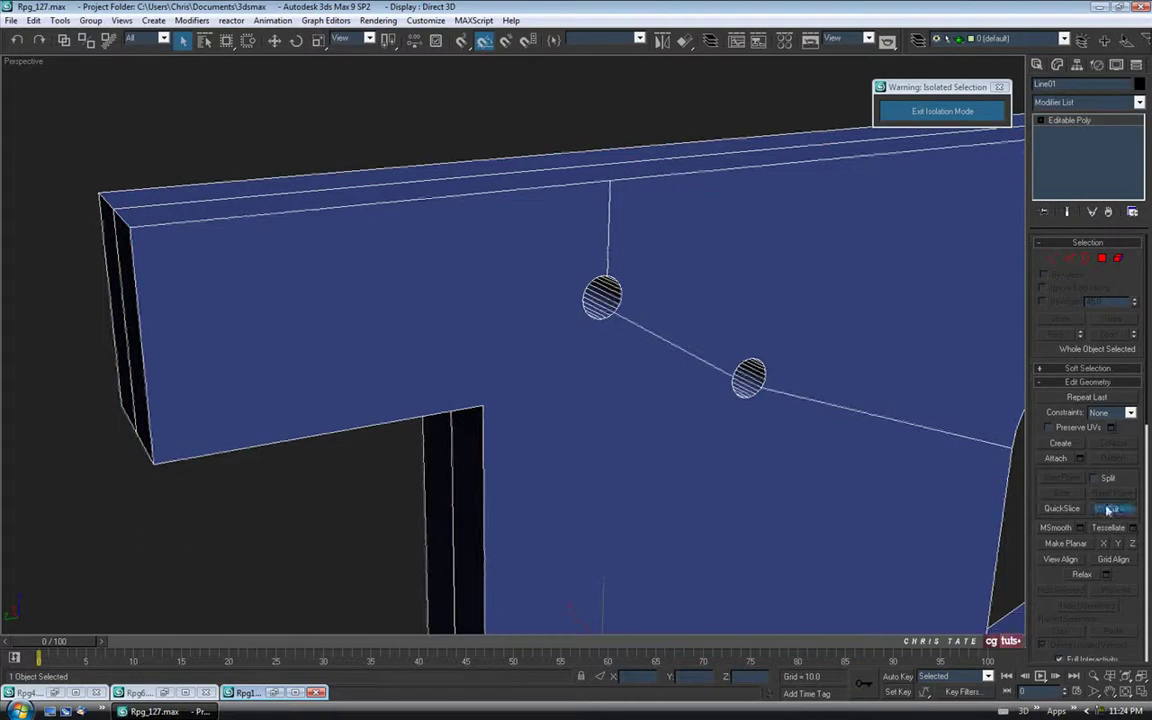
mouse_move(423, 242)
alt+middle_down()
mouse_move(402, 208)
mouse_move(411, 255)
alt+middle_up()
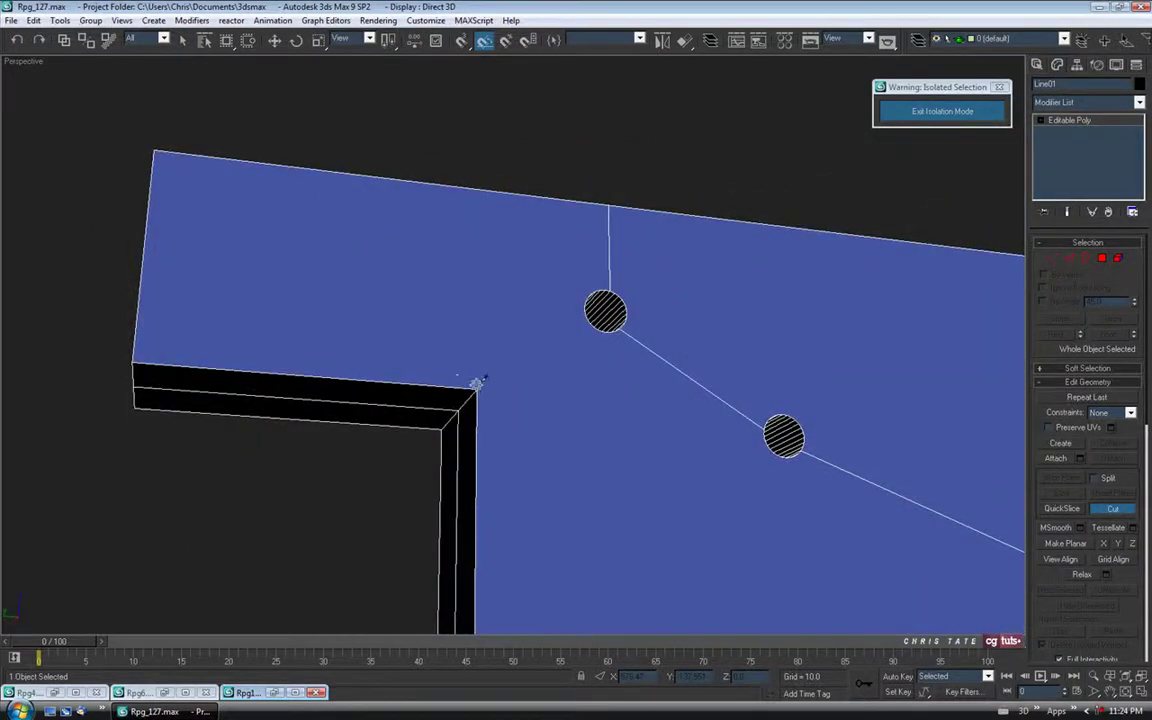
click(478, 384)
click(480, 188)
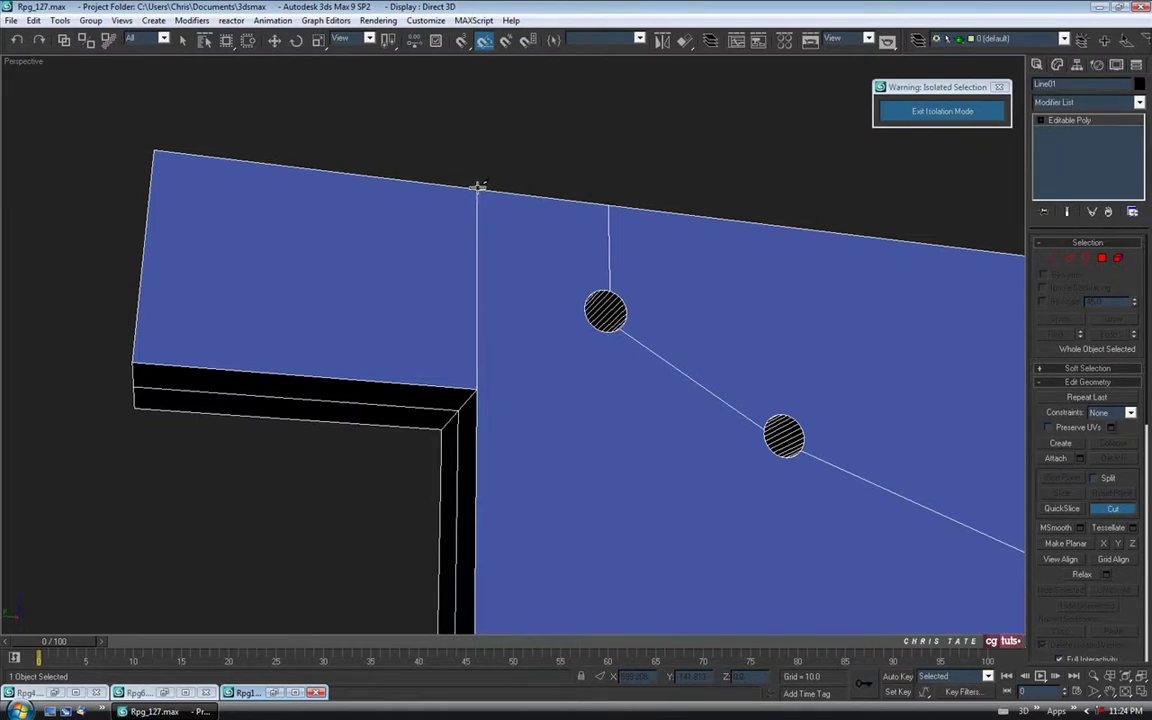
alt+middle_drag(480, 188, 489, 247)
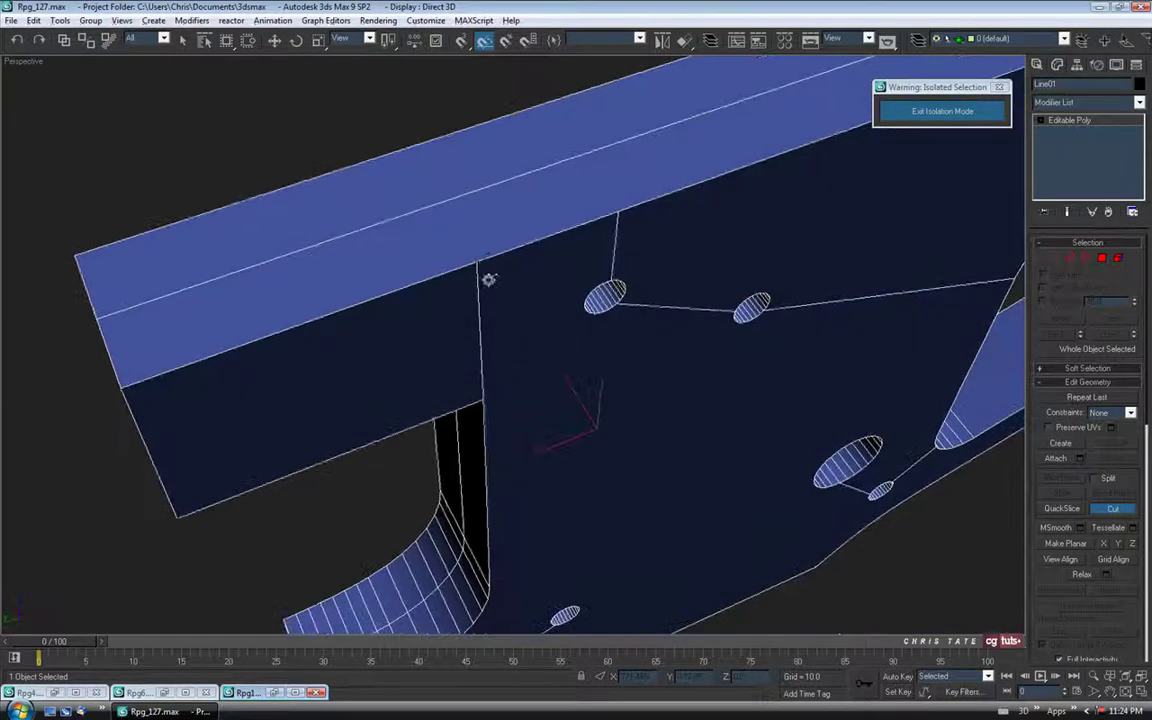
click(405, 148)
alt+middle_drag(484, 272, 471, 231)
Connect the ring of lengthwise edges on the upper rear arm with 2 segments and pinch 80, checking the shape against Rpg10.jpg.
click(1065, 259)
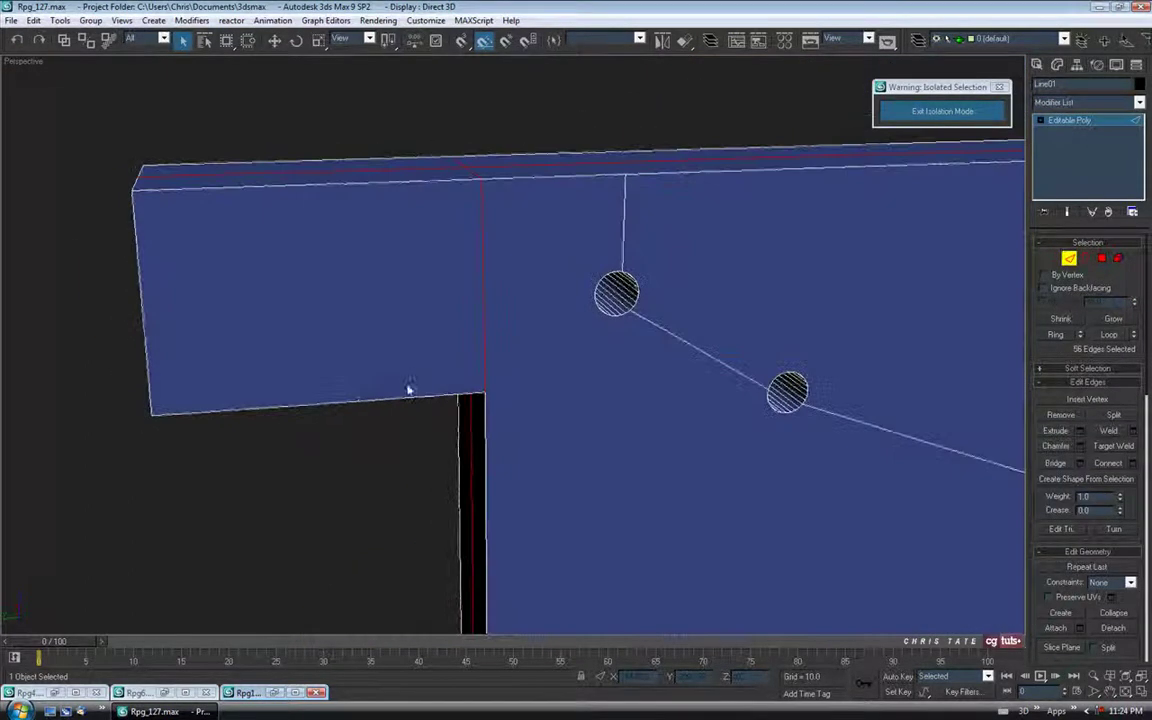
click(364, 401)
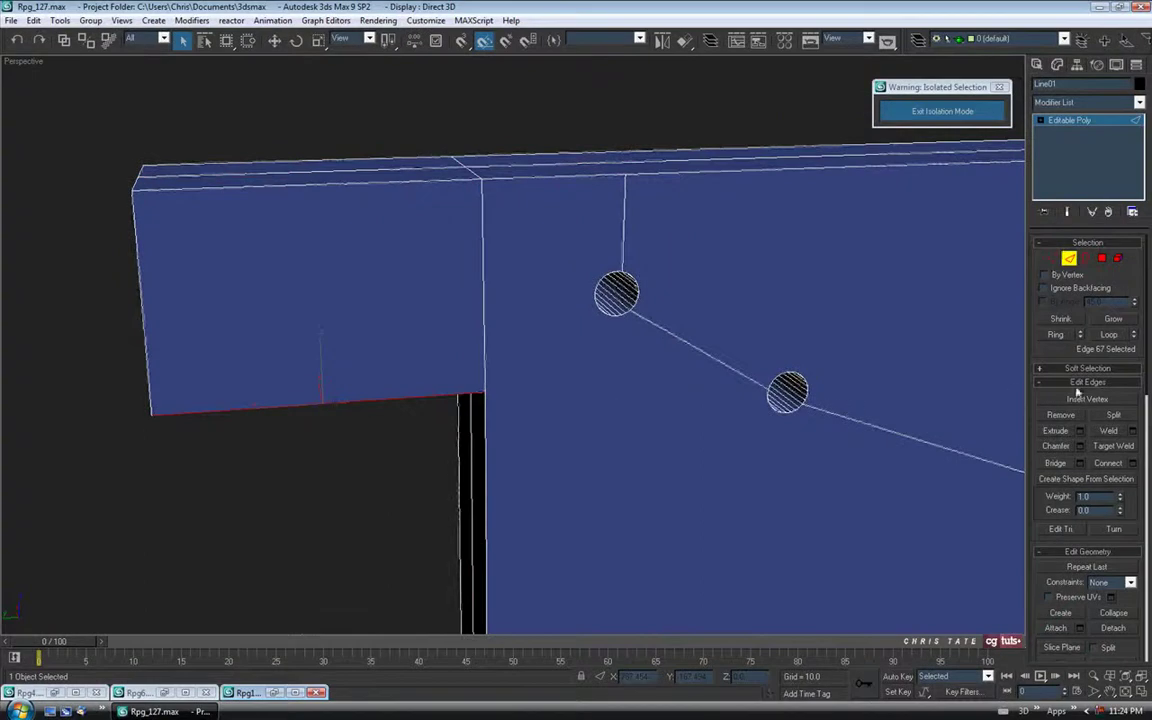
click(1058, 335)
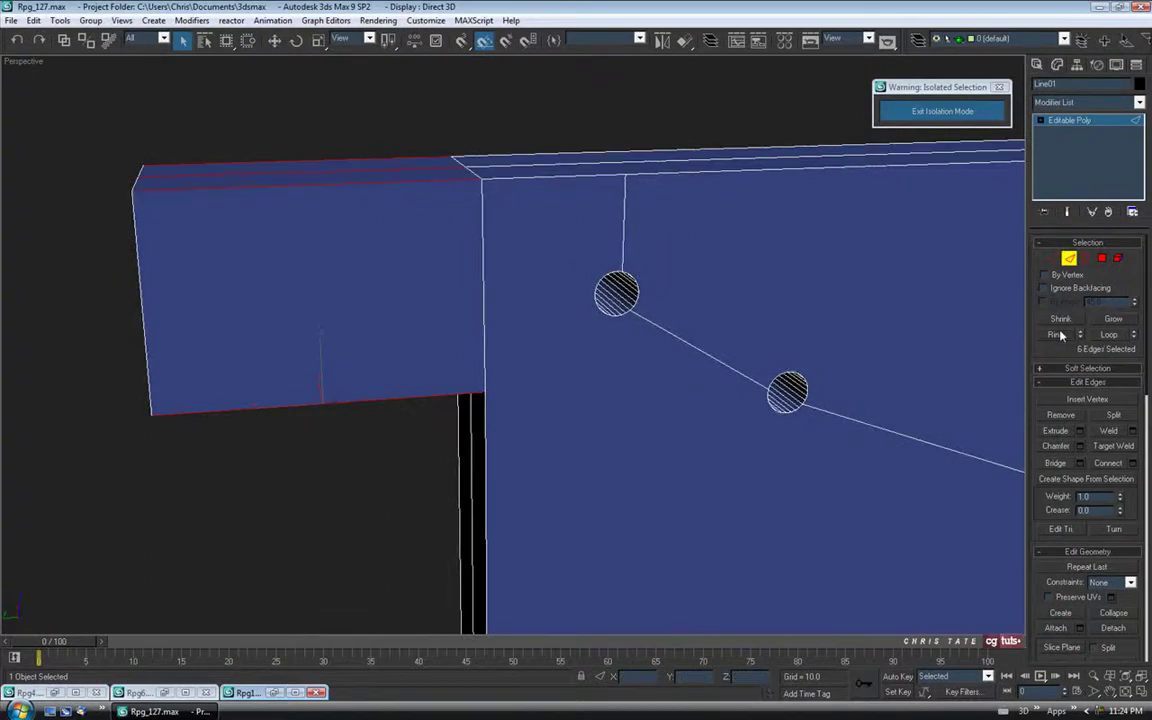
click(1133, 463)
alt+middle_drag(463, 350, 598, 242)
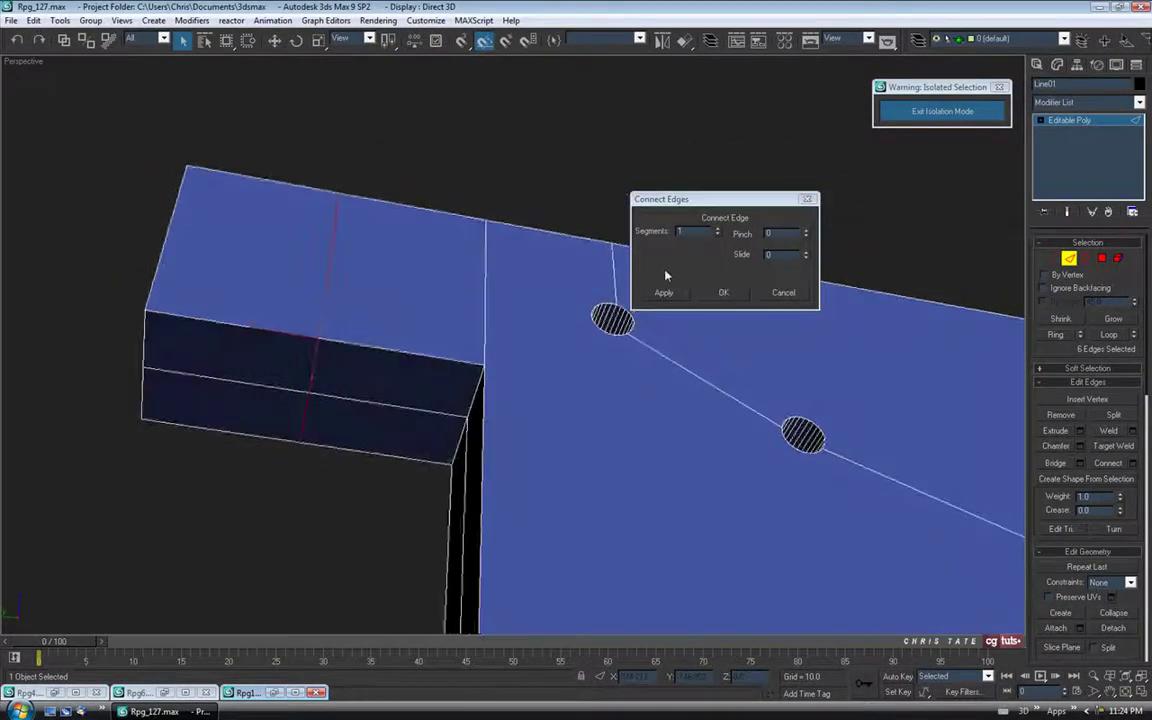
click(717, 229)
drag(807, 237, 805, 126)
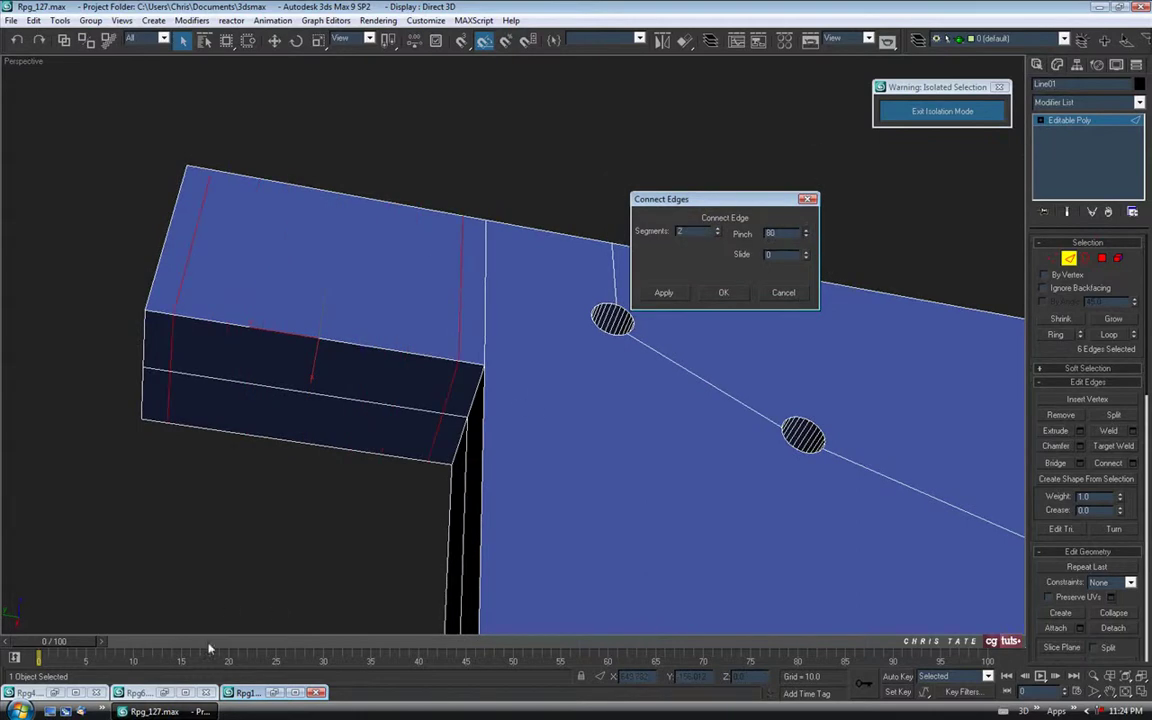
click(271, 693)
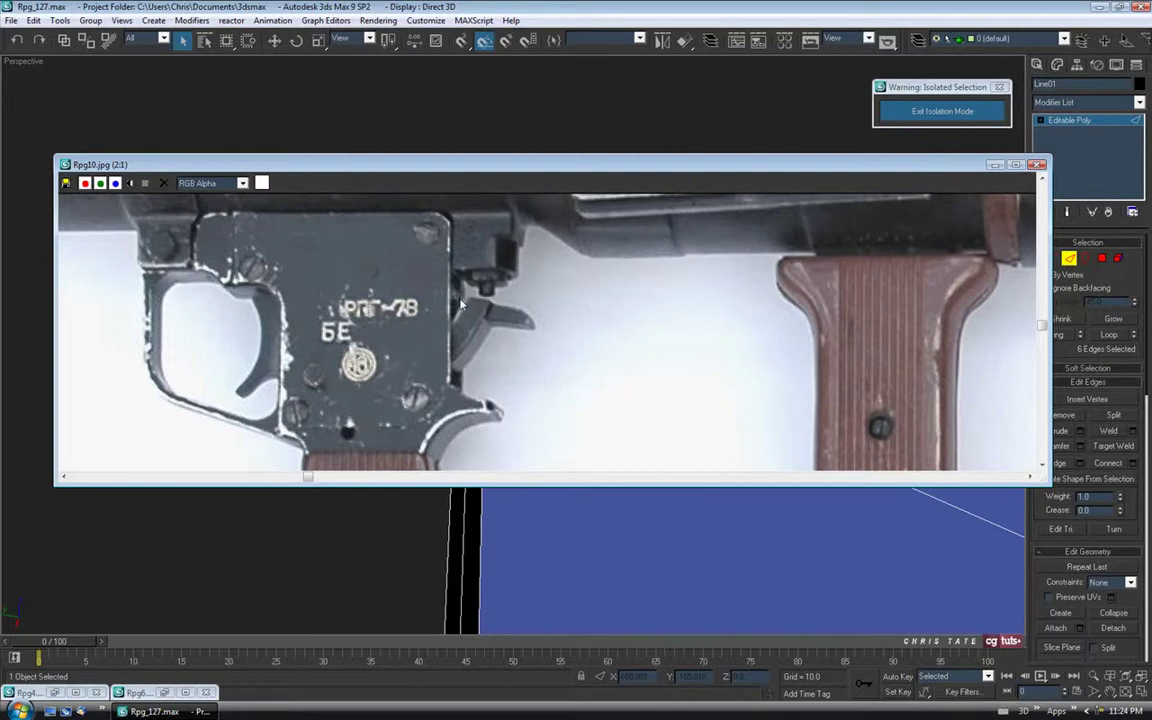
click(994, 164)
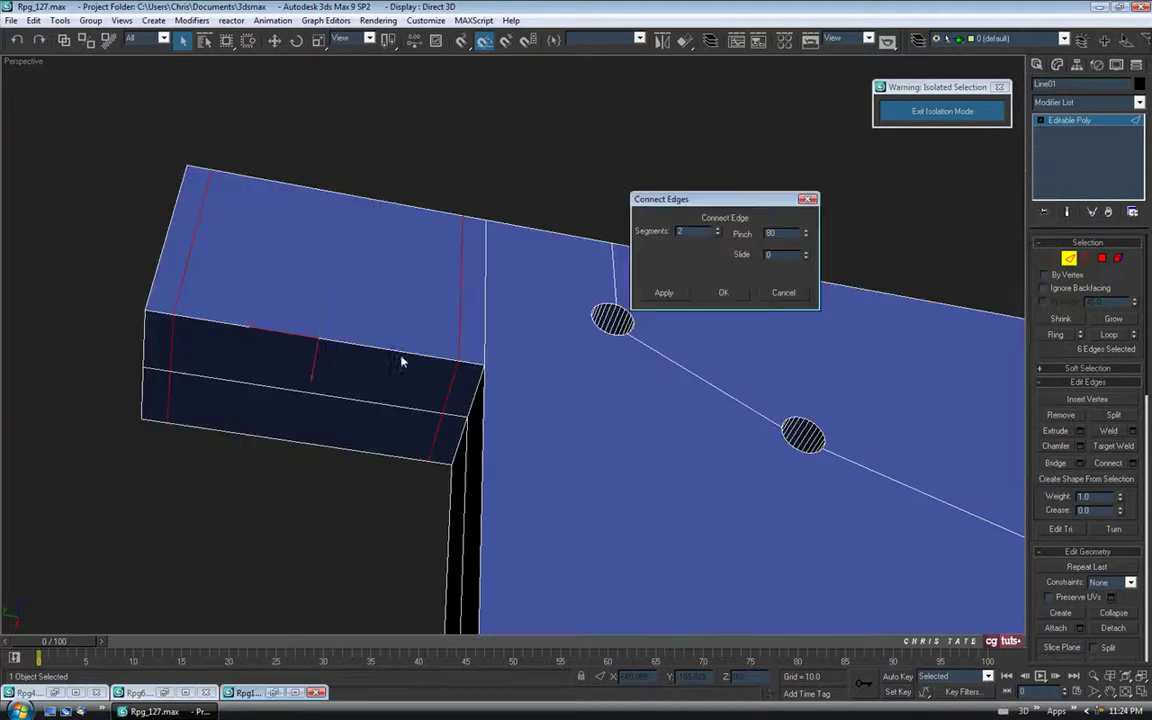
click(724, 293)
Check the rear arm in Rpg10.jpg and connect the edge ring across the remaining side's half thickness with 1 segment and pinch 0.
alt+middle_drag(522, 396, 547, 333)
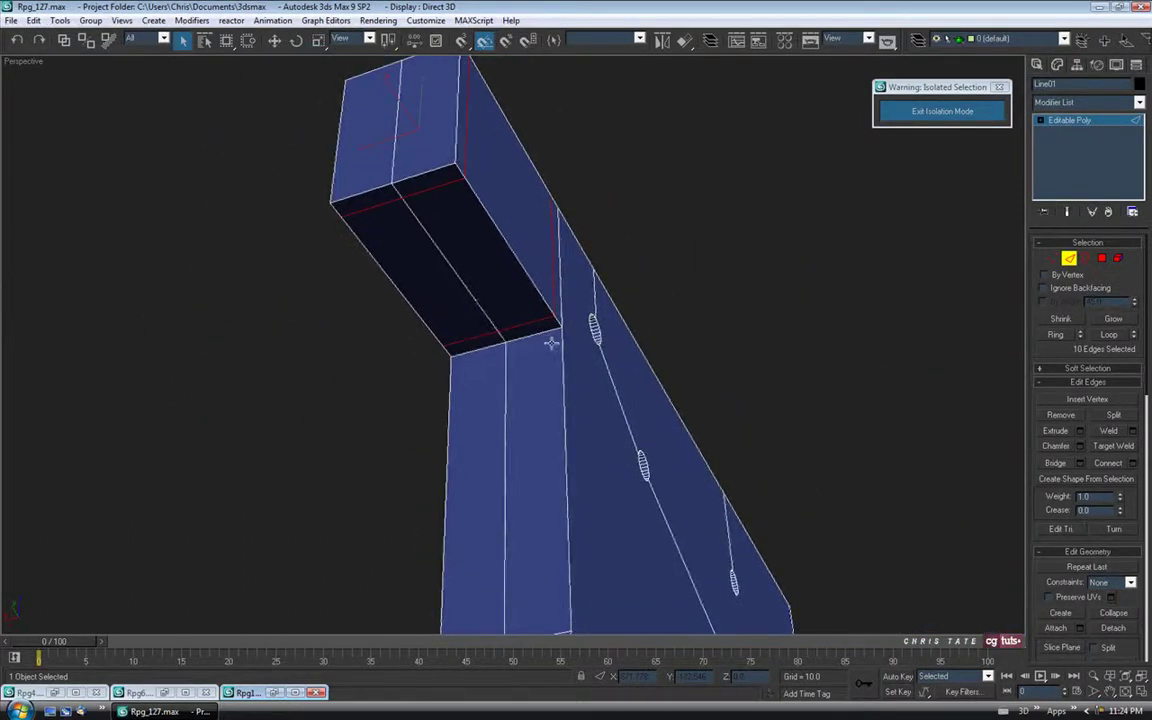
click(274, 692)
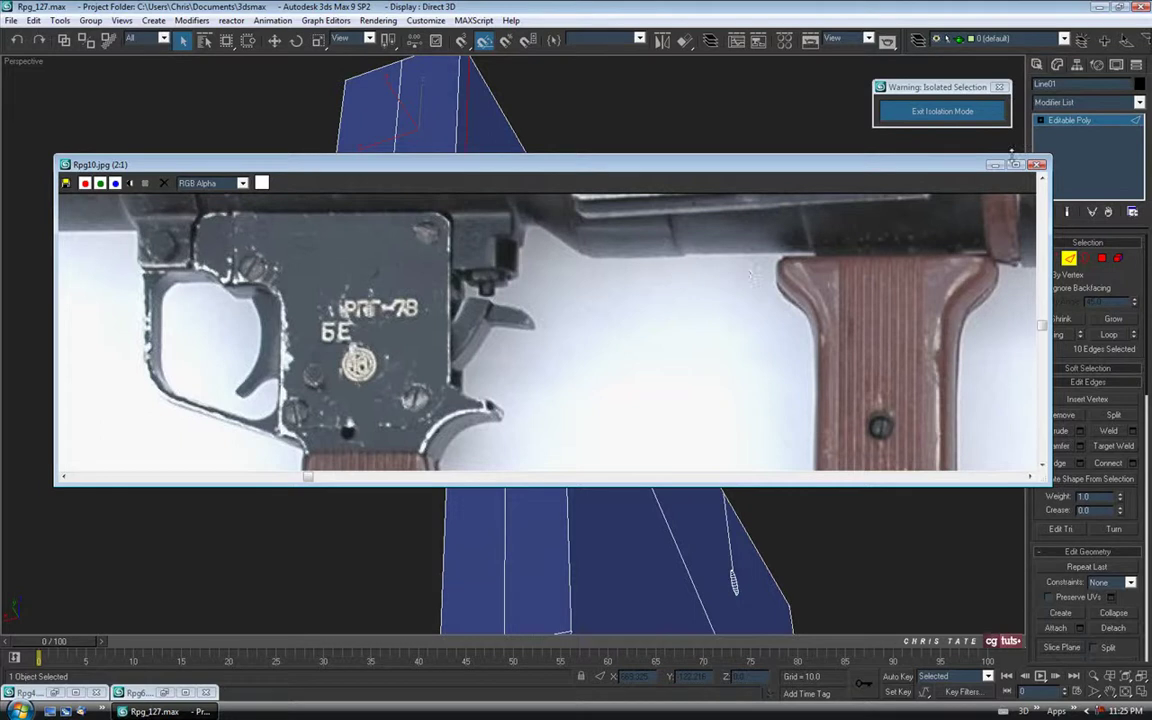
click(994, 164)
alt+middle_drag(483, 260, 540, 309)
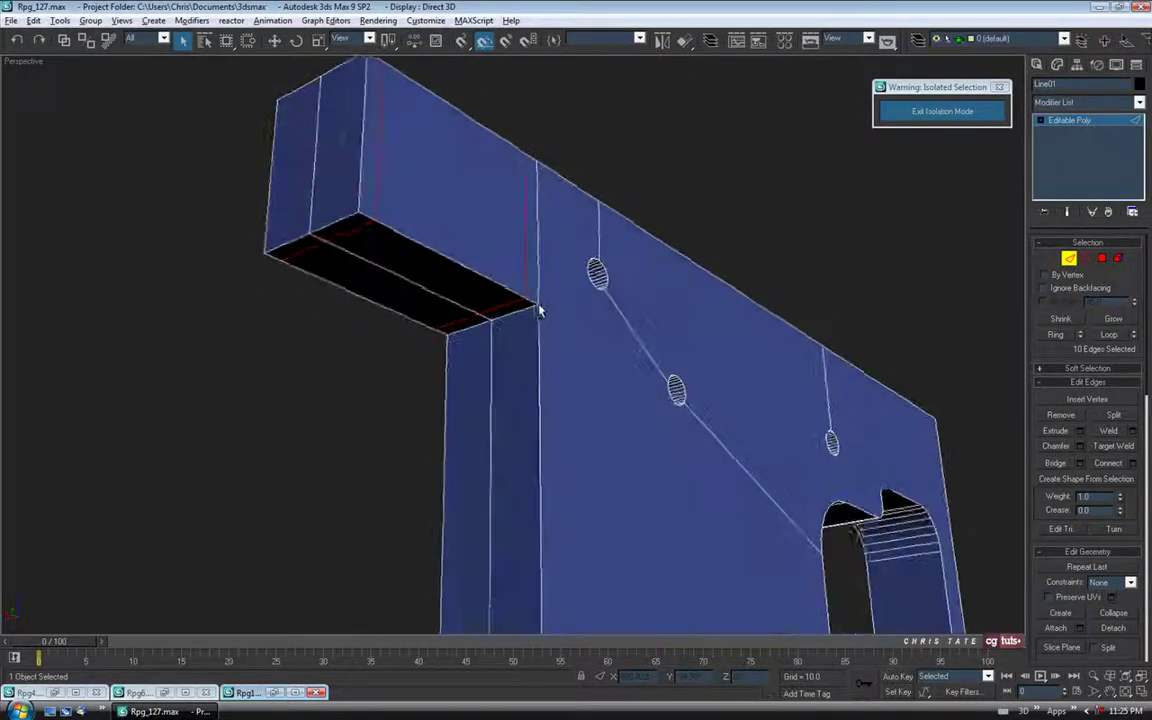
click(344, 232)
middle_drag(422, 263, 503, 257)
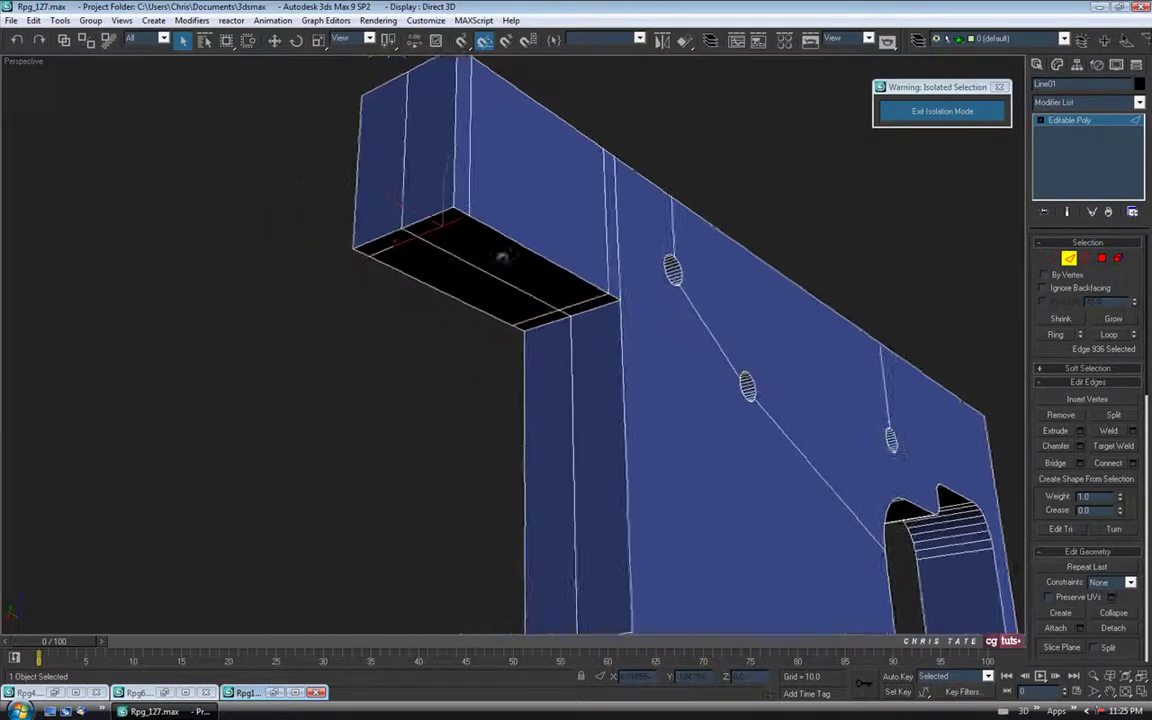
click(1056, 336)
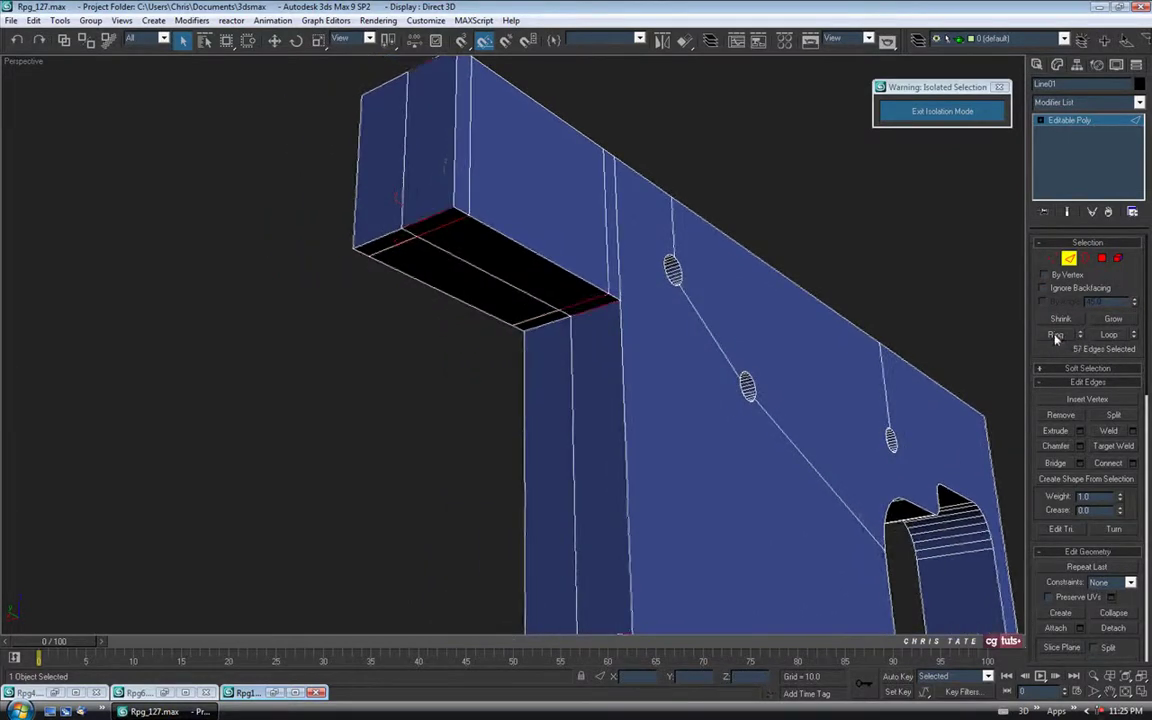
click(1133, 464)
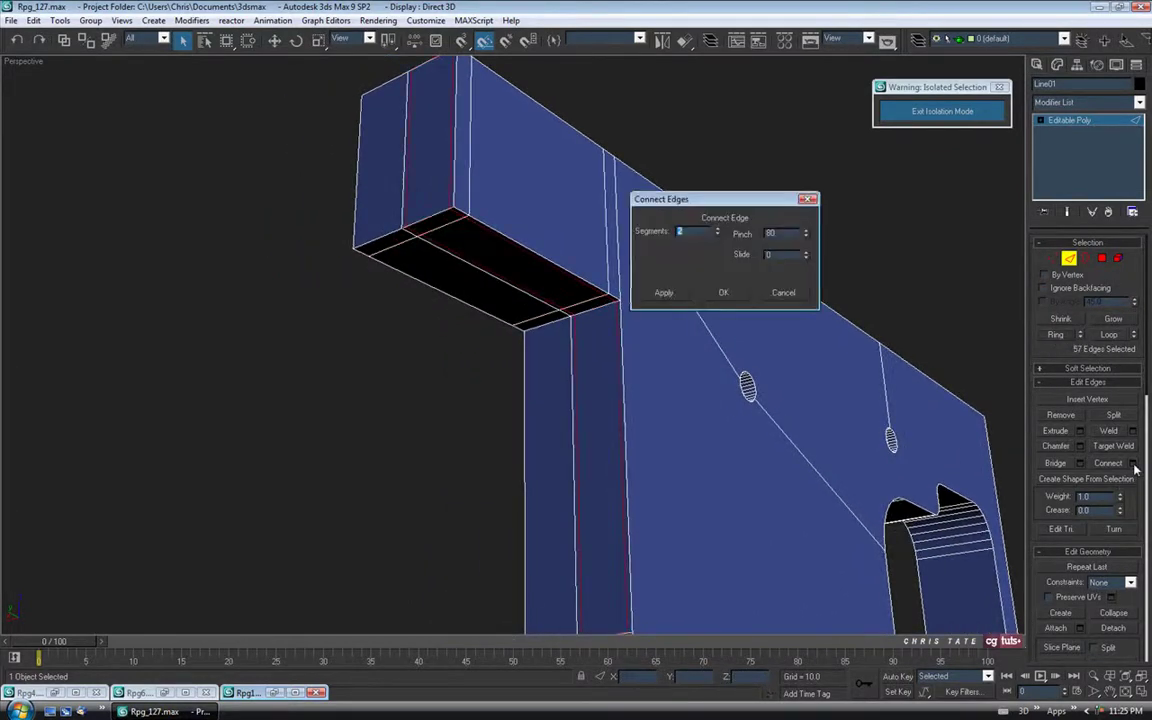
click(717, 236)
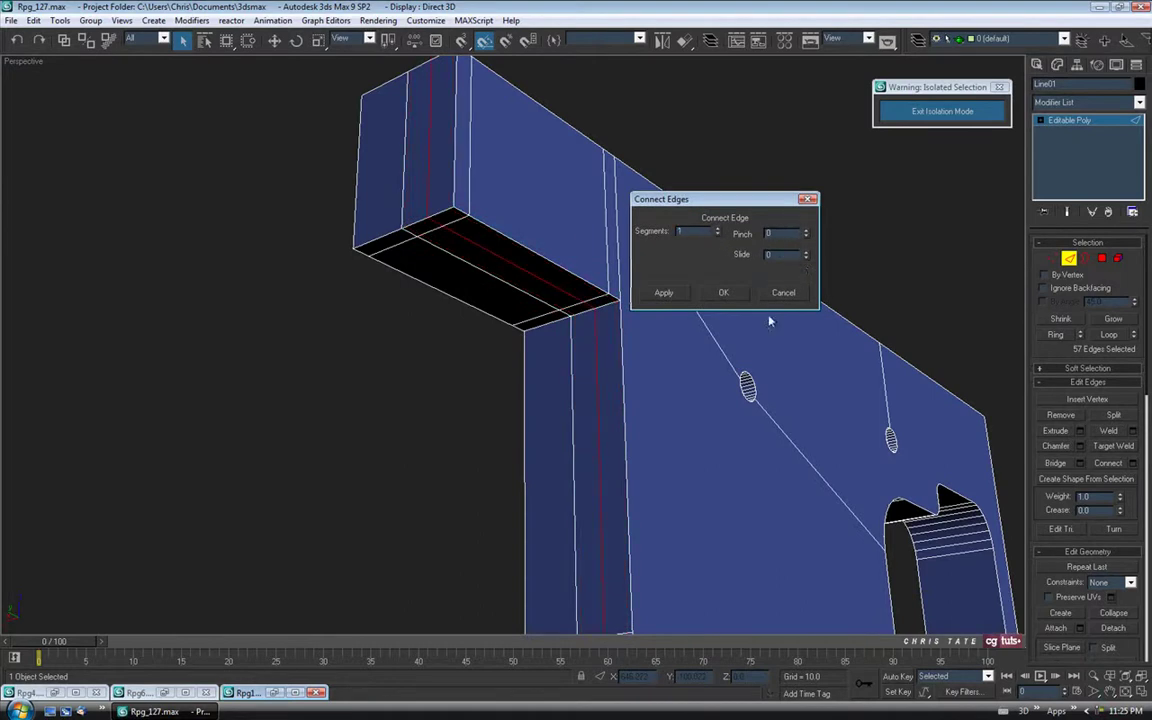
click(730, 296)
mouse_move(635, 362)
alt+middle_down()
mouse_move(617, 324)
mouse_move(617, 314)
mouse_move(643, 352)
mouse_move(630, 301)
mouse_move(631, 361)
mouse_move(636, 345)
alt+middle_up()
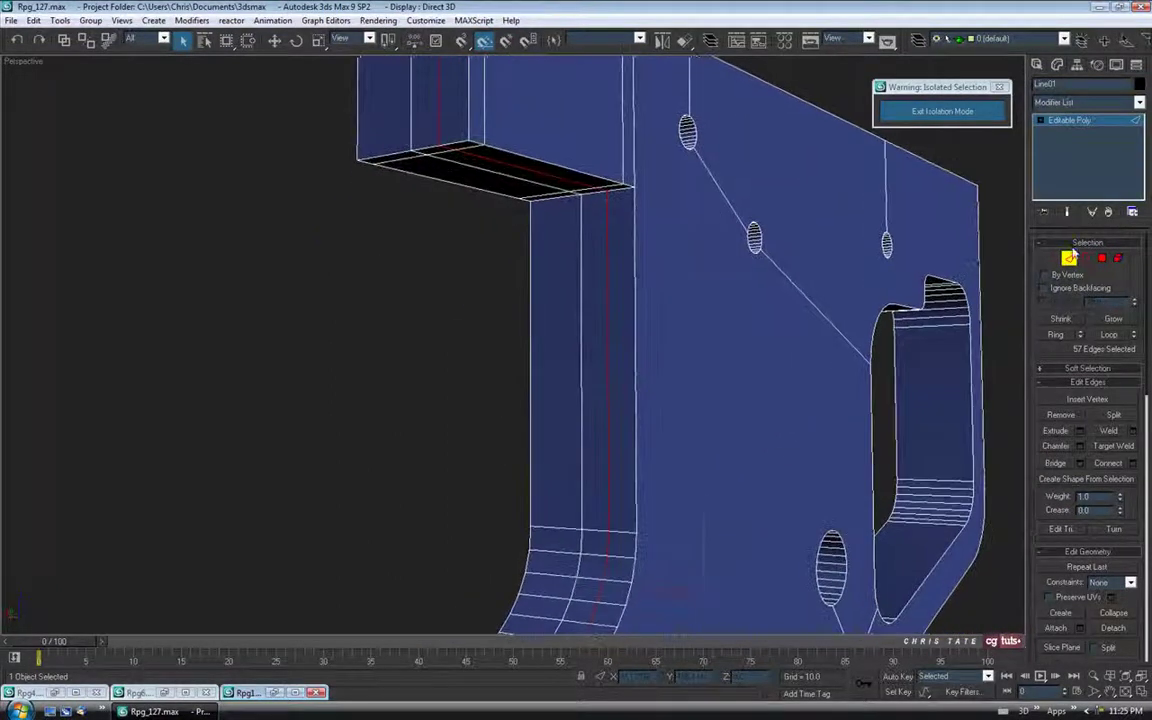
Select the half-width polygon on the straight rear wall below the arm and compare that area with Rpg10.jpg.
click(1101, 259)
mouse_move(590, 290)
alt+middle_down()
mouse_move(527, 237)
mouse_move(541, 305)
mouse_move(591, 273)
alt+middle_up()
click(555, 321)
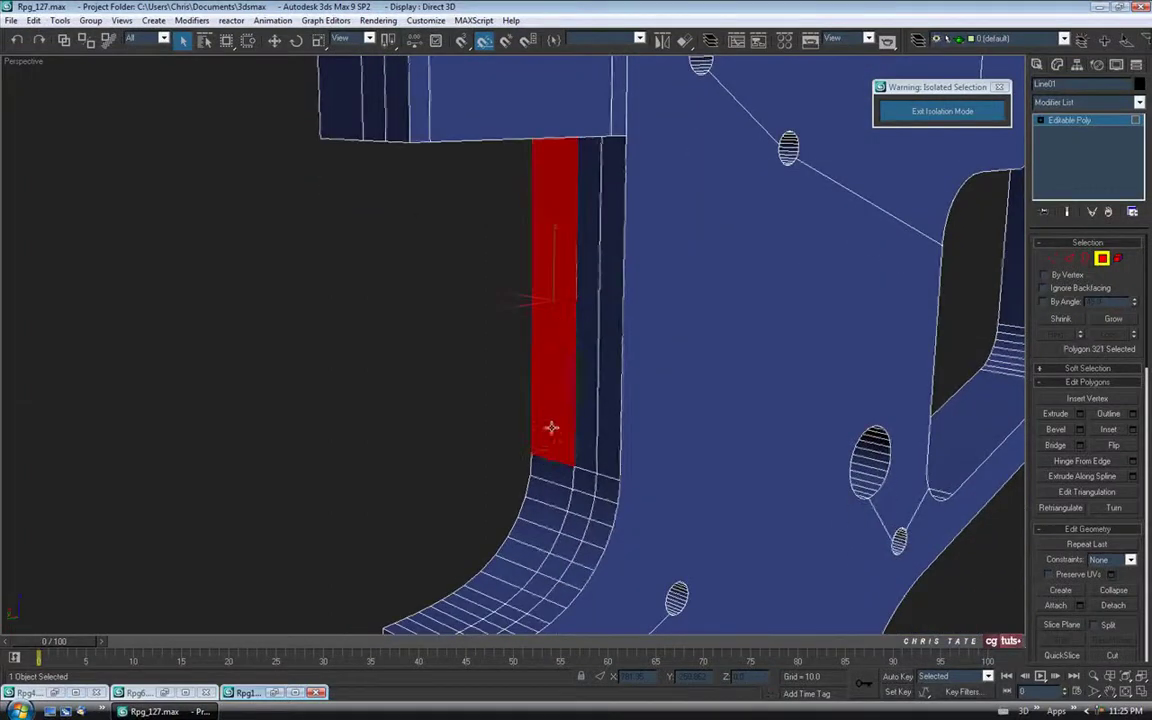
alt+middle_drag(573, 440, 571, 337)
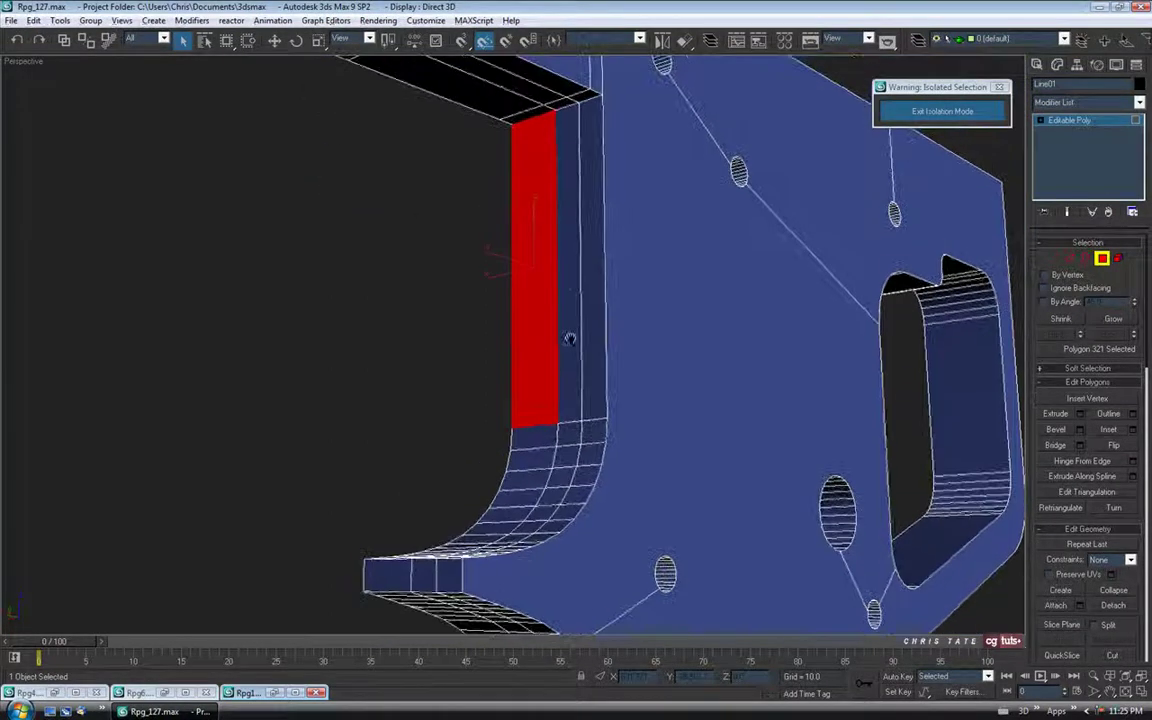
click(275, 692)
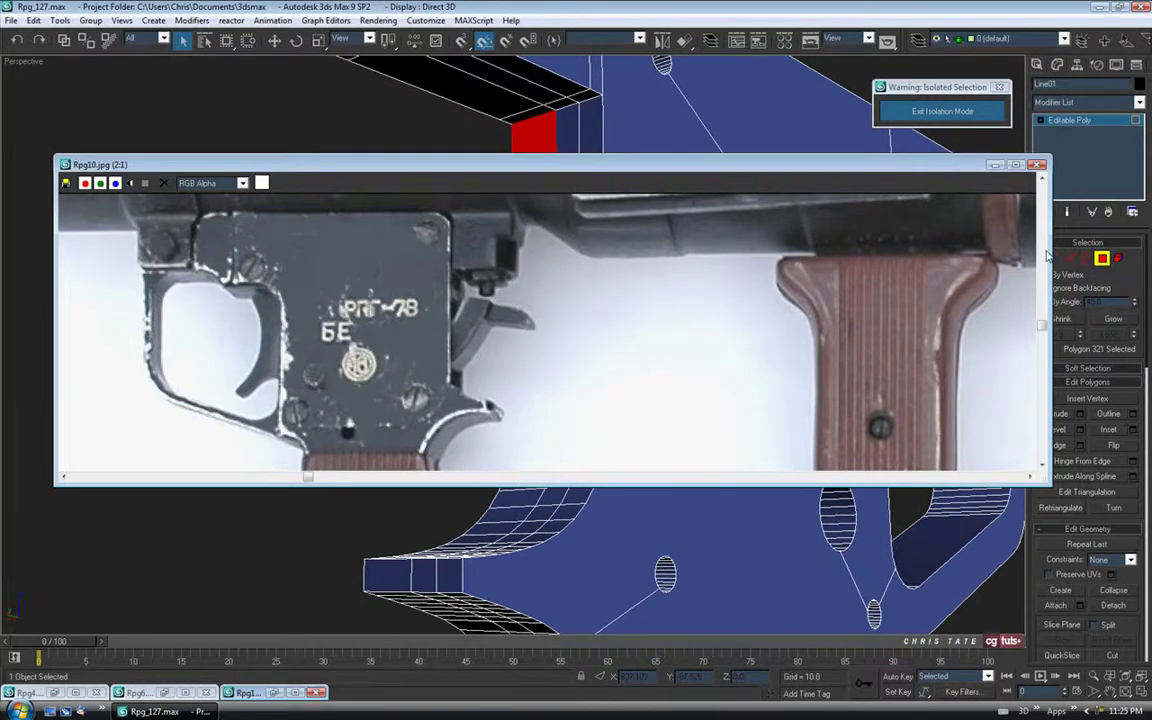
click(995, 164)
Connect the four vertical edges of the straight rear wall with 1 segment, pinch 0 and slide -75, just below the arm.
click(1069, 258)
alt+middle_drag(541, 204, 583, 222)
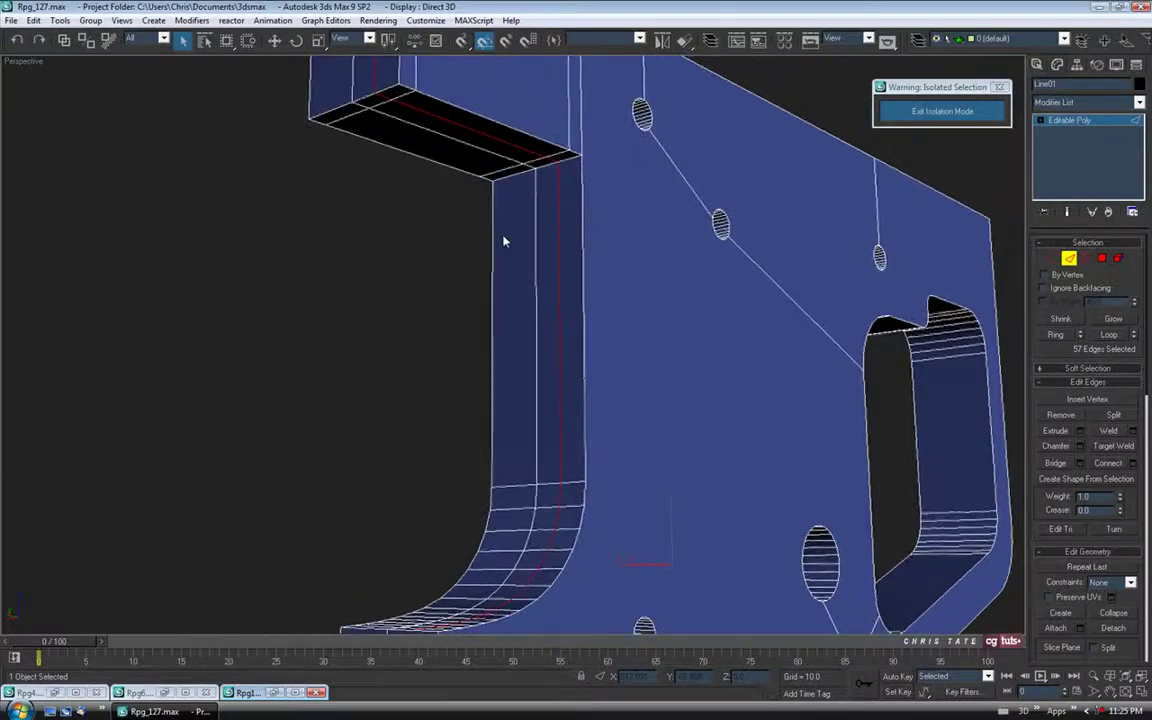
click(494, 246)
ctrl+click(557, 241)
ctrl+click(581, 247)
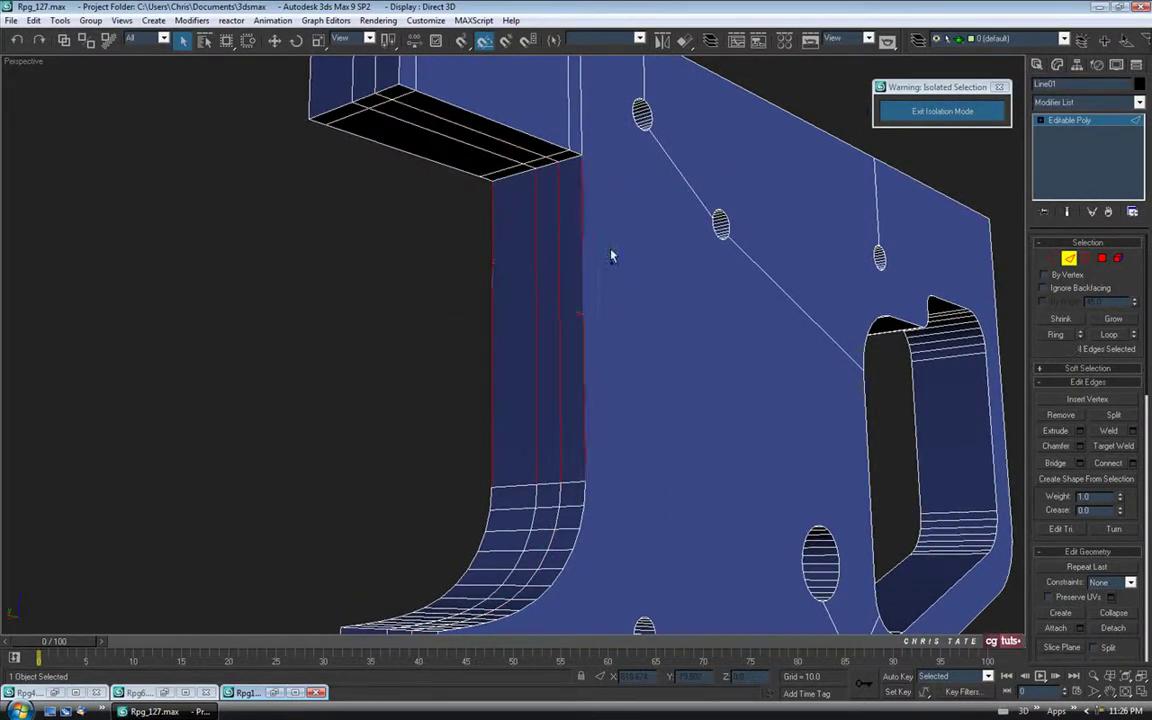
click(1133, 464)
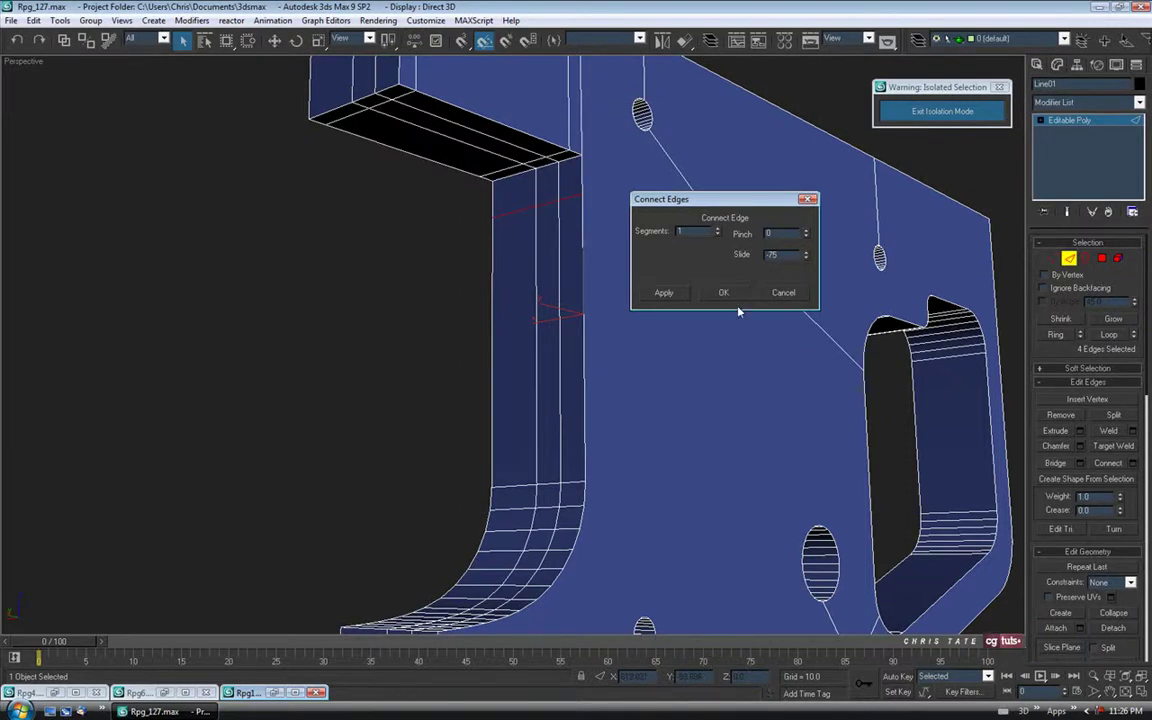
click(725, 293)
Extrude the three inner-half polygons of the rear wall, from below the new edge into the curve, as a group by -2.5.
click(1101, 260)
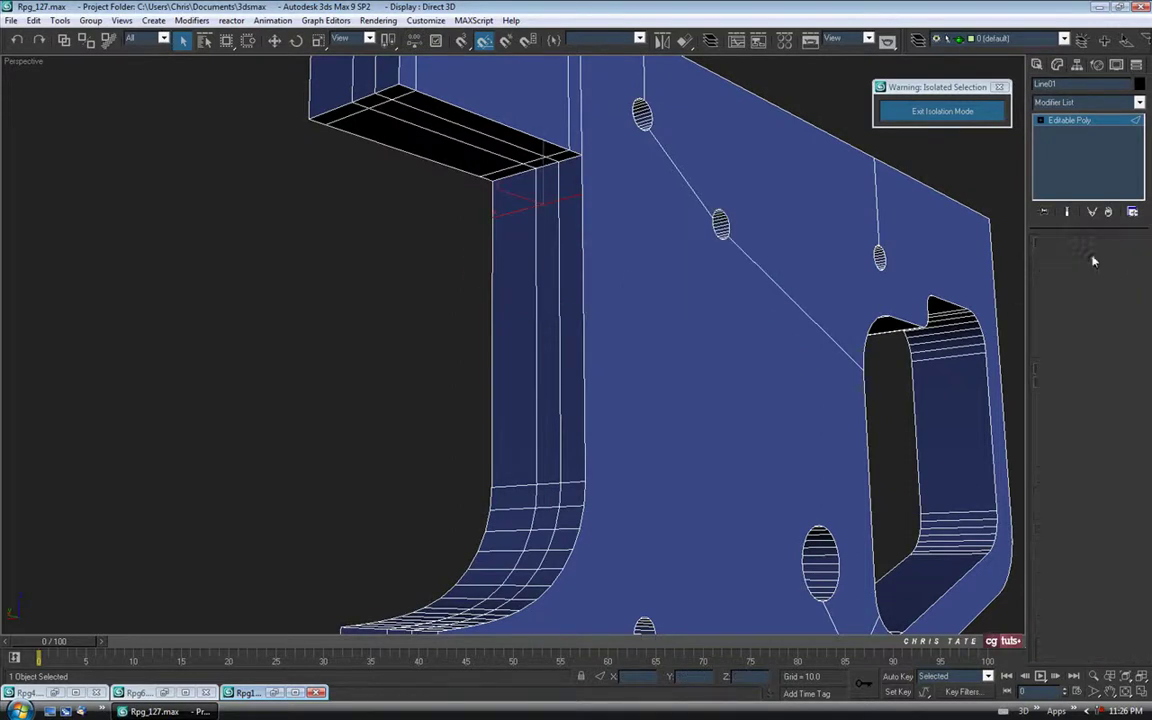
click(532, 267)
click(527, 360)
ctrl+click(516, 496)
ctrl+click(516, 516)
alt+middle_drag(602, 417, 838, 404)
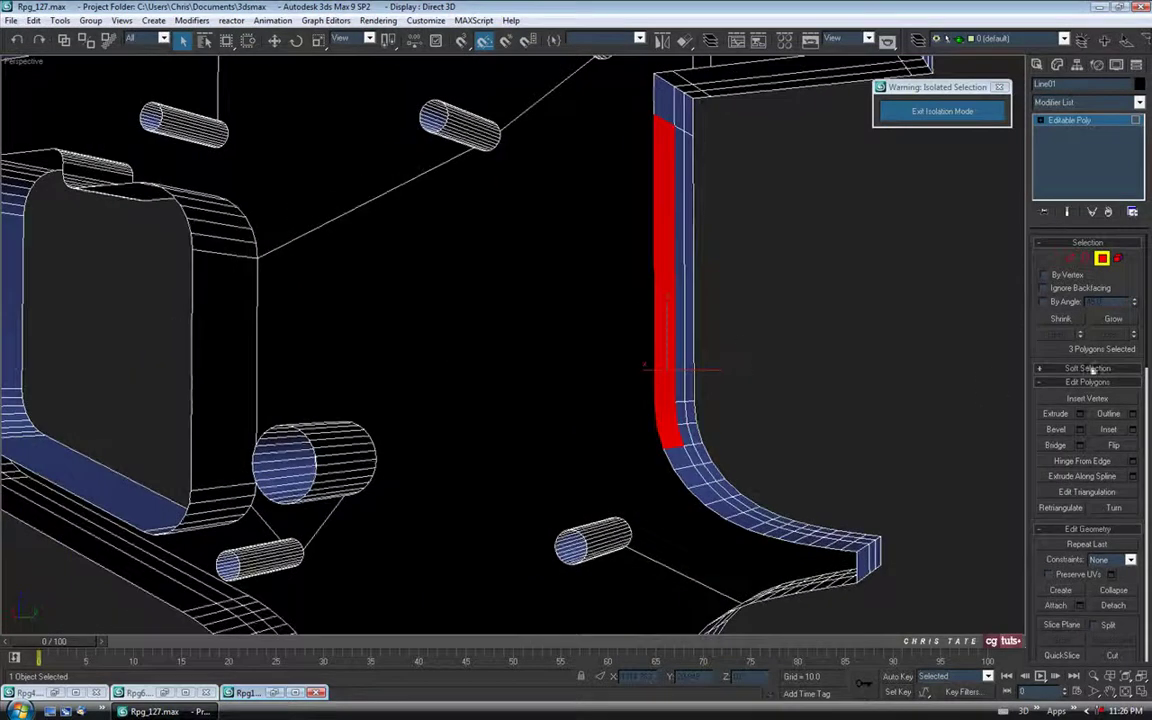
click(1081, 414)
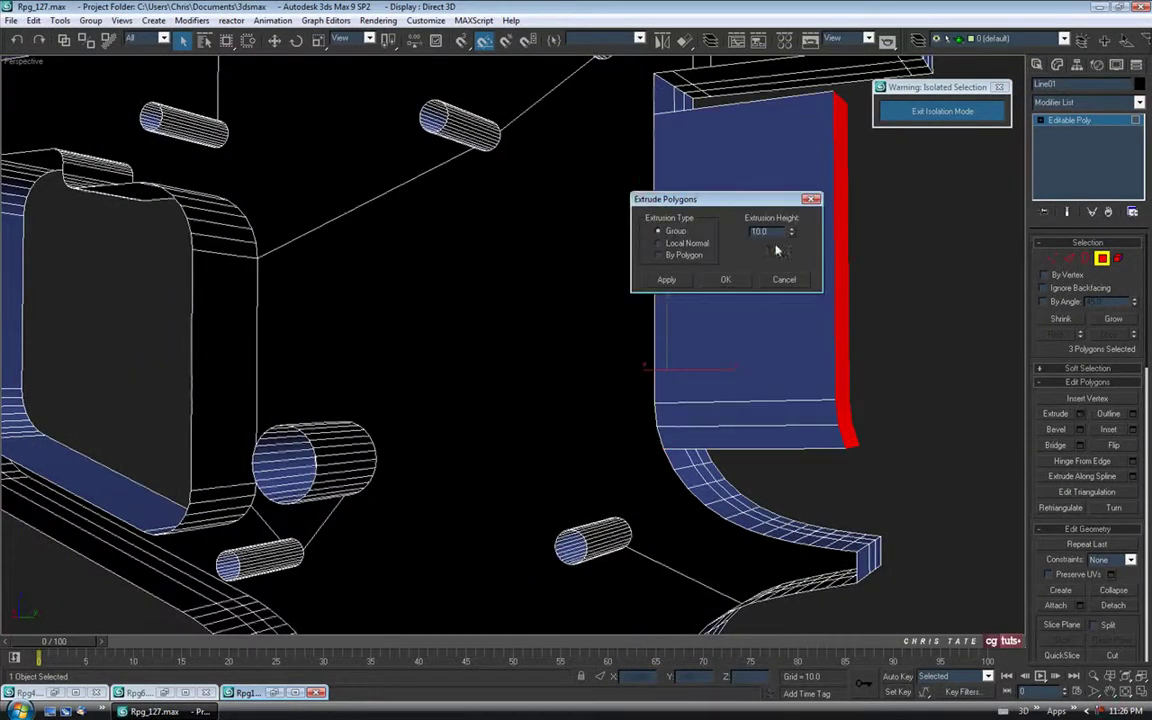
drag(793, 234, 776, 298)
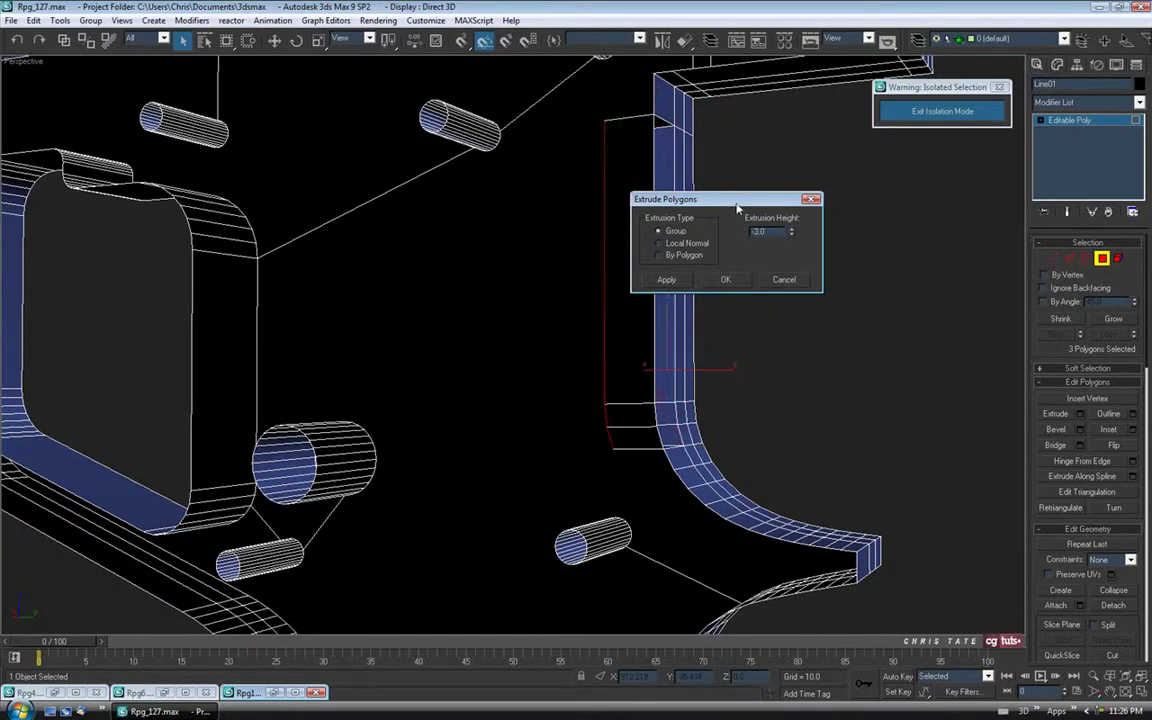
drag(737, 205, 819, 206)
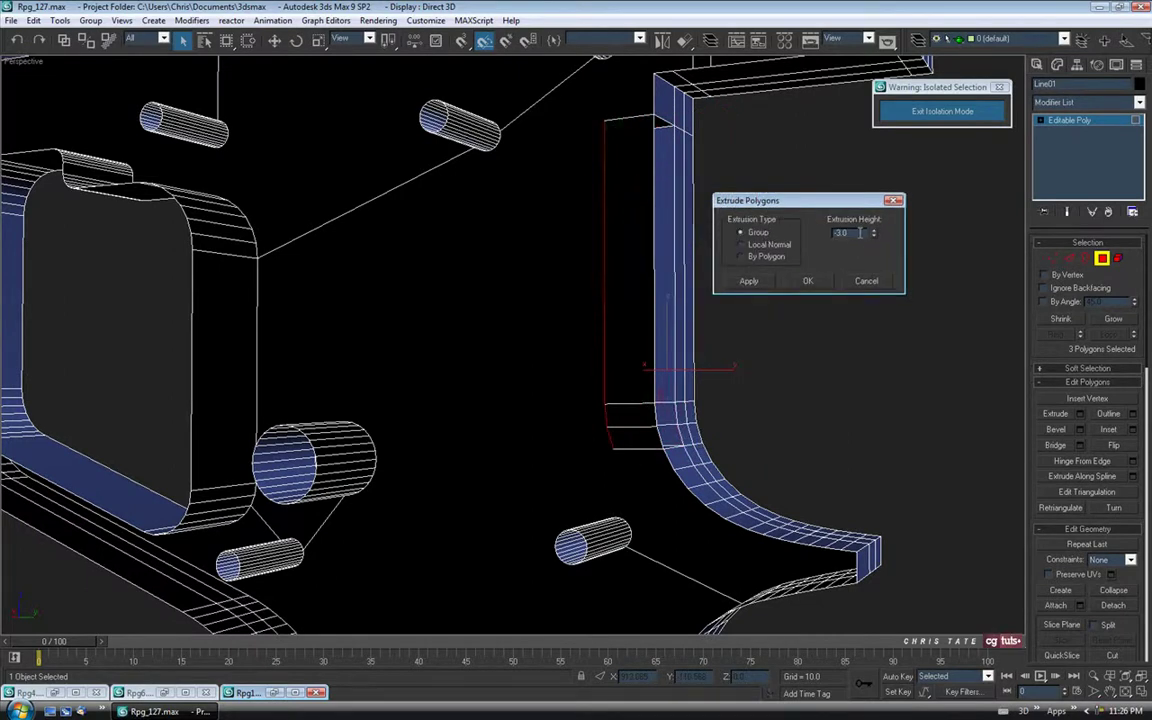
drag(857, 233, 822, 237)
text(-2.5)
key(Return)
click(809, 281)
Delete the three polygons closing the rear wall's recess along the housing's centre plane.
alt+middle_drag(817, 334, 690, 340)
click(457, 262)
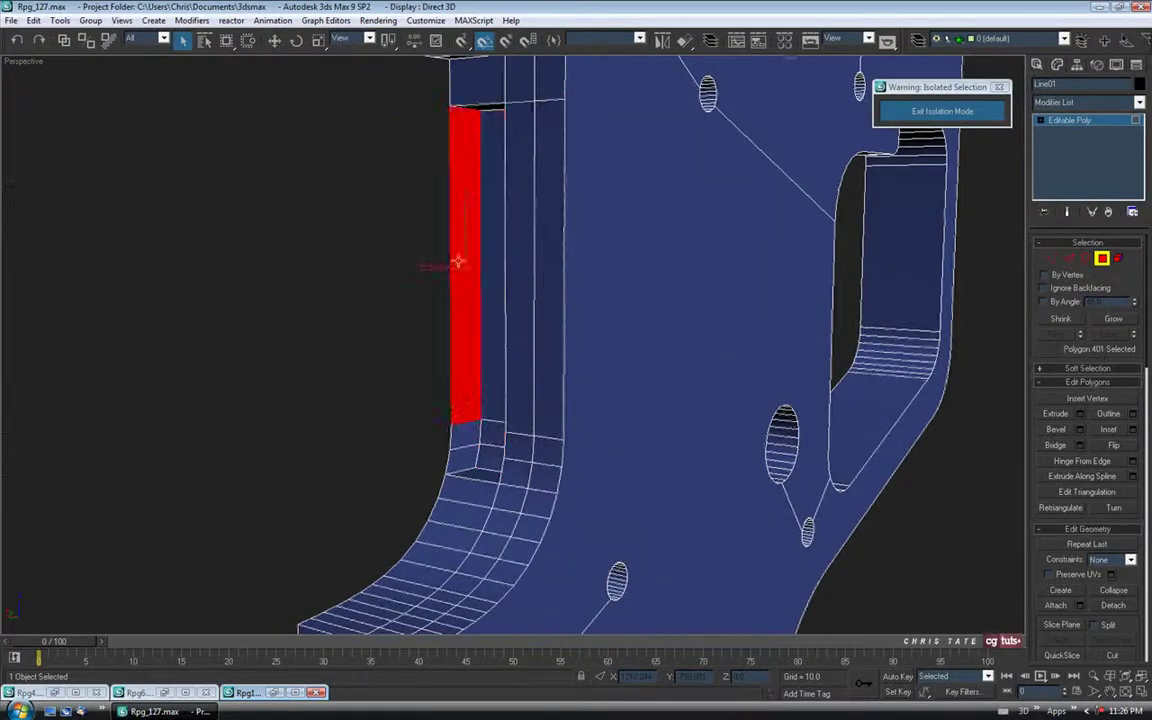
ctrl+click(465, 430)
ctrl+click(465, 455)
alt+middle_drag(513, 342, 615, 325)
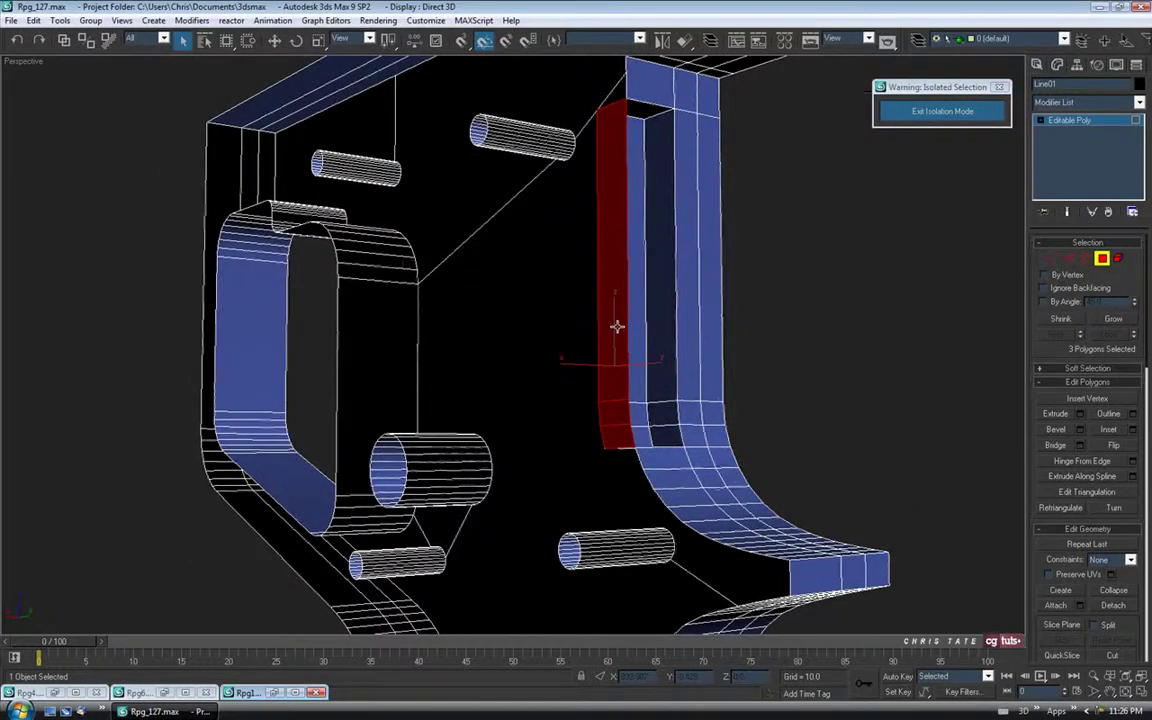
key(Delete)
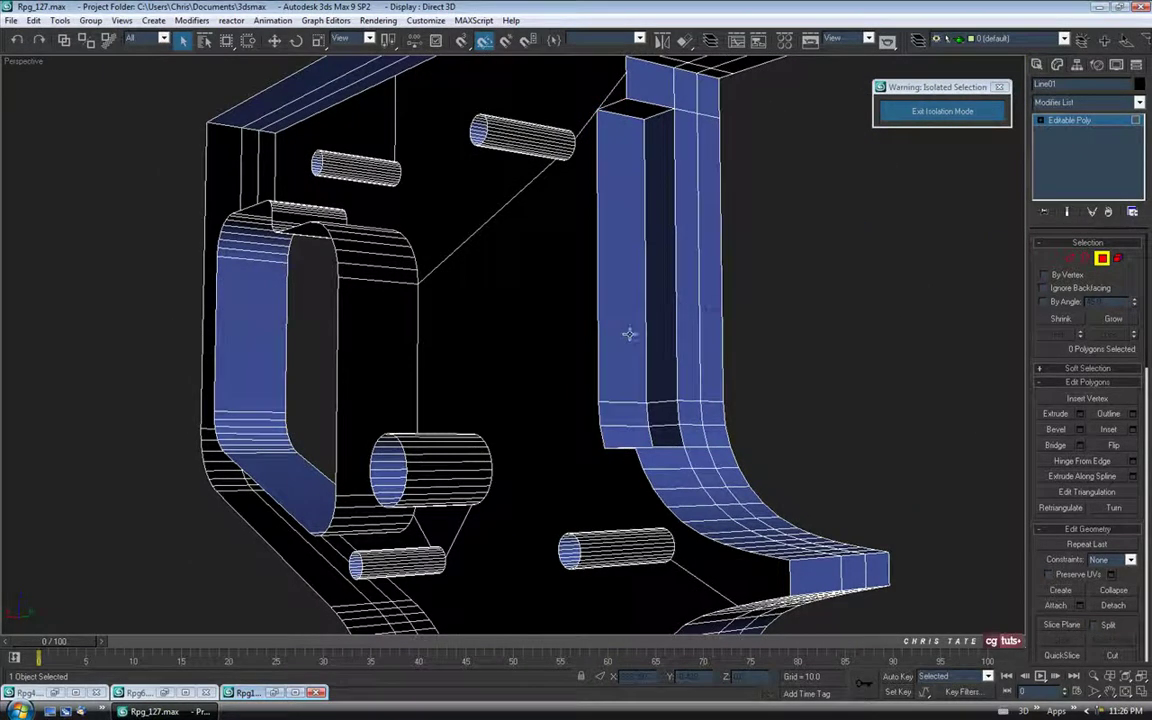
alt+middle_drag(630, 334, 720, 324)
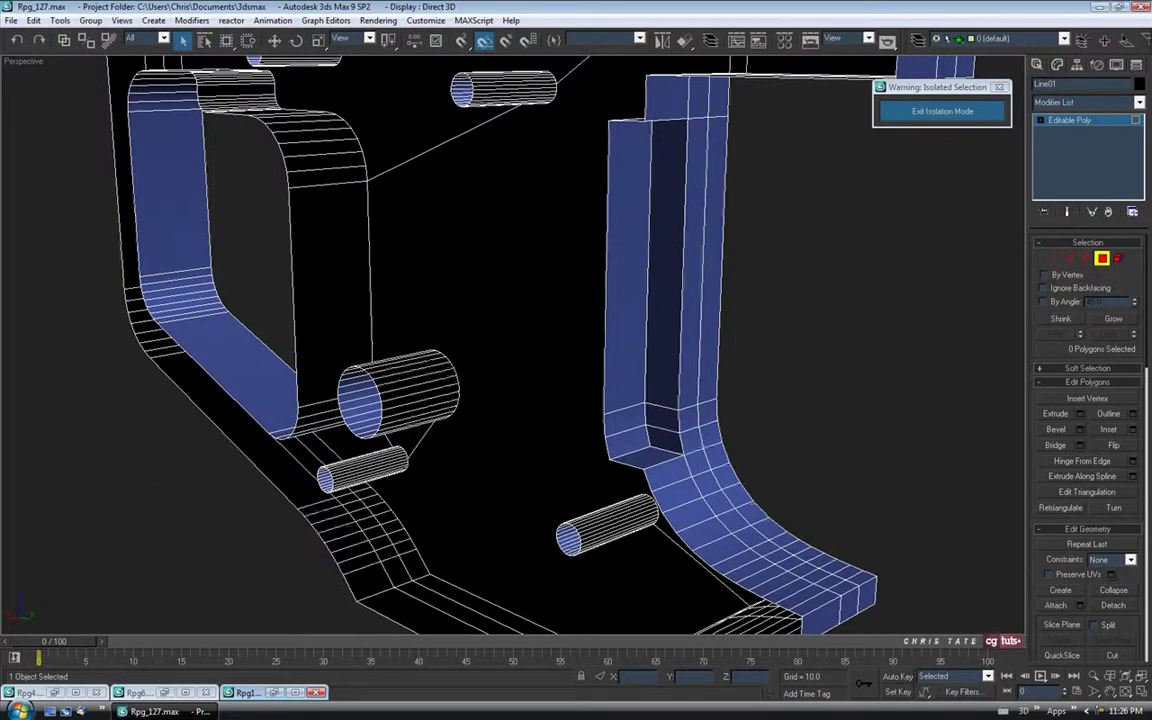
Show only the Left view in wireframe, focused on the rear wall's recess.
key(alt+w)
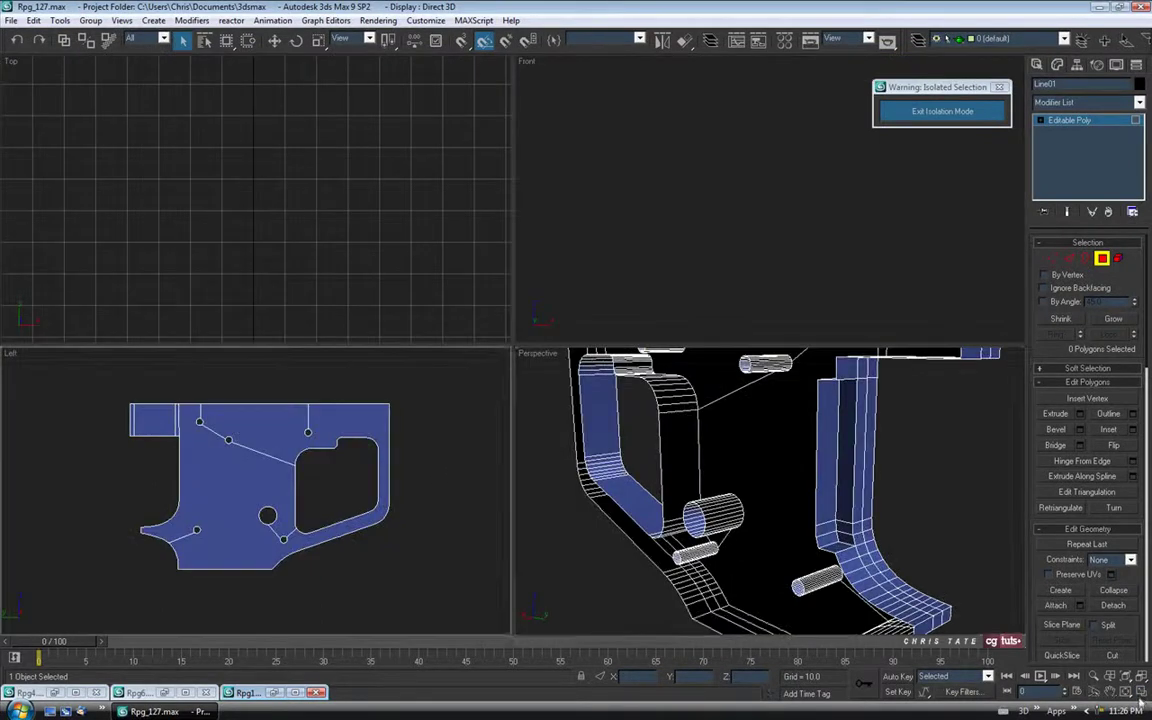
click(1141, 691)
key(F3)
scroll(455, 377, up, 6)
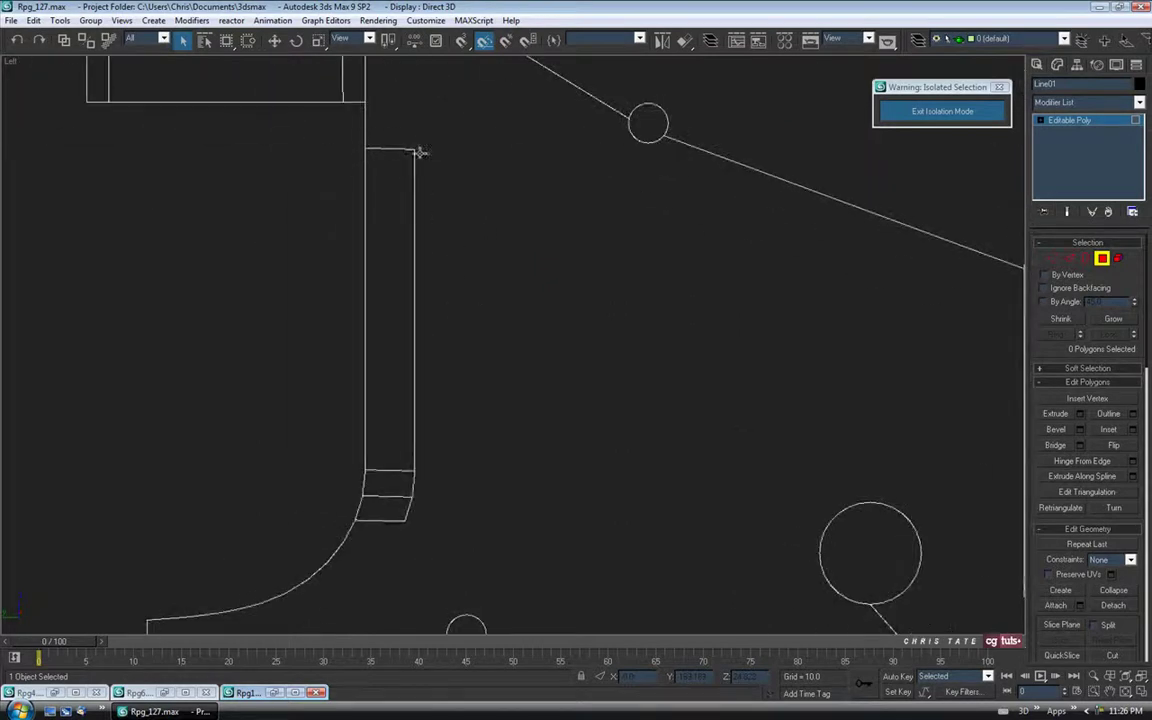